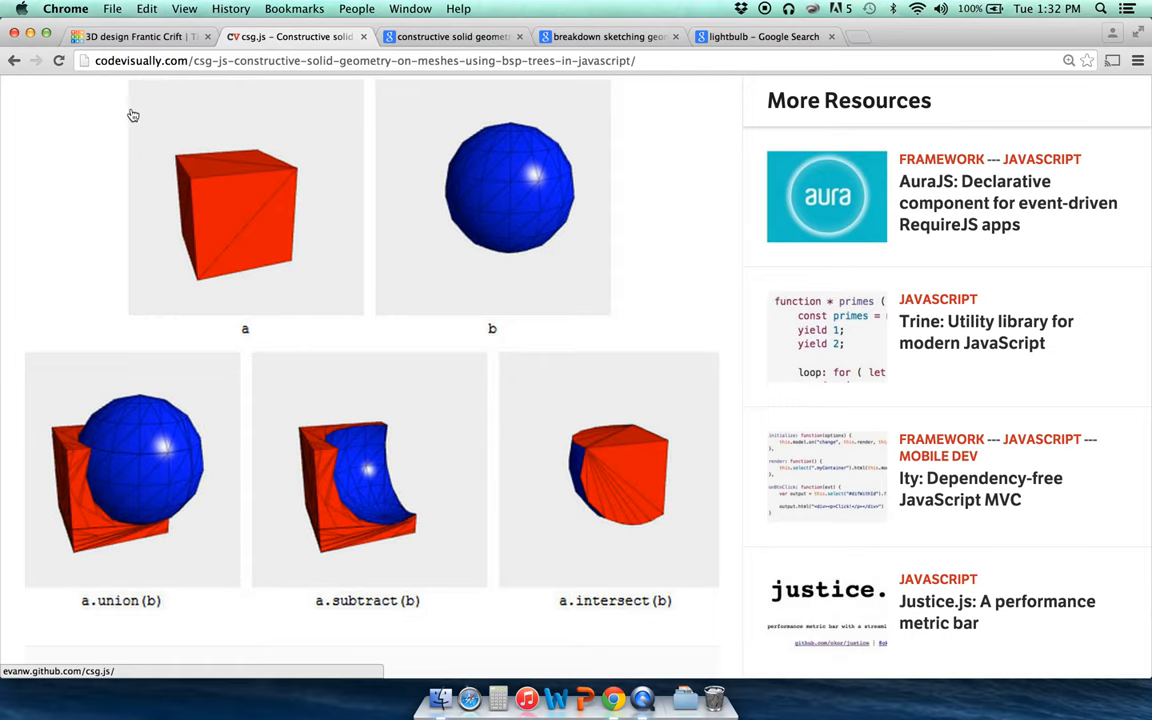
# Step: Switch Chrome to the Tinkercad '3D design Frantic Crift' tab showing the orange model
pyautogui.click(121, 38)
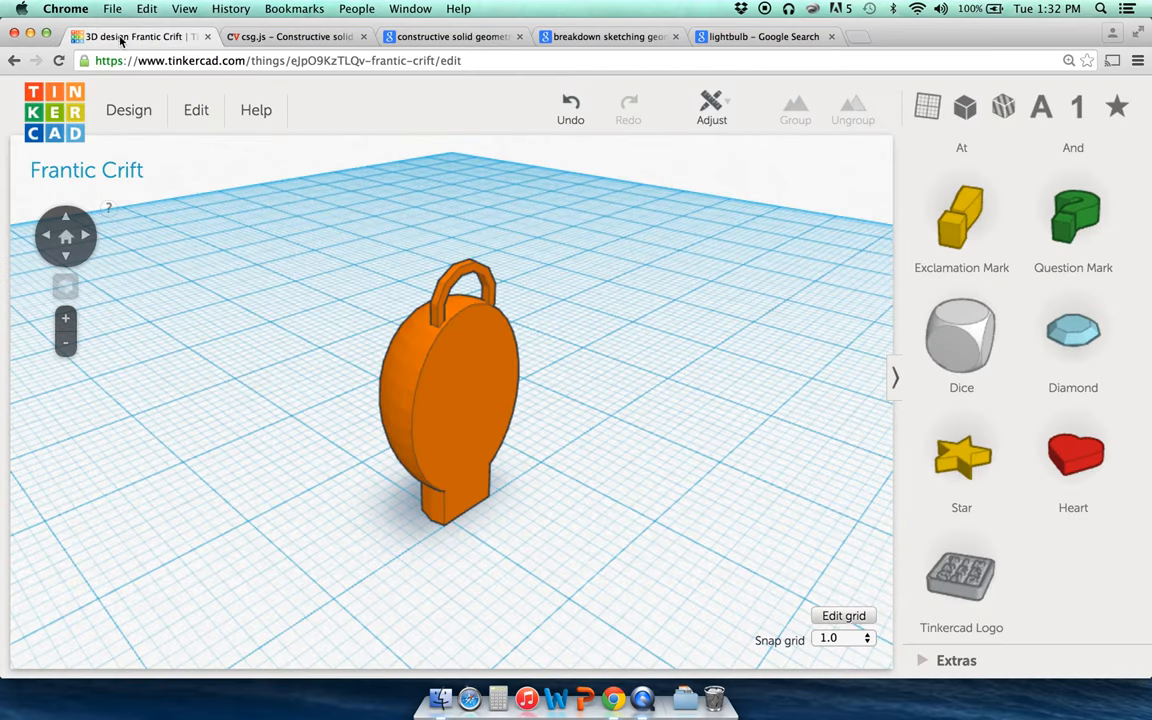
# Step: Orbit around the keychain model, then move to the 'constructive solid geometry' image results
pyautogui.click(49, 238)
pyautogui.click(49, 238)
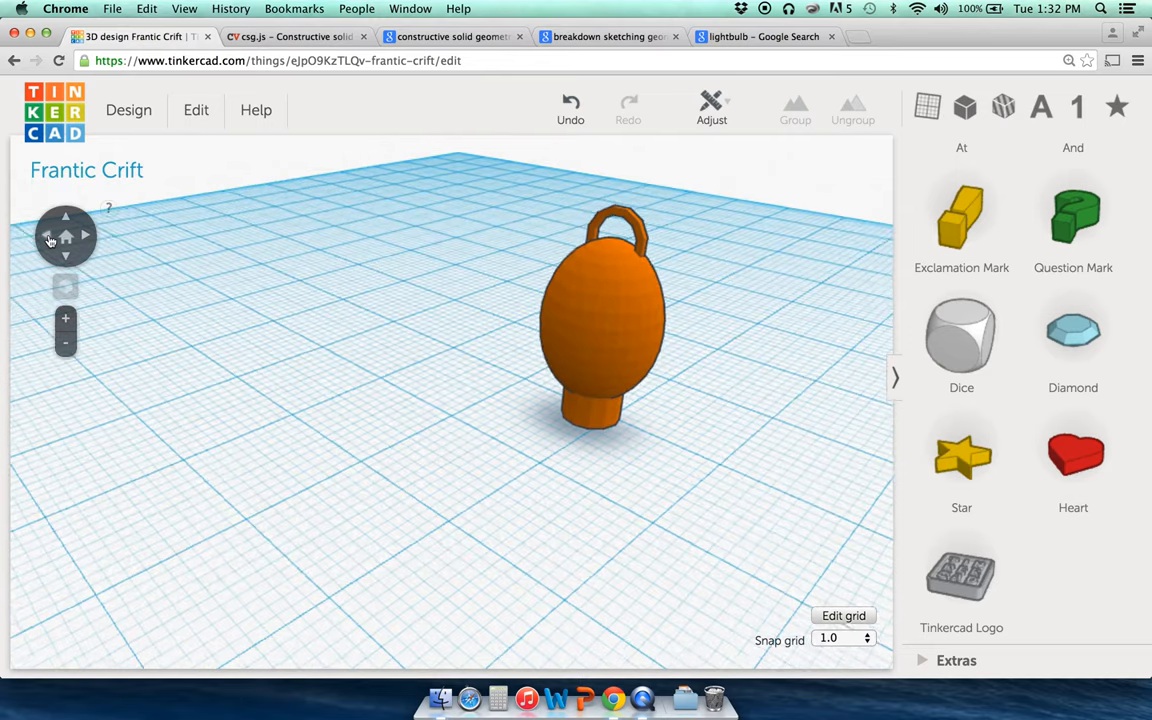
pyautogui.click(49, 238)
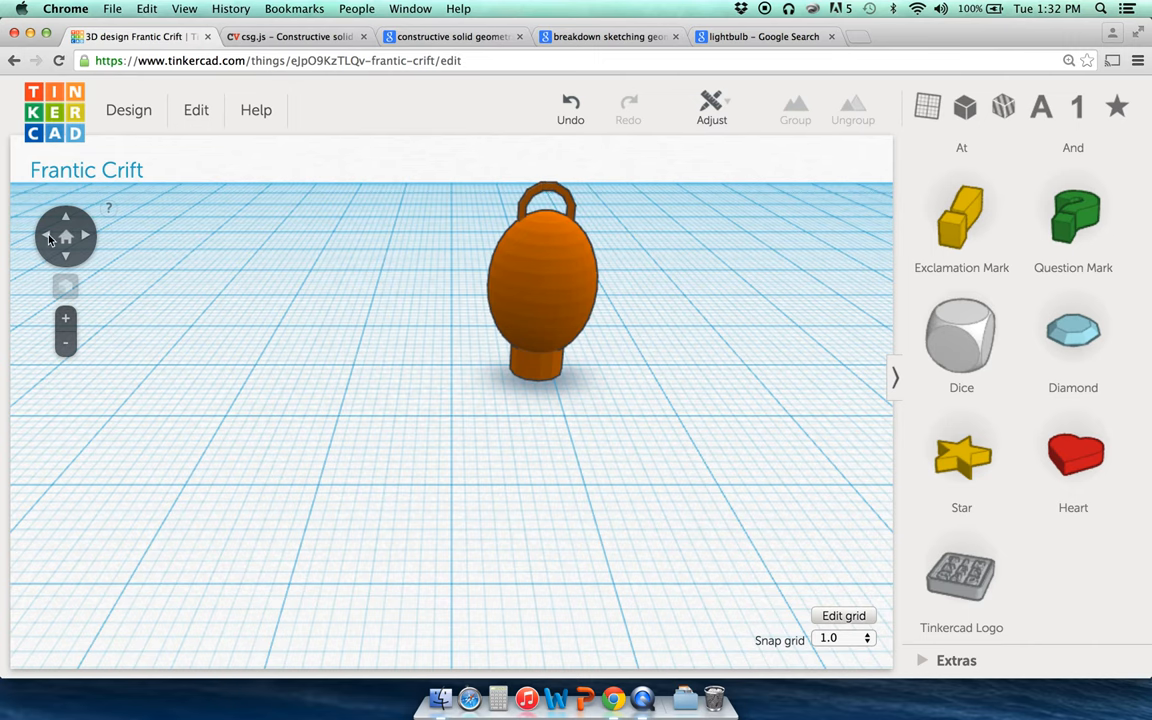
pyautogui.click(87, 240)
pyautogui.click(90, 246)
pyautogui.click(90, 246)
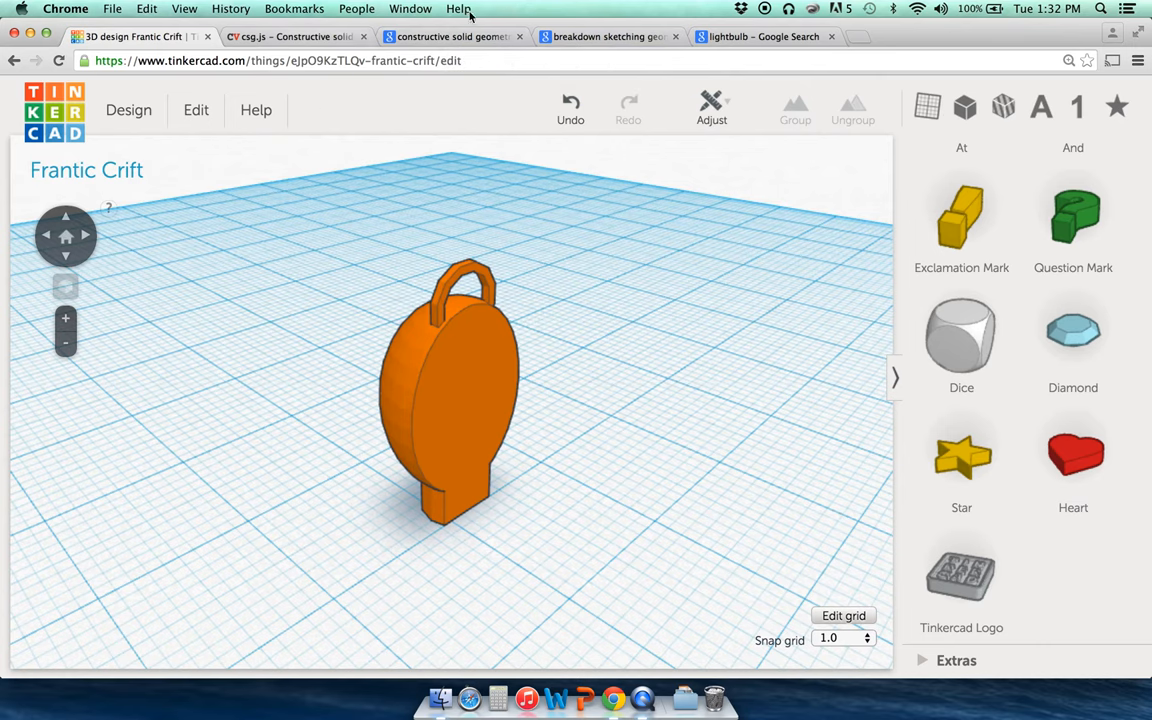
pyautogui.click(453, 37)
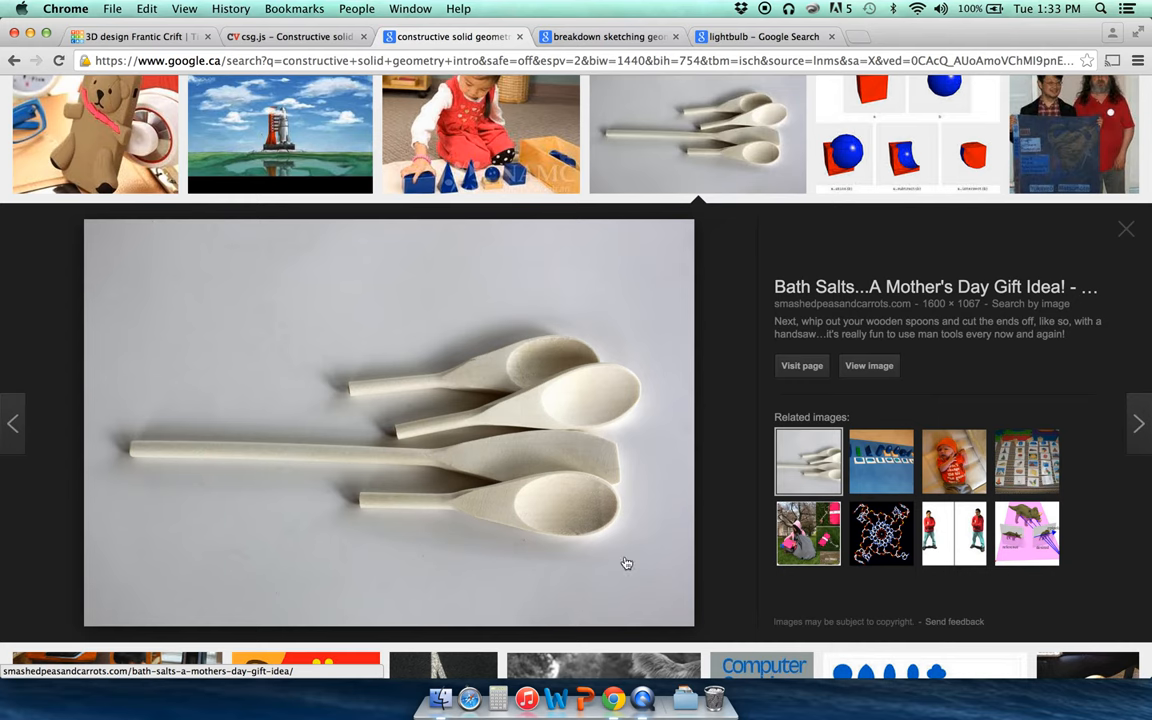
# Step: Browse the breakdown sketching and lightbulb image results, then return to the Tinkercad design
pyautogui.click(566, 37)
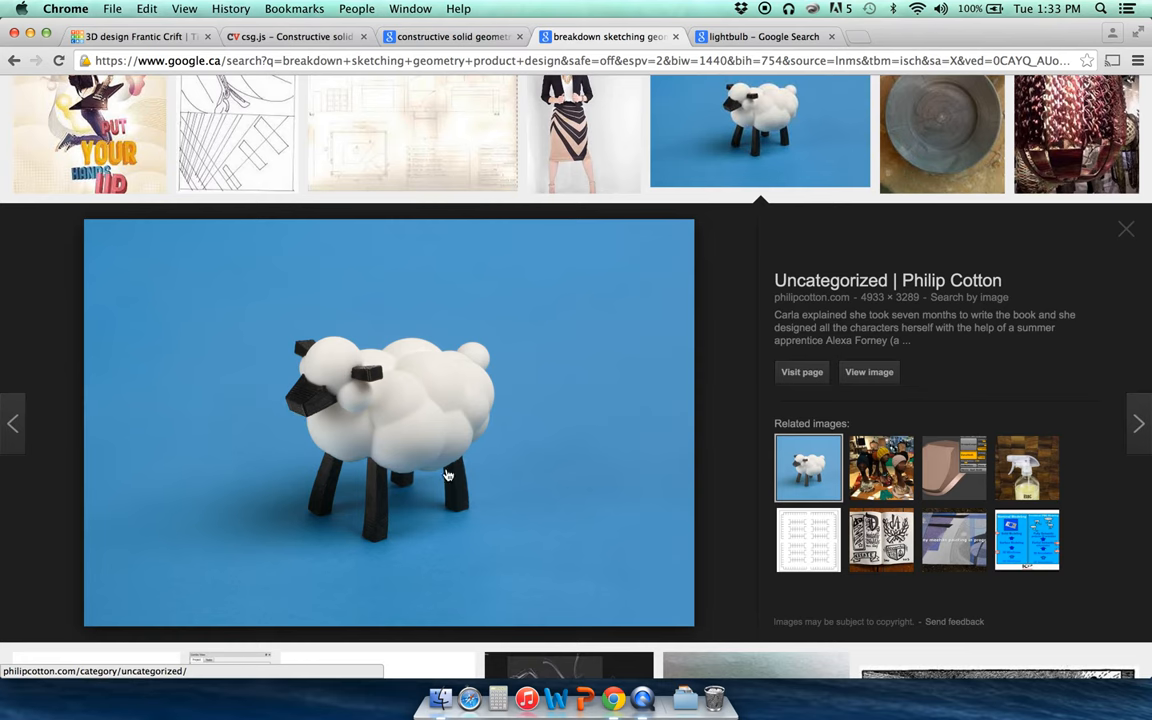
pyautogui.click(787, 36)
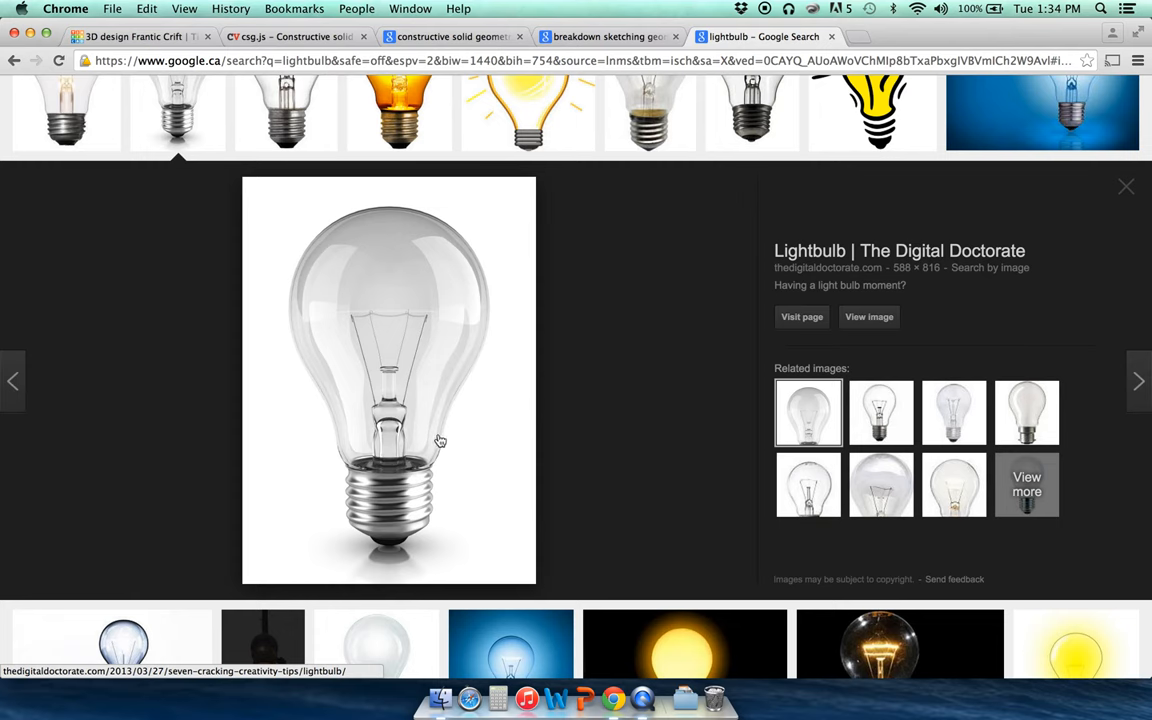
pyautogui.click(133, 40)
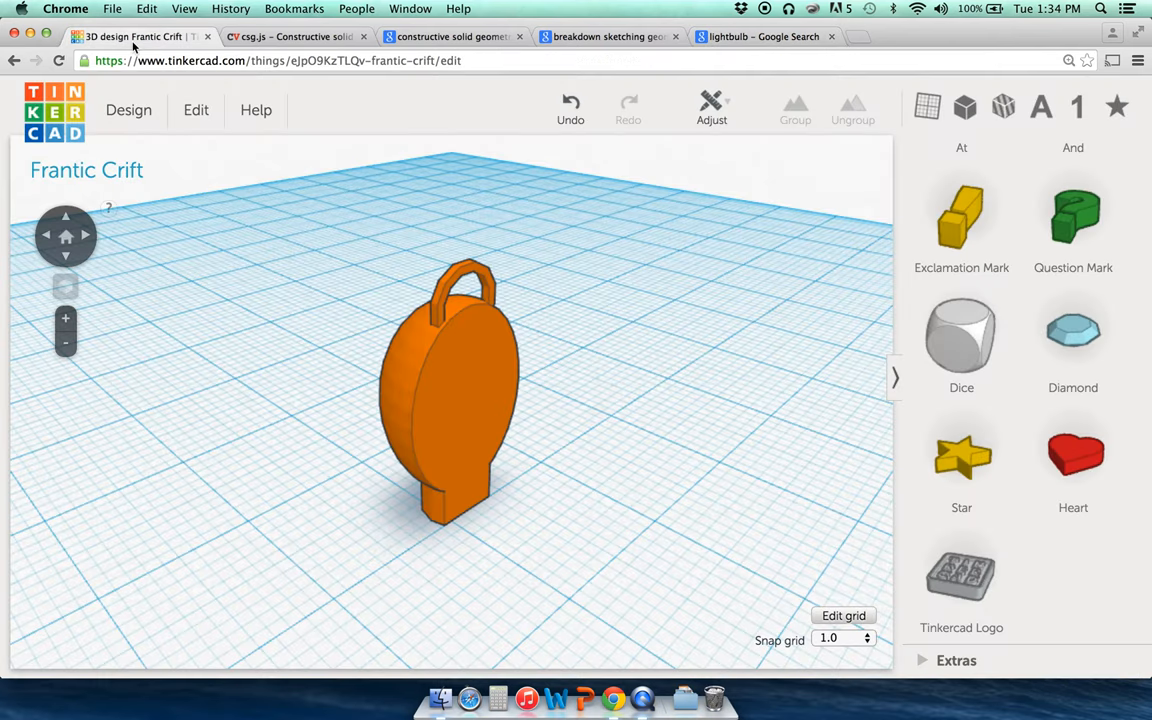
pyautogui.click(470, 374)
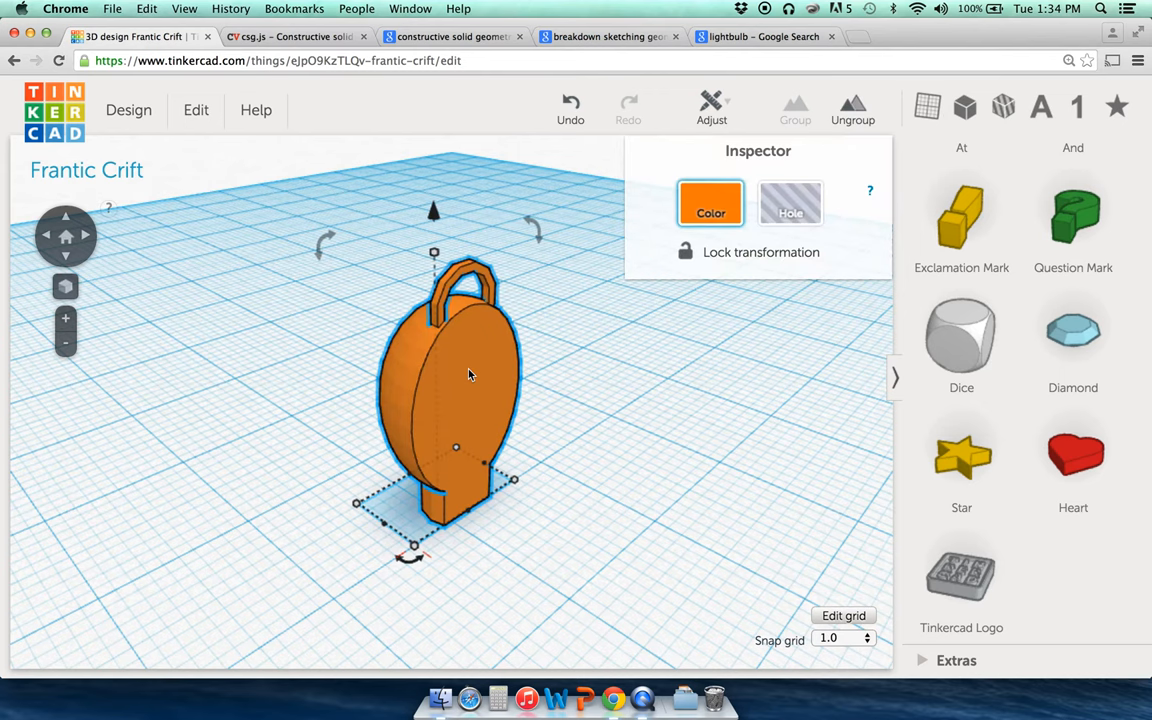
pyautogui.click(524, 367)
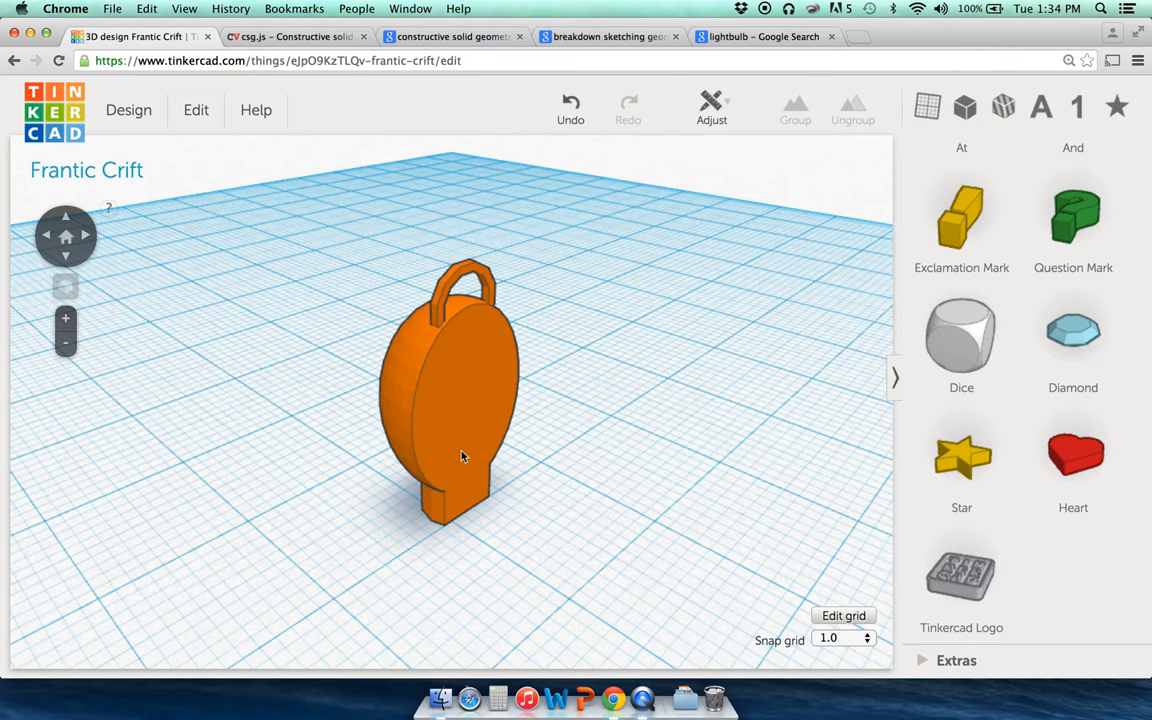
pyautogui.scroll(10, 955, 285)
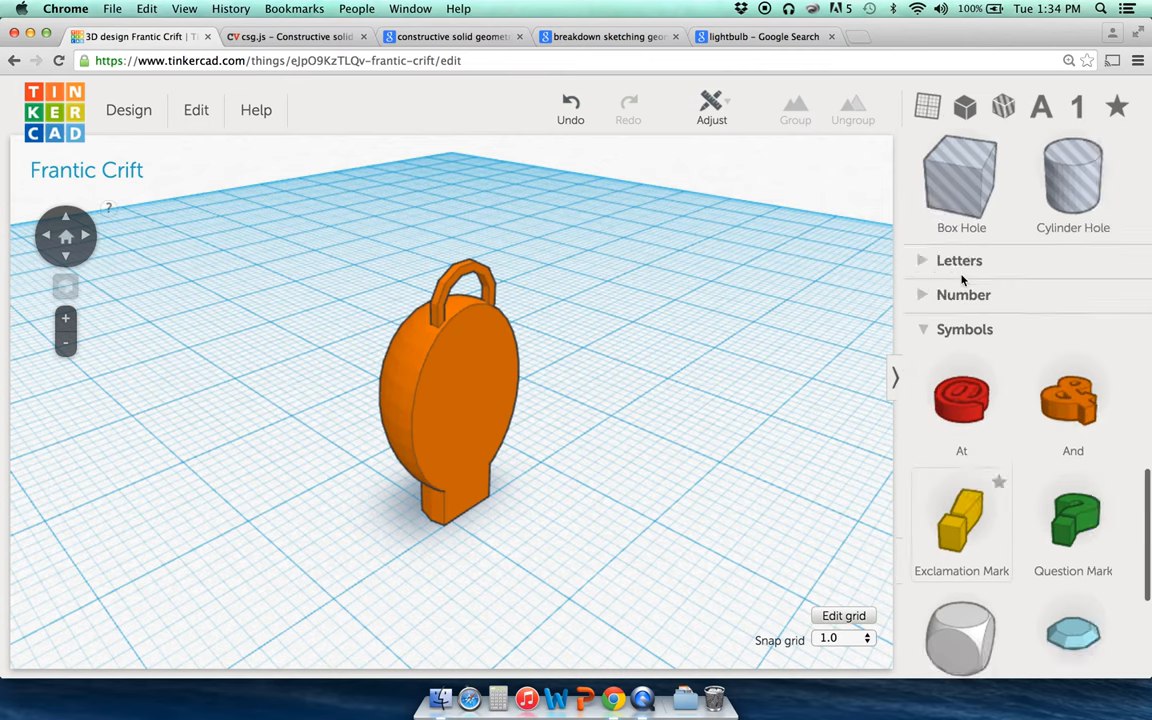
pyautogui.scroll(6, 962, 281)
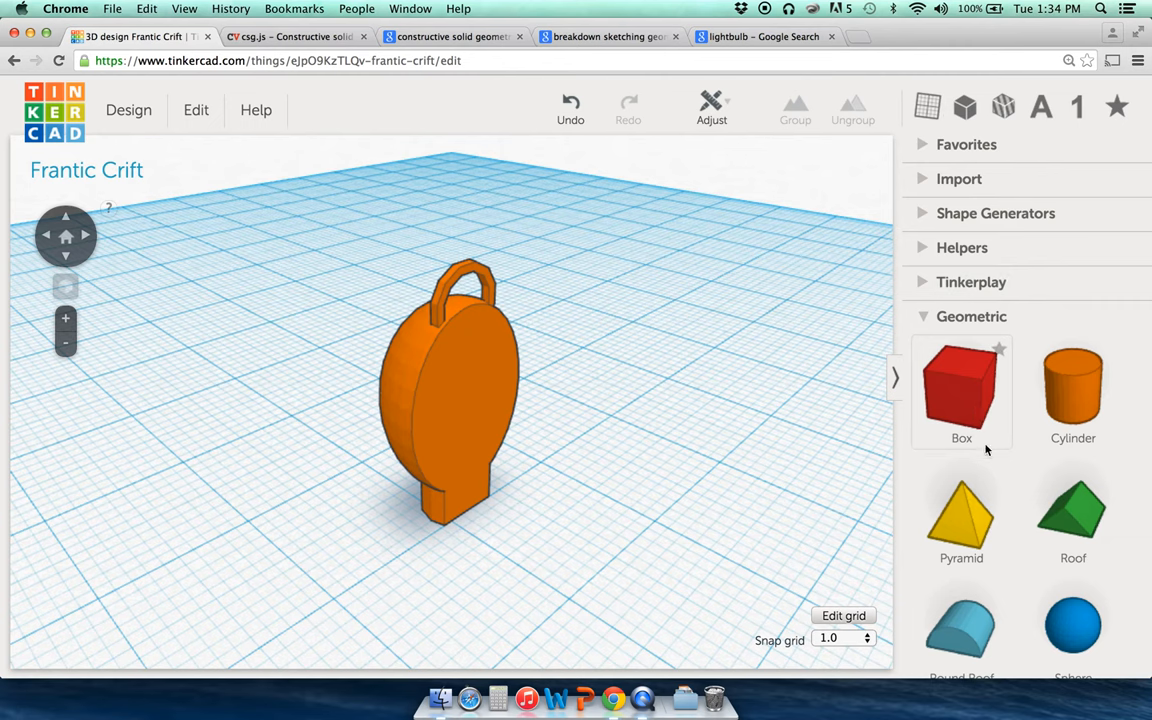
pyautogui.scroll(-2, 966, 430)
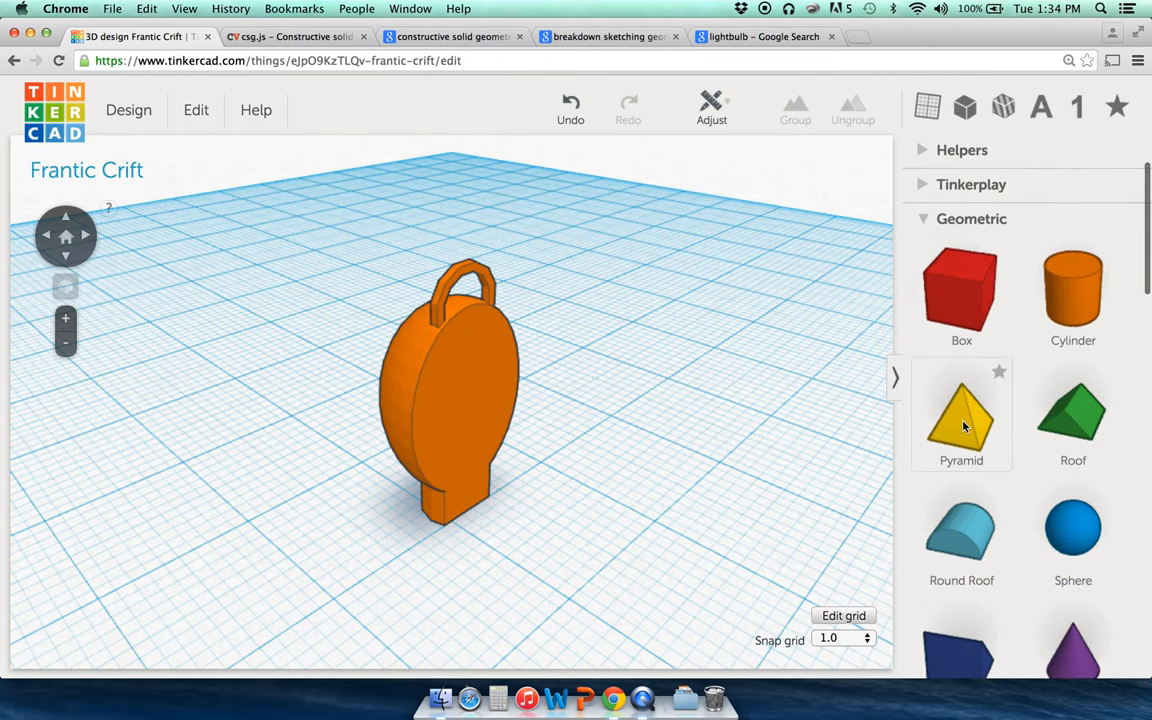
pyautogui.scroll(-4, 970, 440)
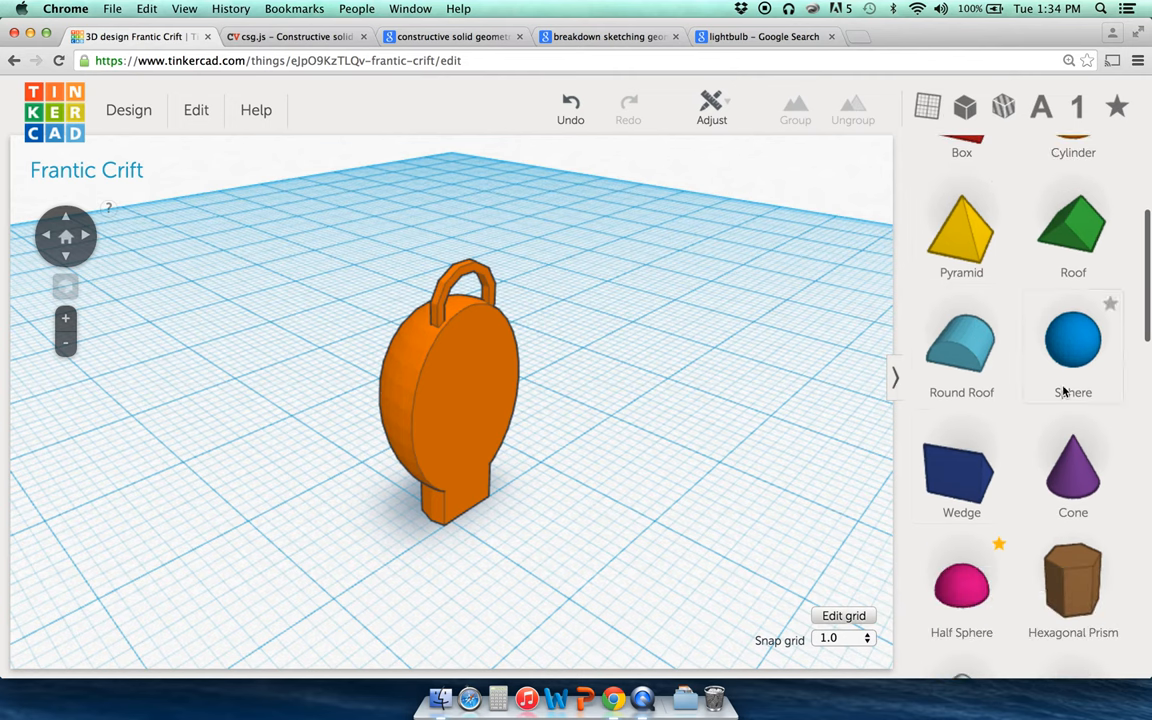
pyautogui.scroll(-1, 955, 487)
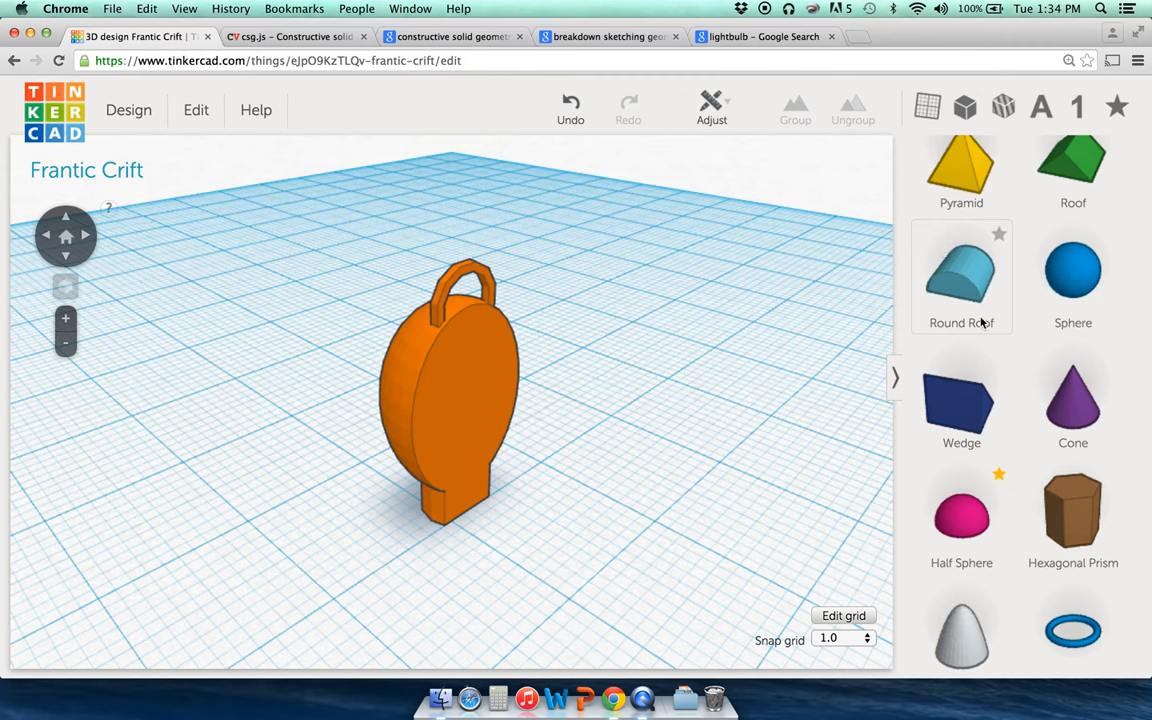
pyautogui.scroll(-2, 960, 420)
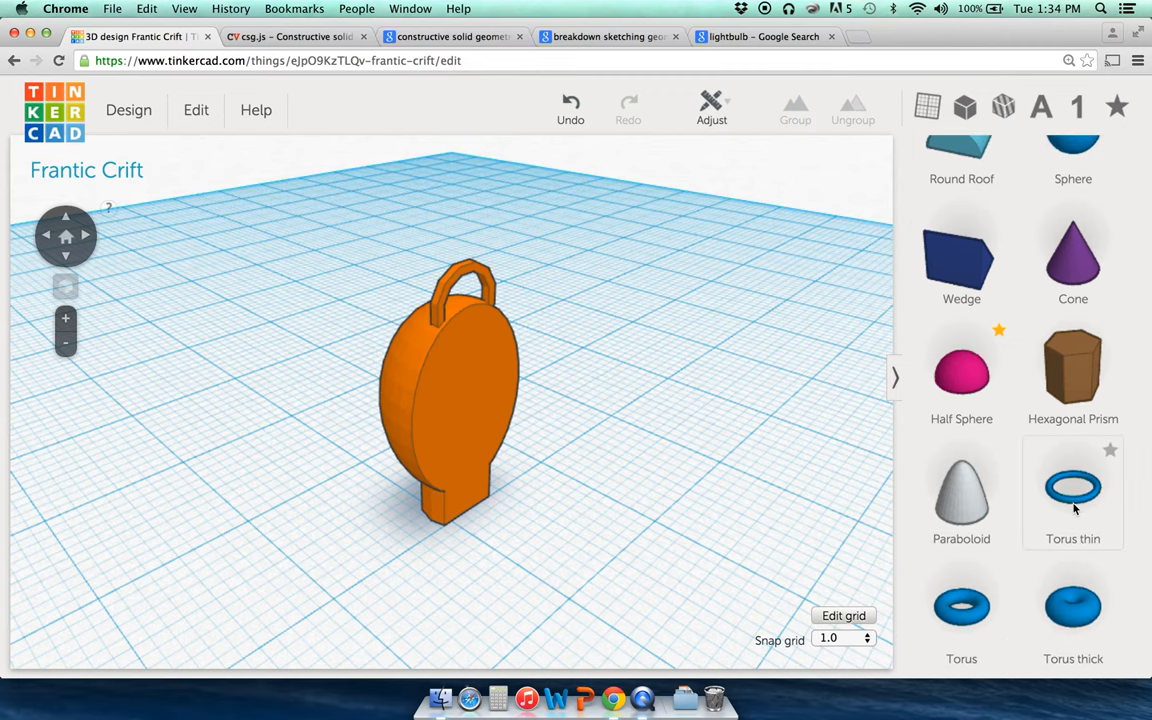
pyautogui.scroll(-1, 1040, 505)
pyautogui.scroll(-1, 986, 560)
pyautogui.scroll(-2, 986, 624)
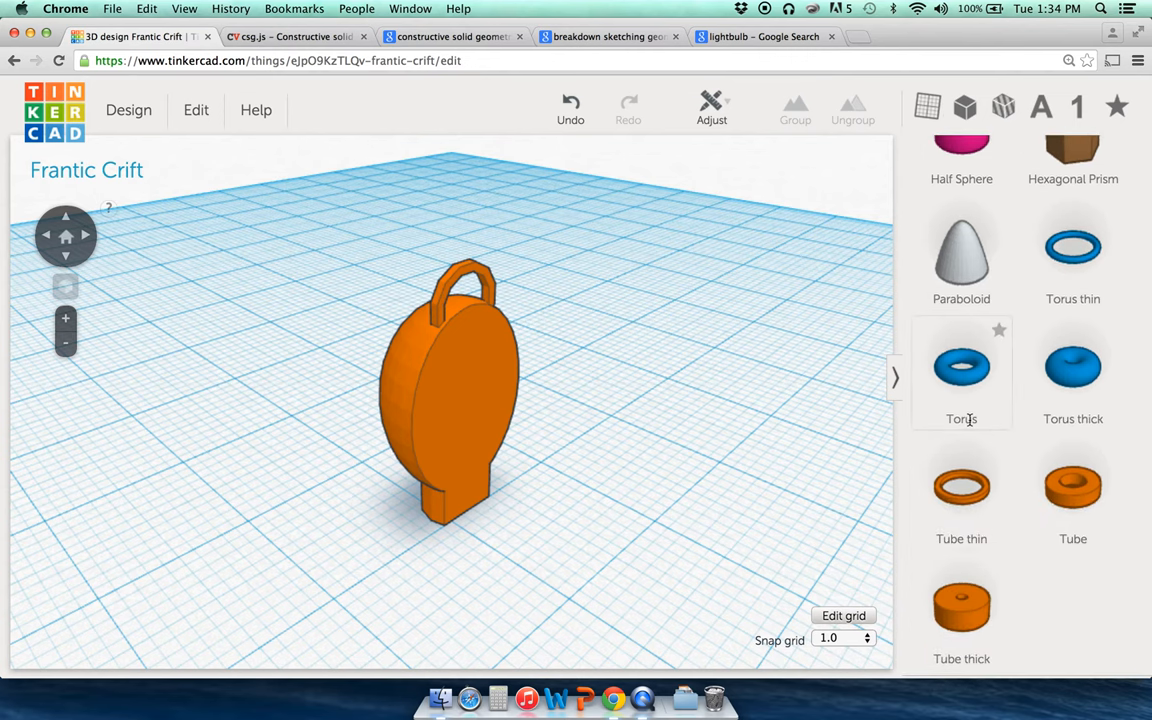
pyautogui.scroll(-10, 969, 420)
pyautogui.scroll(-1, 969, 420)
pyautogui.scroll(5, 969, 420)
pyautogui.scroll(-2, 969, 424)
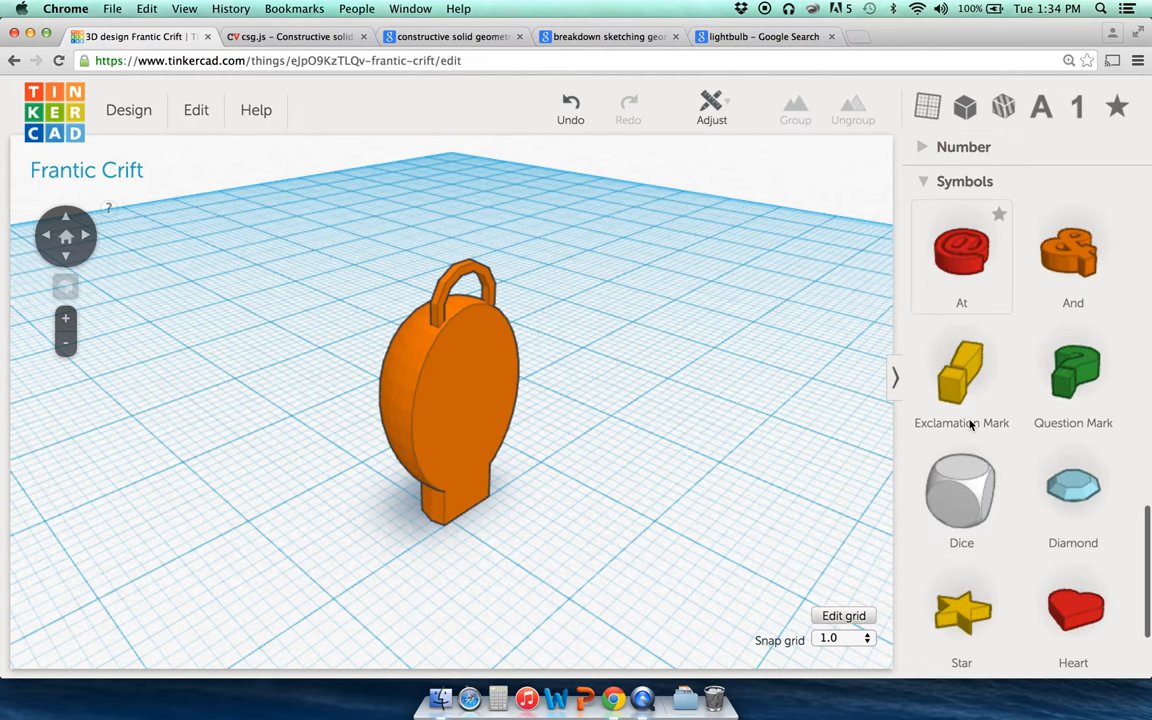
pyautogui.scroll(-1, 969, 424)
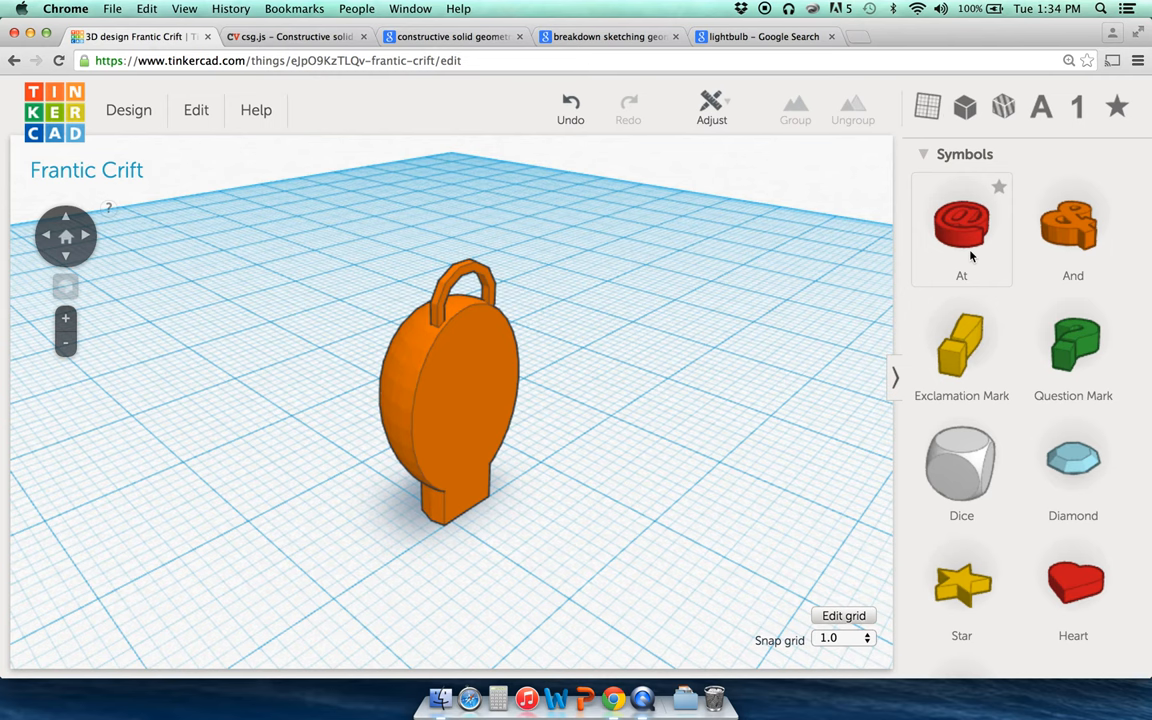
pyautogui.scroll(-3, 970, 257)
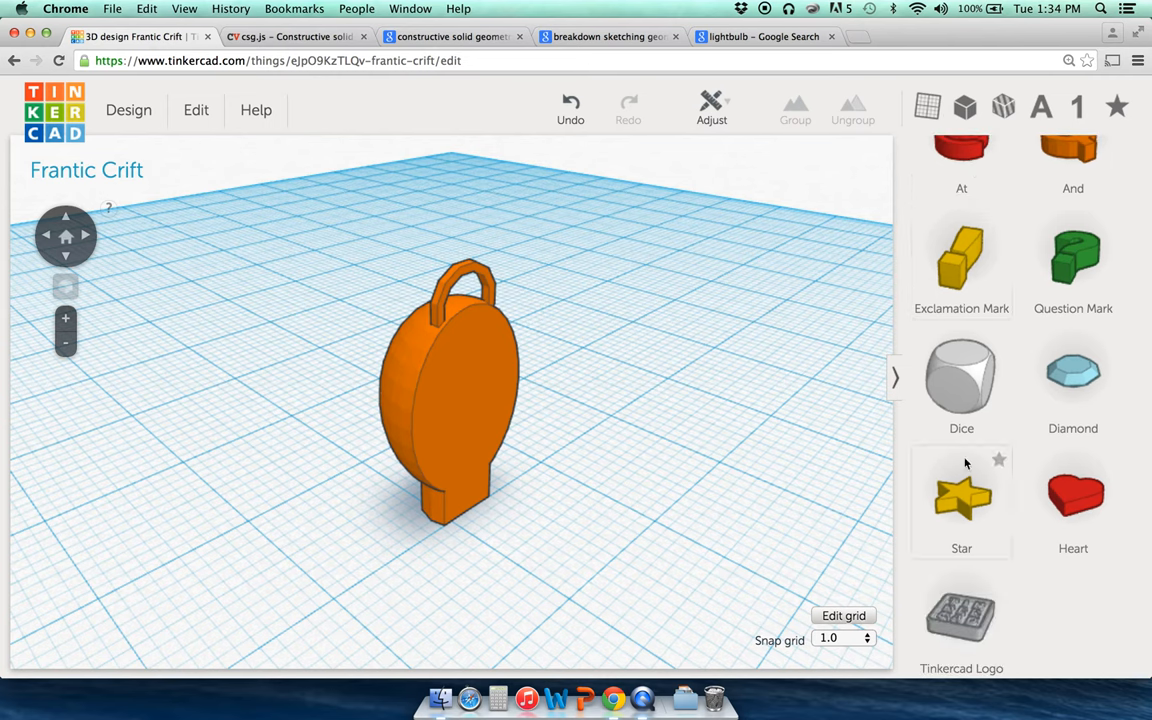
pyautogui.scroll(1, 968, 462)
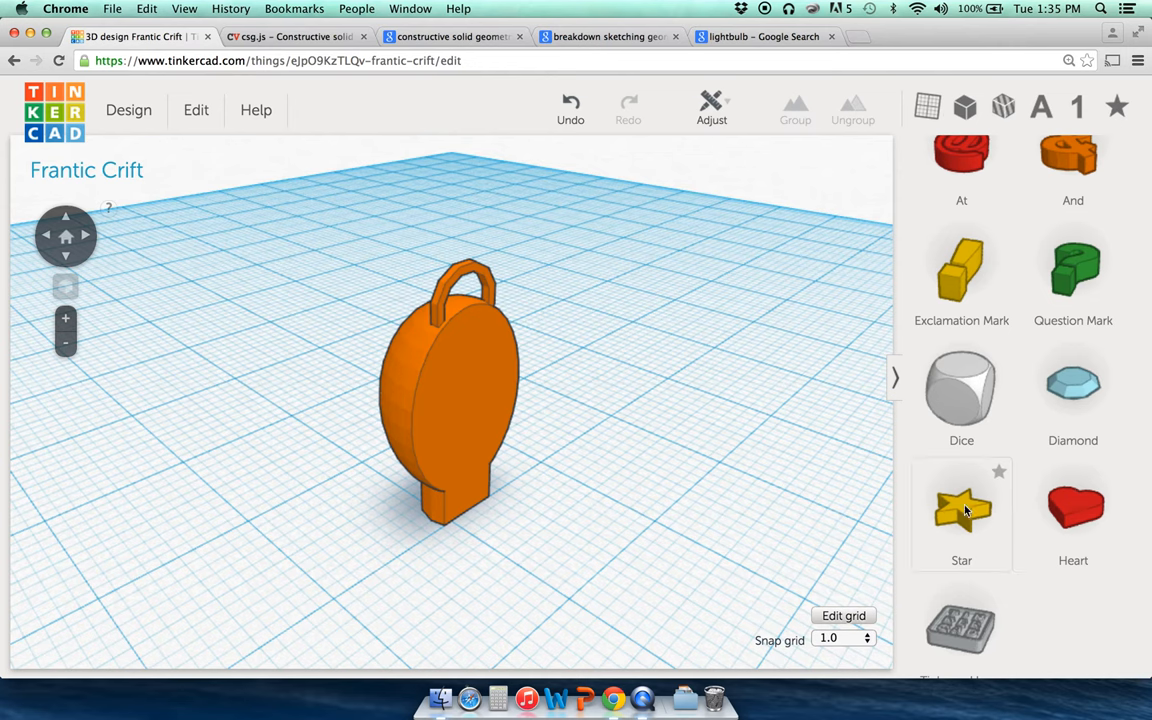
pyautogui.click(461, 346)
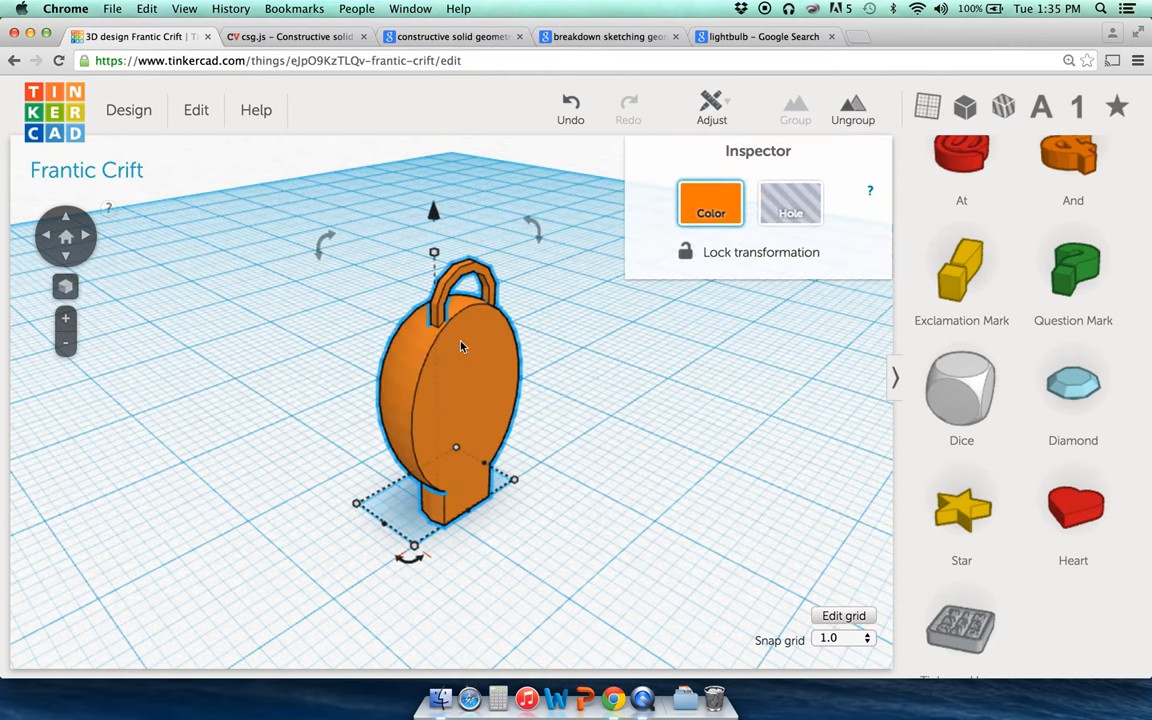
pyautogui.click(594, 352)
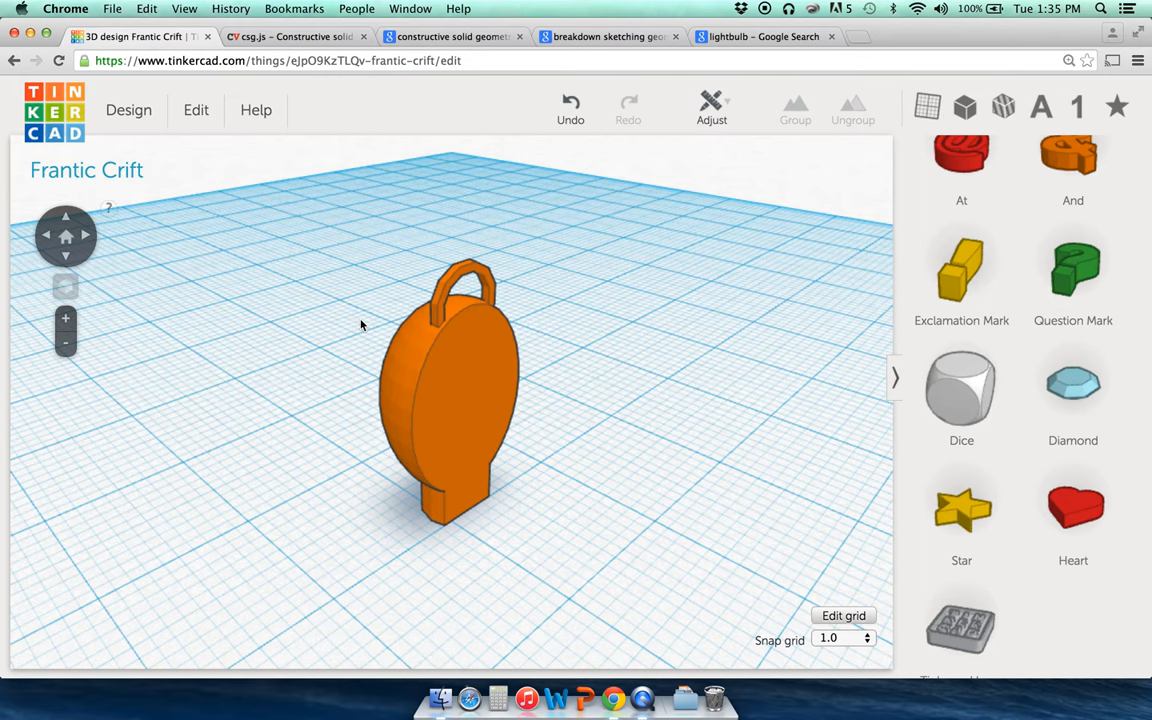
pyautogui.click(440, 345)
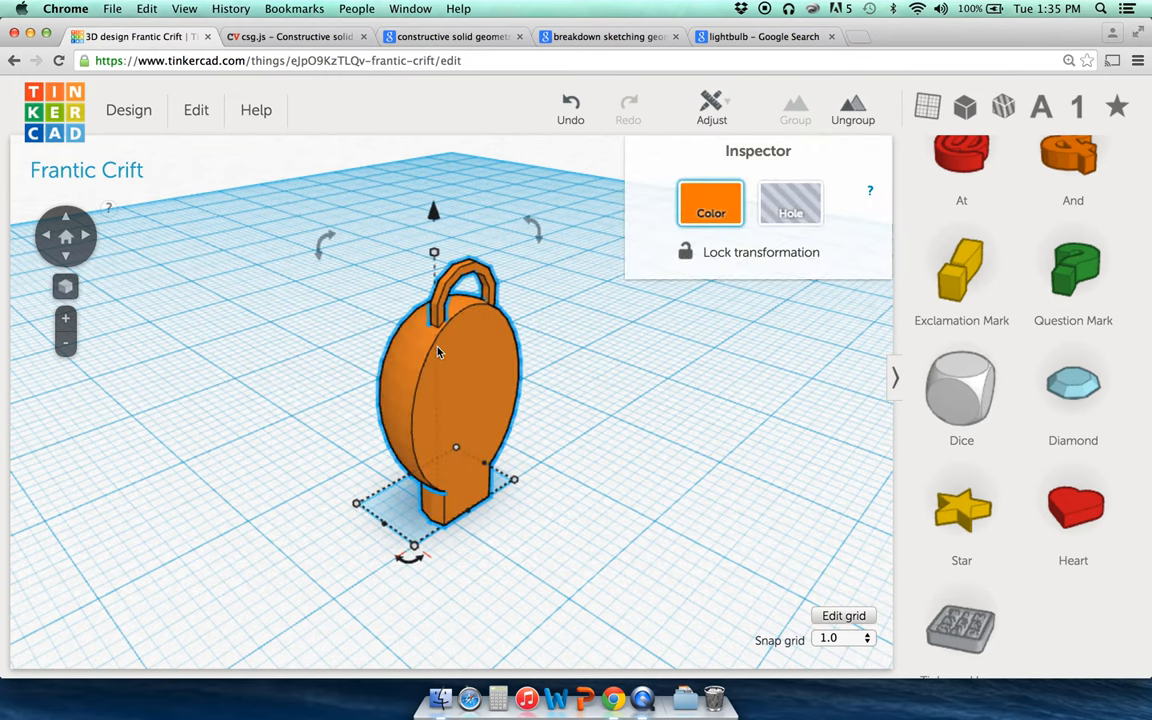
# Step: Delete the orange keychain and reset the empty workplane to the home view
pyautogui.press('Delete')
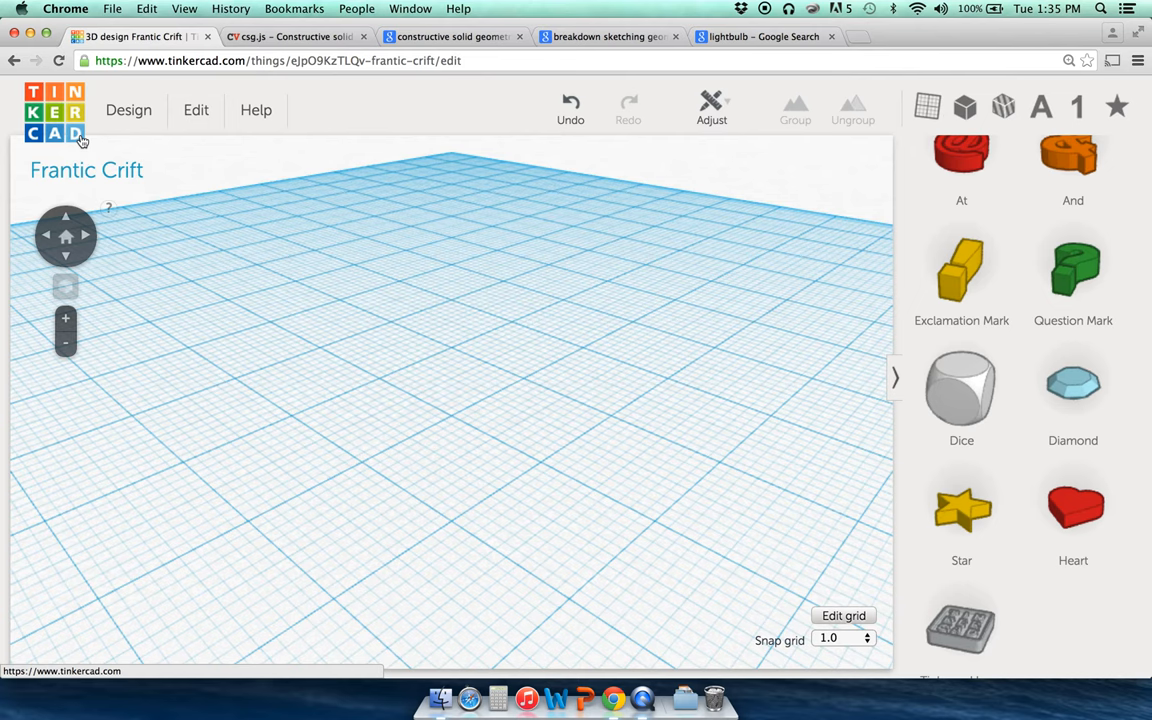
pyautogui.moveTo(136, 62); pyautogui.dragTo(243, 60)
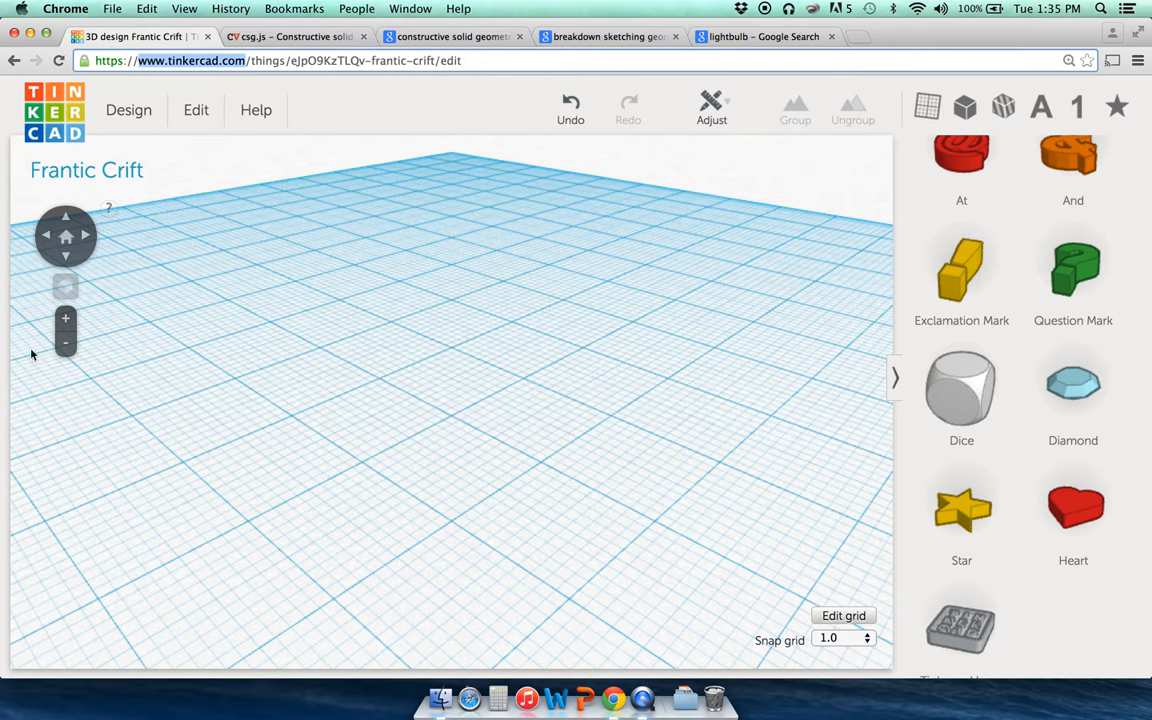
pyautogui.click(66, 237)
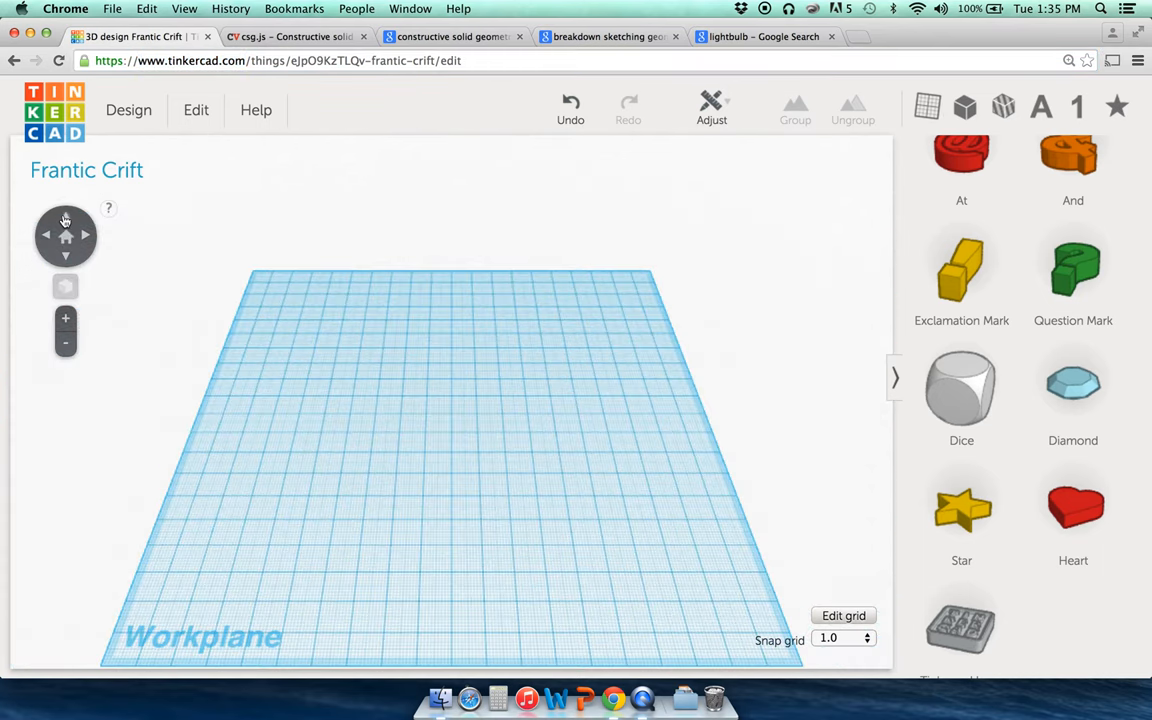
# Step: Look over the empty workplane from several angles, then return to the front view
pyautogui.click(65, 216)
pyautogui.click(68, 261)
pyautogui.click(87, 238)
pyautogui.click(64, 326)
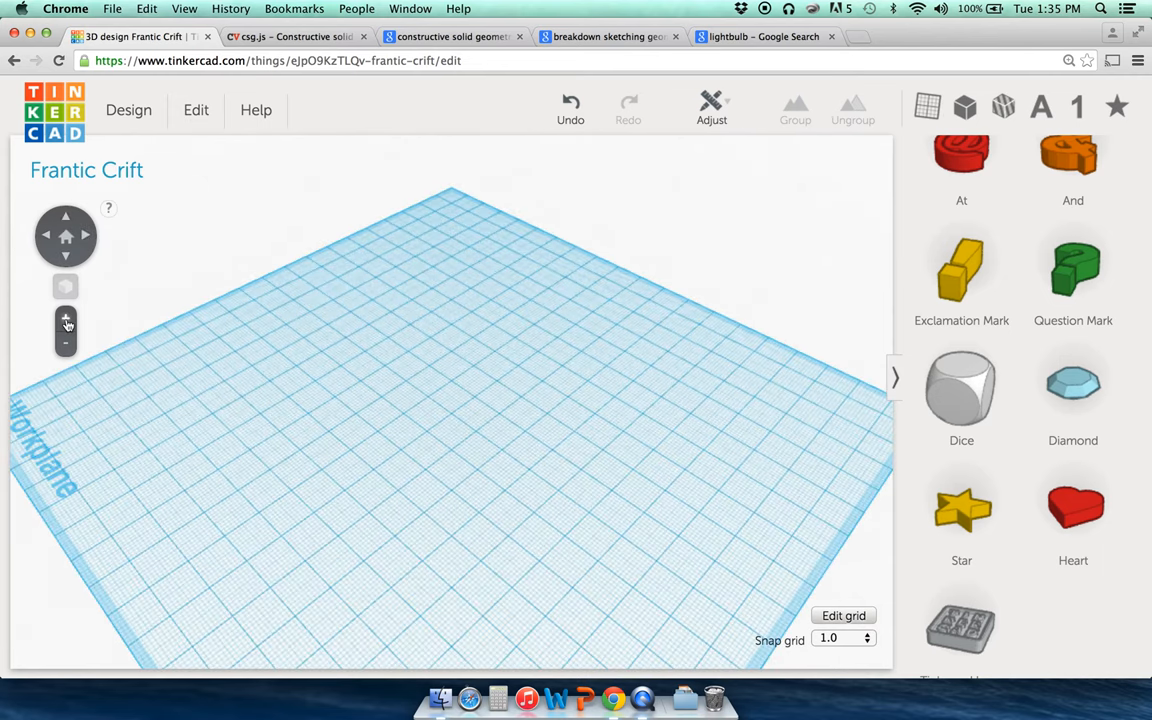
pyautogui.click(66, 236)
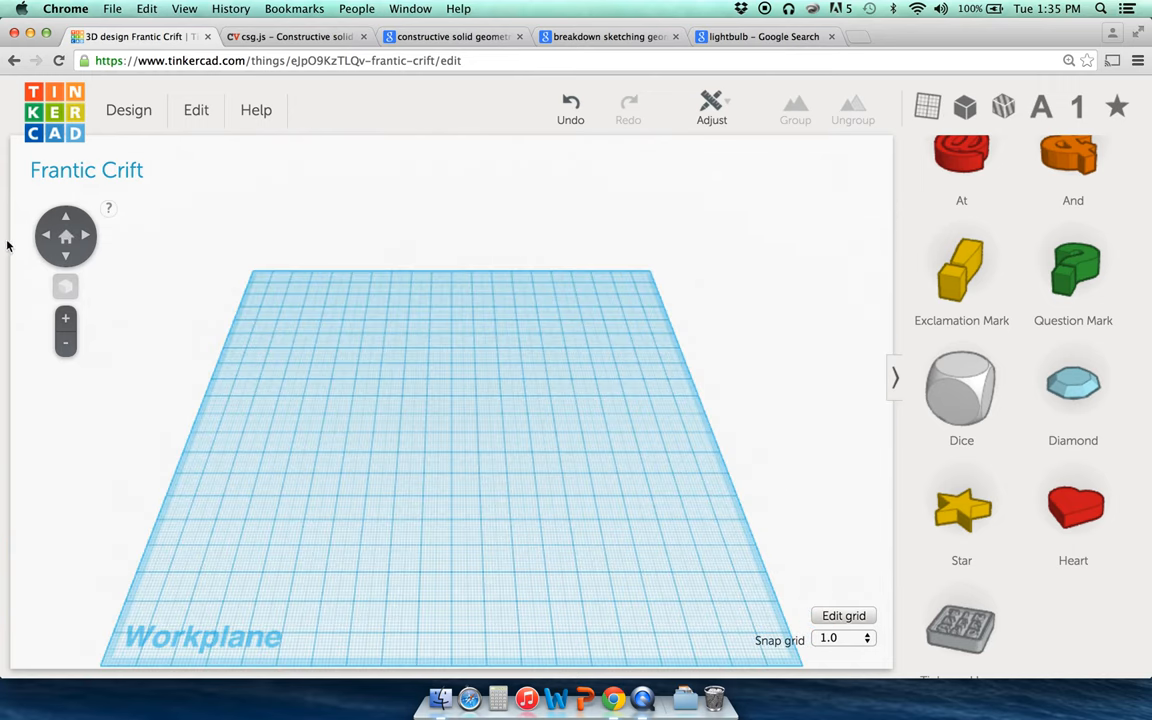
# Step: Collapse the Letters and Number shape categories and scroll back up to Geometric shapes
pyautogui.scroll(5, 1030, 450)
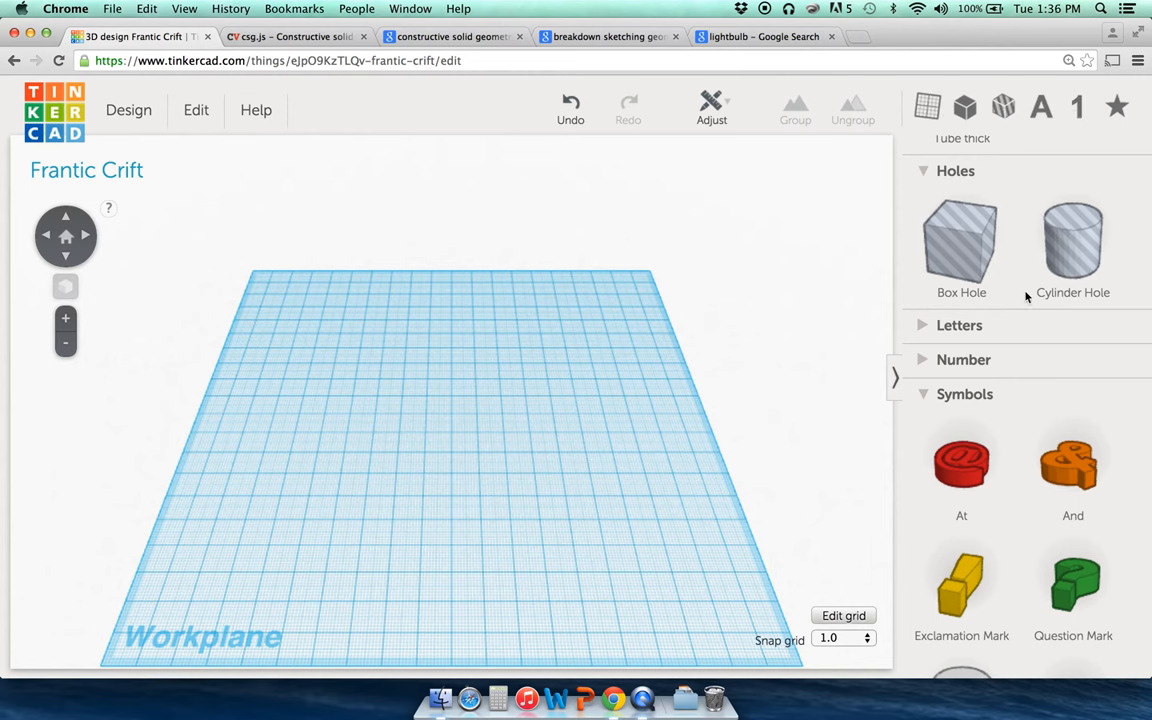
pyautogui.click(966, 334)
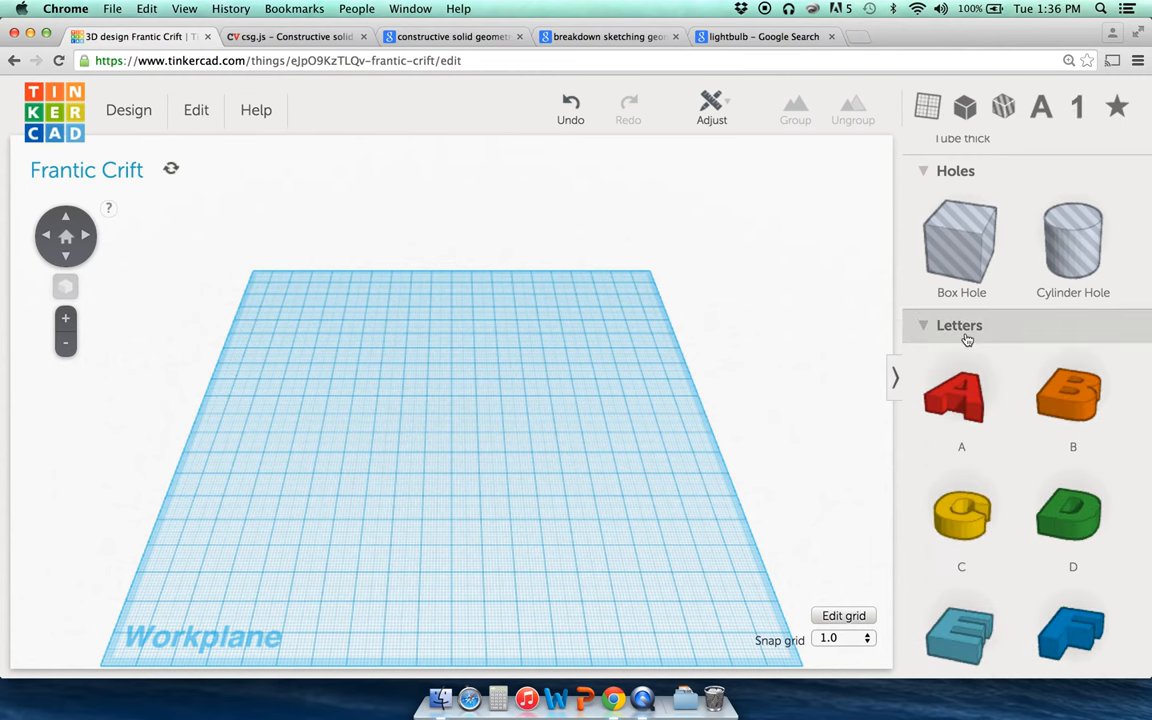
pyautogui.click(940, 335)
pyautogui.click(958, 361)
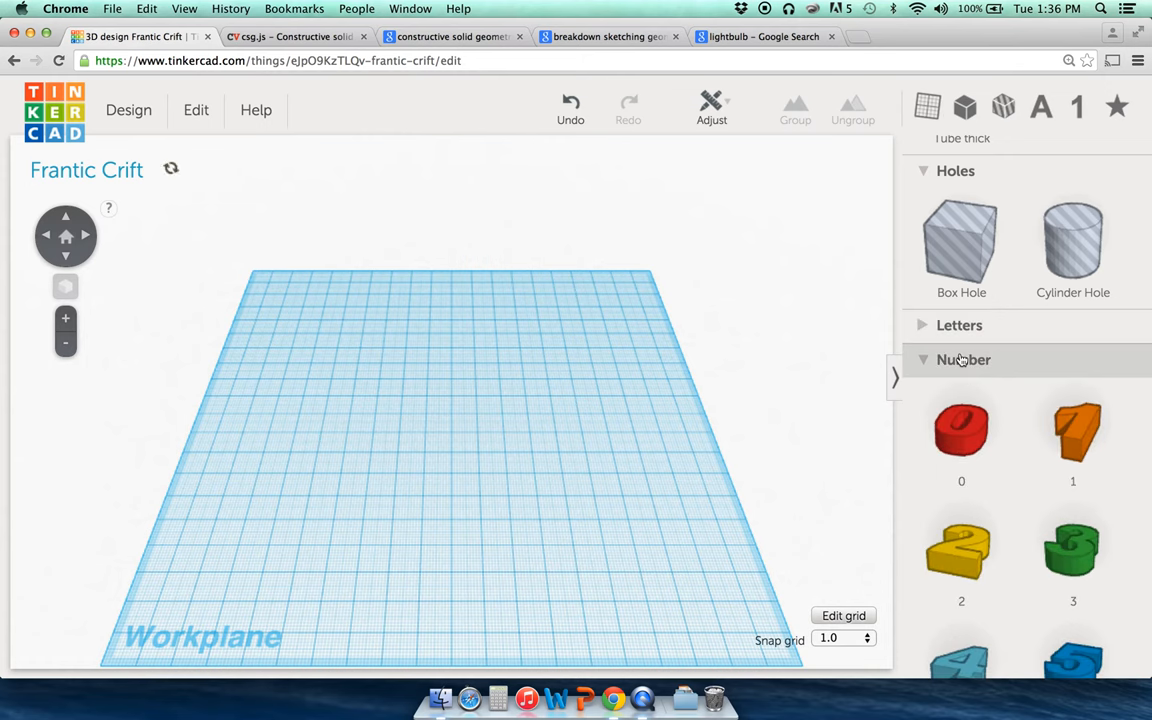
pyautogui.click(960, 360)
pyautogui.scroll(5, 960, 358)
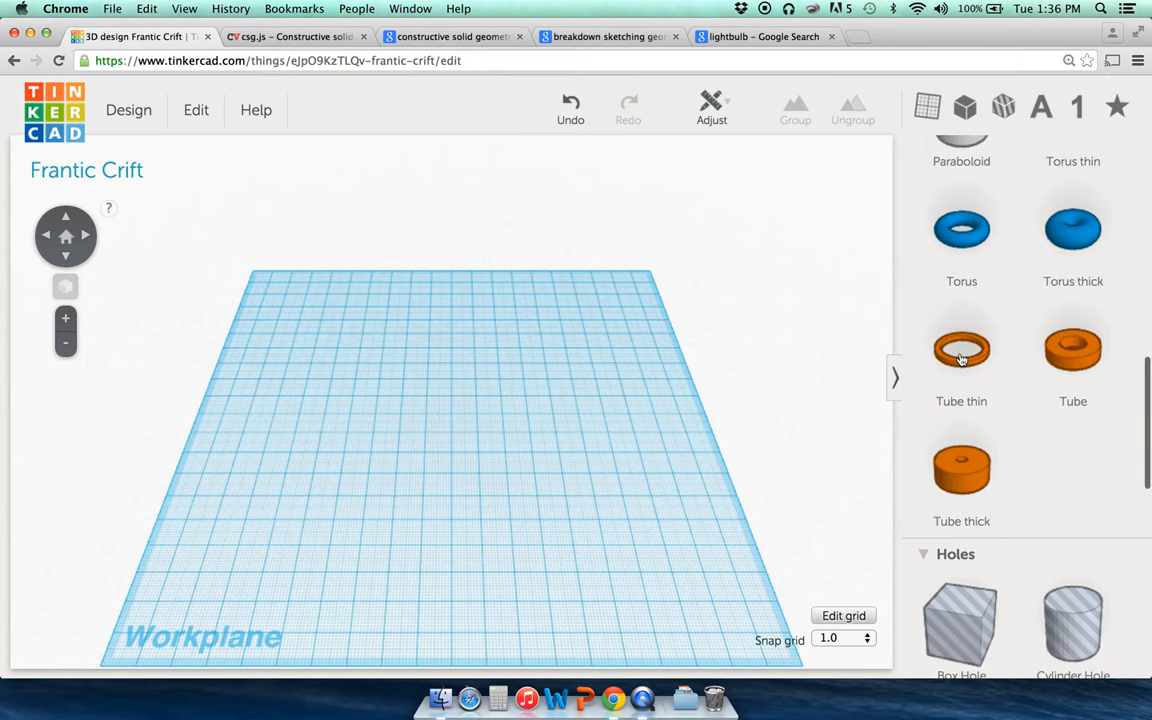
pyautogui.scroll(10, 960, 358)
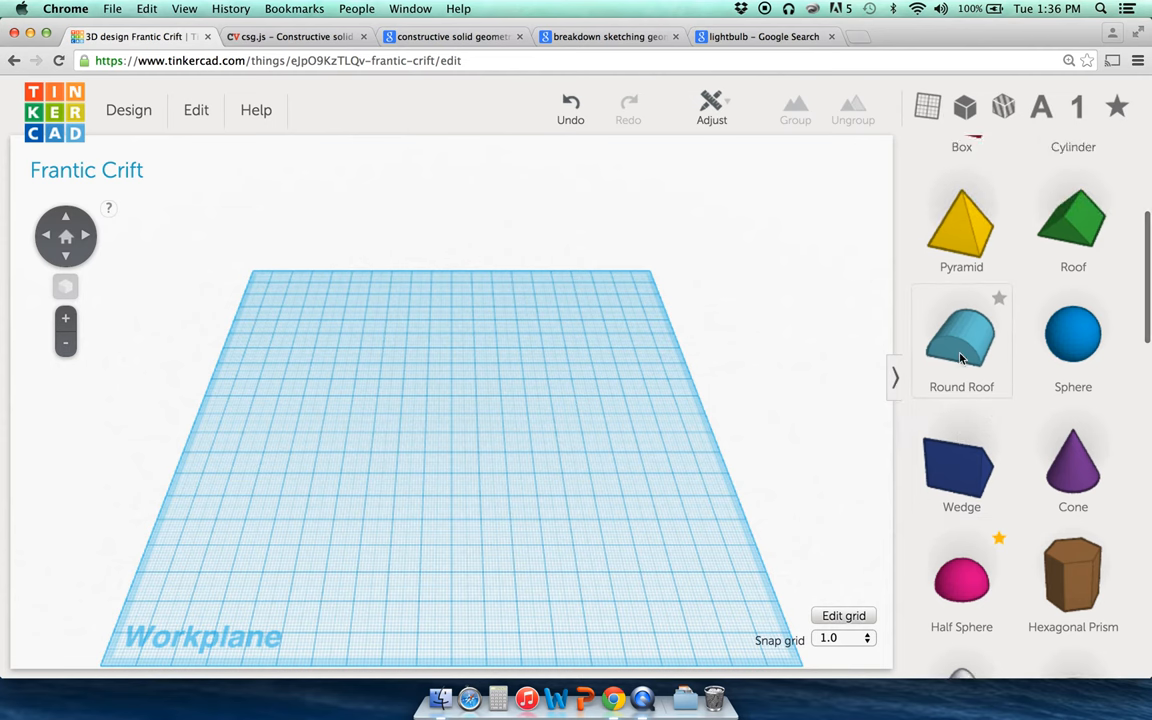
pyautogui.scroll(3, 962, 356)
# Step: Place a sphere on the workplane and orbit the view around it
pyautogui.moveTo(1080, 460); pyautogui.dragTo(433, 390)
pyautogui.click(445, 489)
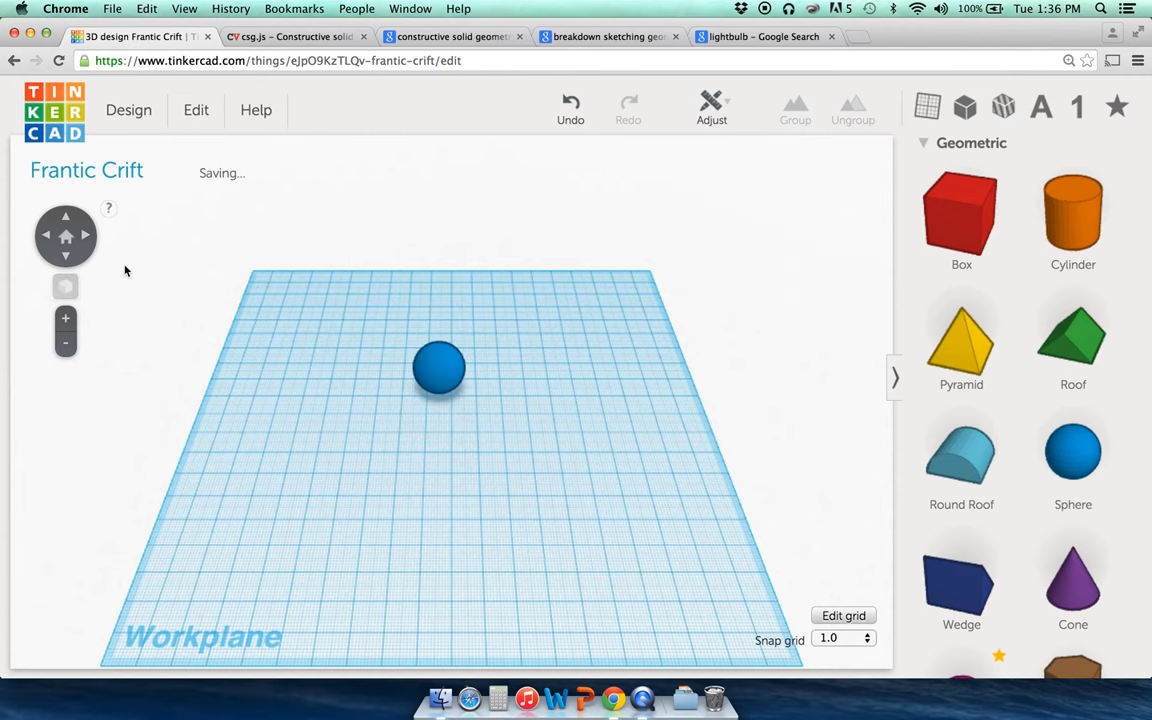
pyautogui.click(66, 257)
pyautogui.click(66, 257)
pyautogui.click(66, 257)
pyautogui.click(66, 257)
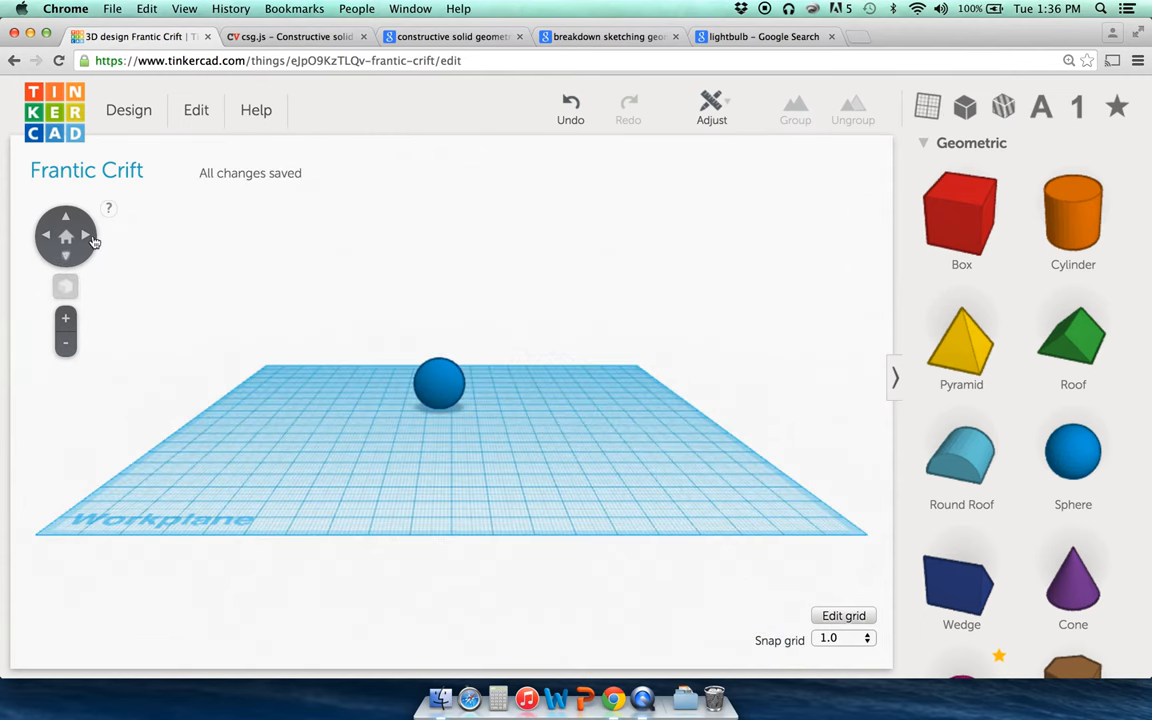
pyautogui.click(87, 237)
pyautogui.click(87, 237)
pyautogui.click(87, 237)
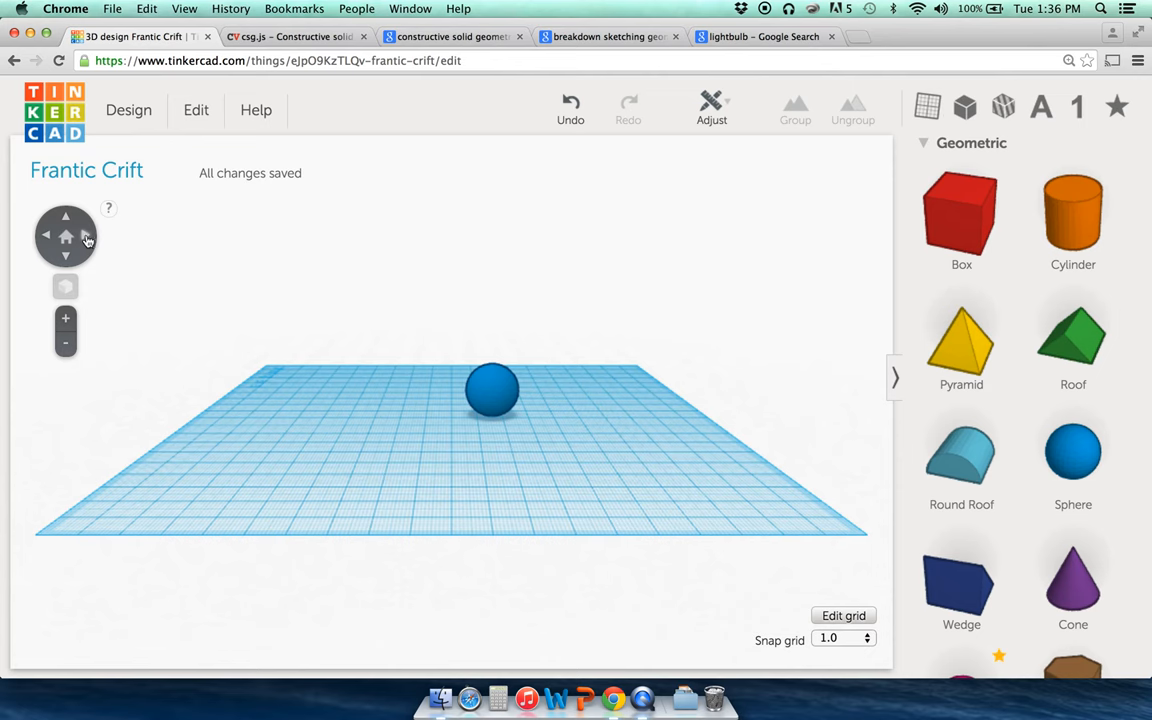
pyautogui.click(44, 237)
pyautogui.click(44, 237)
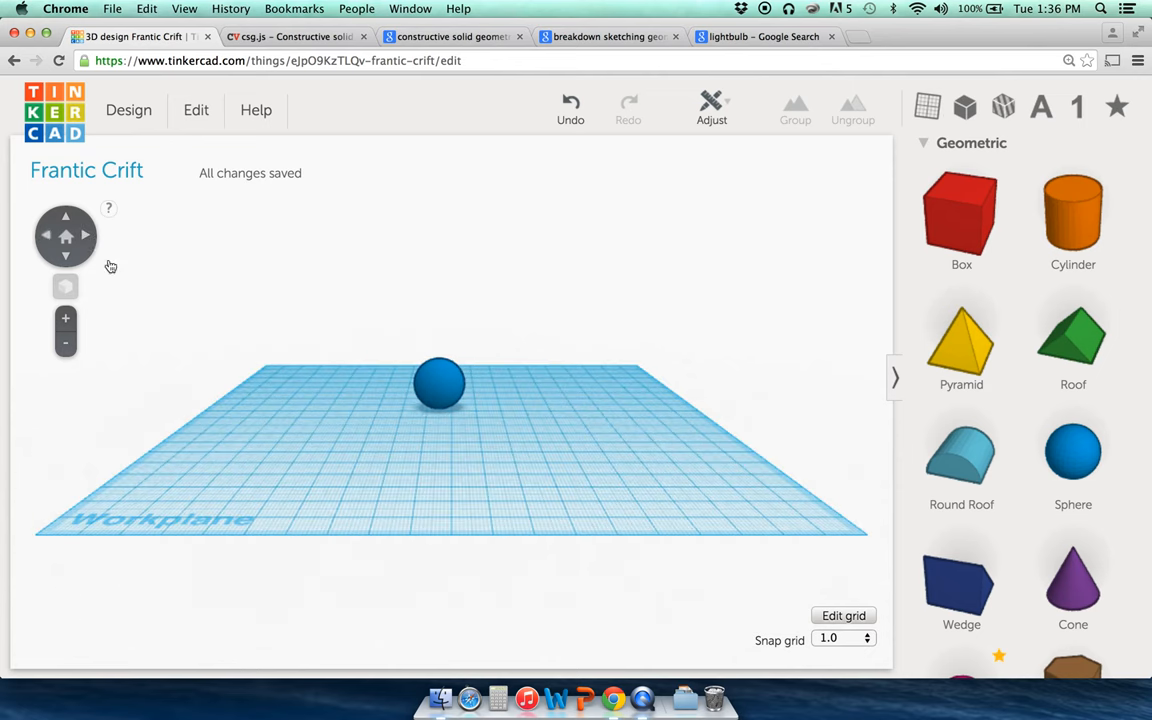
# Step: Squash the sphere's depth to 10 mm and orbit to inspect its side
pyautogui.click(436, 400)
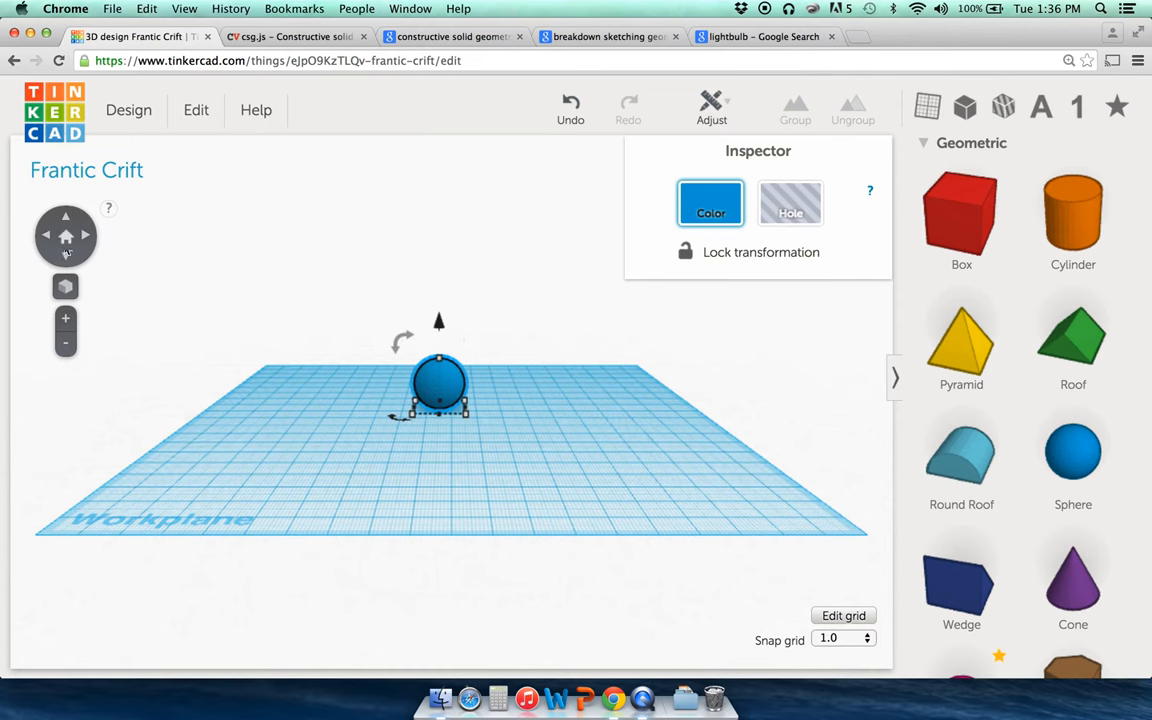
pyautogui.click(65, 318)
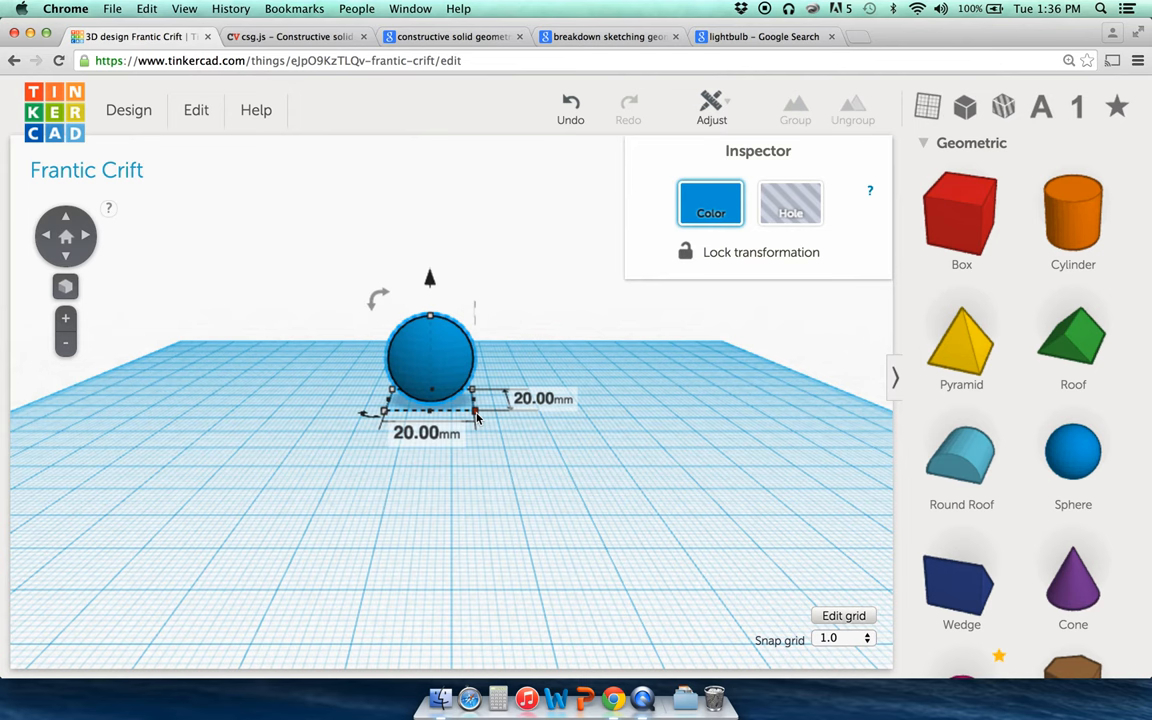
pyautogui.click(477, 418)
pyautogui.click(452, 360)
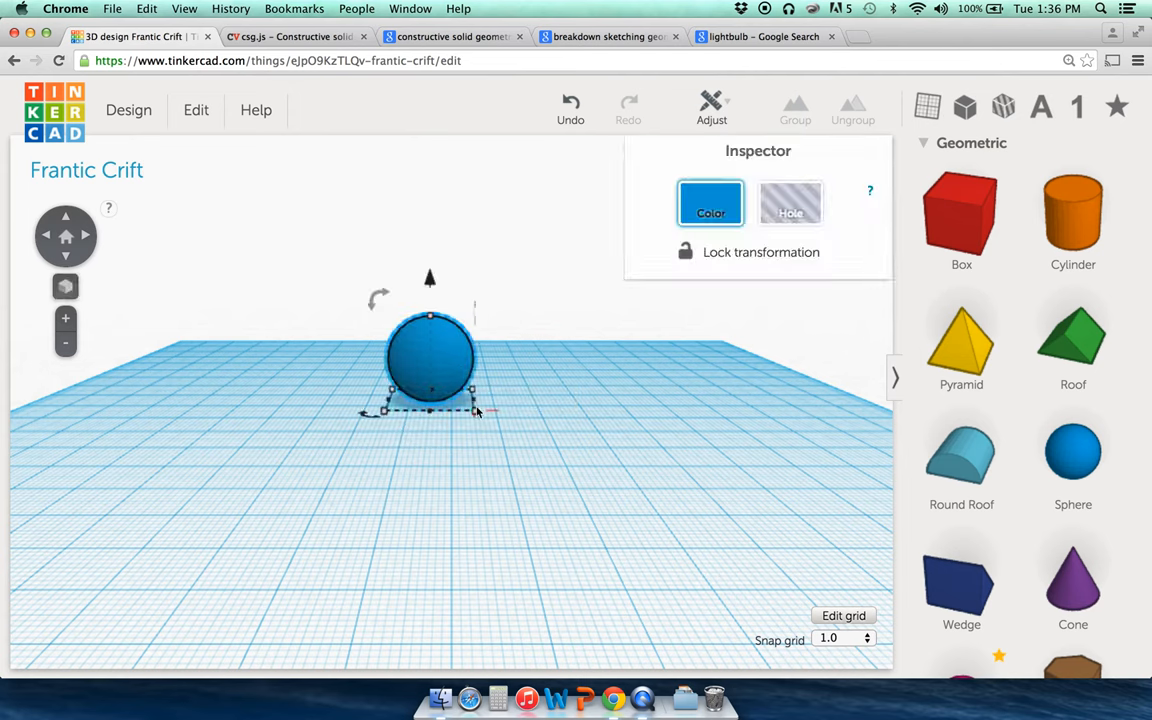
pyautogui.moveTo(477, 418); pyautogui.dragTo(477, 404)
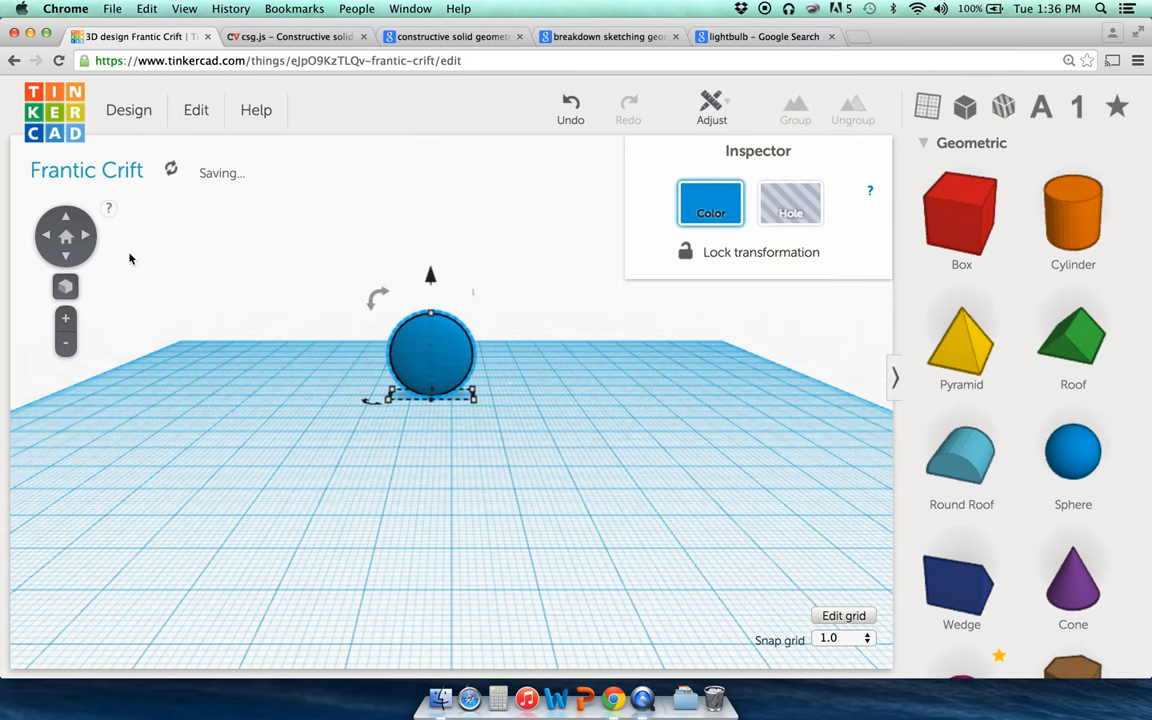
pyautogui.click(86, 236)
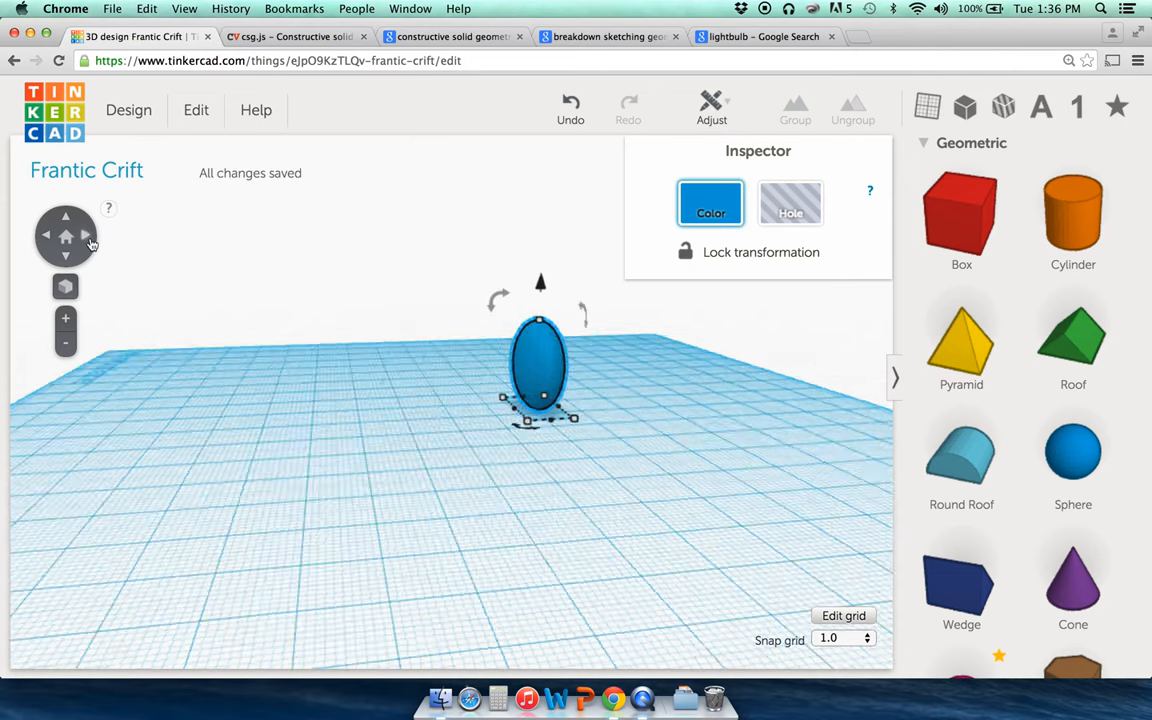
pyautogui.click(90, 242)
pyautogui.click(90, 242)
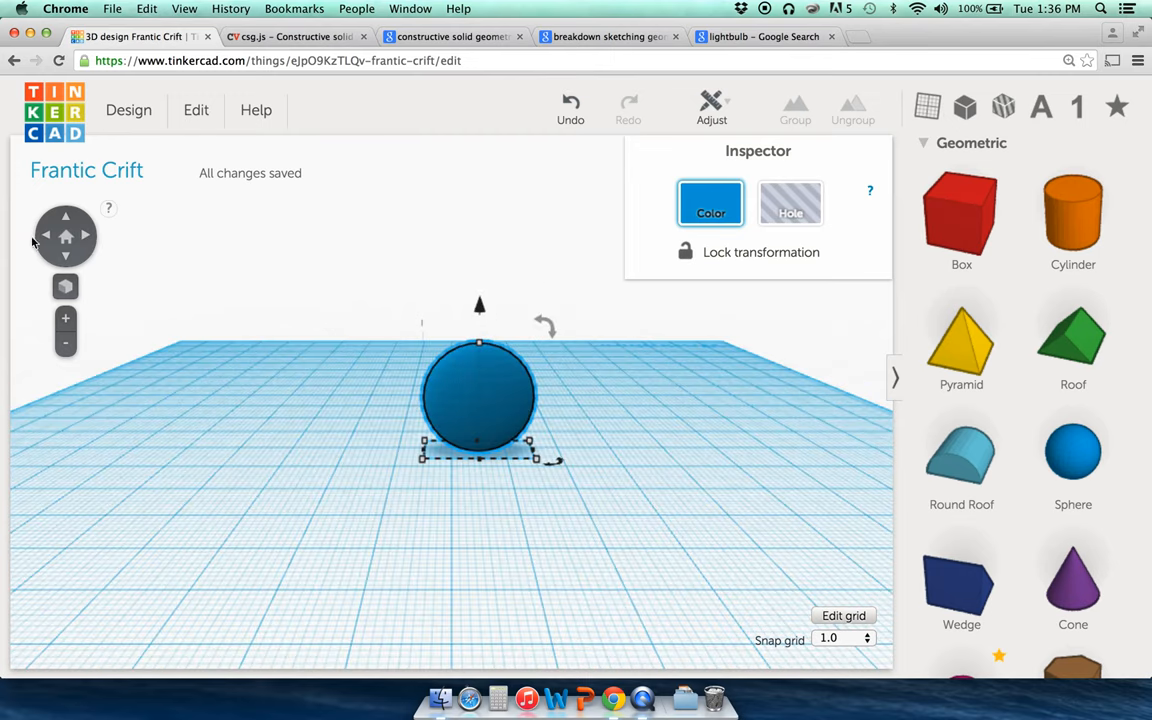
pyautogui.click(45, 237)
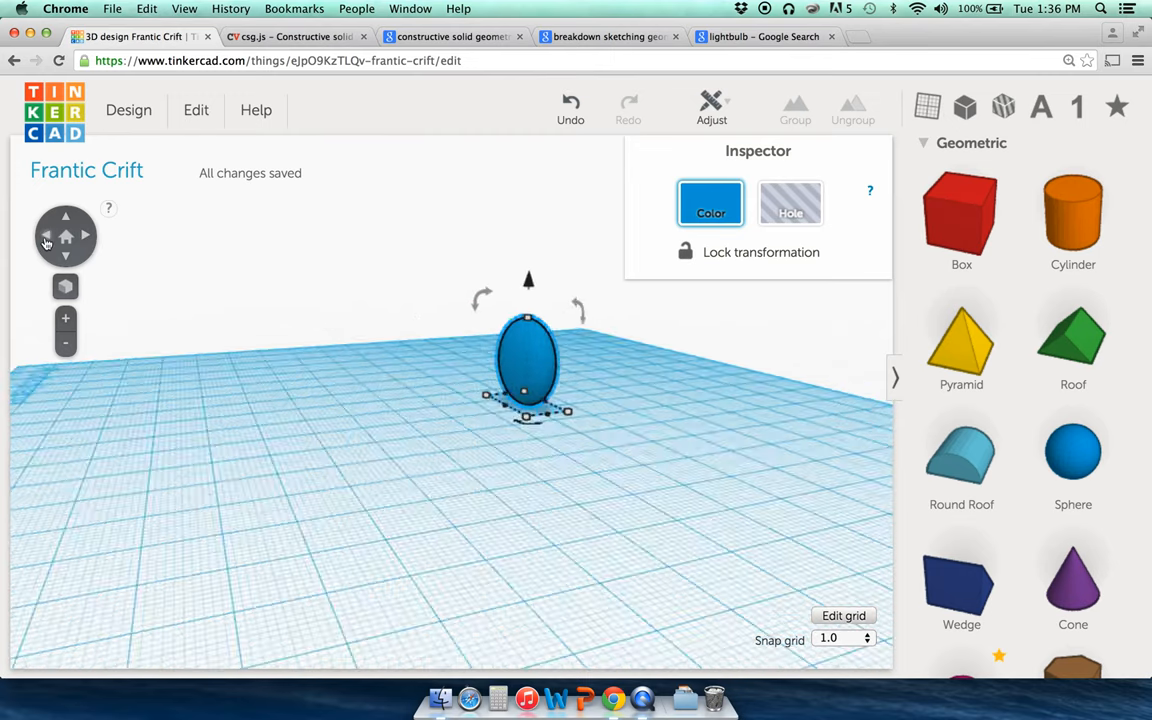
# Step: Undo the squash and shrink the whole sphere from its corner to about 10 mm across
pyautogui.moveTo(518, 415)
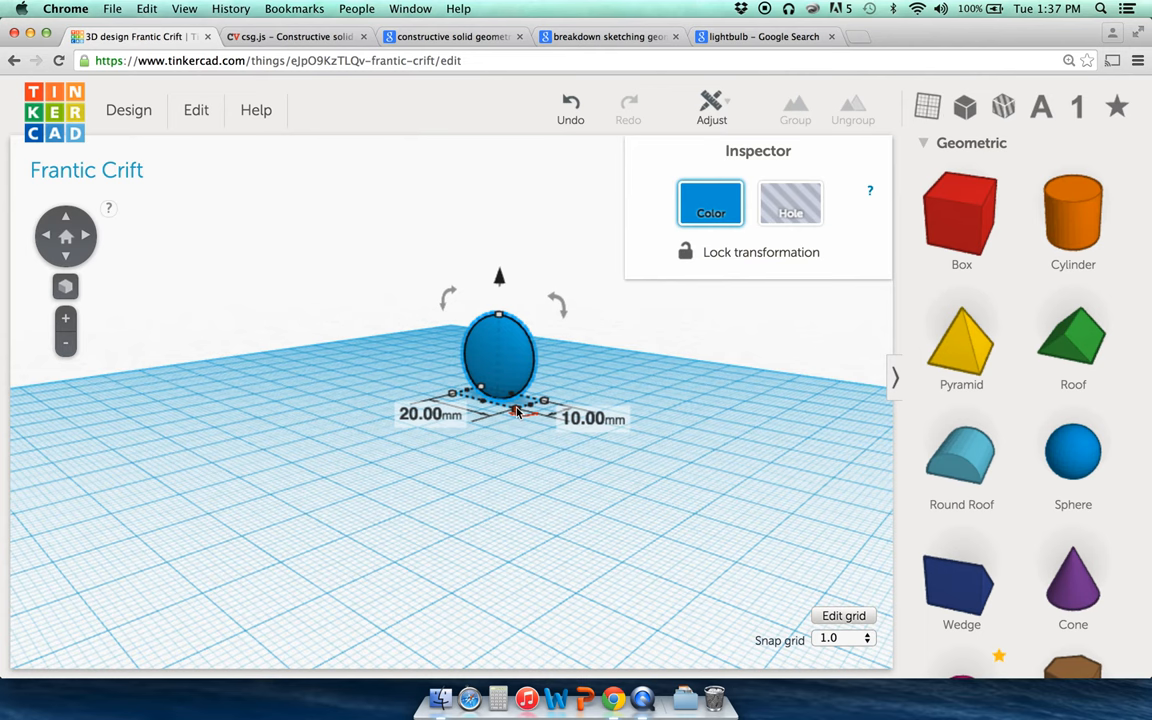
pyautogui.click(570, 108)
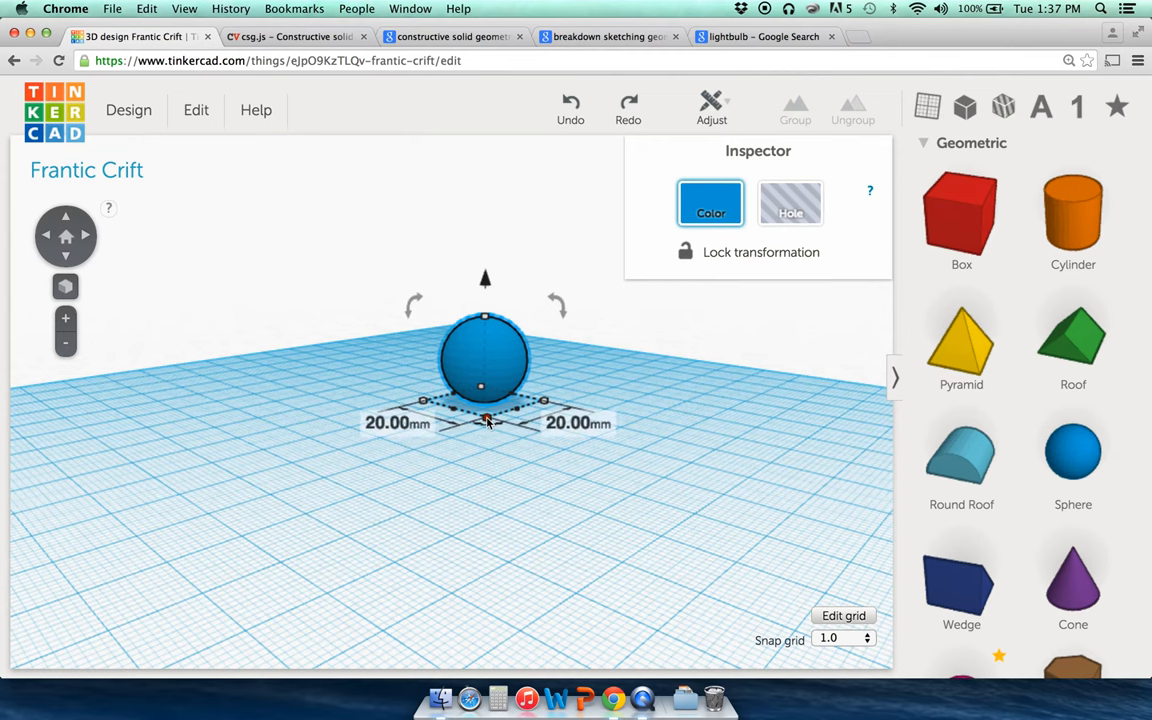
pyautogui.moveTo(487, 420)
pyautogui.mouseDown()
pyautogui.moveTo(451, 396)
pyautogui.moveTo(476, 401)
pyautogui.mouseUp()
pyautogui.click(460, 439)
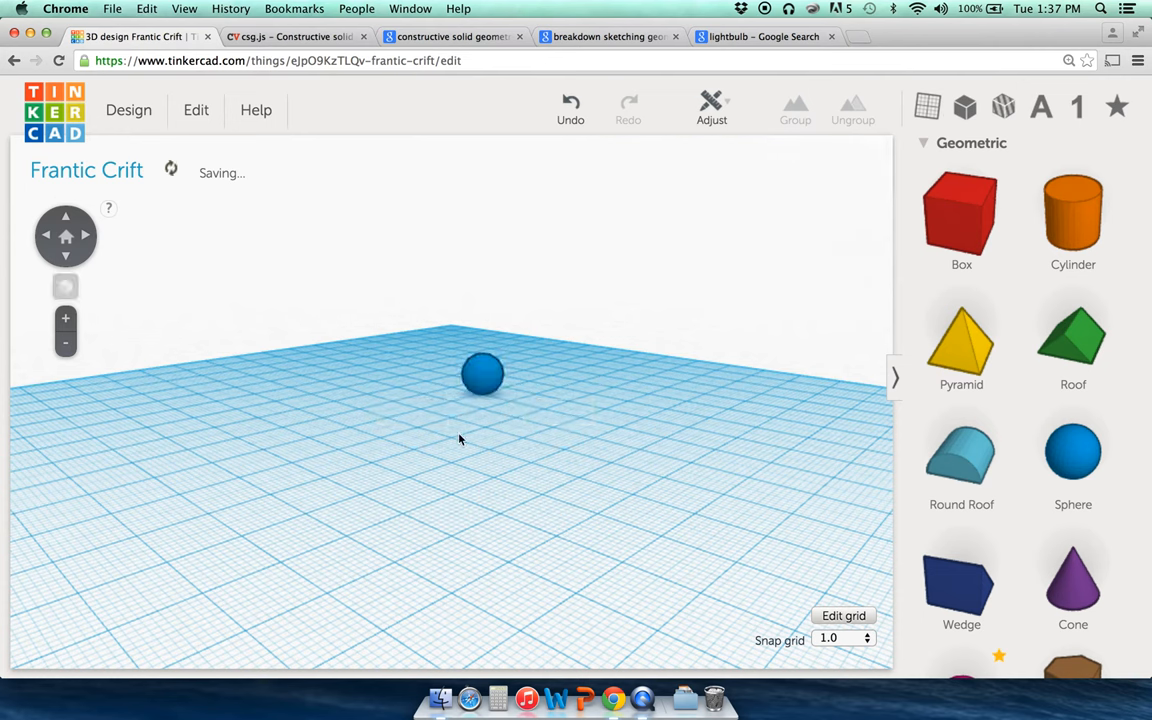
# Step: Lift the sphere 10 mm above the workplane and add an orange cylinder beside it
pyautogui.click(68, 237)
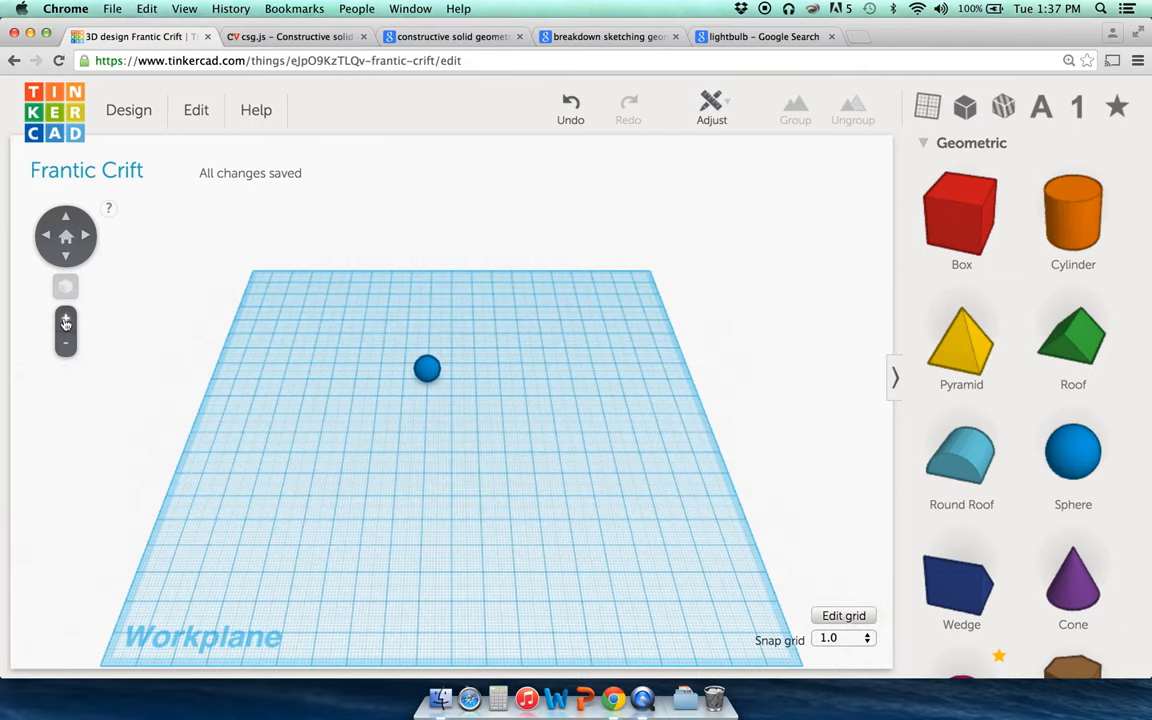
pyautogui.click(65, 320)
pyautogui.click(66, 260)
pyautogui.click(66, 260)
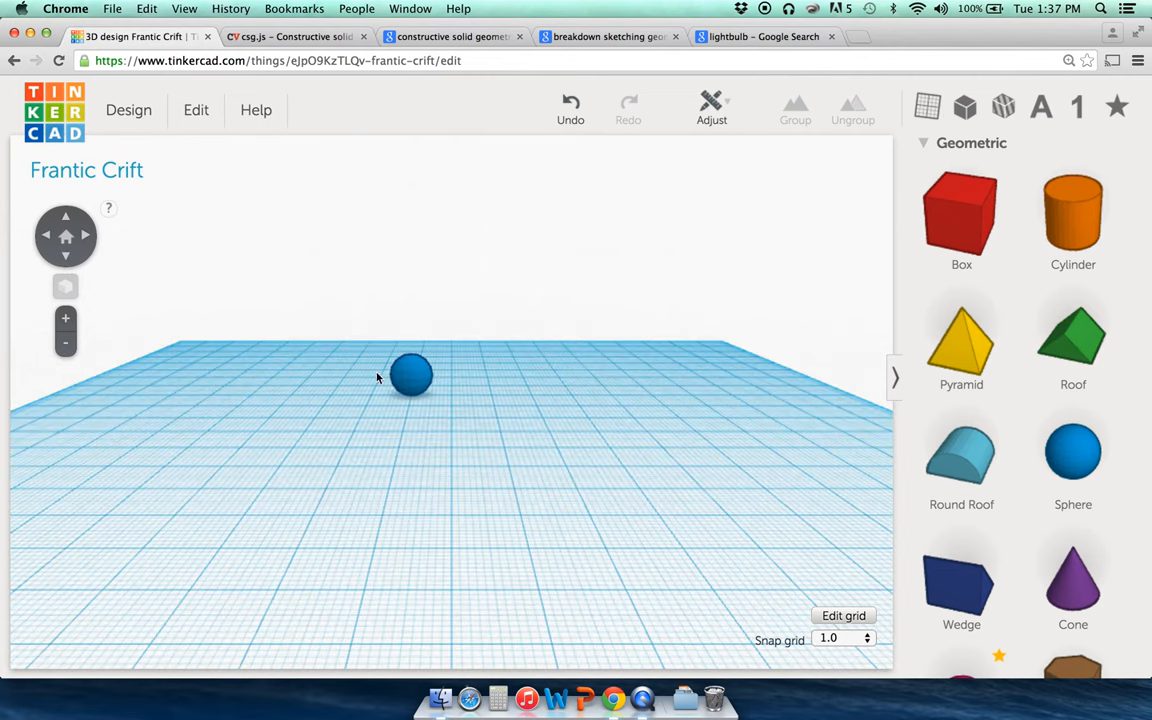
pyautogui.click(420, 376)
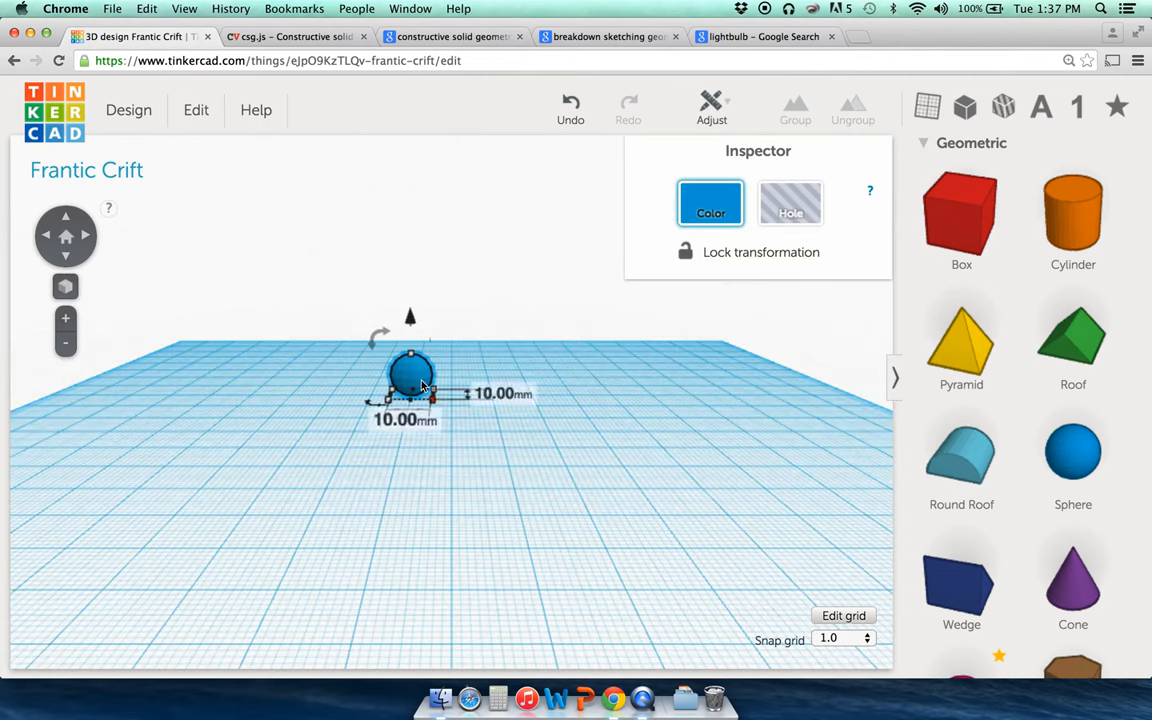
pyautogui.moveTo(433, 402)
pyautogui.moveTo(411, 358)
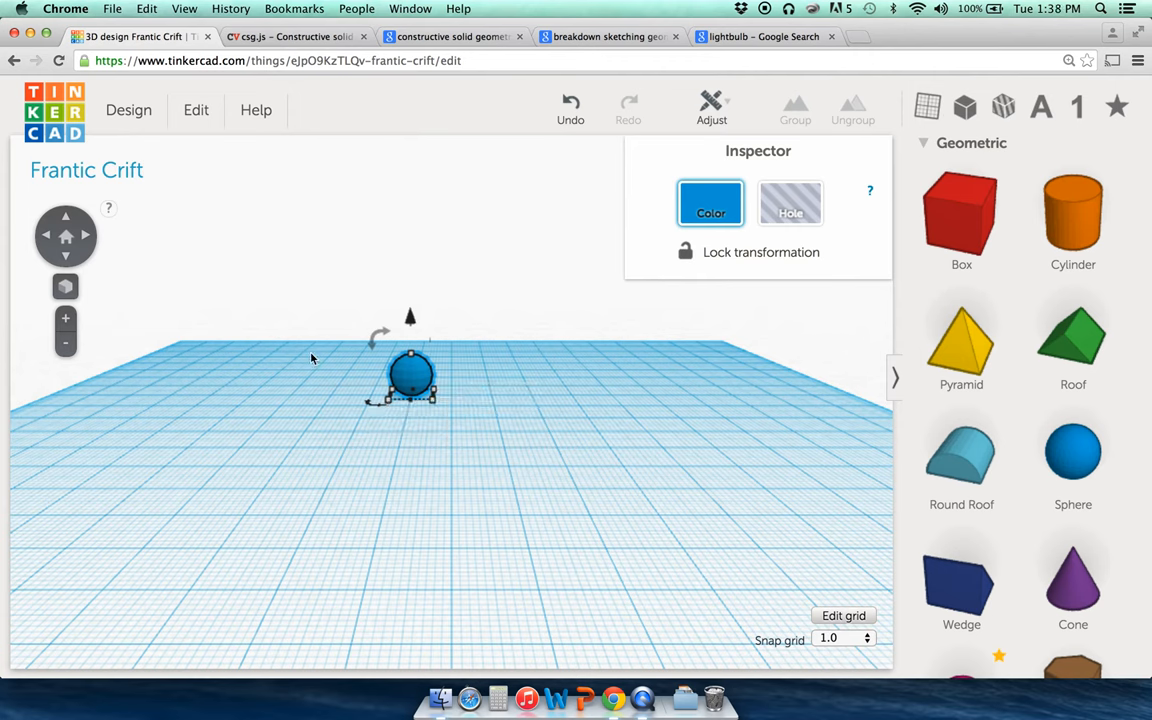
pyautogui.moveTo(410, 318)
pyautogui.moveTo(410, 318); pyautogui.dragTo(408, 279)
pyautogui.click(380, 277)
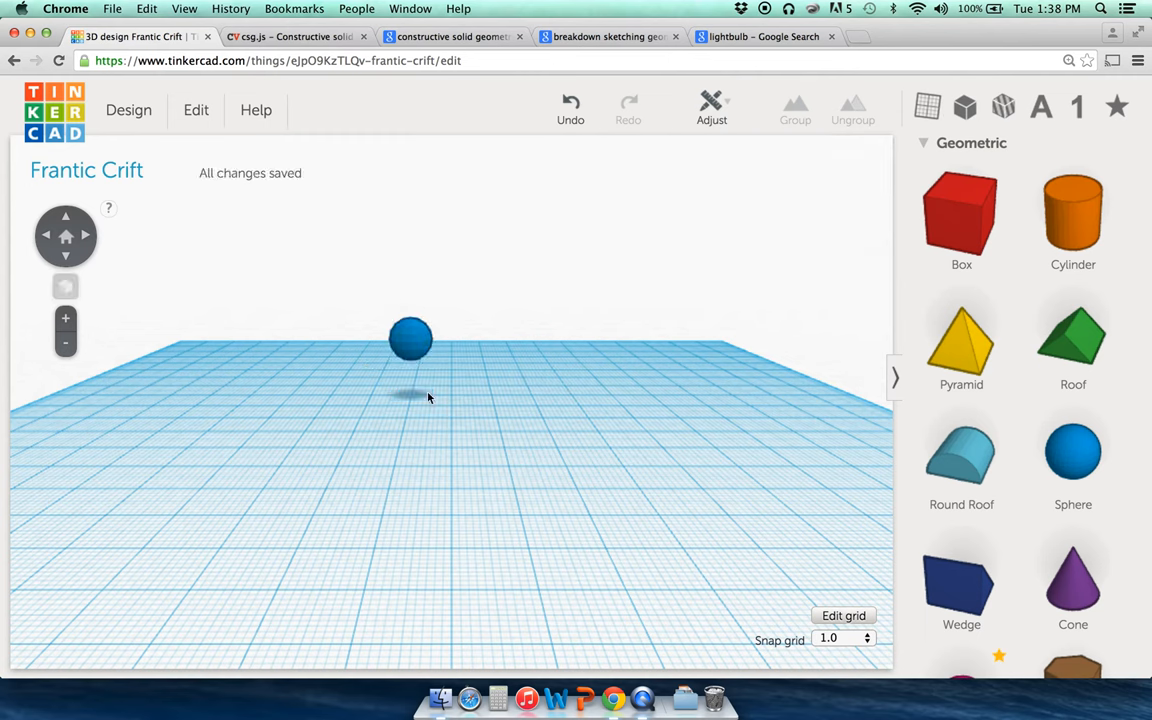
pyautogui.moveTo(1060, 212); pyautogui.dragTo(556, 421)
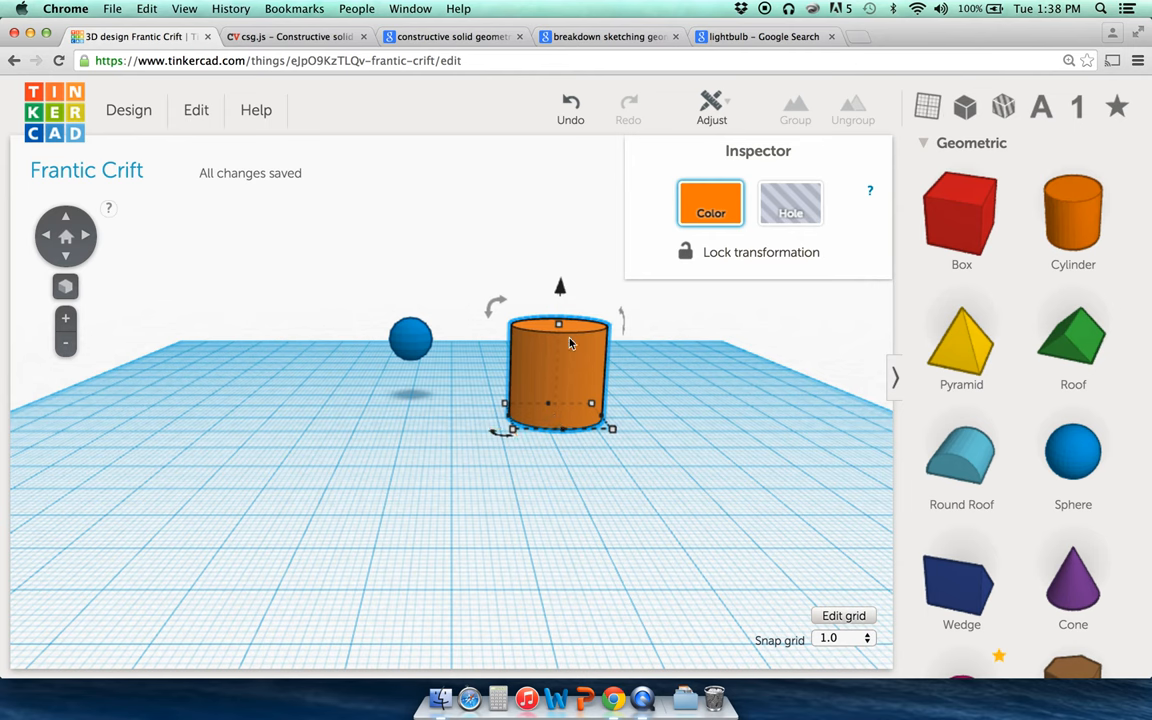
# Step: Shrink the orange cylinder proportionally to a 5 mm by 5 mm post
pyautogui.moveTo(561, 291)
pyautogui.moveTo(561, 288)
pyautogui.mouseDown()
pyautogui.moveTo(558, 231)
pyautogui.moveTo(560, 286)
pyautogui.mouseUp()
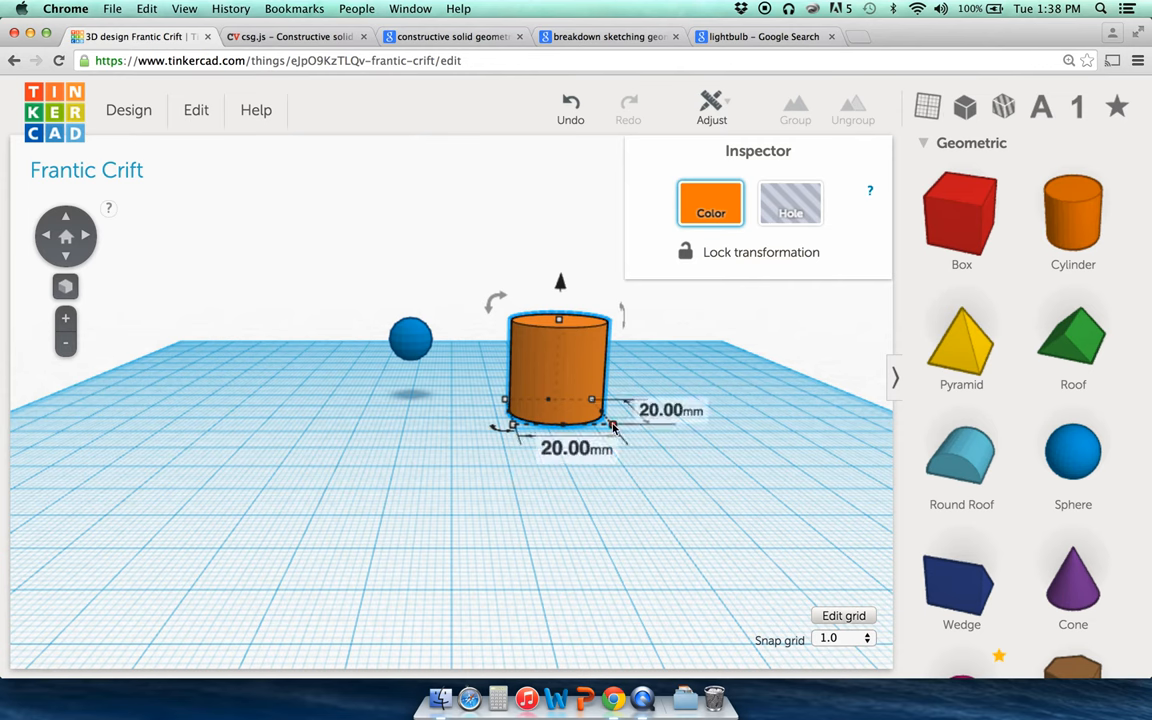
pyautogui.moveTo(613, 427)
pyautogui.mouseDown()
pyautogui.moveTo(607, 406)
pyautogui.moveTo(608, 420)
pyautogui.mouseUp()
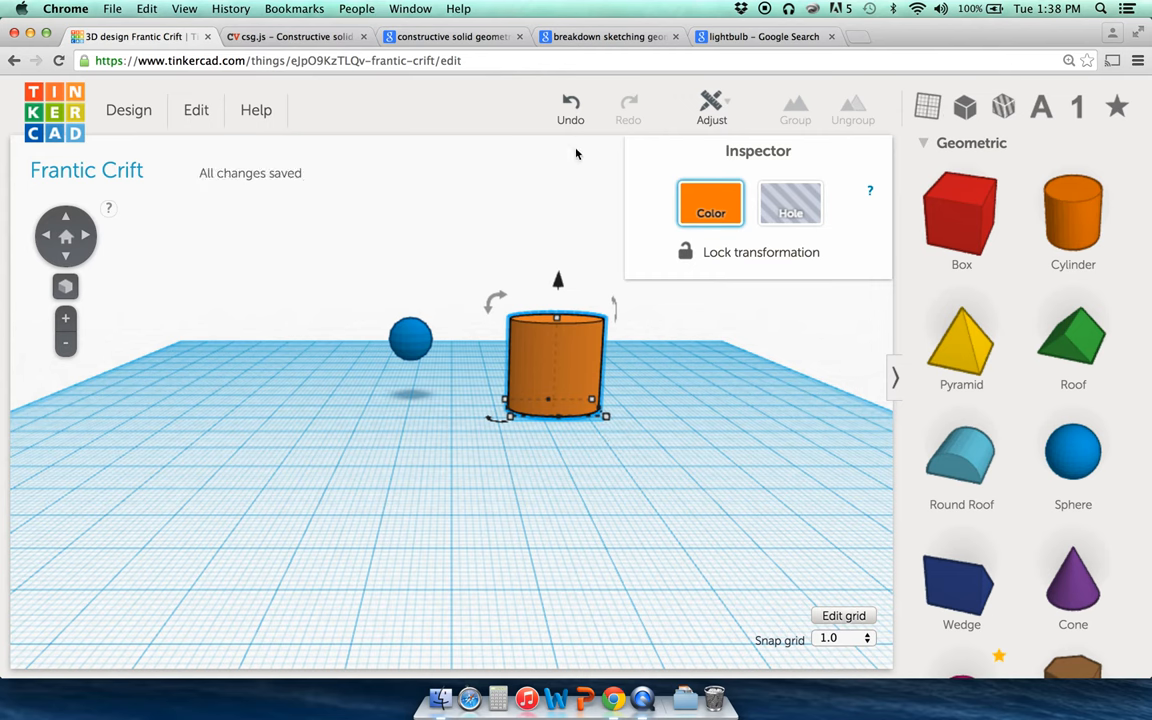
pyautogui.click(570, 108)
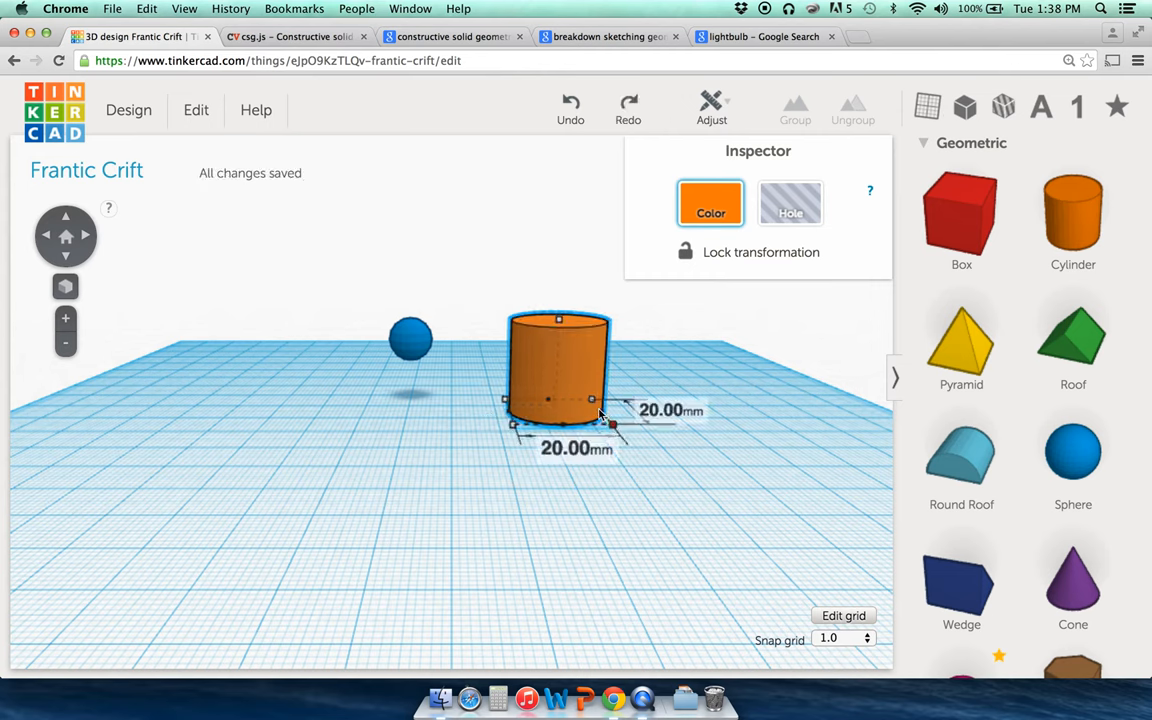
pyautogui.moveTo(611, 424); pyautogui.dragTo(546, 400)
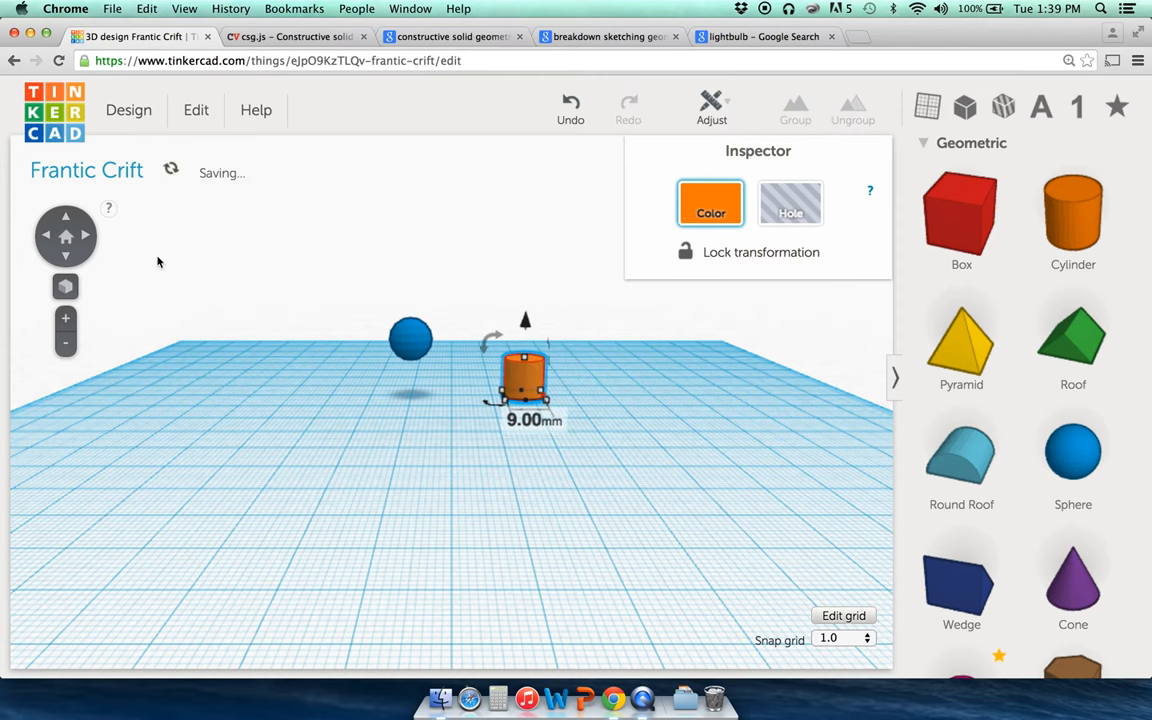
pyautogui.click(65, 319)
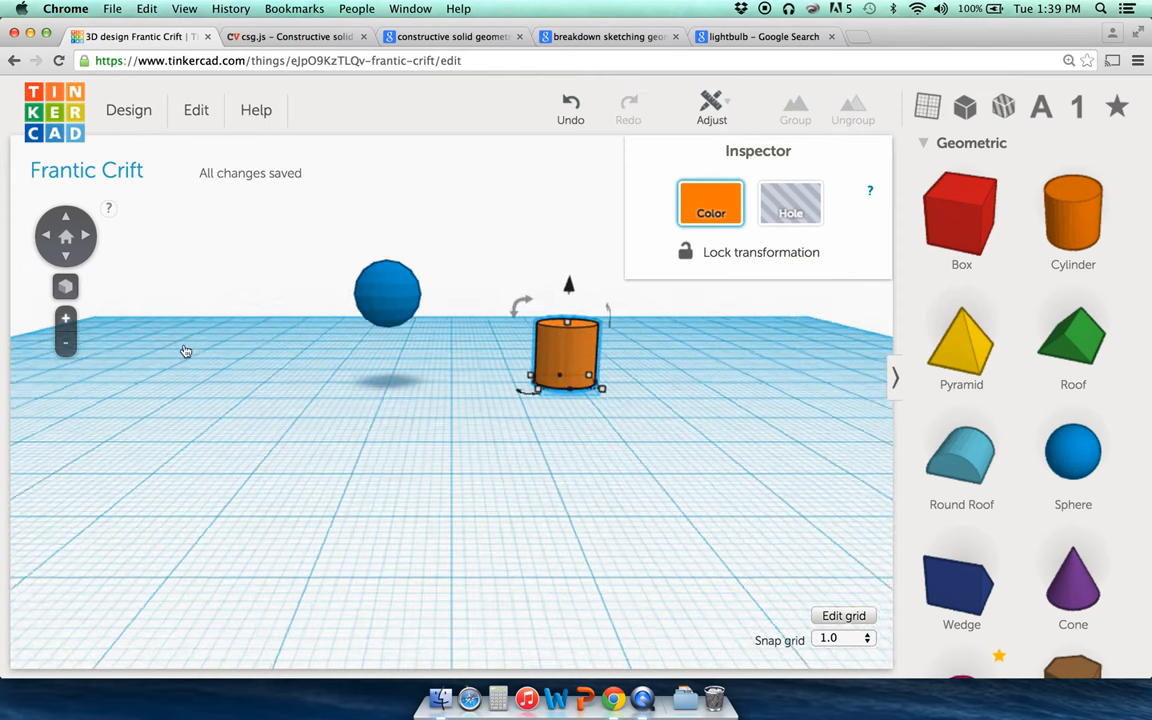
pyautogui.keyDown('shift'); pyautogui.moveTo(611, 393); pyautogui.dragTo(574, 384); pyautogui.keyUp('shift')
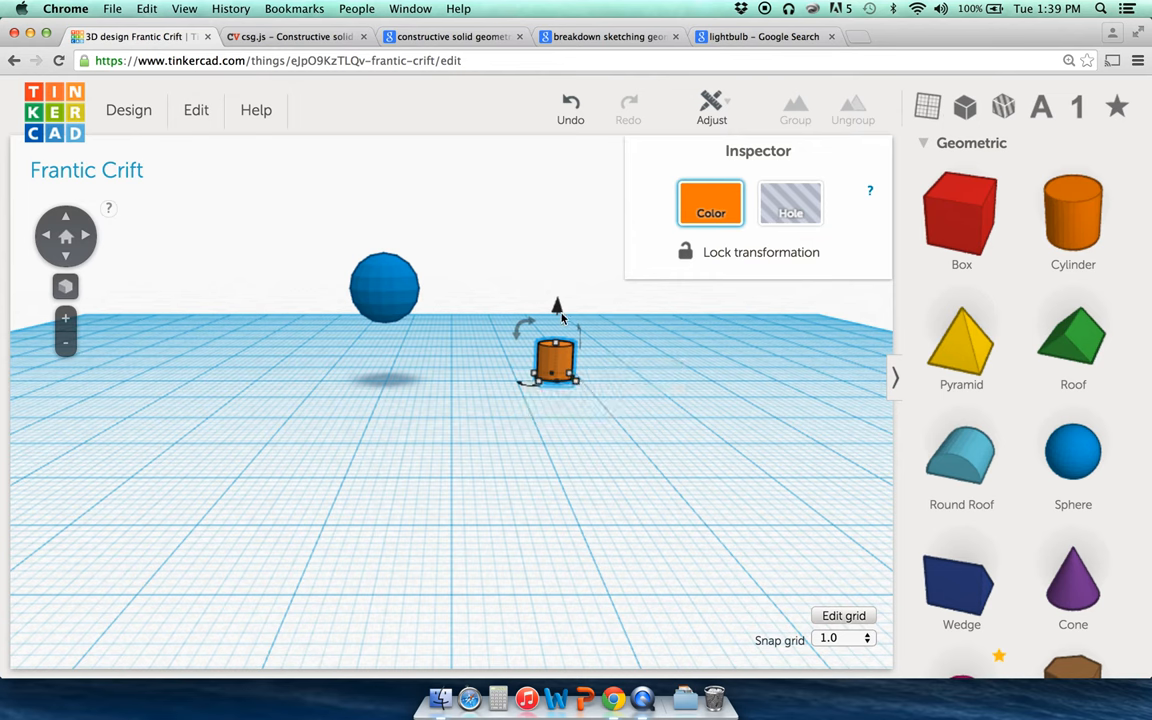
# Step: Nudge the orange cylinder with the arrow keys until it sits under the sphere
pyautogui.click(381, 312)
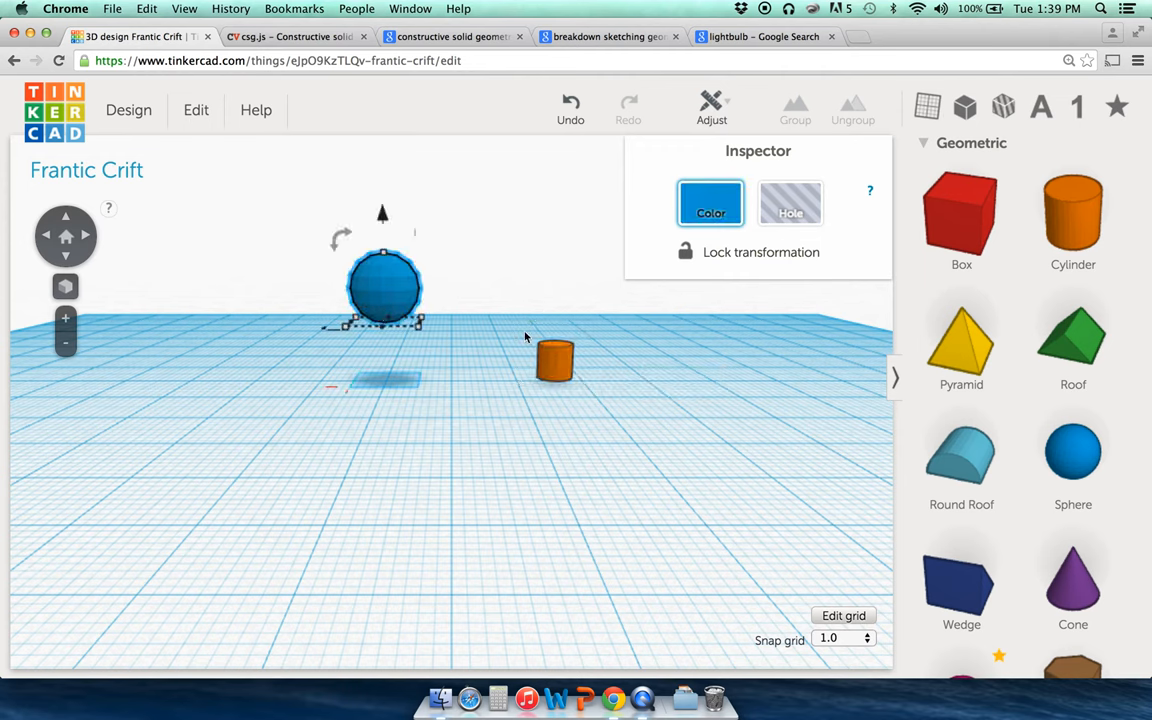
pyautogui.click(553, 356)
pyautogui.keyDown('shift'); pyautogui.click(370, 275); pyautogui.keyUp('shift')
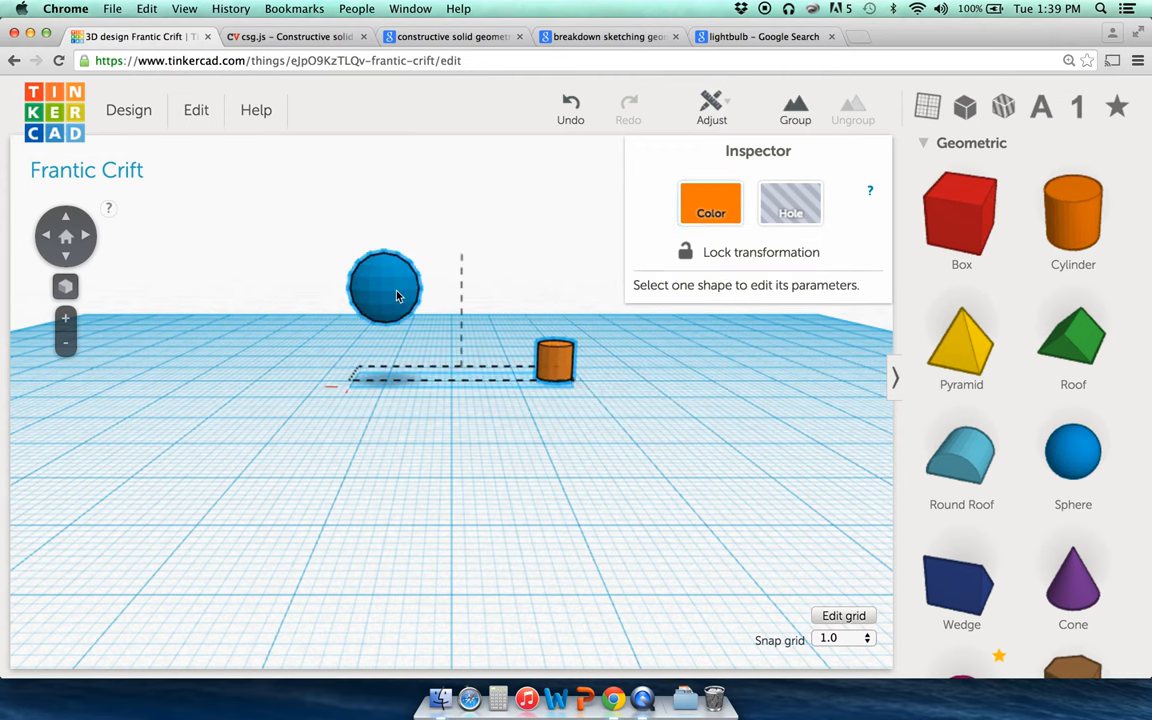
pyautogui.click(586, 287)
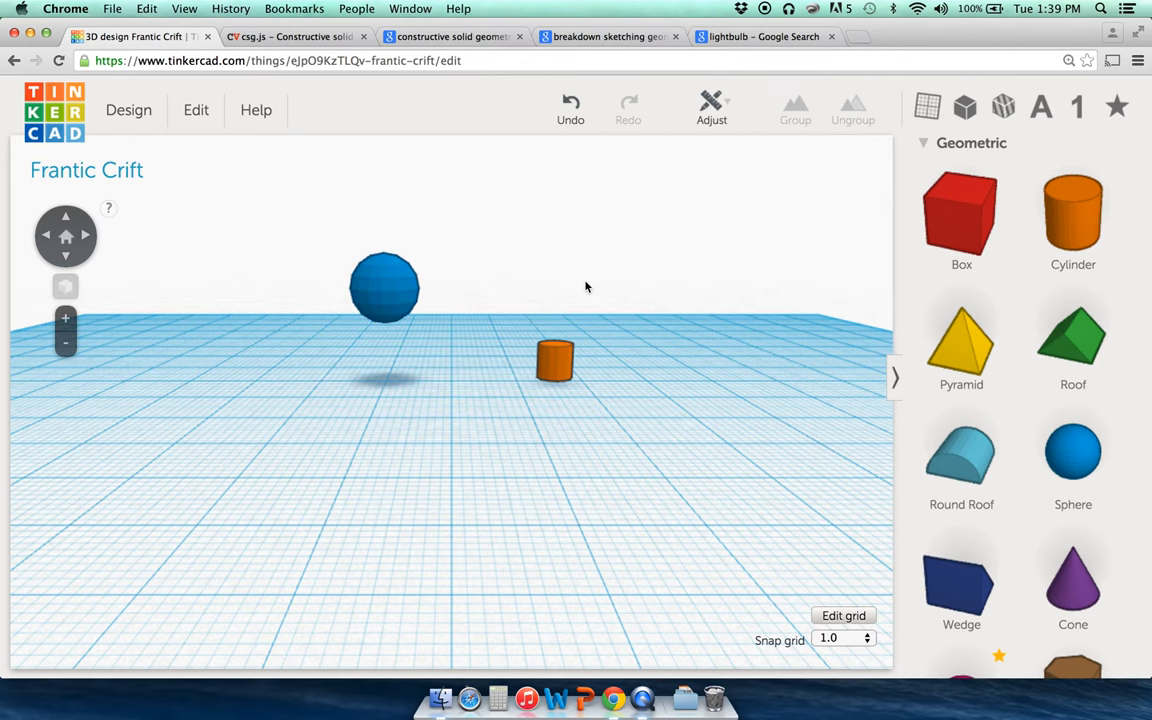
pyautogui.click(545, 372)
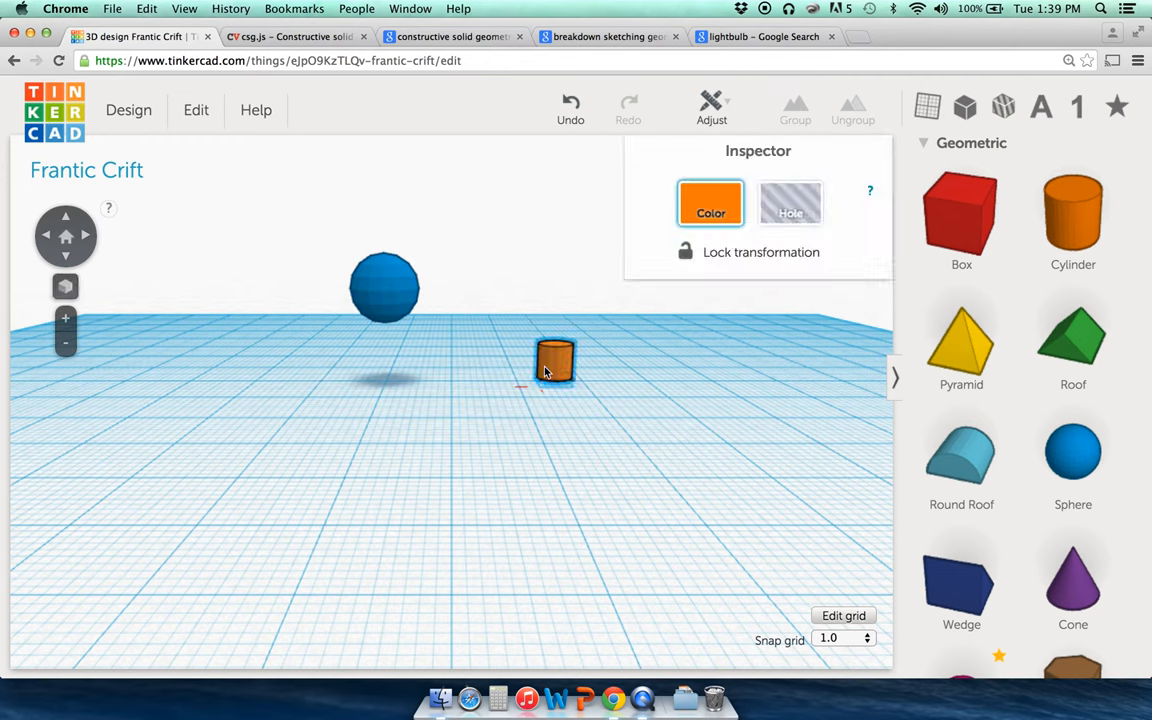
pyautogui.press('Down')
pyautogui.press('Down')
pyautogui.press('Down')
pyautogui.press('Left')
pyautogui.press('Left')
pyautogui.press('Left')
pyautogui.press('Left')
pyautogui.press('Left')
pyautogui.press('Left')
pyautogui.press('Left')
pyautogui.press('Left')
pyautogui.press('Down')
pyautogui.press('Left')
pyautogui.press('Left')
pyautogui.press('Left')
pyautogui.press('Left')
pyautogui.press('Left')
pyautogui.press('Left')
pyautogui.press('Left')
pyautogui.press('Left')
pyautogui.press('Left')
pyautogui.press('Left')
pyautogui.press('Left')
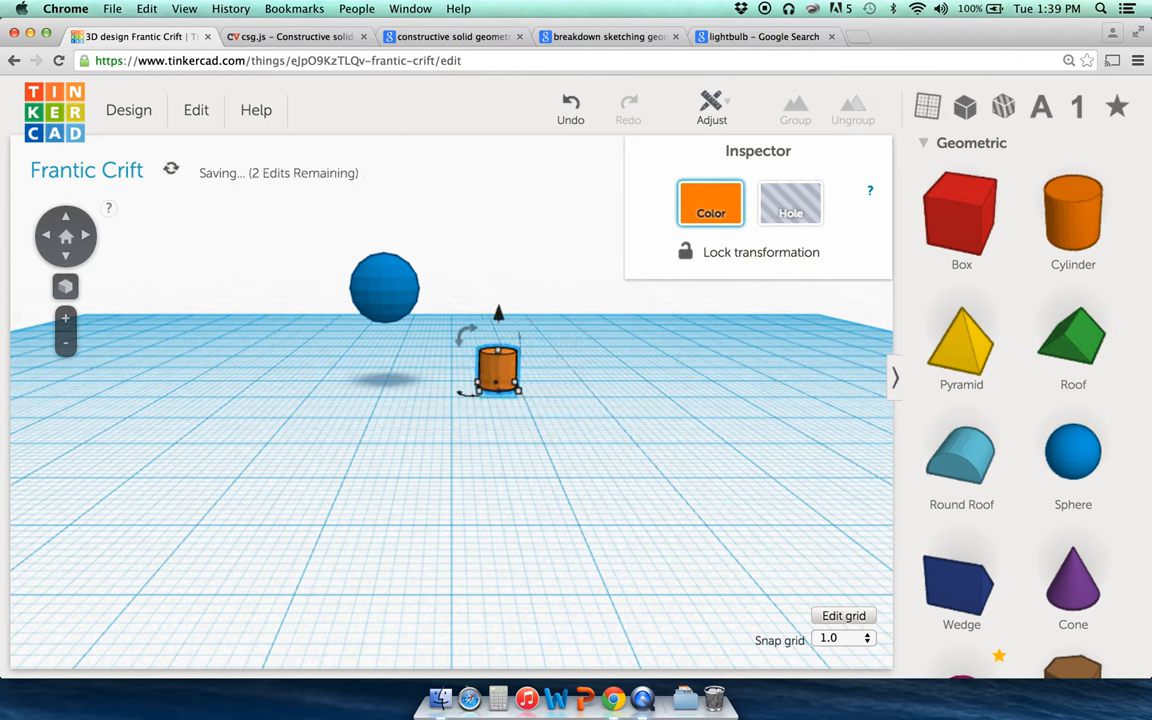
pyautogui.press('Left')
pyautogui.press('Left')
pyautogui.press('Left')
pyautogui.press('Left')
pyautogui.press('Left')
pyautogui.press('Left')
pyautogui.press('Left')
pyautogui.press('Left')
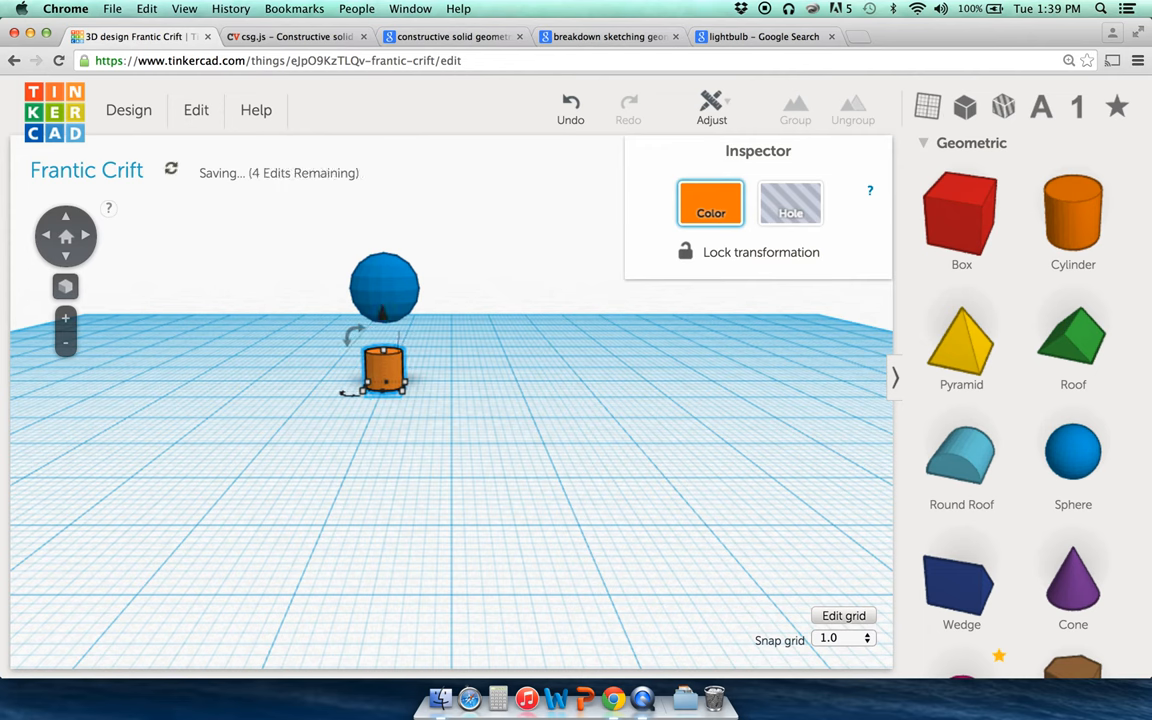
pyautogui.press('Right')
pyautogui.press('Right')
pyautogui.press('Right')
pyautogui.press('Right')
pyautogui.press('Right')
pyautogui.press('Right')
pyautogui.click(538, 332)
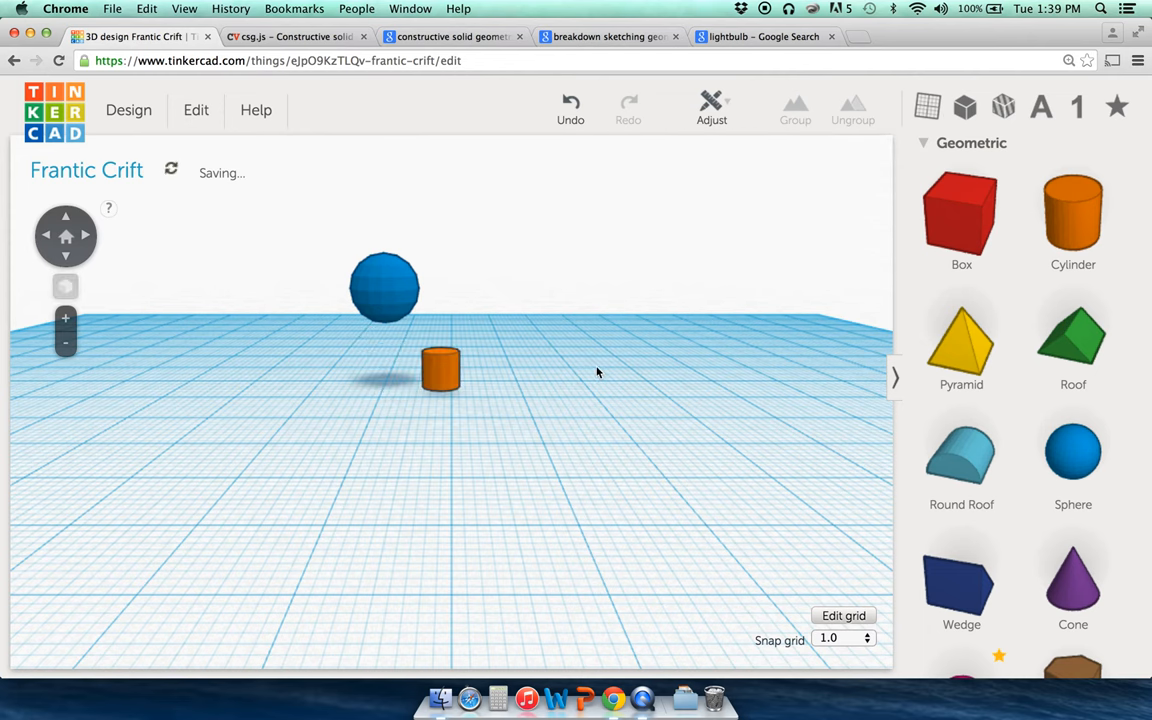
# Step: Select both the orange cylinder and the blue sphere together
pyautogui.click(443, 372)
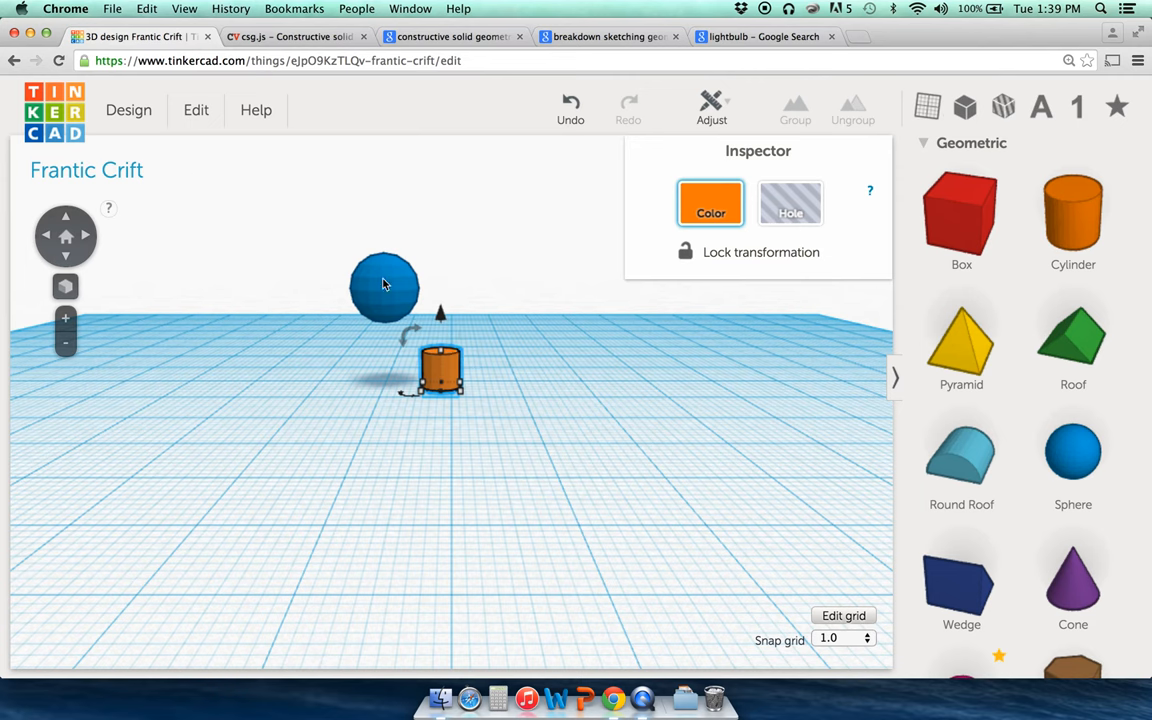
pyautogui.click(360, 268)
pyautogui.click(436, 373)
pyautogui.keyDown('shift'); pyautogui.click(376, 288); pyautogui.keyUp('shift')
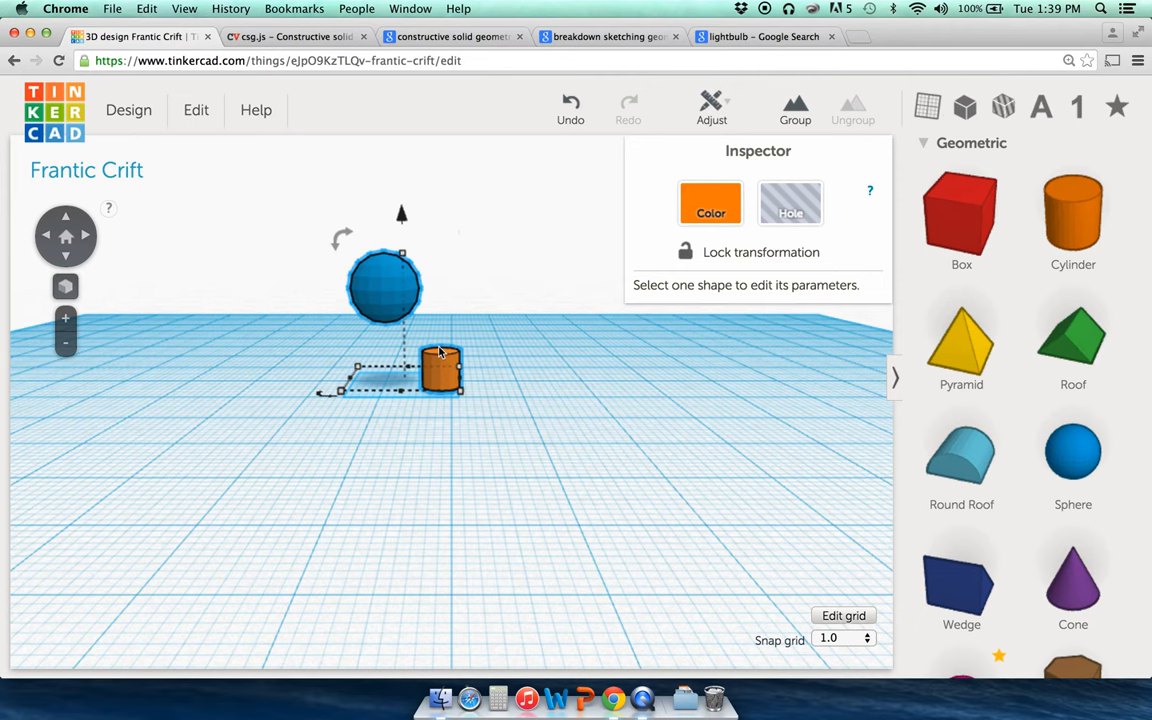
# Step: Align the sphere and cylinder centres front to back using Align
pyautogui.click(715, 100)
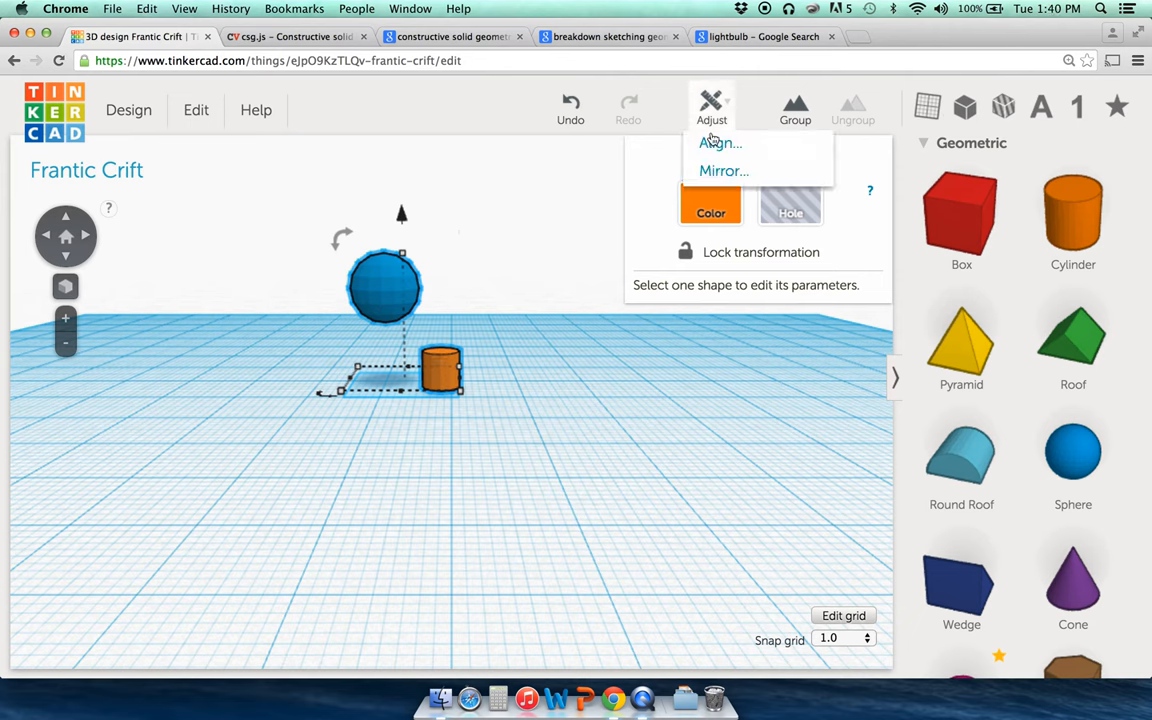
pyautogui.click(713, 145)
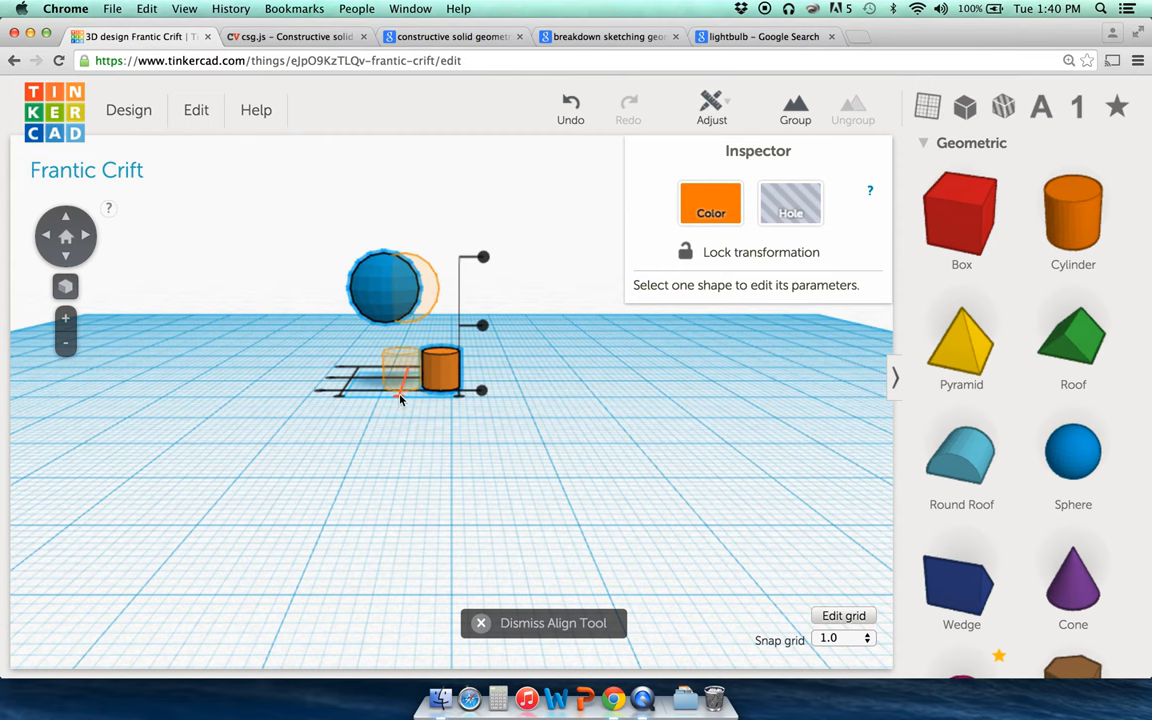
pyautogui.click(400, 398)
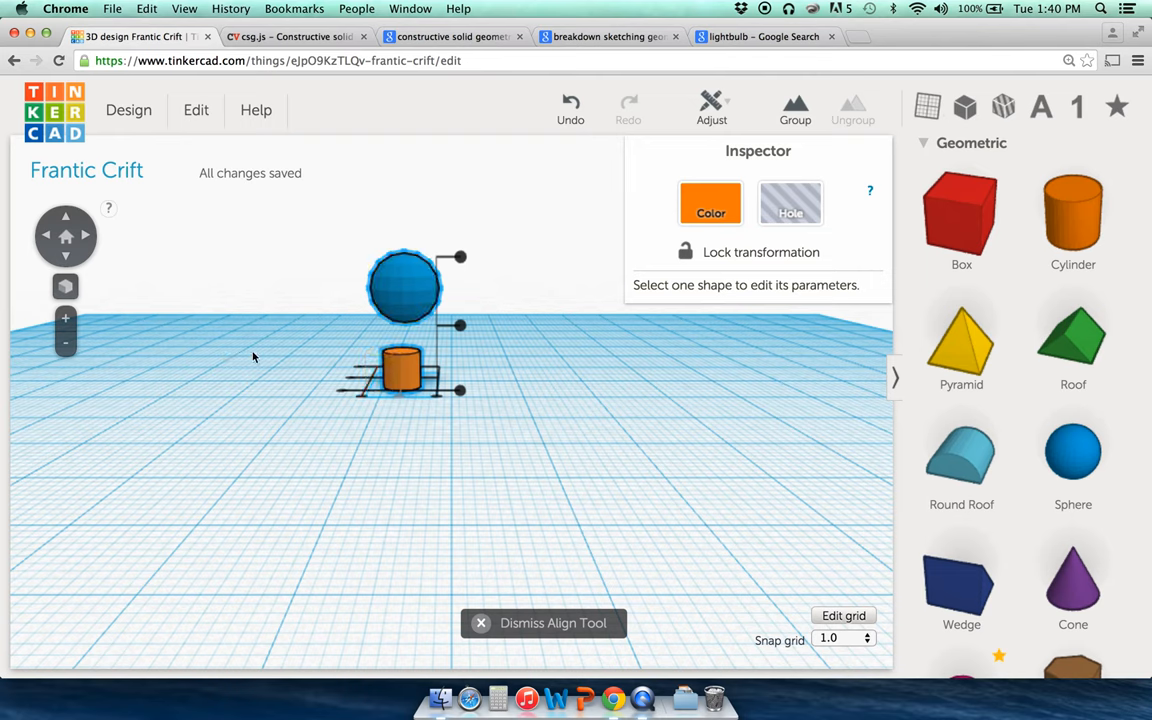
pyautogui.click(47, 240)
pyautogui.click(49, 247)
pyautogui.click(88, 235)
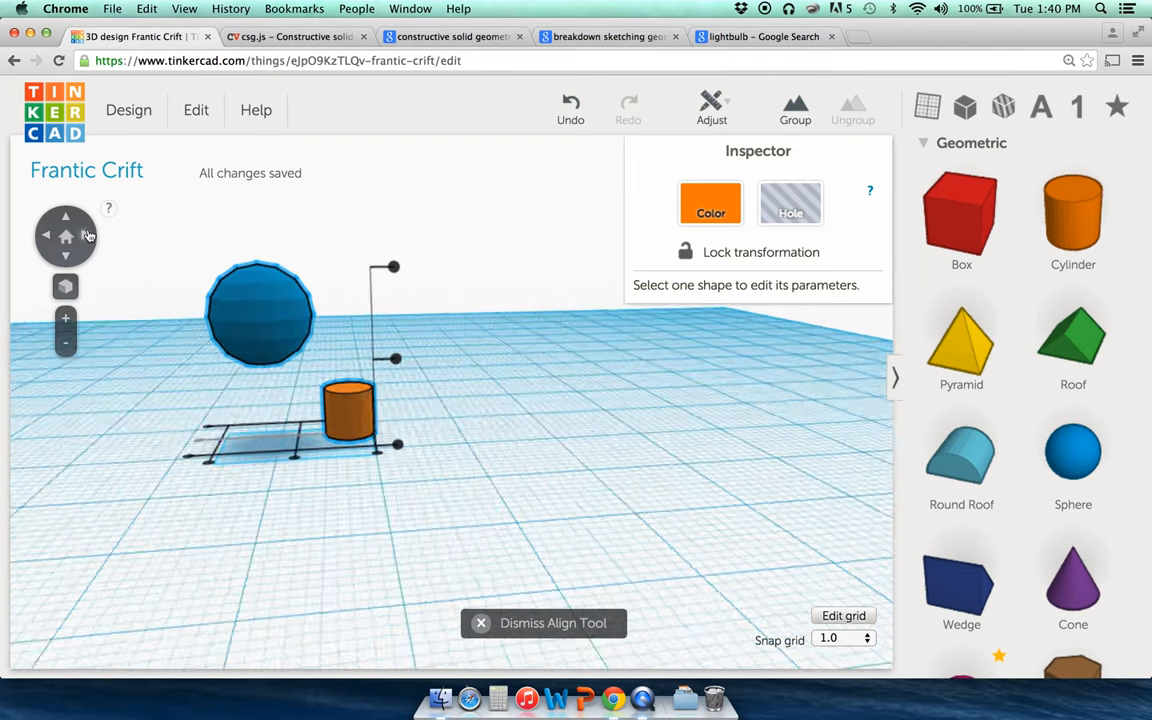
# Step: Centre the cylinder sideways under the sphere, then switch to the csg.js article
pyautogui.click(276, 453)
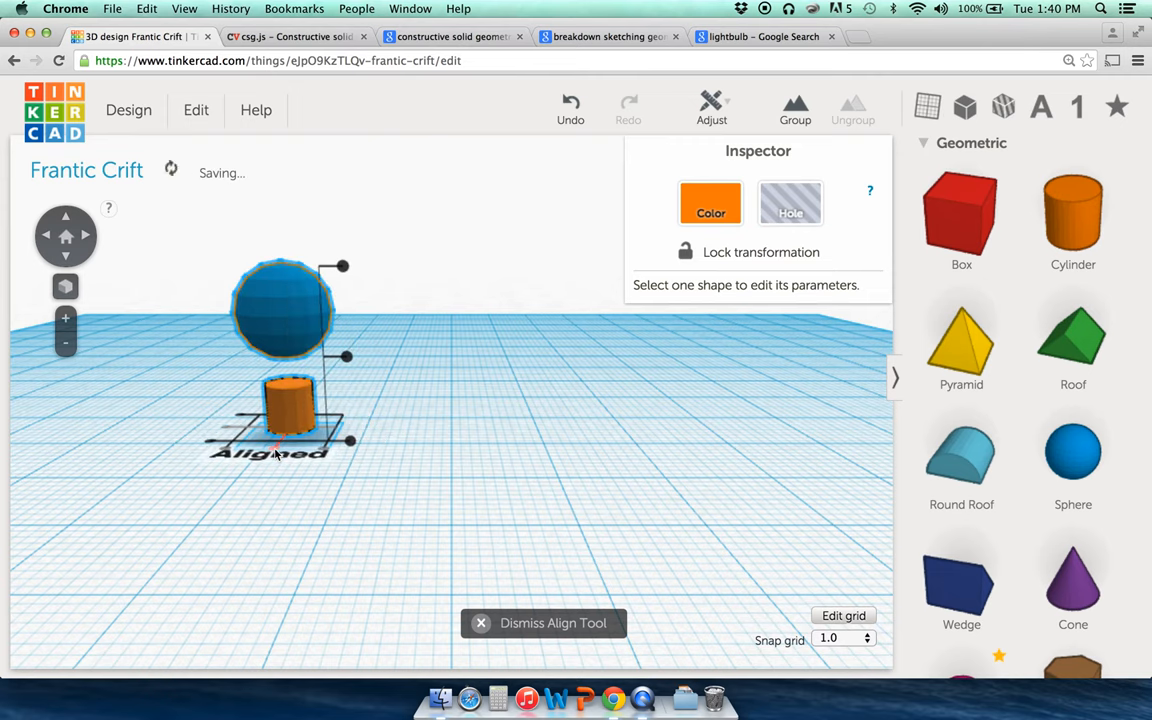
pyautogui.click(86, 238)
pyautogui.click(90, 243)
pyautogui.click(90, 243)
pyautogui.click(90, 243)
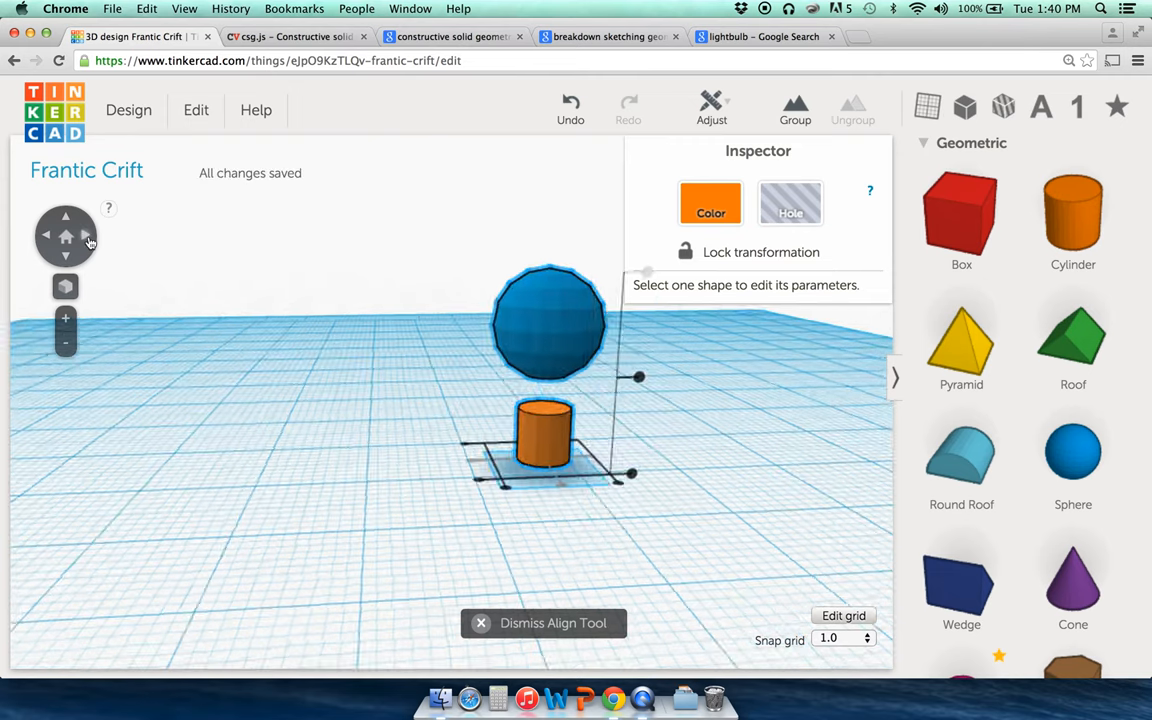
pyautogui.click(329, 333)
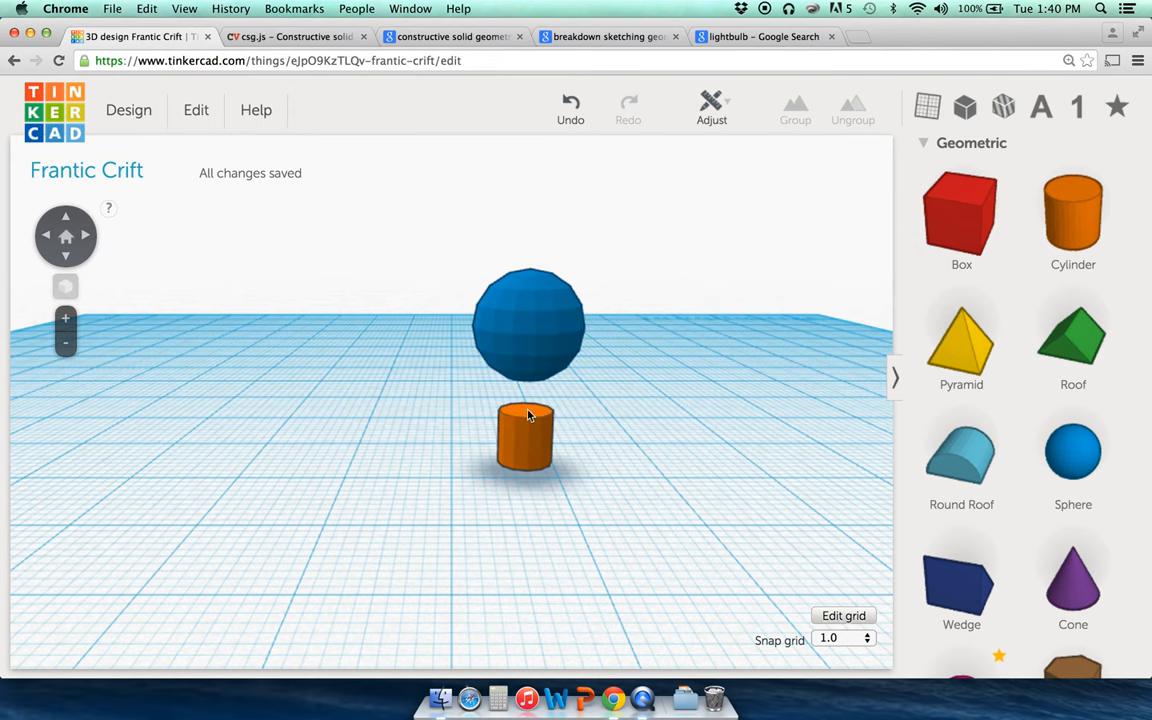
pyautogui.click(240, 37)
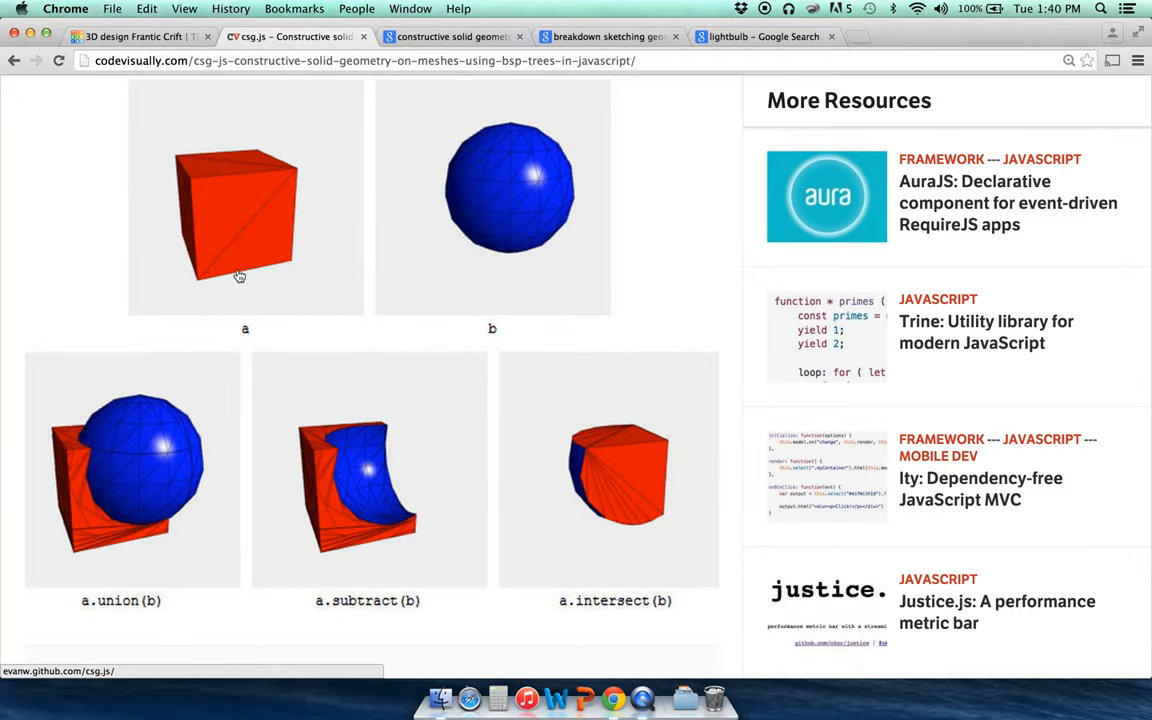
# Step: Return to the Tinkercad design tab and select the blue sphere
pyautogui.click(117, 37)
pyautogui.click(540, 311)
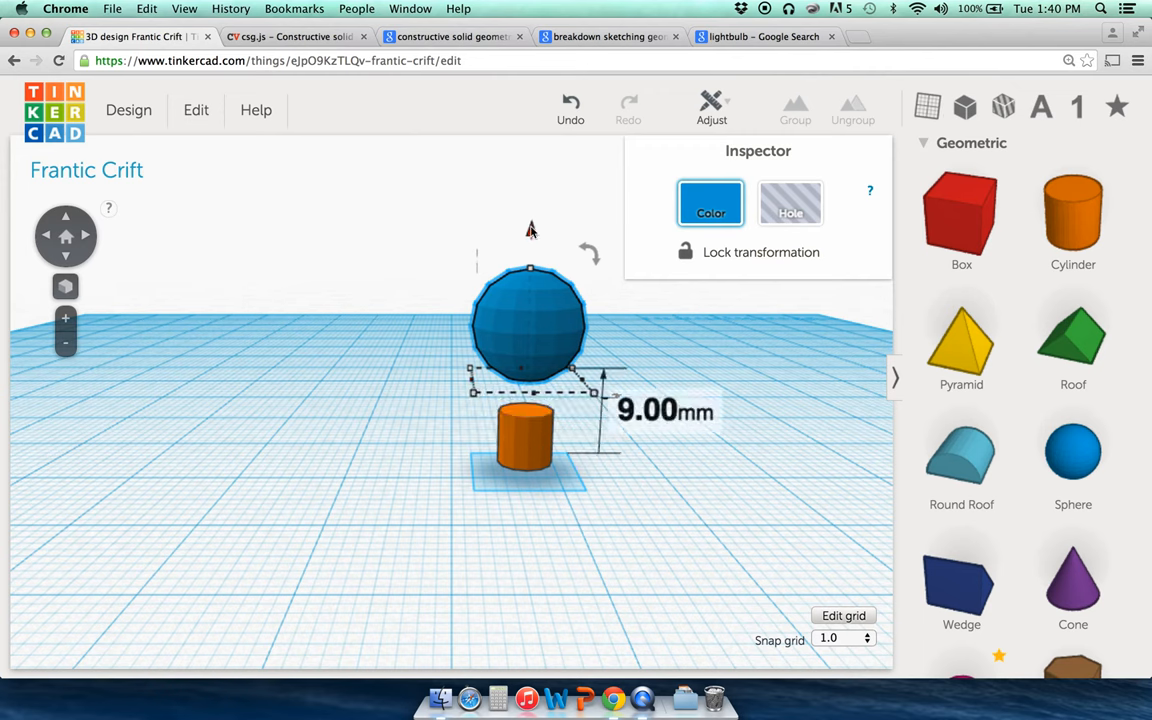
# Step: Lower the blue sphere to about 5.00 mm elevation and orbit to check its position
pyautogui.moveTo(531, 231); pyautogui.dragTo(531, 278)
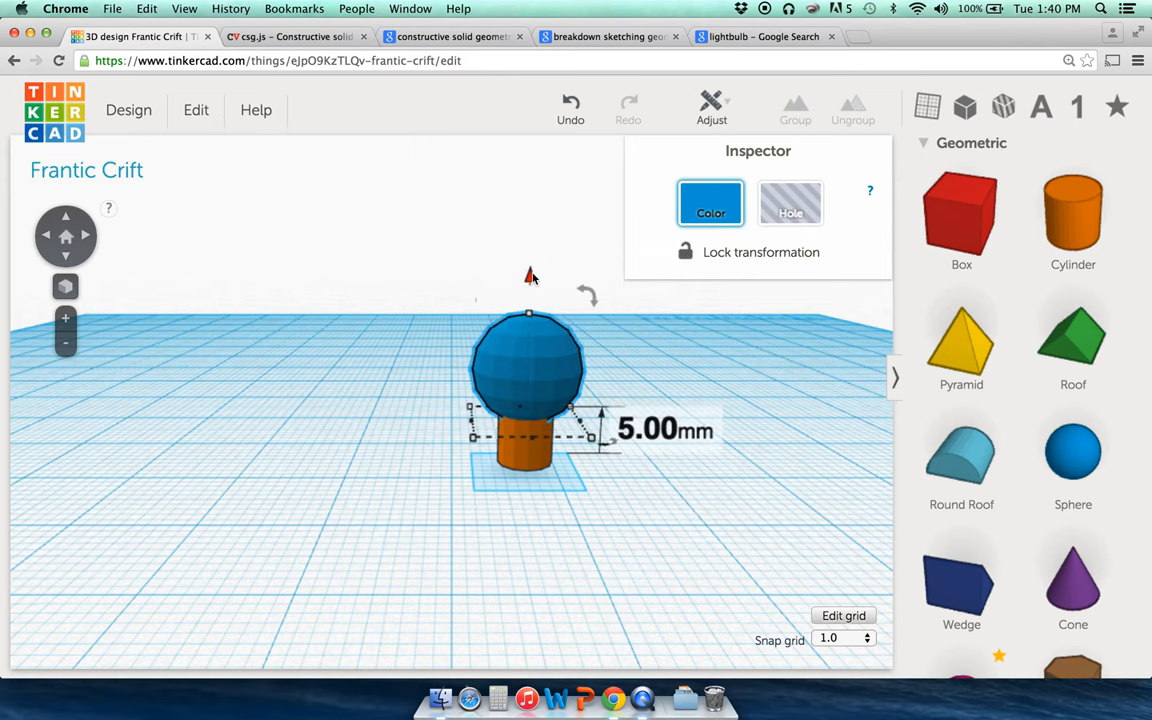
pyautogui.click(419, 334)
pyautogui.click(65, 235)
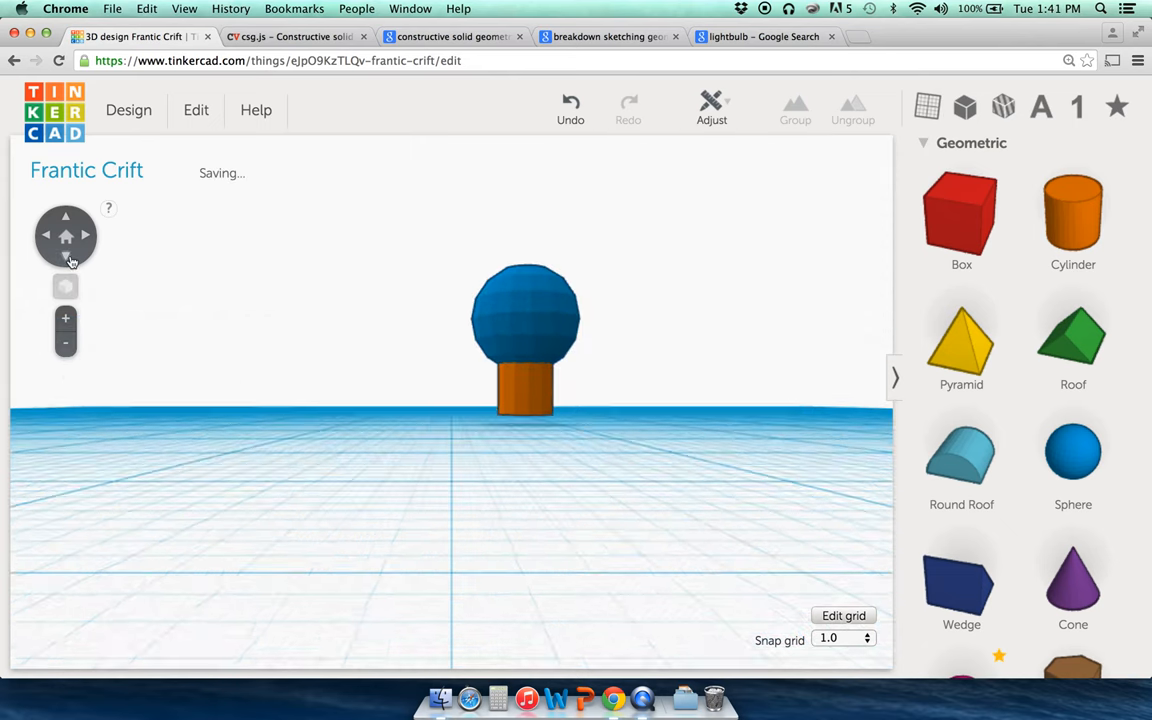
pyautogui.click(88, 238)
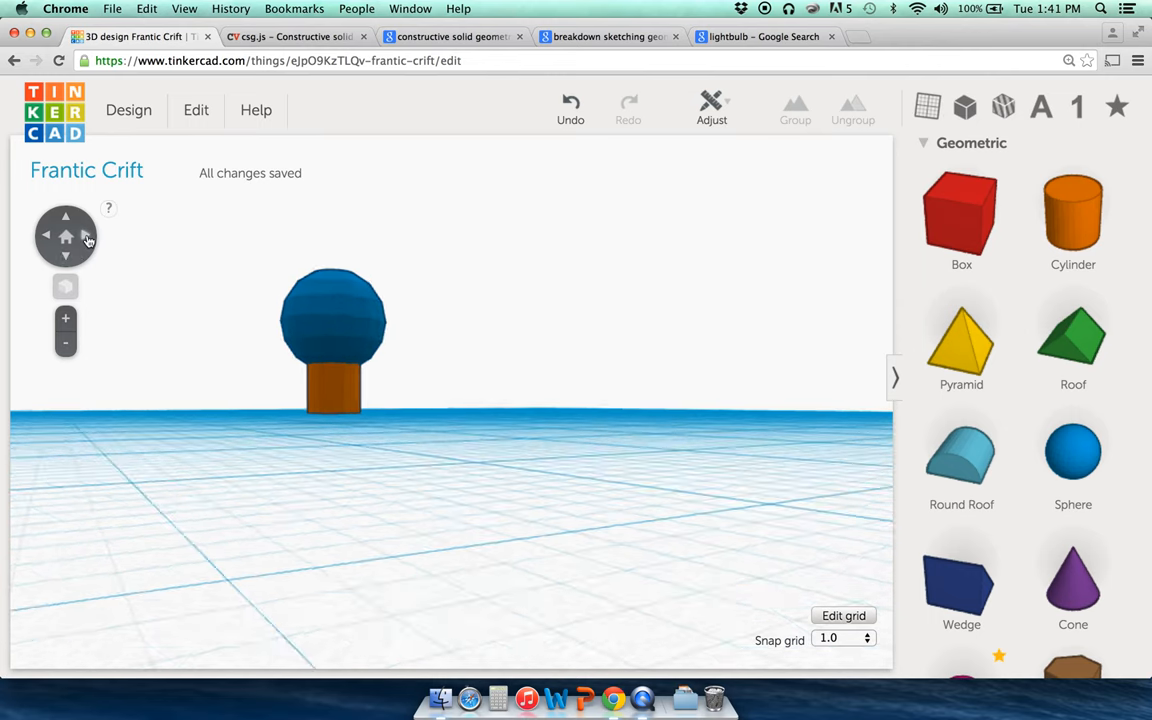
pyautogui.click(88, 238)
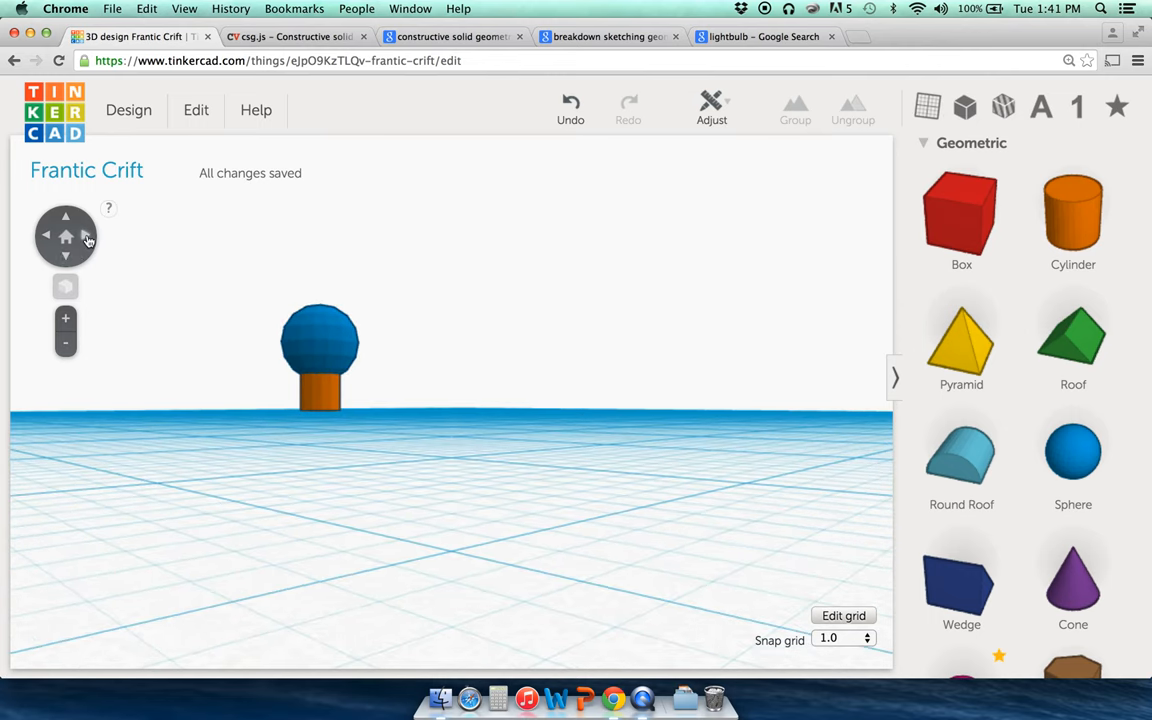
# Step: Zoom in on the sphere and settle it at 4.00 mm, overlapping the cylinder top
pyautogui.click(310, 358)
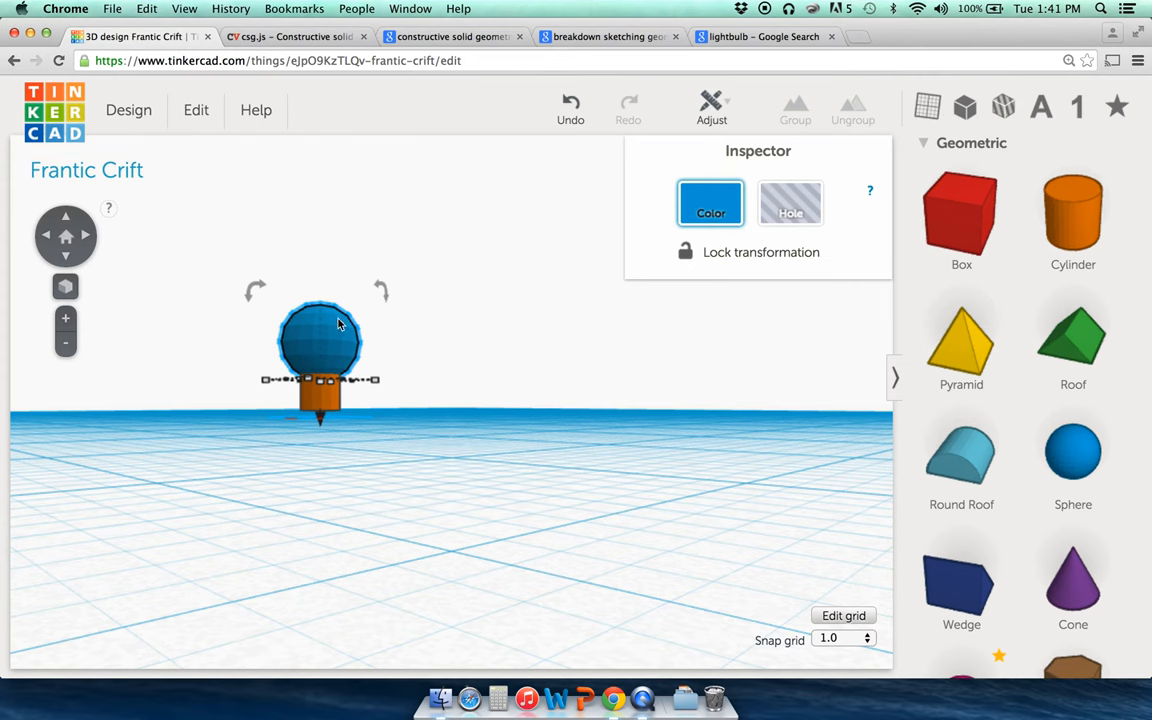
pyautogui.click(180, 275)
pyautogui.click(335, 340)
pyautogui.click(66, 237)
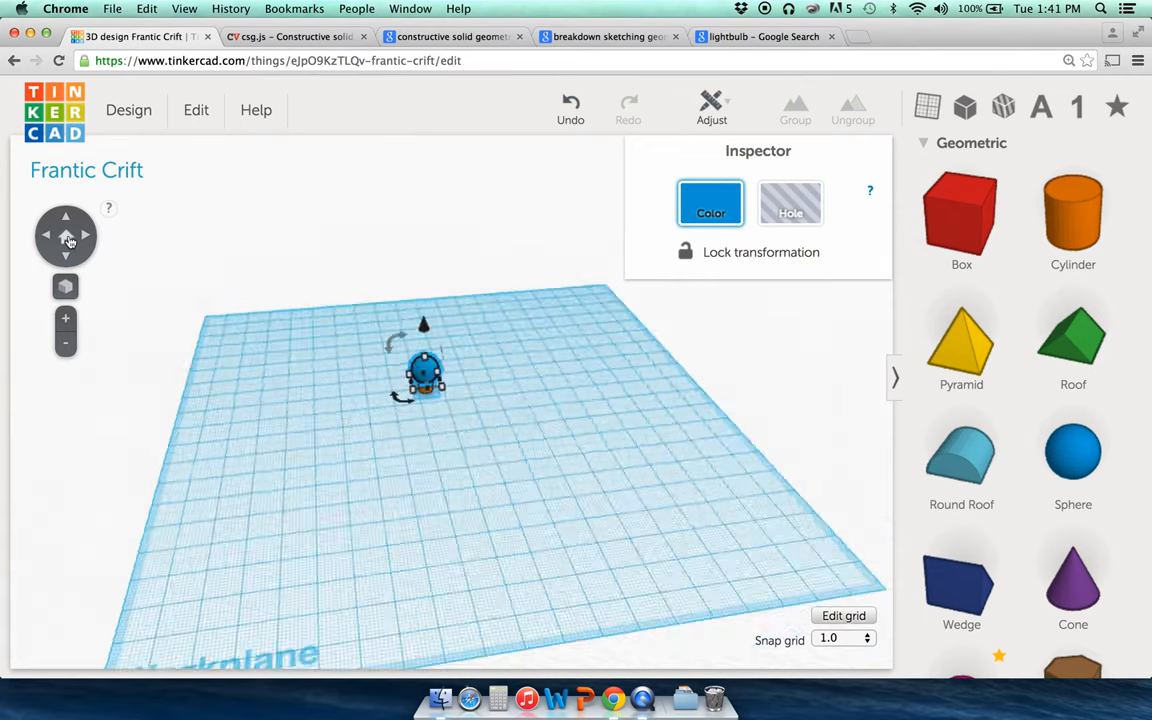
pyautogui.click(65, 318)
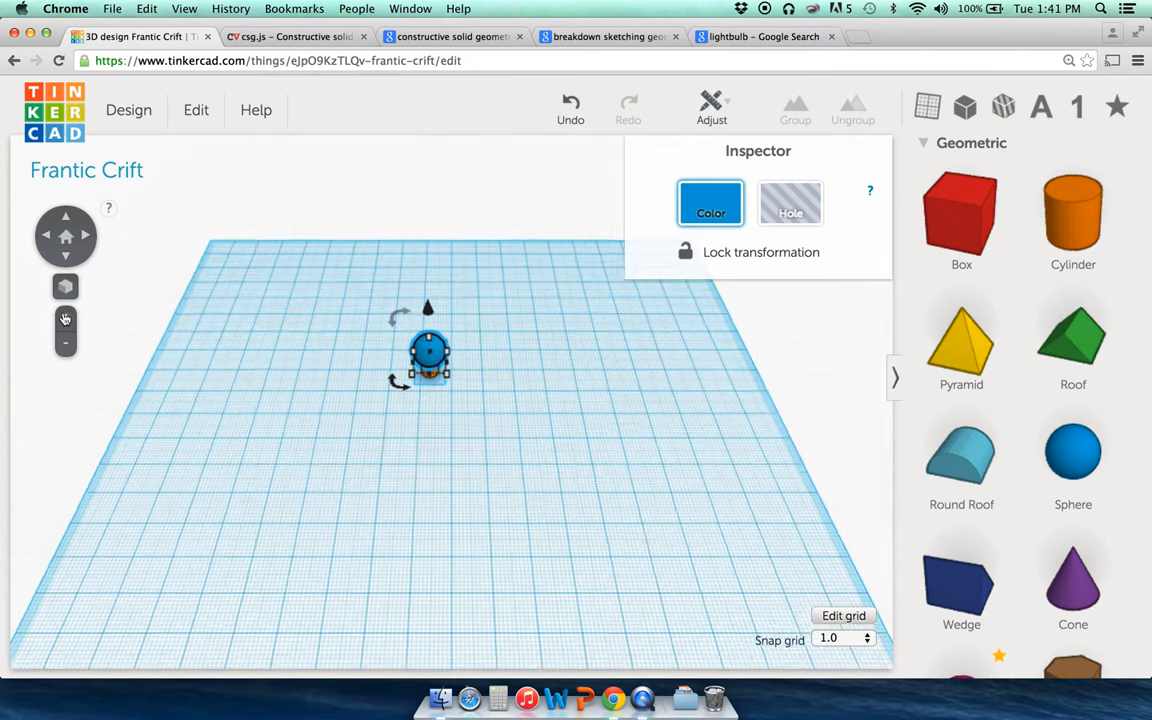
pyautogui.click(65, 319)
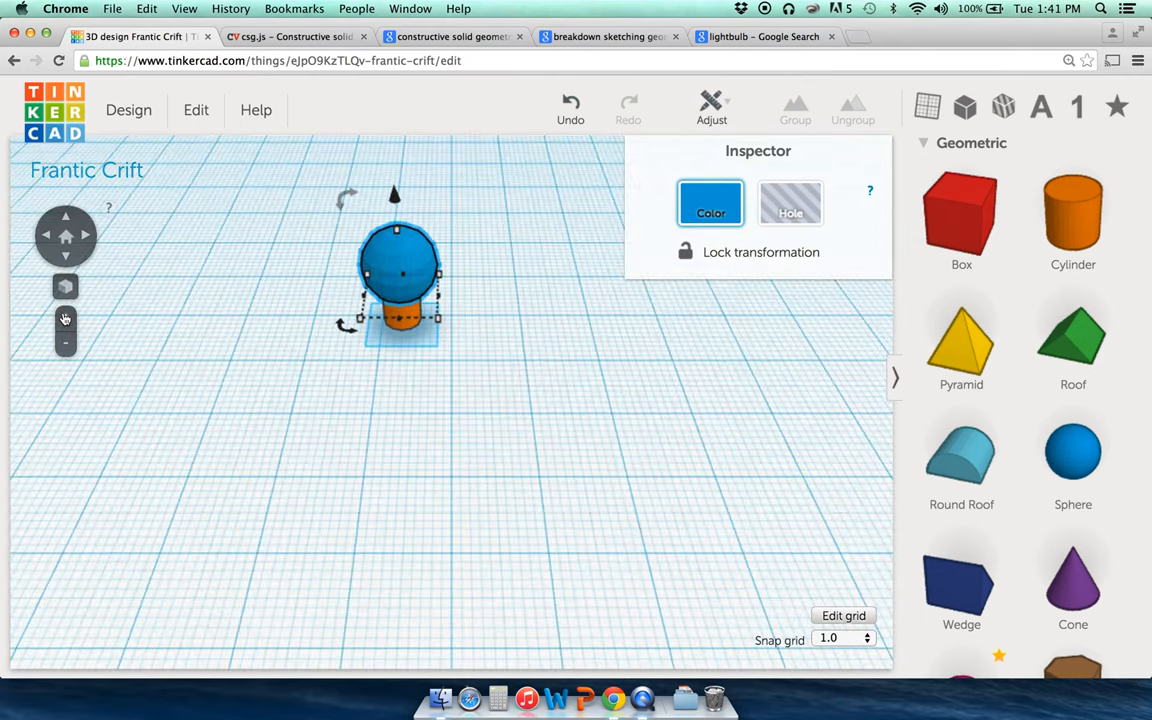
pyautogui.click(66, 260)
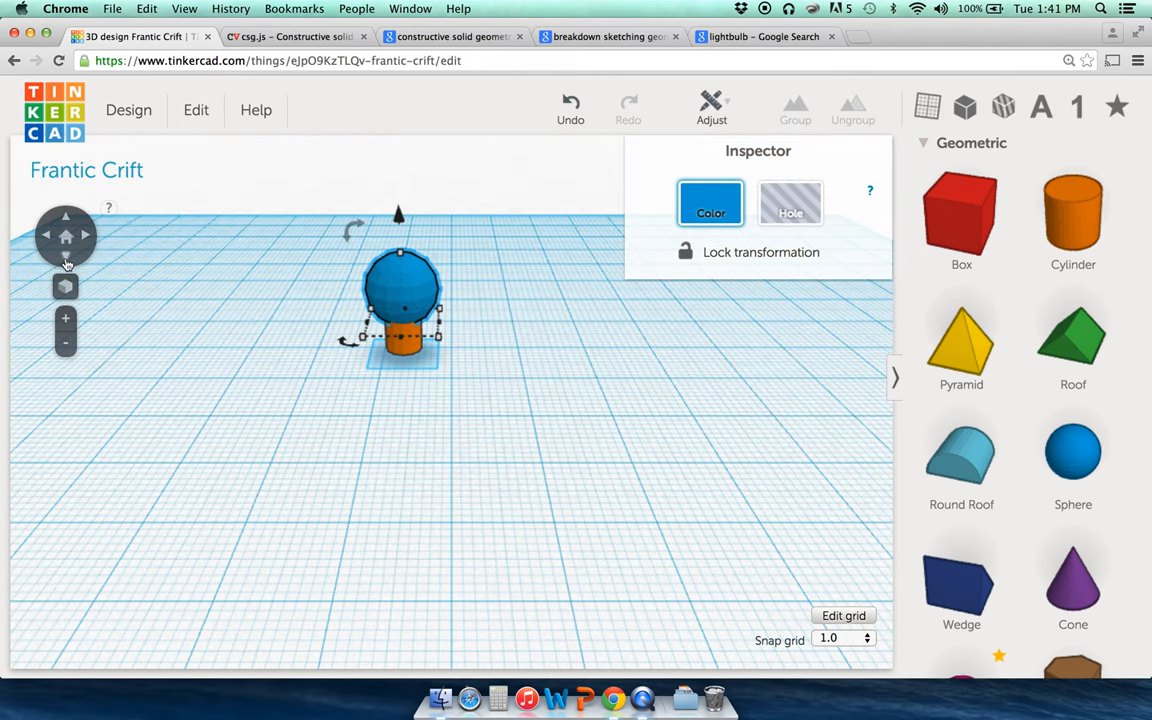
pyautogui.click(66, 258)
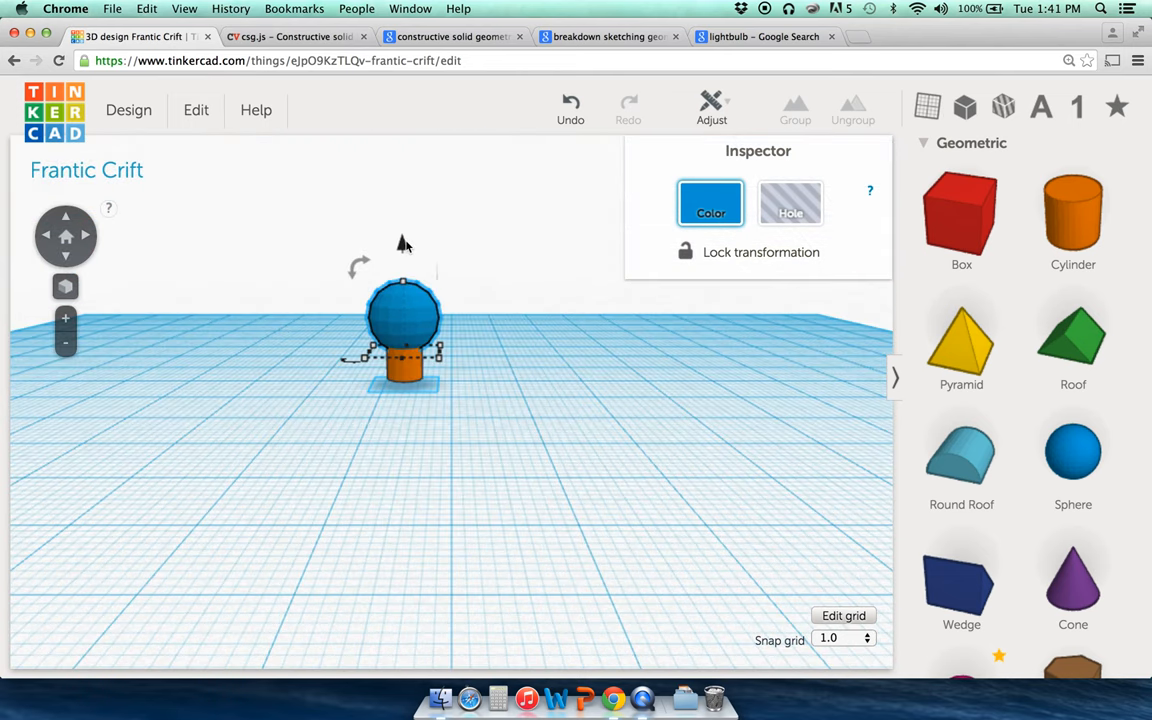
pyautogui.moveTo(403, 244)
pyautogui.mouseDown()
pyautogui.moveTo(402, 258)
pyautogui.moveTo(399, 247)
pyautogui.mouseUp()
pyautogui.click(309, 283)
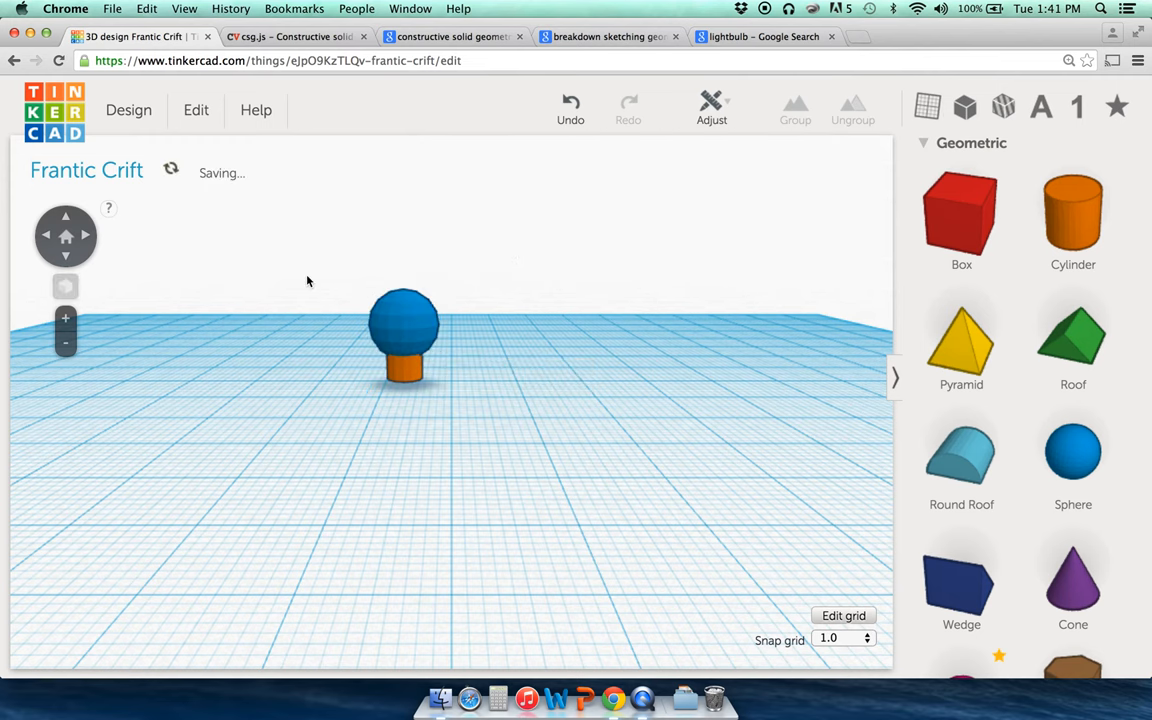
pyautogui.click(411, 322)
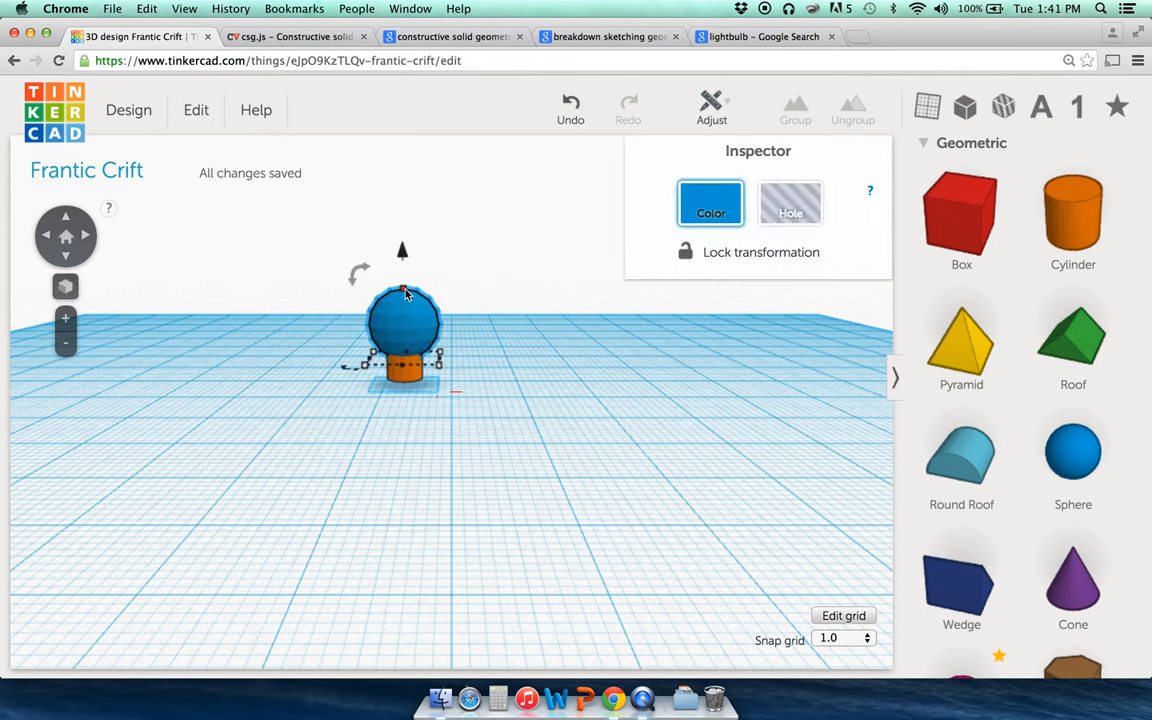
pyautogui.moveTo(404, 292); pyautogui.dragTo(403, 279)
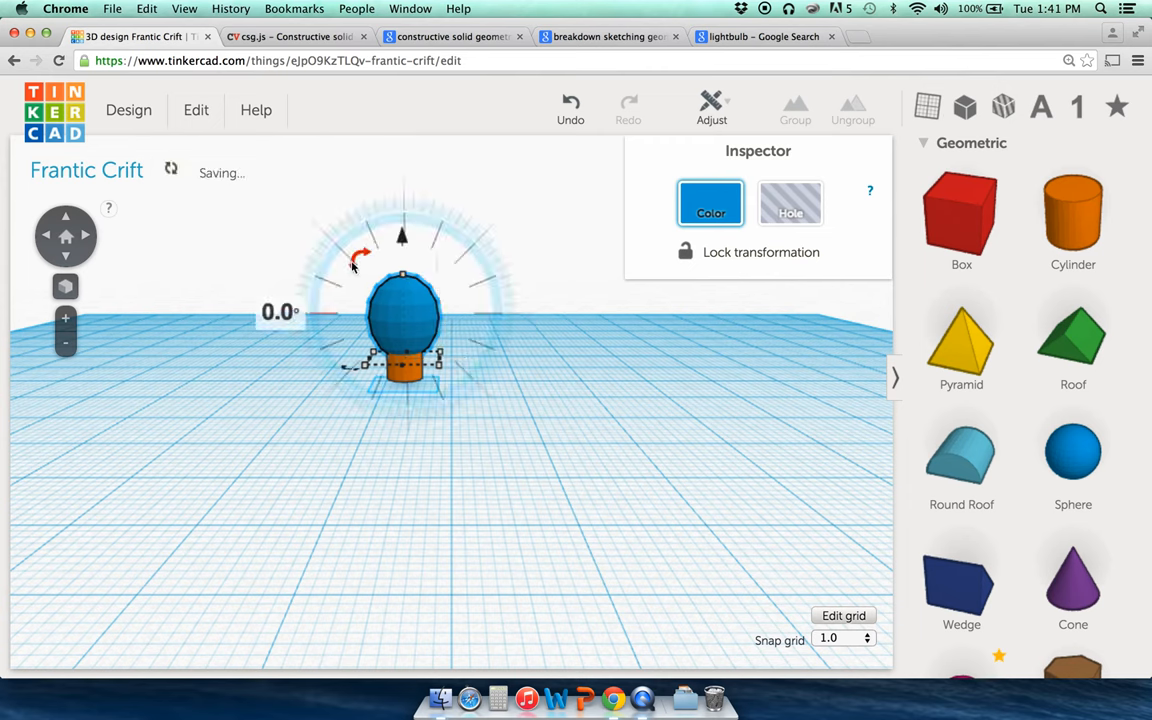
pyautogui.click(264, 348)
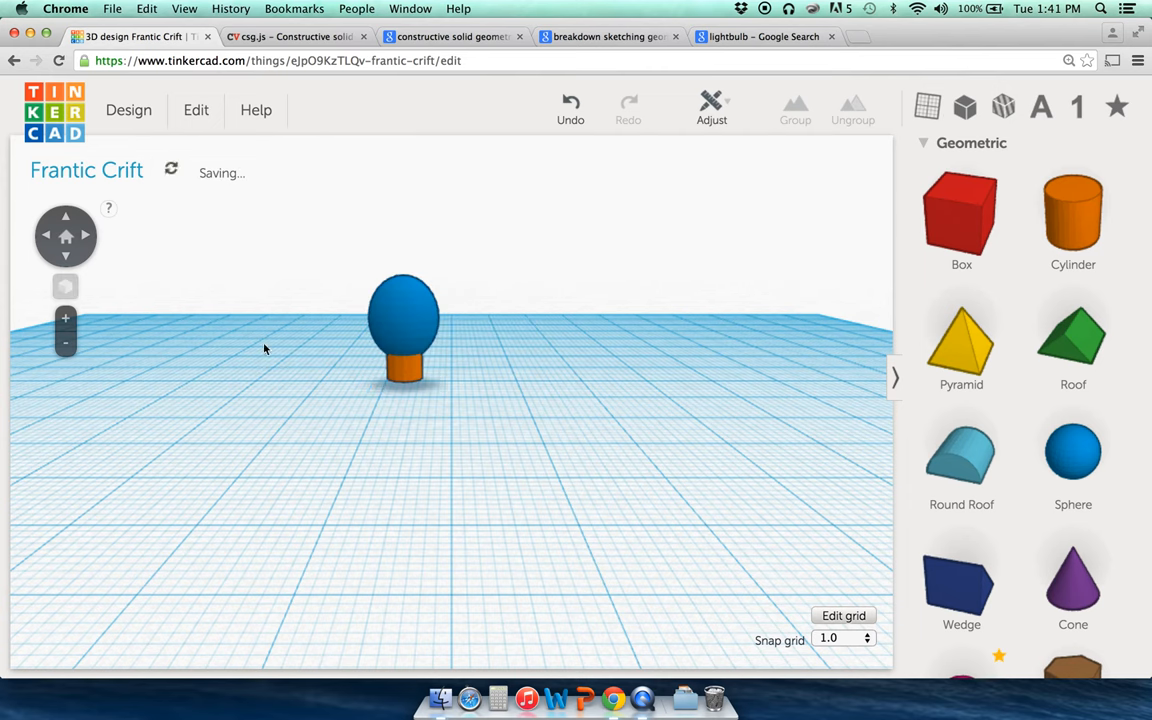
pyautogui.click(410, 378)
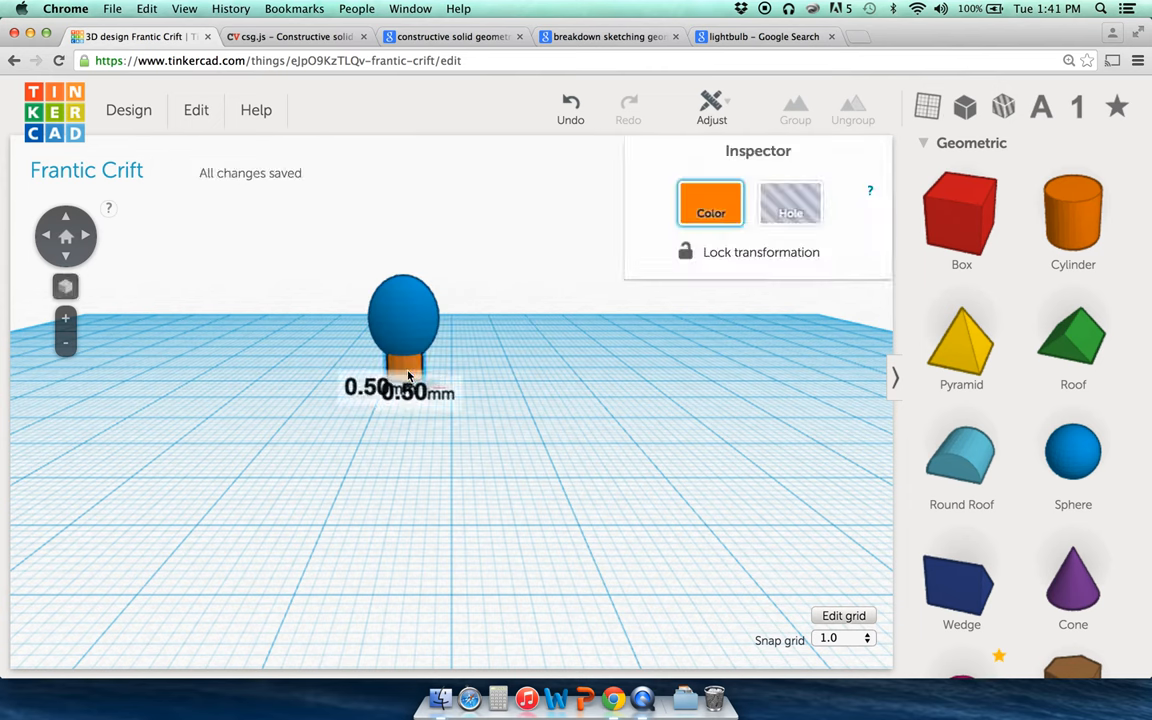
pyautogui.click(403, 305)
pyautogui.click(314, 360)
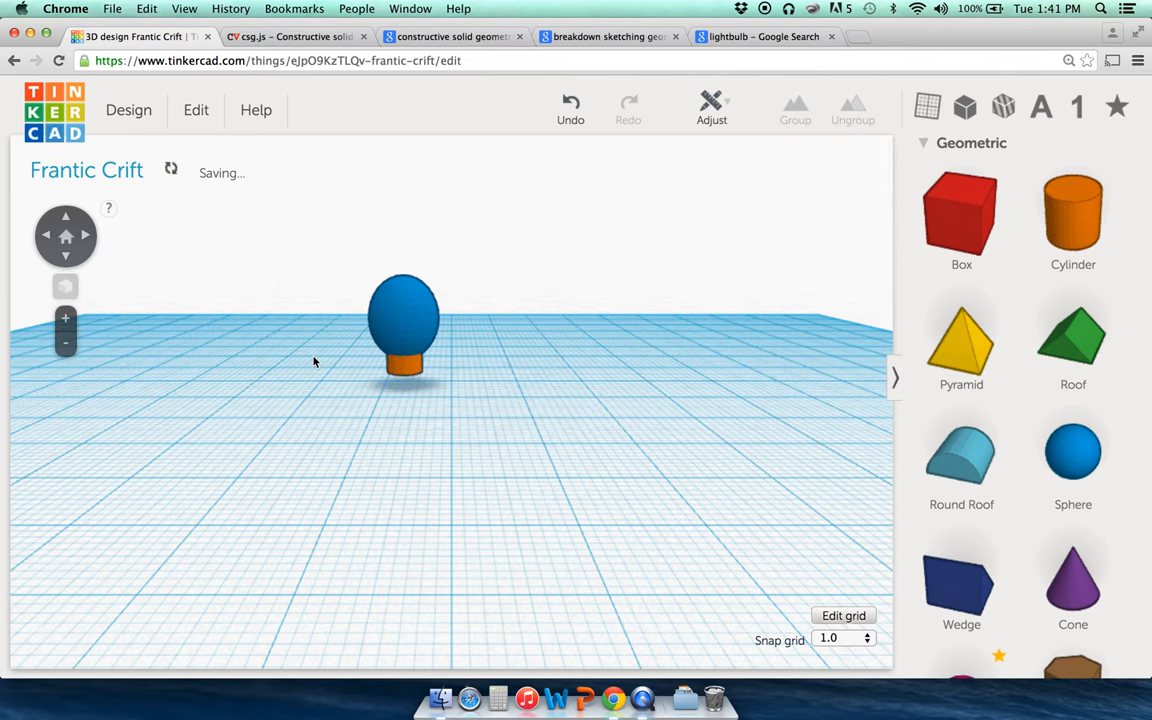
pyautogui.click(86, 237)
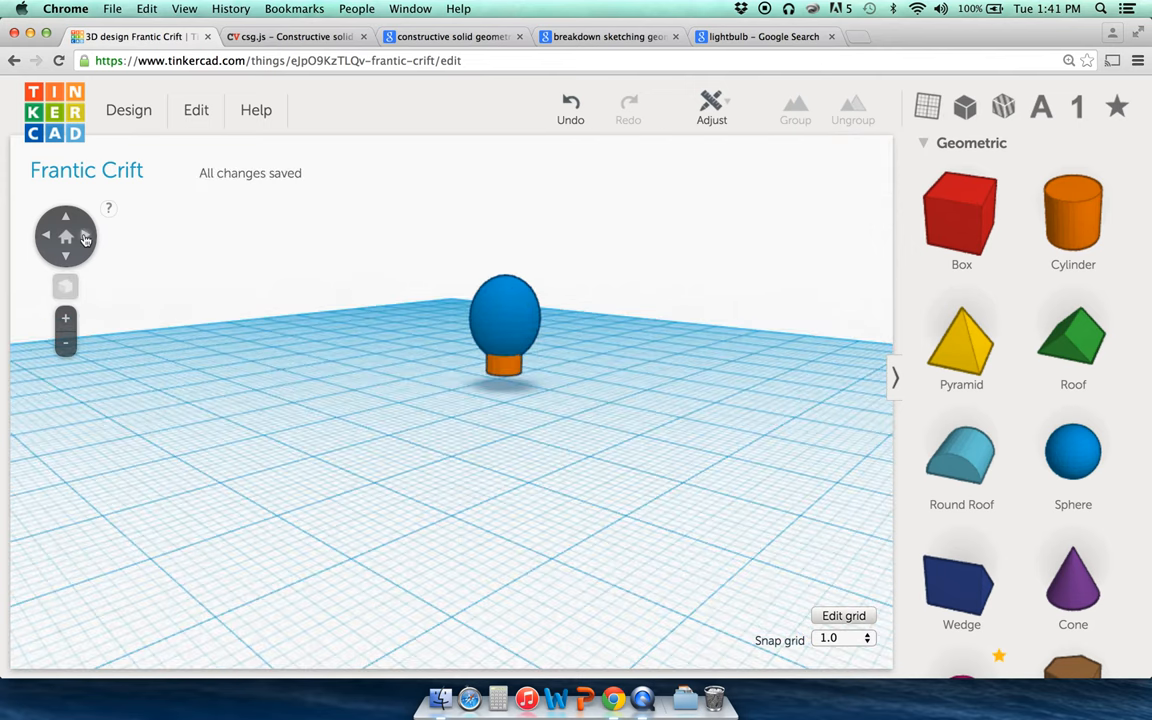
pyautogui.click(86, 237)
pyautogui.click(86, 237)
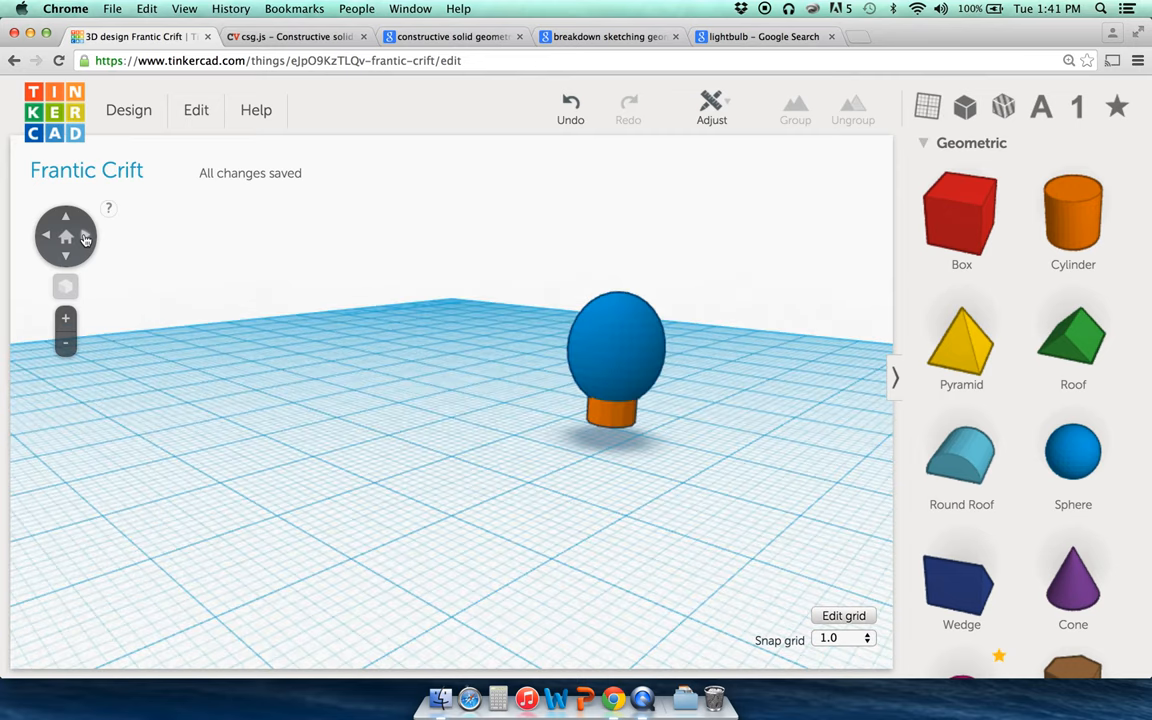
pyautogui.click(66, 240)
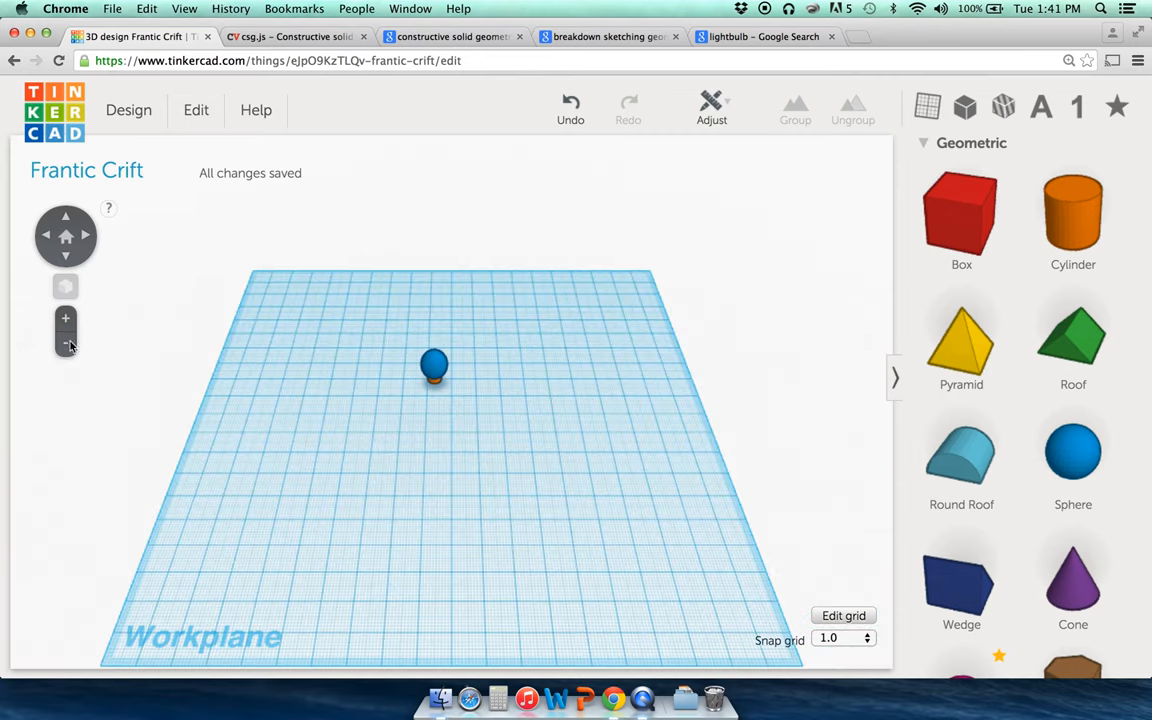
pyautogui.click(66, 320)
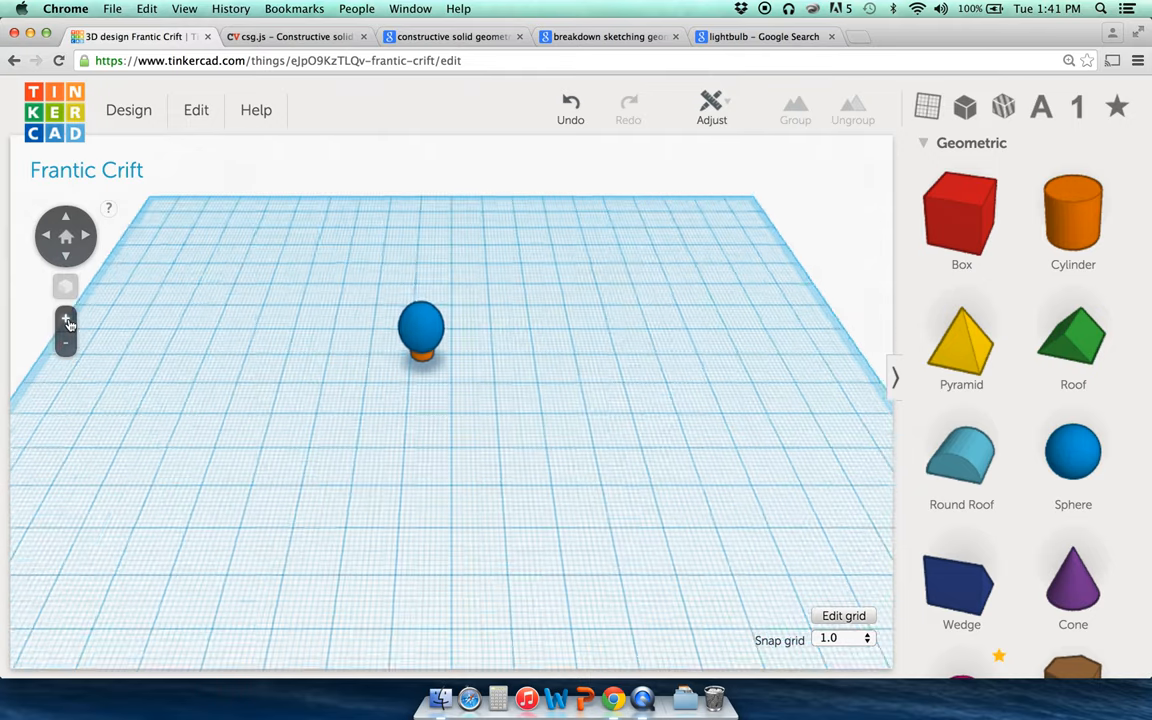
pyautogui.click(65, 258)
pyautogui.click(65, 258)
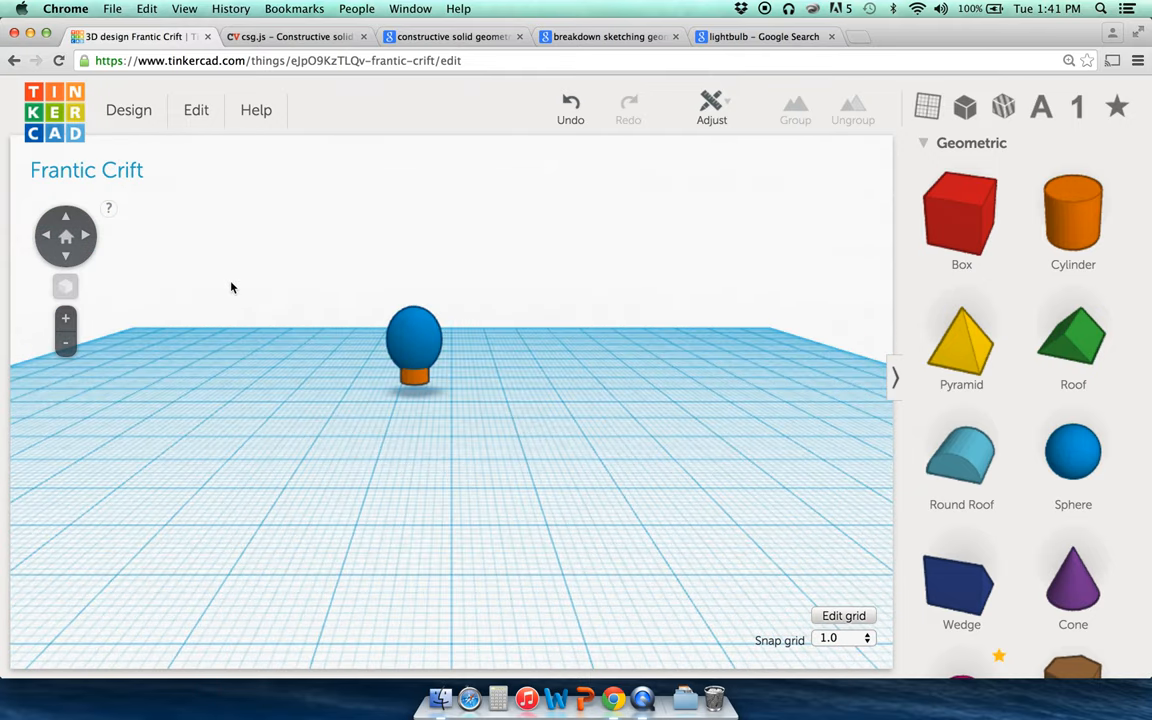
pyautogui.click(407, 352)
pyautogui.click(410, 390)
pyautogui.click(422, 381)
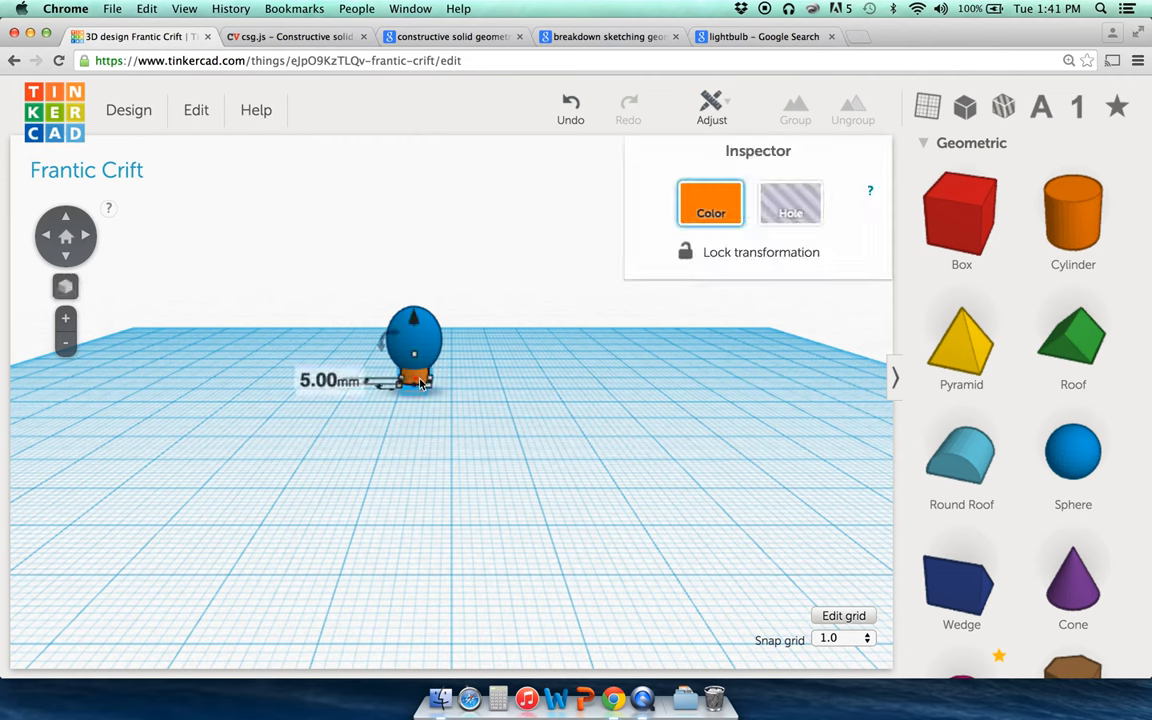
pyautogui.click(389, 303)
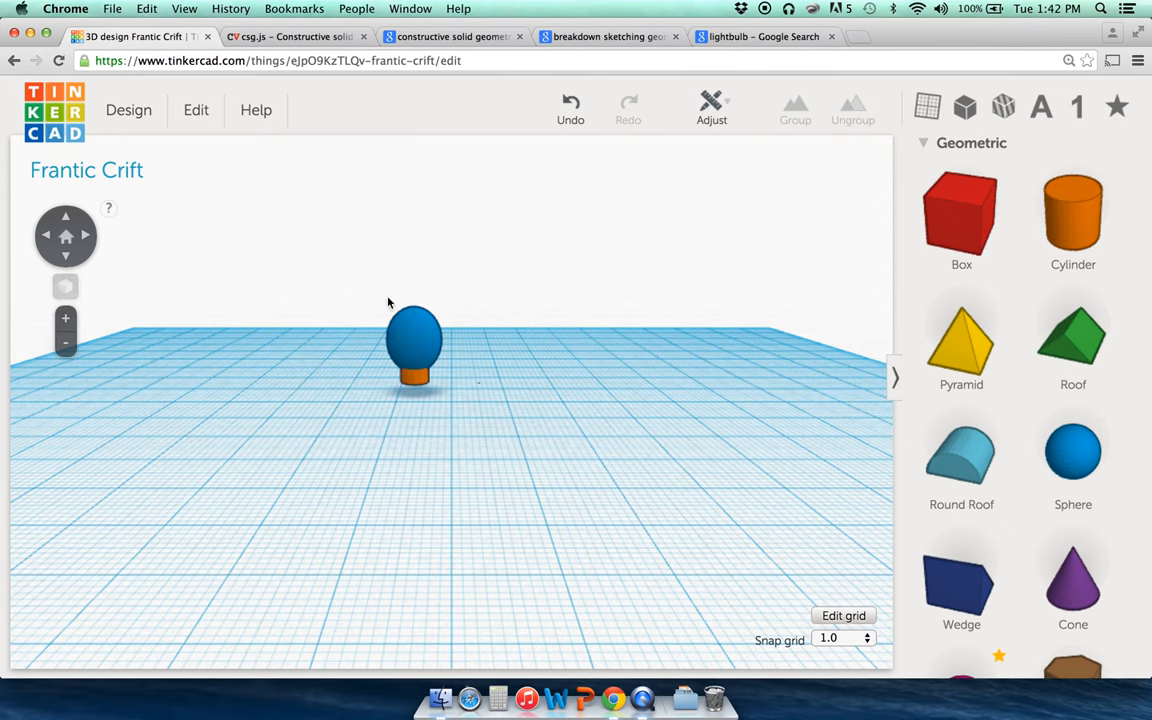
pyautogui.click(260, 37)
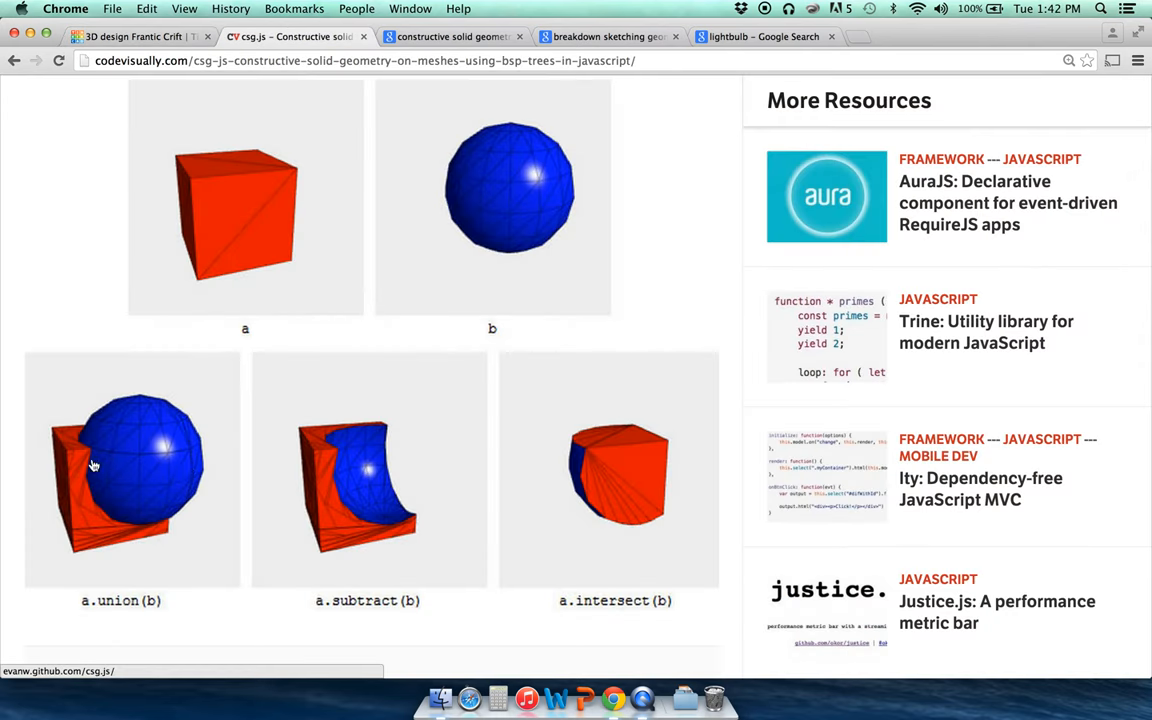
pyautogui.click(135, 37)
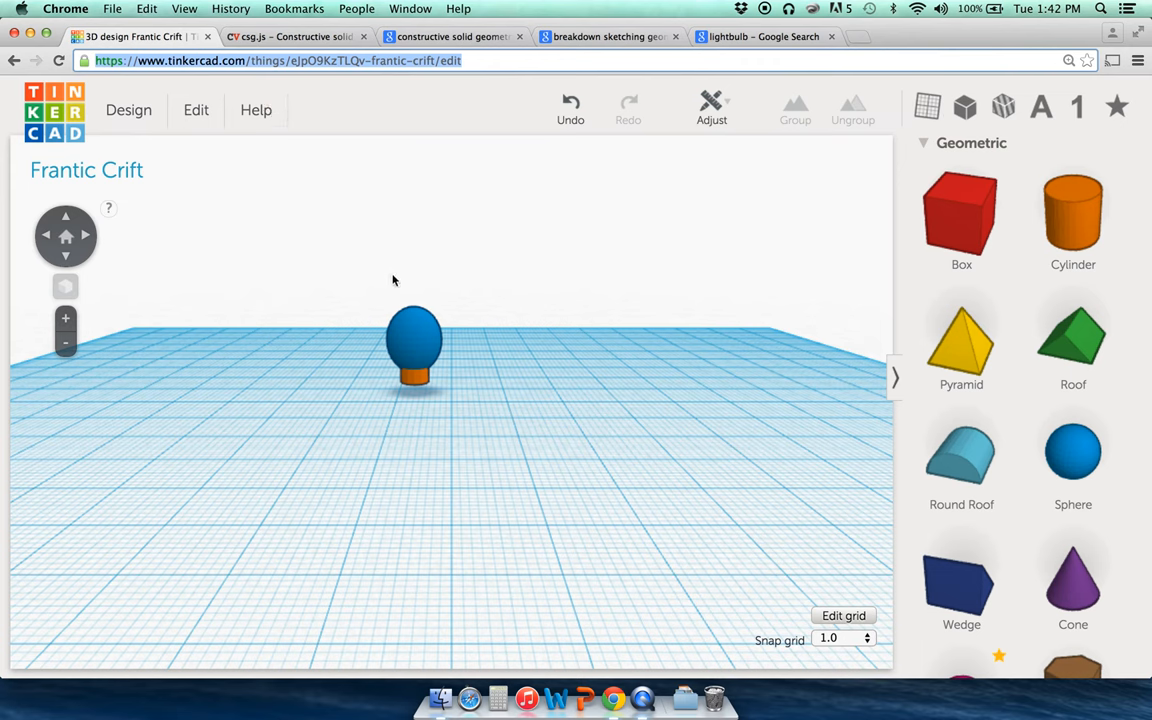
# Step: Group the blue sphere and orange base into one lightbulb object
pyautogui.click(417, 344)
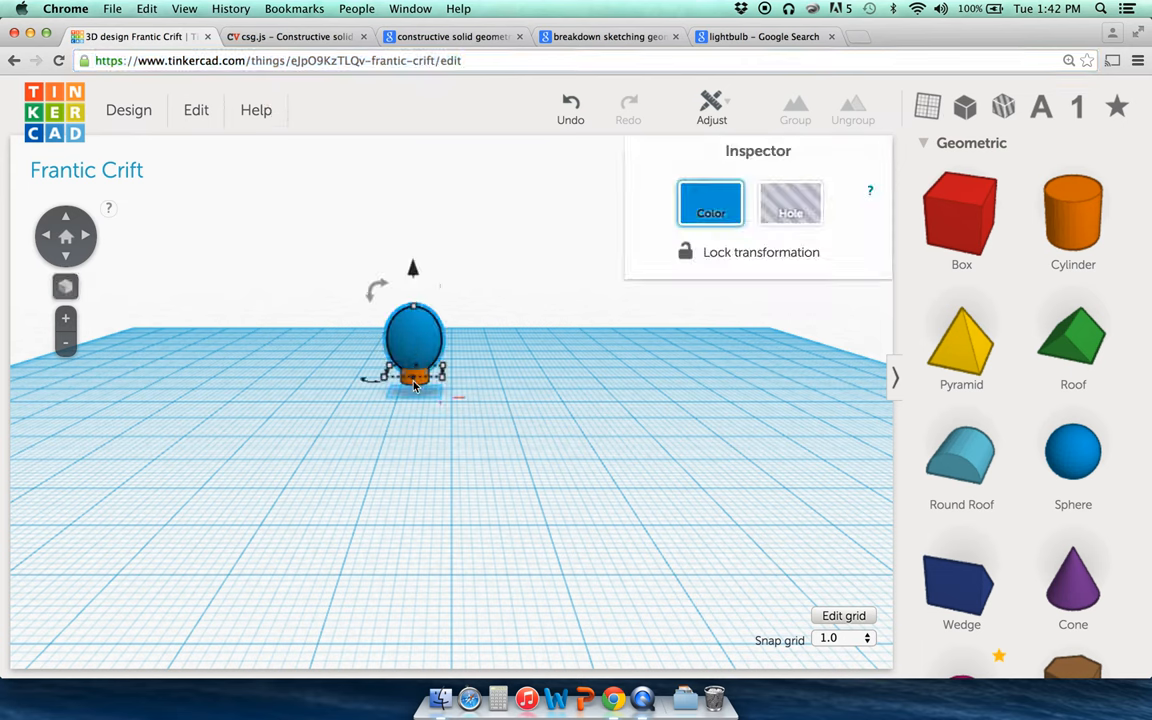
pyautogui.keyDown('shift'); pyautogui.click(425, 387); pyautogui.keyUp('shift')
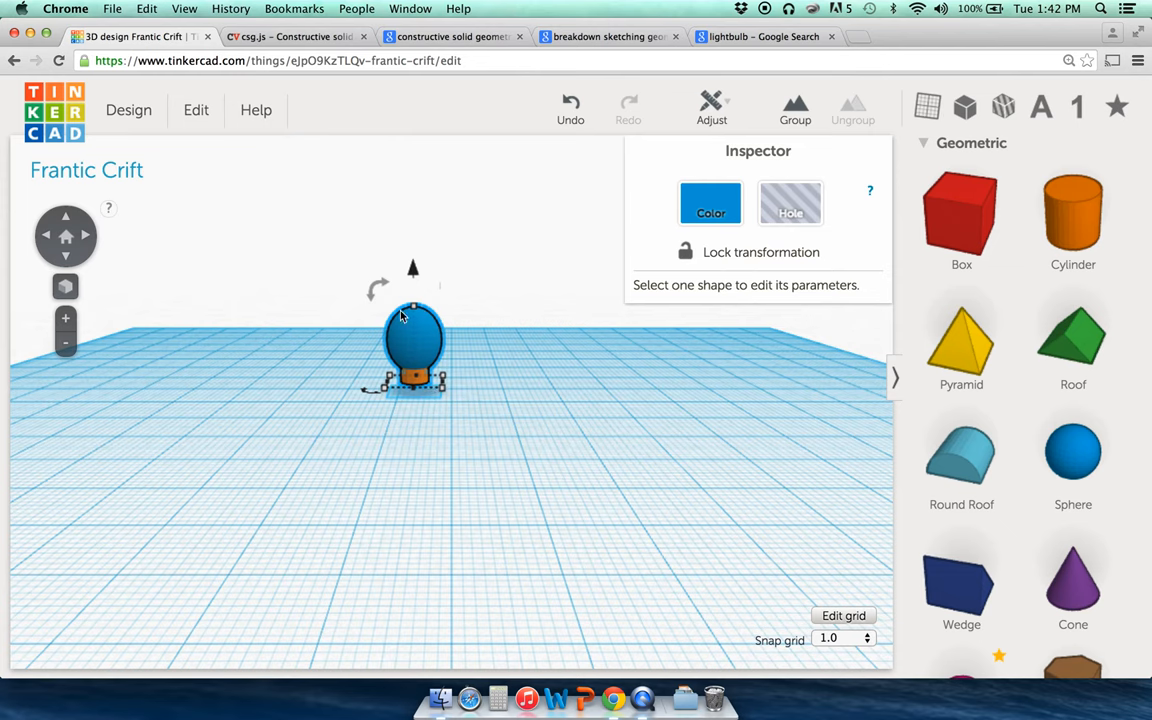
pyautogui.click(65, 286)
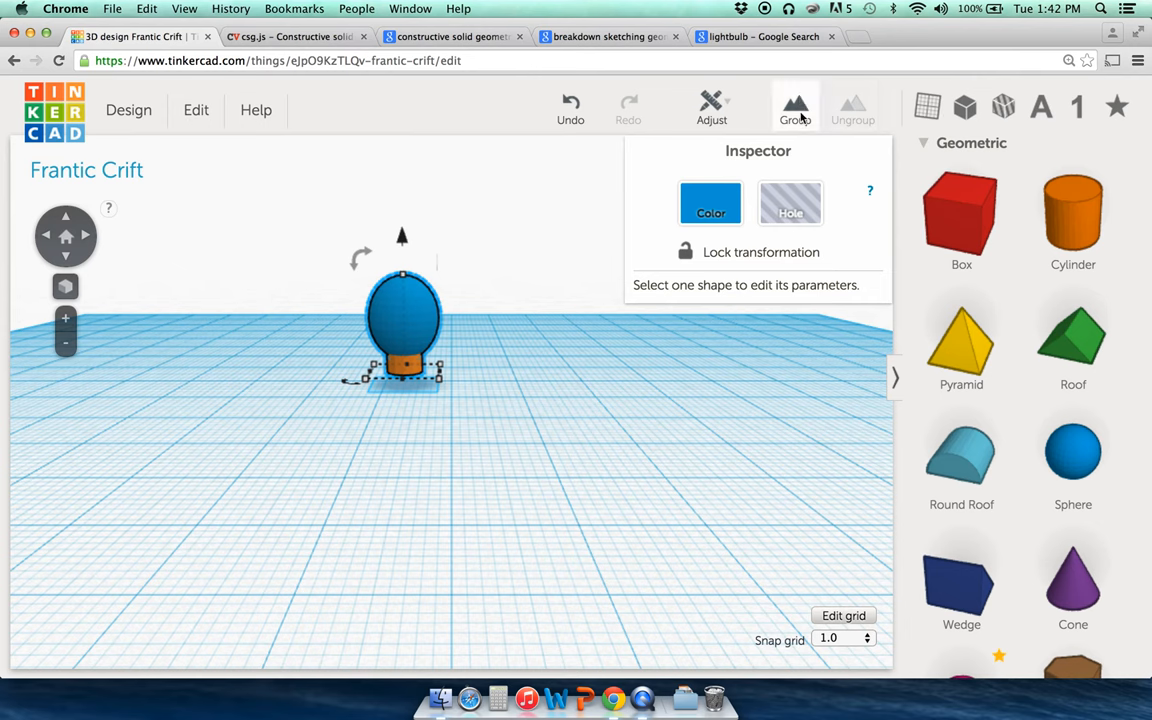
pyautogui.click(798, 119)
pyautogui.click(537, 301)
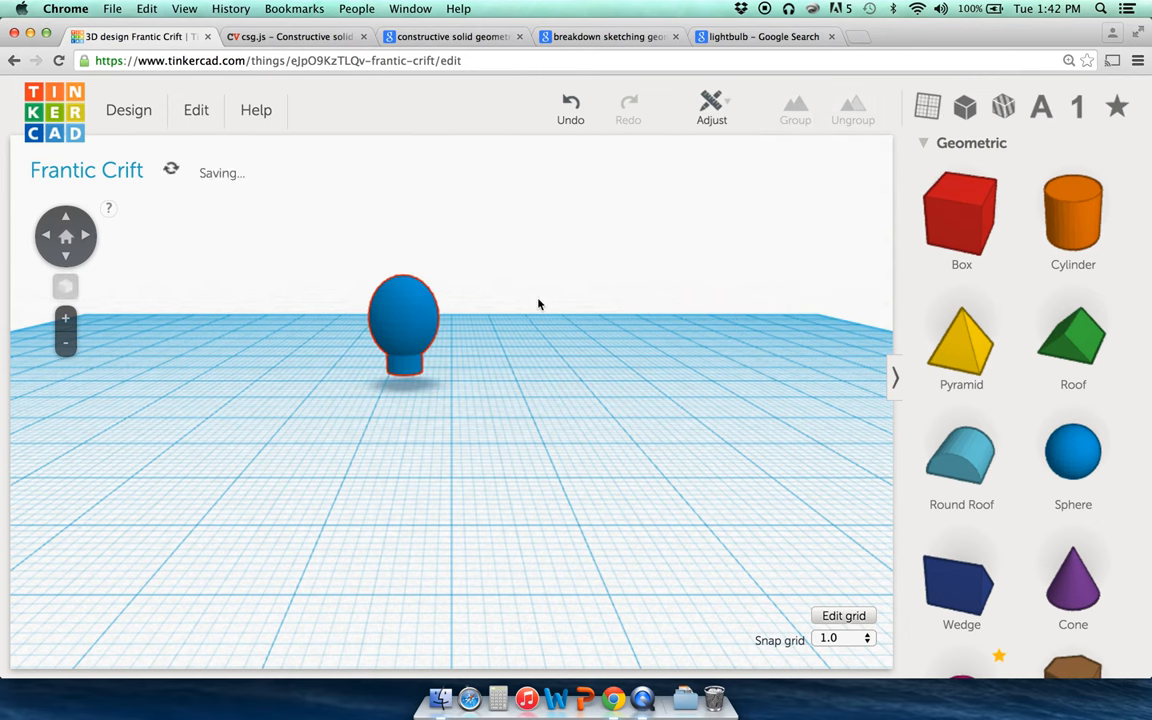
pyautogui.click(421, 330)
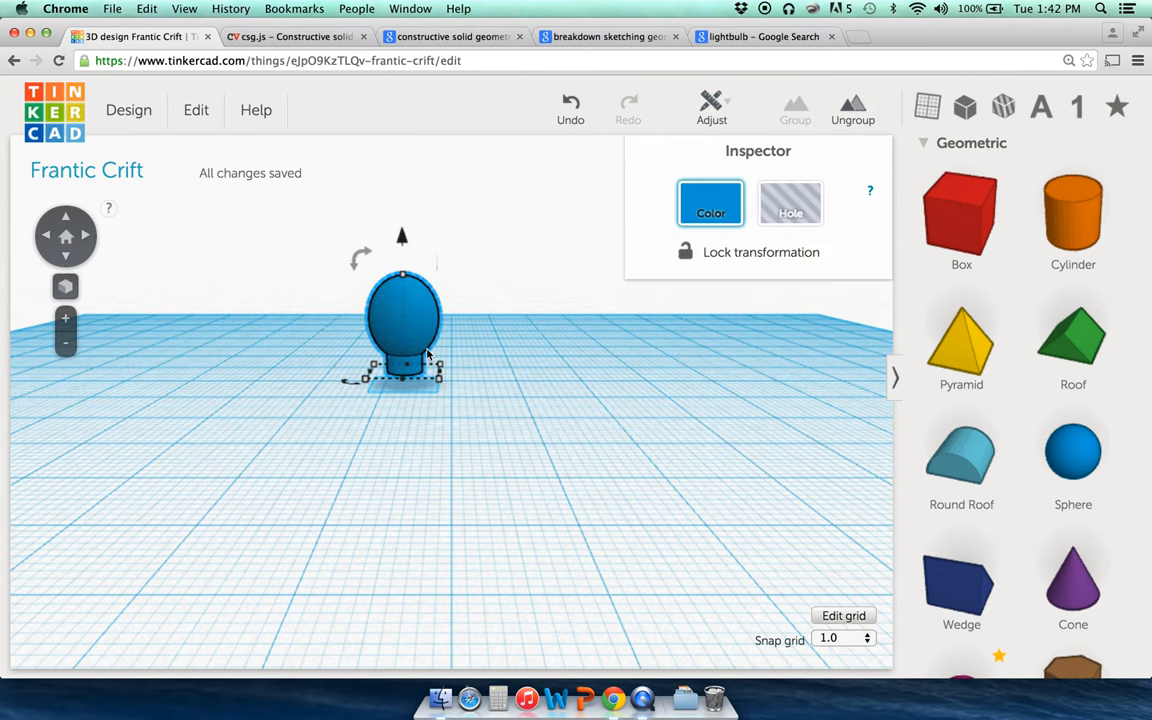
# Step: Shift the grouped bulb slightly to the right on the workplane
pyautogui.click(489, 324)
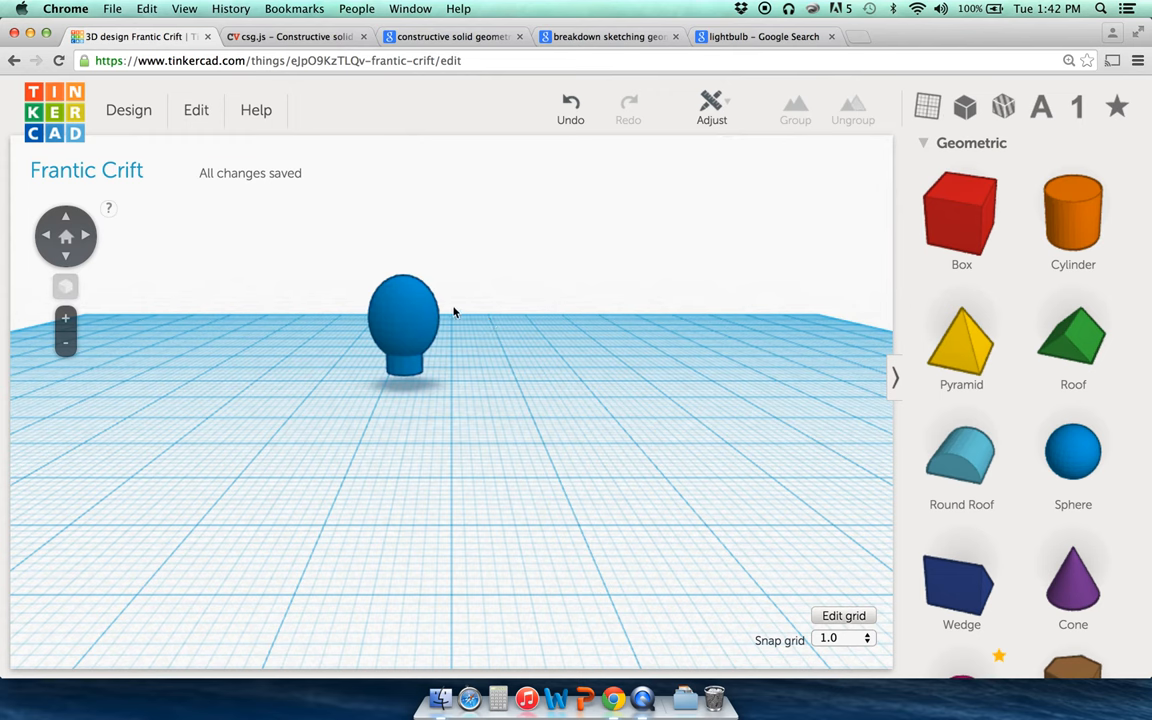
pyautogui.click(411, 313)
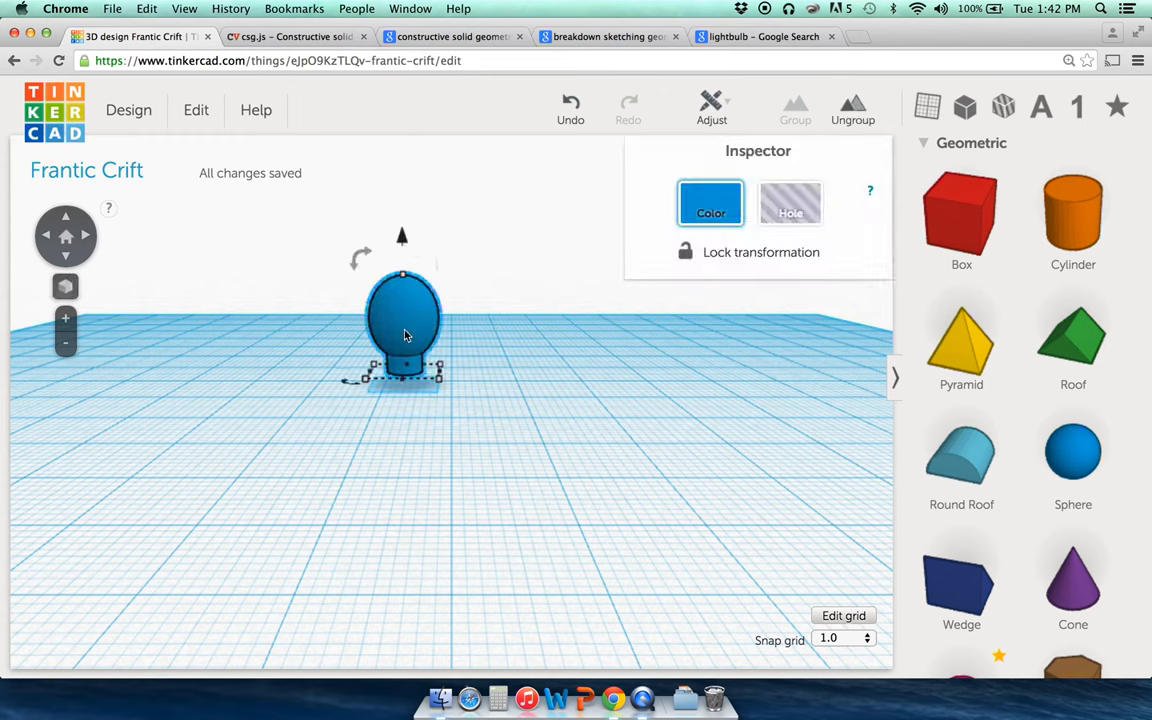
pyautogui.moveTo(399, 320); pyautogui.dragTo(455, 320)
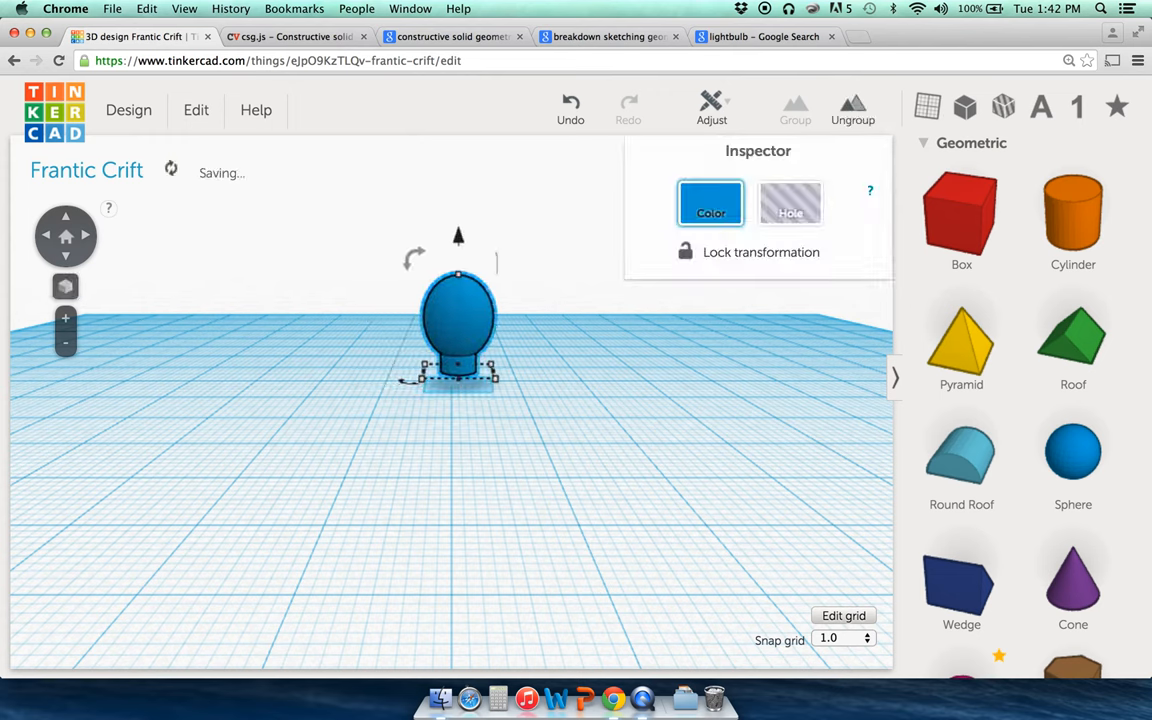
pyautogui.click(578, 421)
pyautogui.click(447, 327)
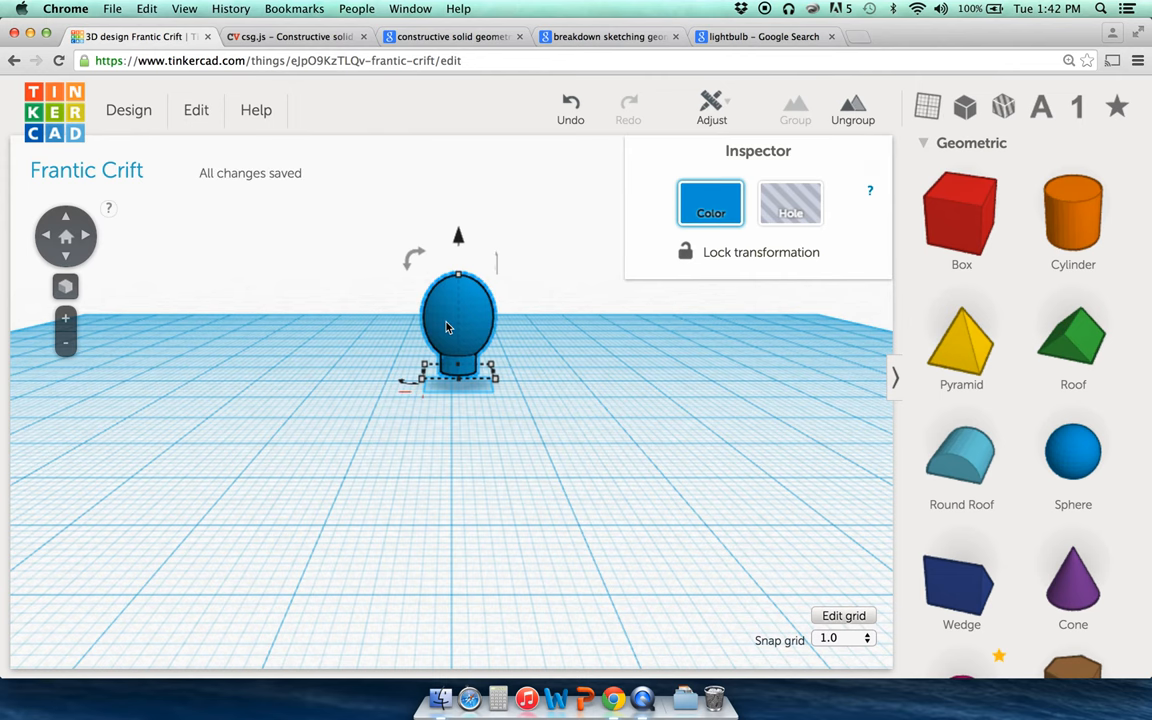
pyautogui.click(588, 340)
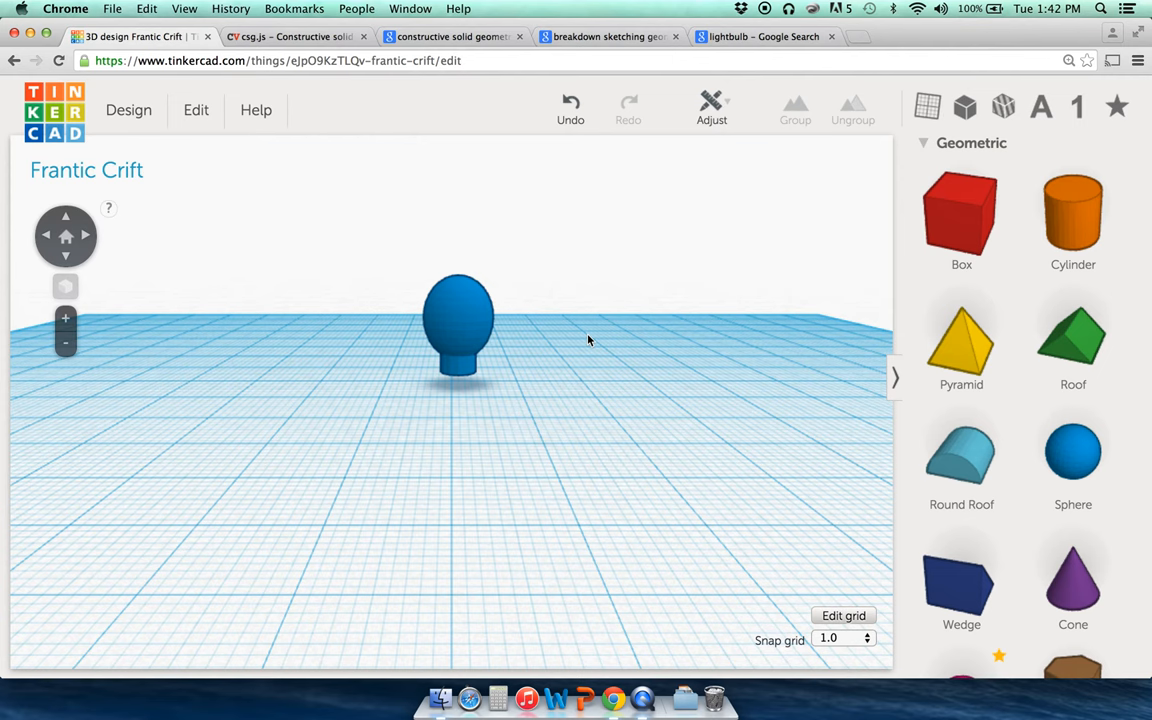
# Step: Zoom in on the bulb and drop a red box beside it
pyautogui.click(66, 237)
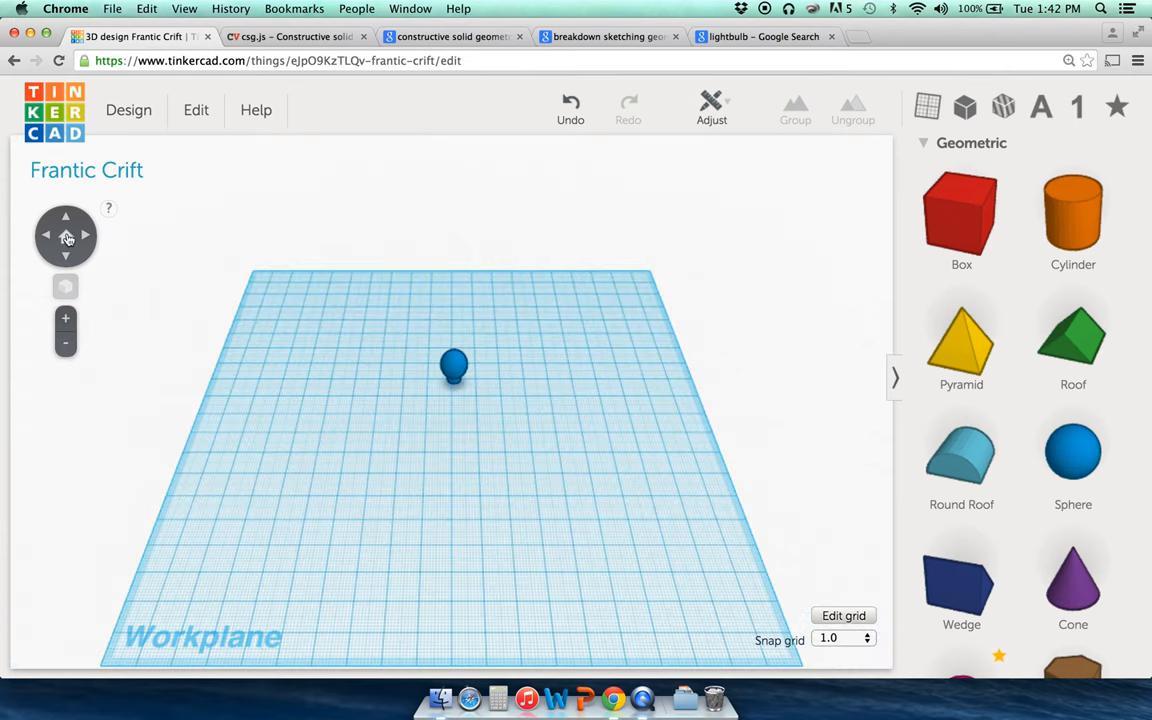
pyautogui.click(65, 319)
pyautogui.click(65, 319)
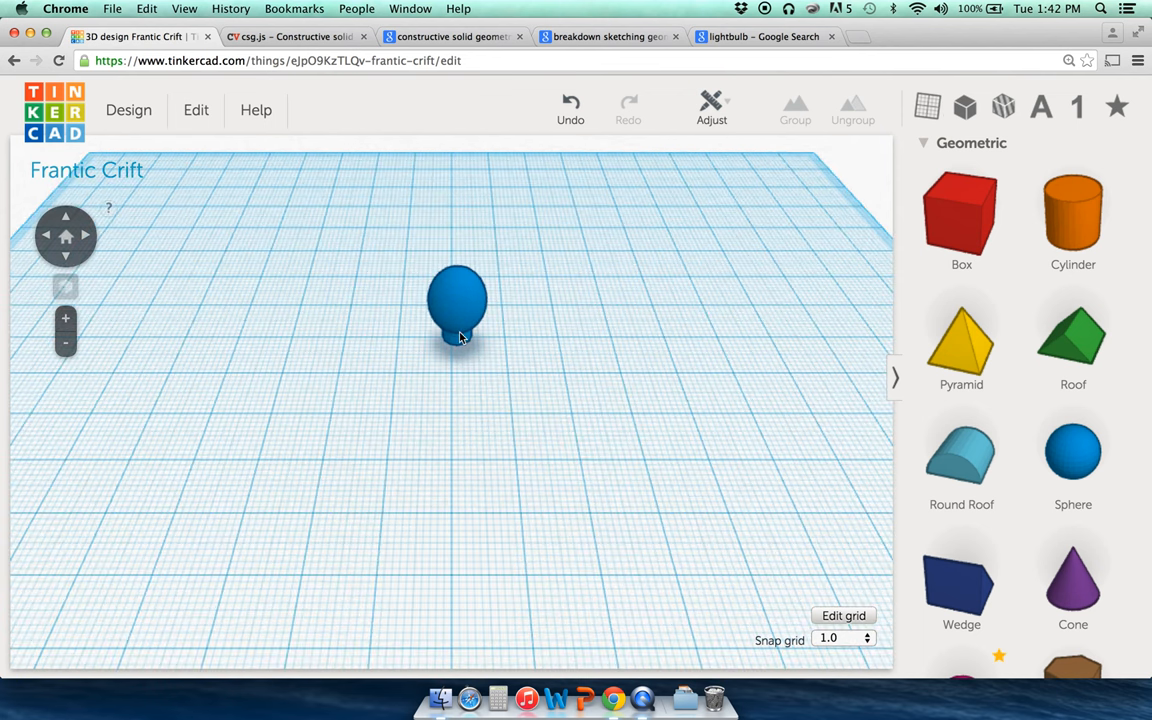
pyautogui.moveTo(942, 229); pyautogui.dragTo(505, 348)
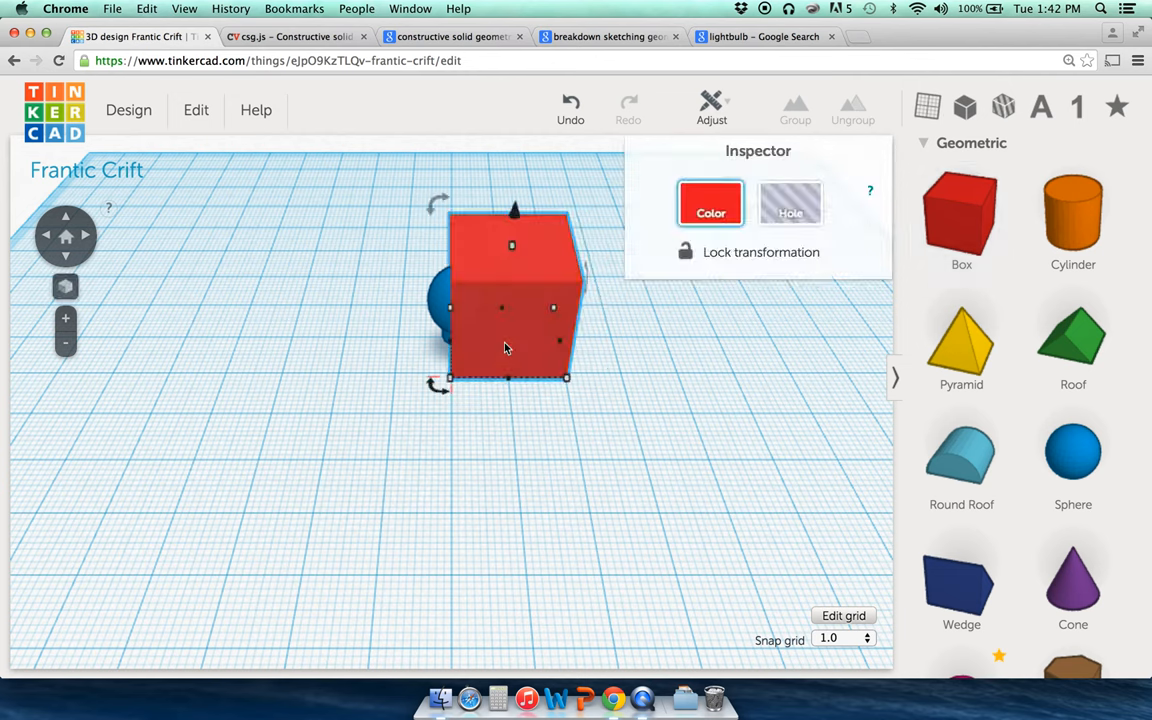
# Step: Nudge the red box right and back left with the arrow keys
pyautogui.click(342, 350)
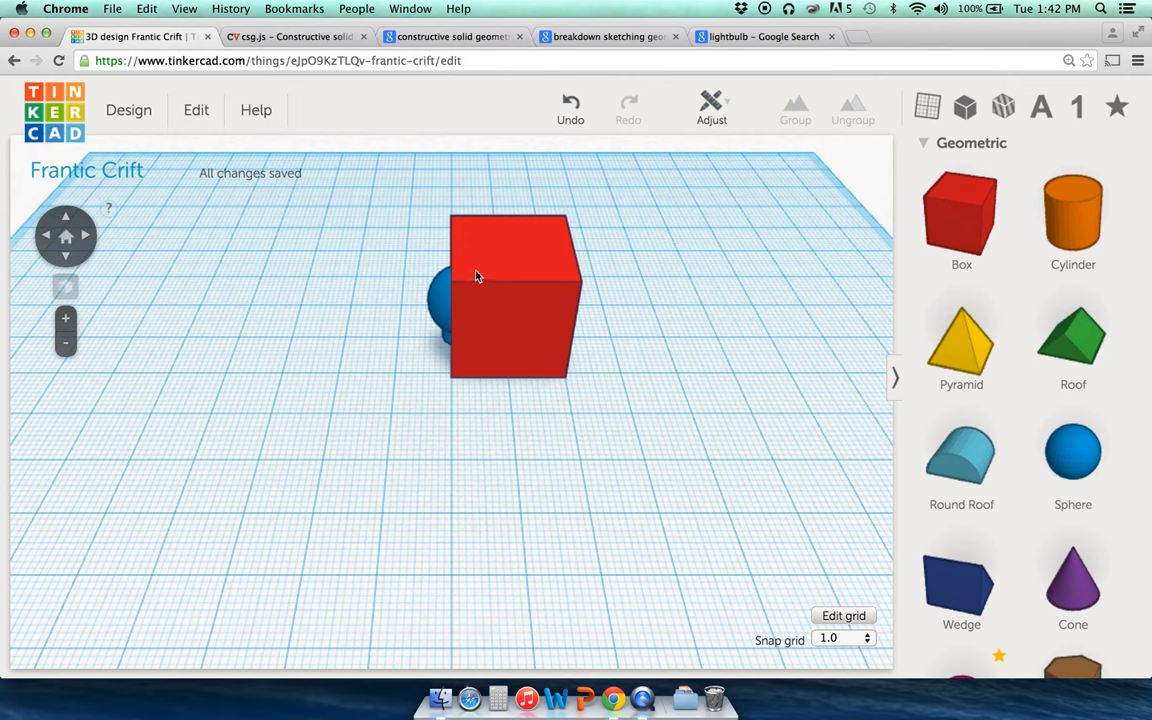
pyautogui.click(438, 321)
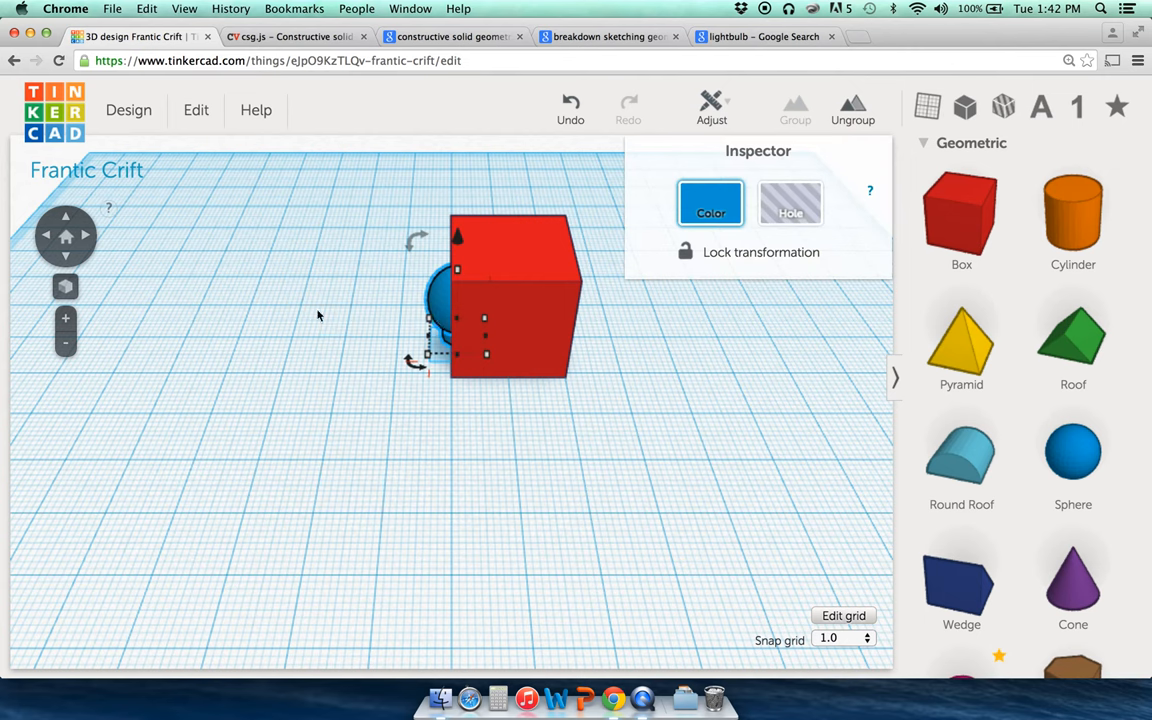
pyautogui.click(318, 316)
pyautogui.click(456, 306)
pyautogui.press('Right')
pyautogui.press('Right')
pyautogui.press('Left')
pyautogui.click(350, 321)
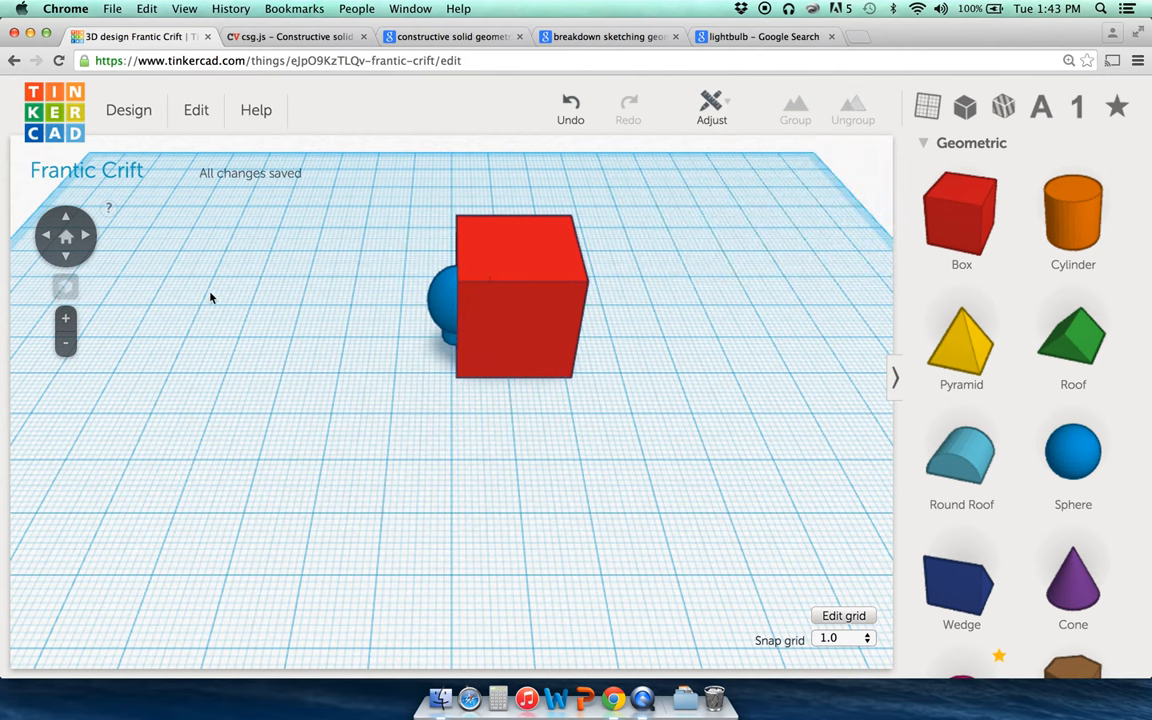
# Step: From a lower angled view, nudge the bulb left into the red box
pyautogui.click(67, 257)
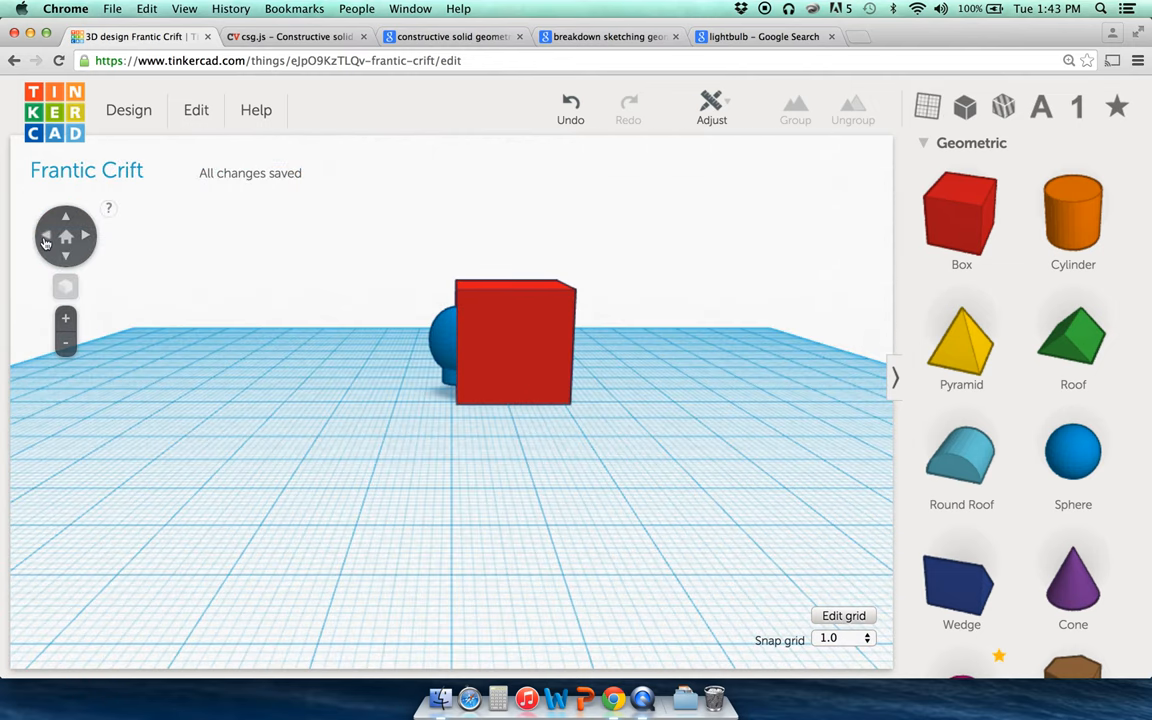
pyautogui.click(50, 238)
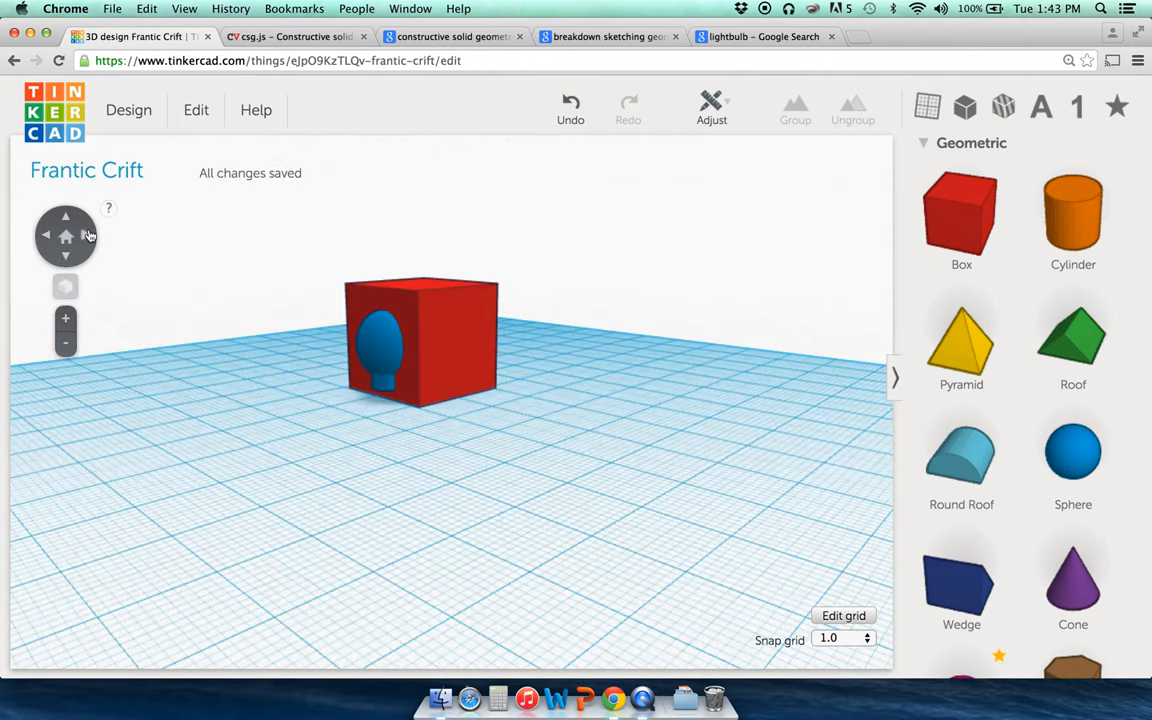
pyautogui.click(374, 312)
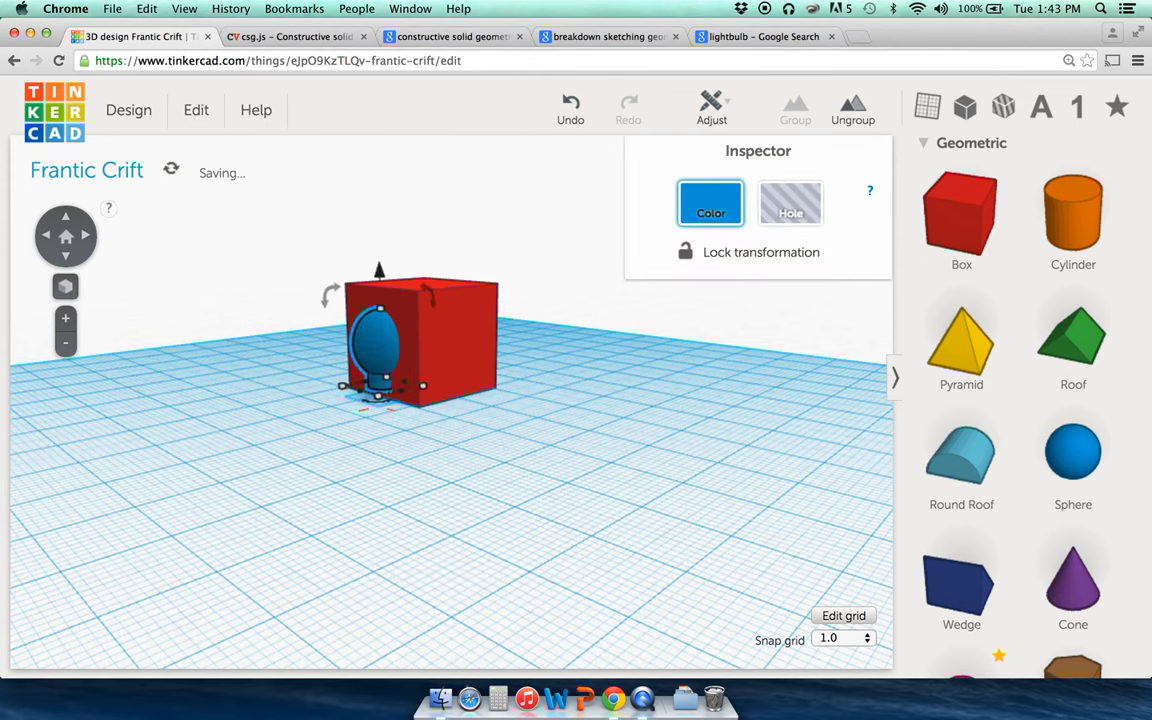
pyautogui.click(86, 237)
pyautogui.press('Left')
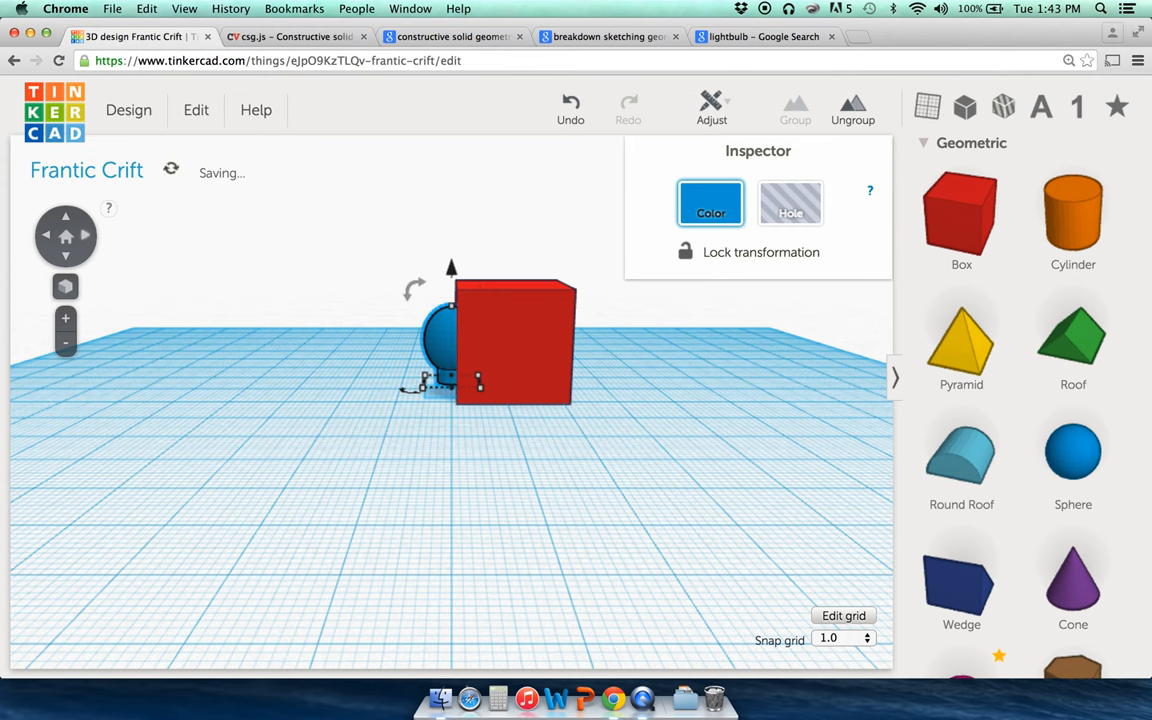
pyautogui.click(239, 306)
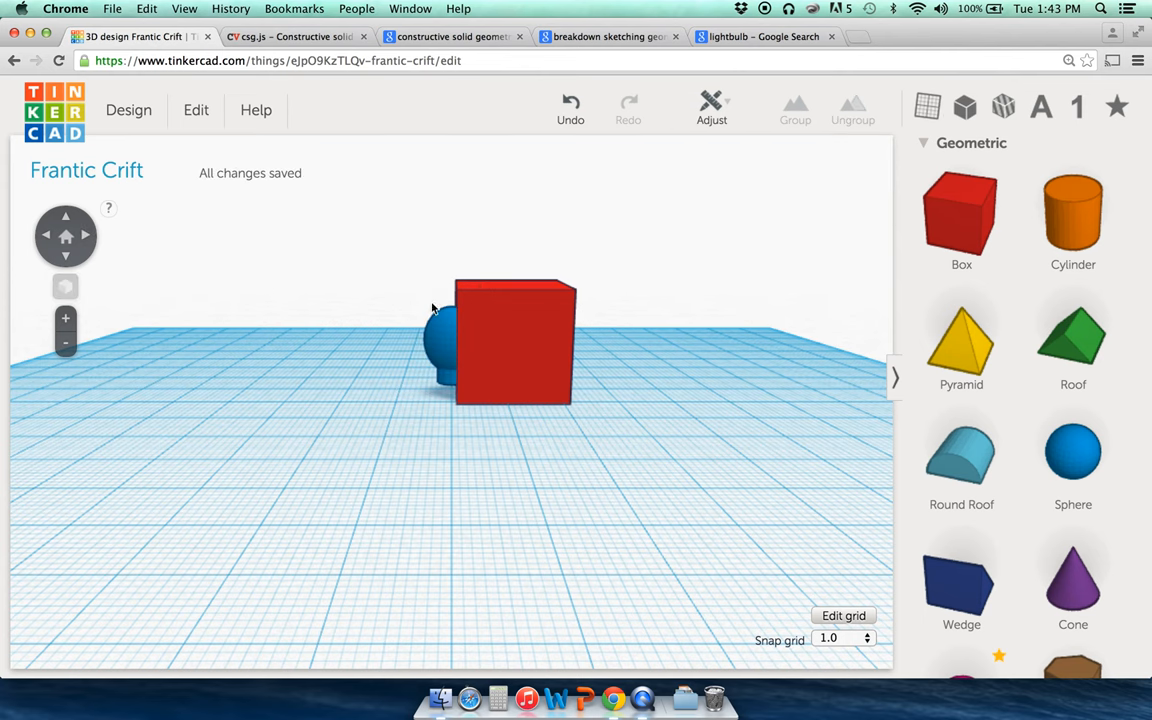
pyautogui.click(510, 318)
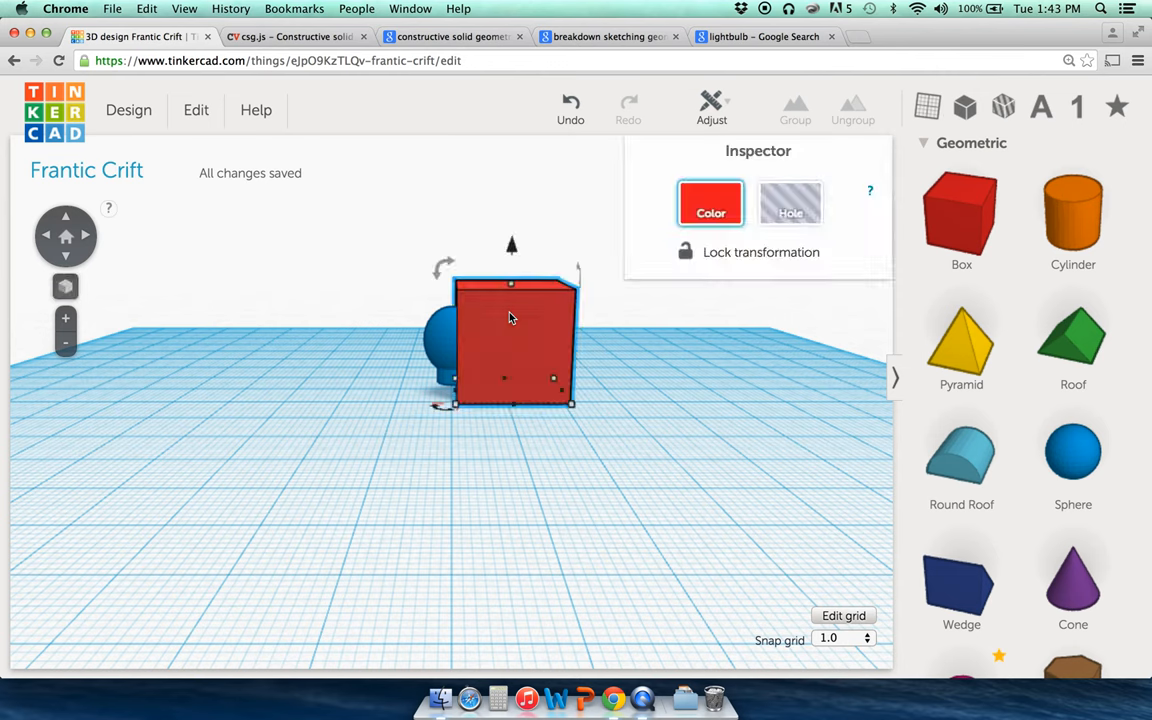
# Step: Turn the red box into a hole
pyautogui.click(434, 312)
pyautogui.click(491, 342)
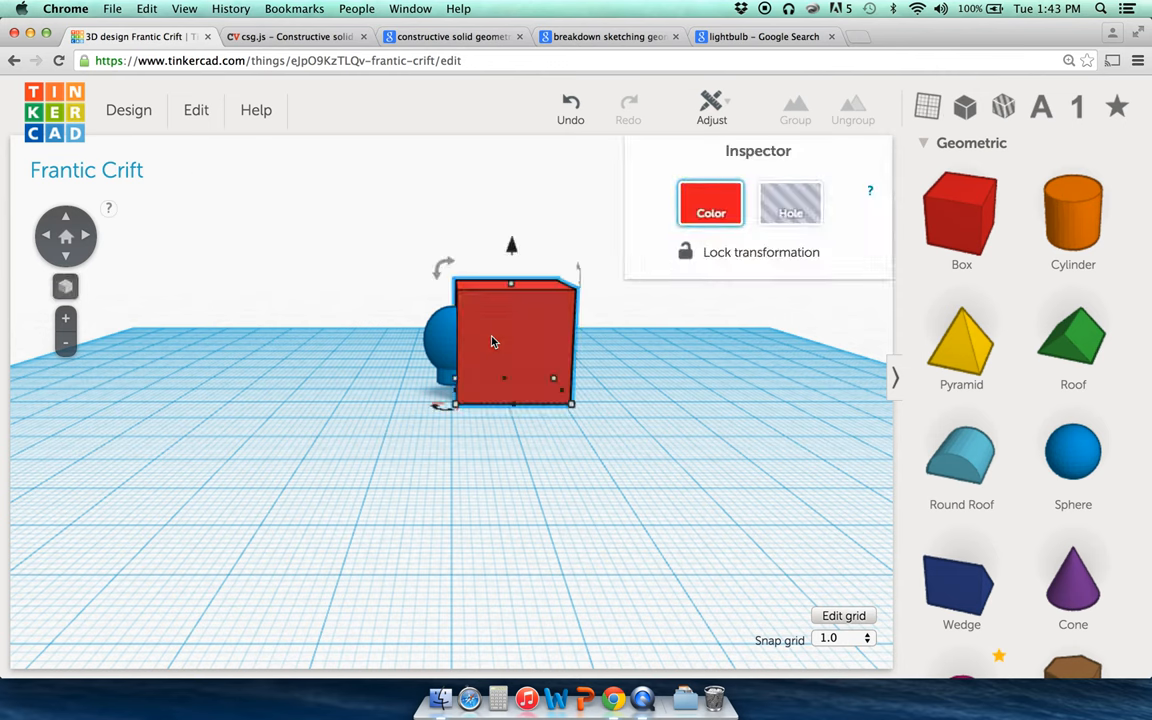
pyautogui.click(786, 206)
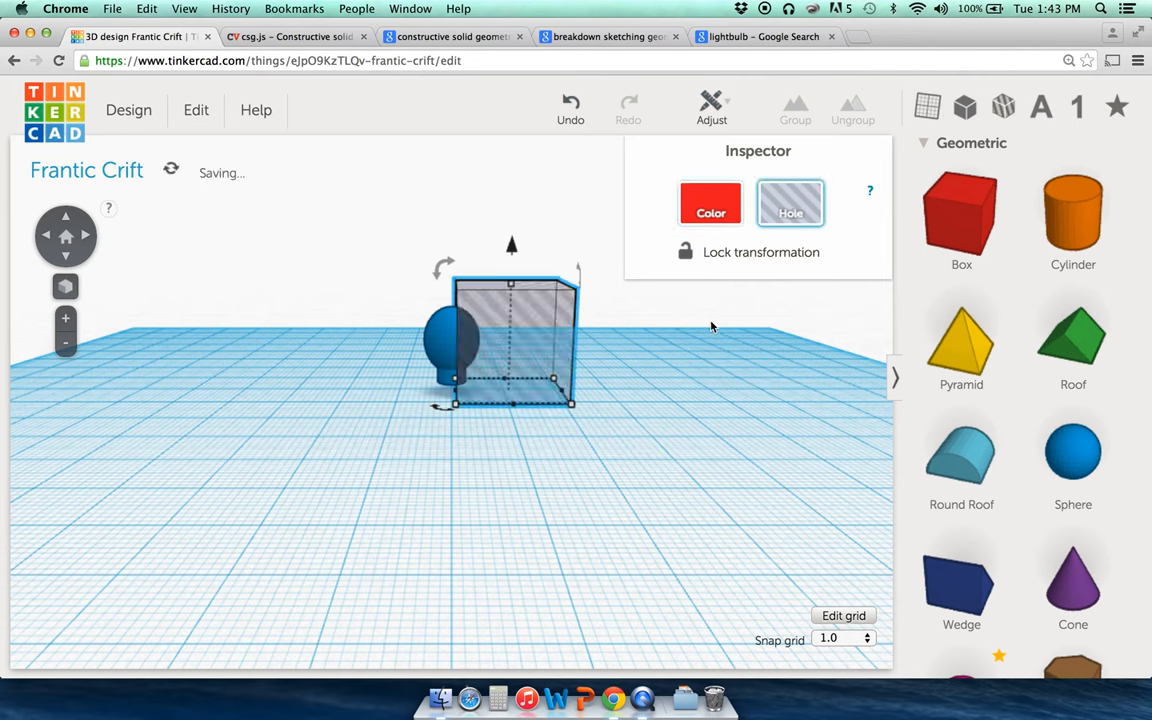
pyautogui.click(663, 327)
pyautogui.click(496, 319)
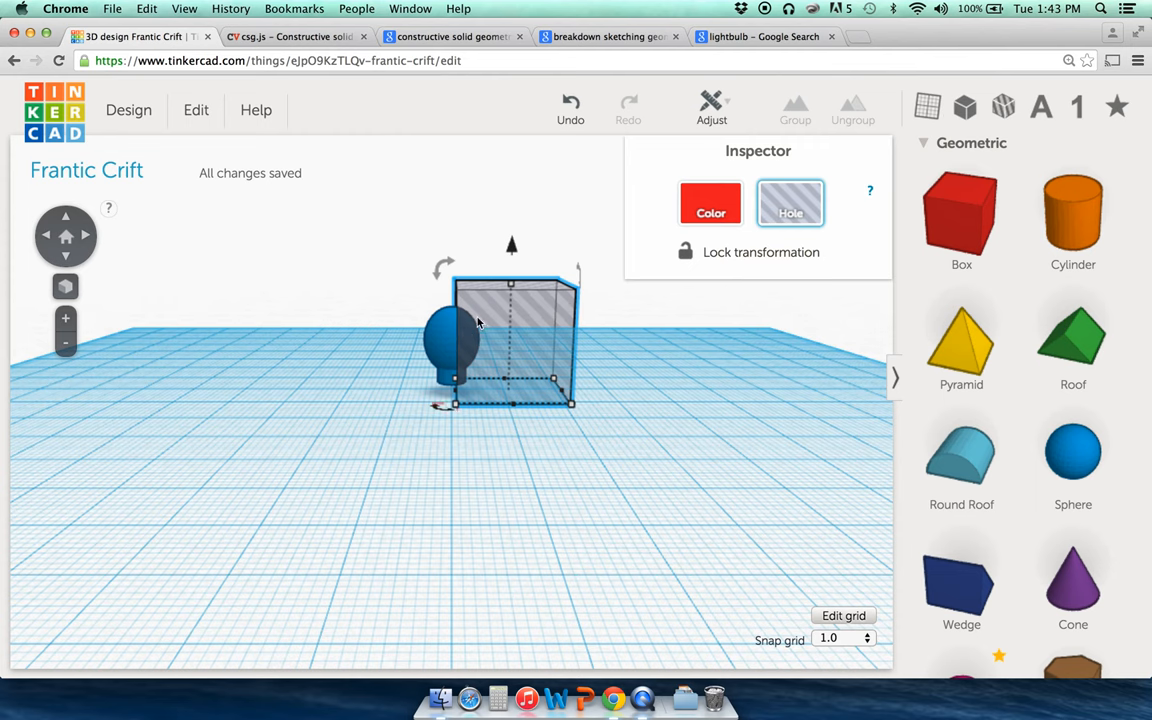
# Step: Group the hole box with the bulb to slice the bulb in half
pyautogui.keyDown('shift'); pyautogui.click(447, 346); pyautogui.keyUp('shift')
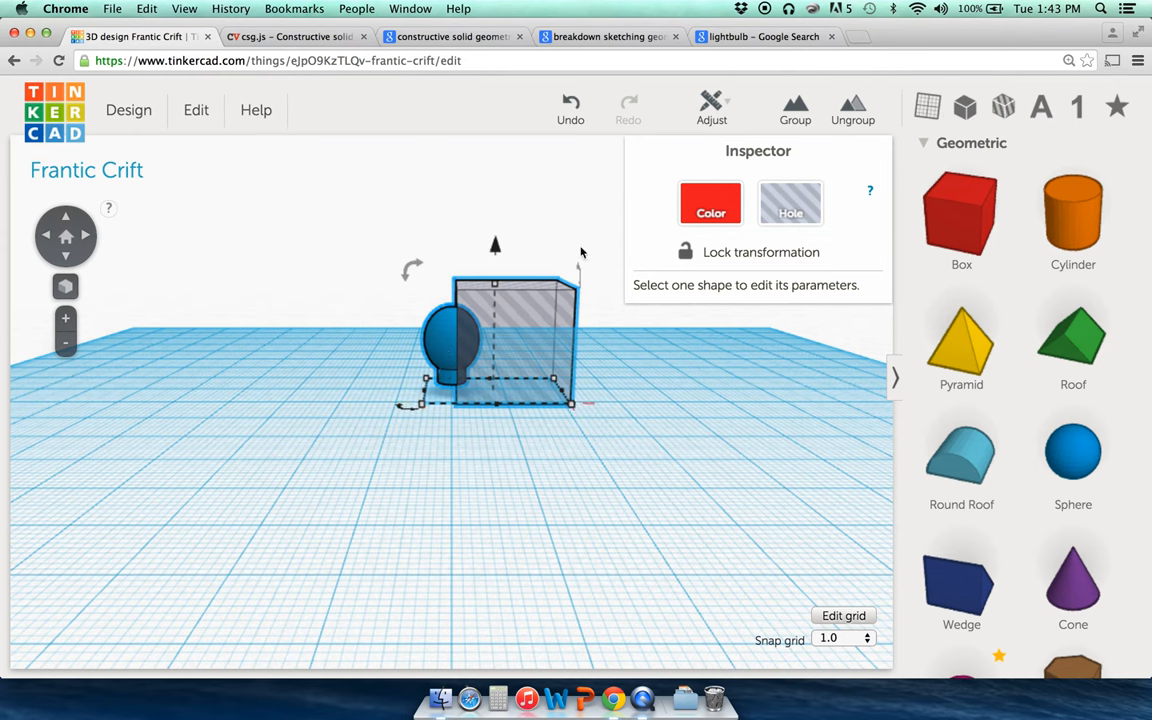
pyautogui.click(362, 355)
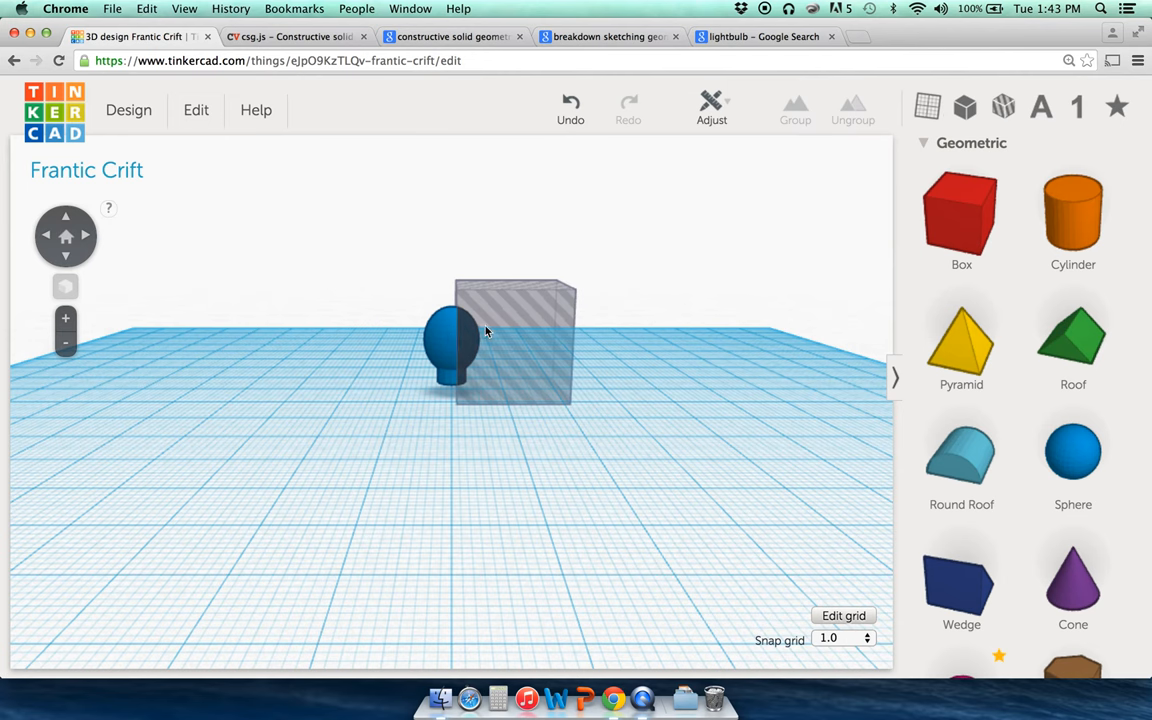
pyautogui.click(486, 331)
pyautogui.keyDown('shift'); pyautogui.click(445, 337); pyautogui.keyUp('shift')
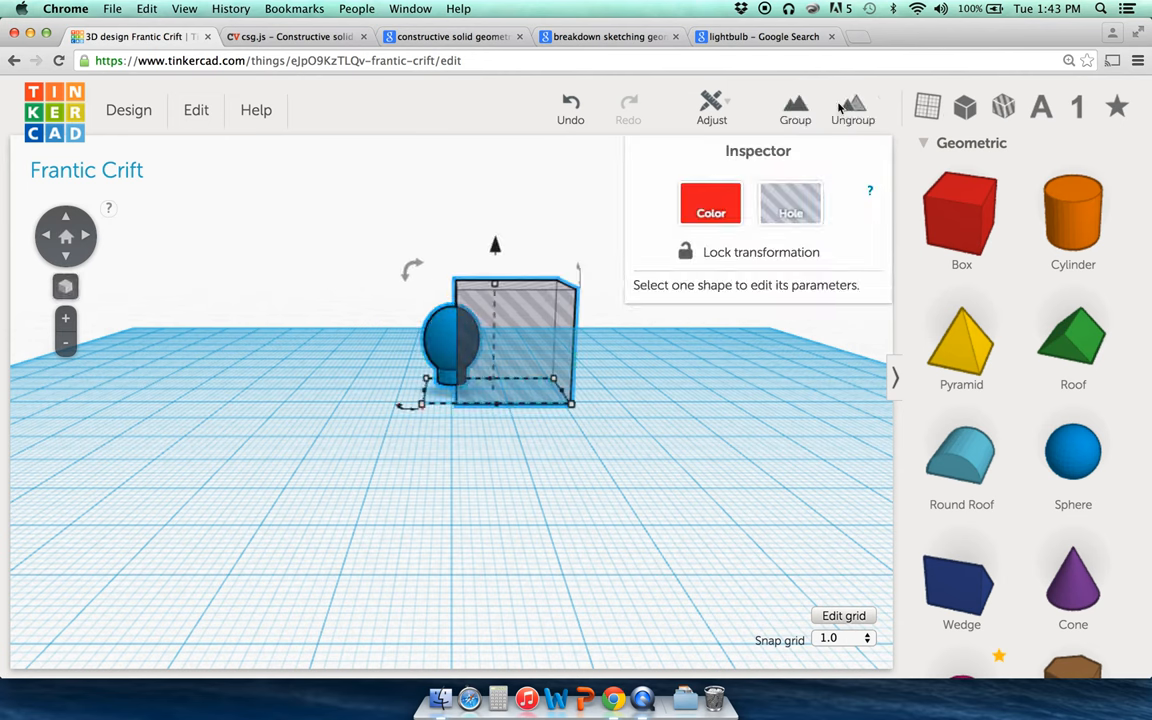
pyautogui.click(795, 110)
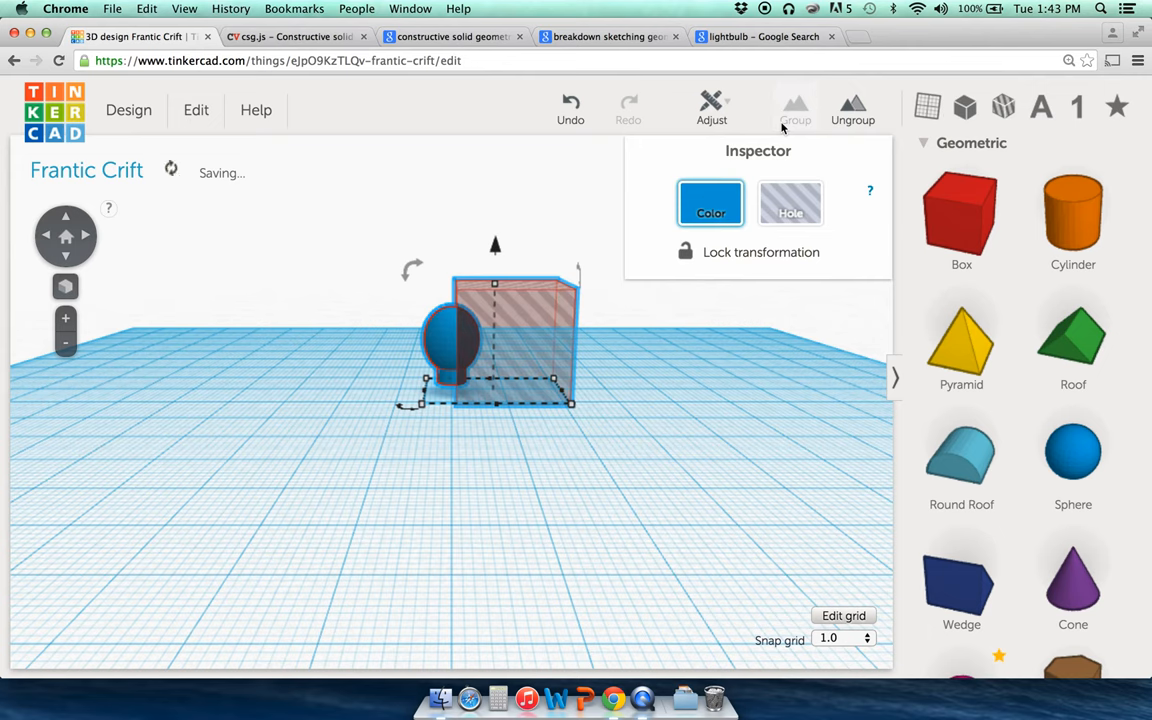
# Step: Orbit to a front view of the half-bulb and scroll the shapes panel down to the tubes
pyautogui.click(621, 363)
pyautogui.click(86, 236)
pyautogui.click(86, 237)
pyautogui.click(86, 237)
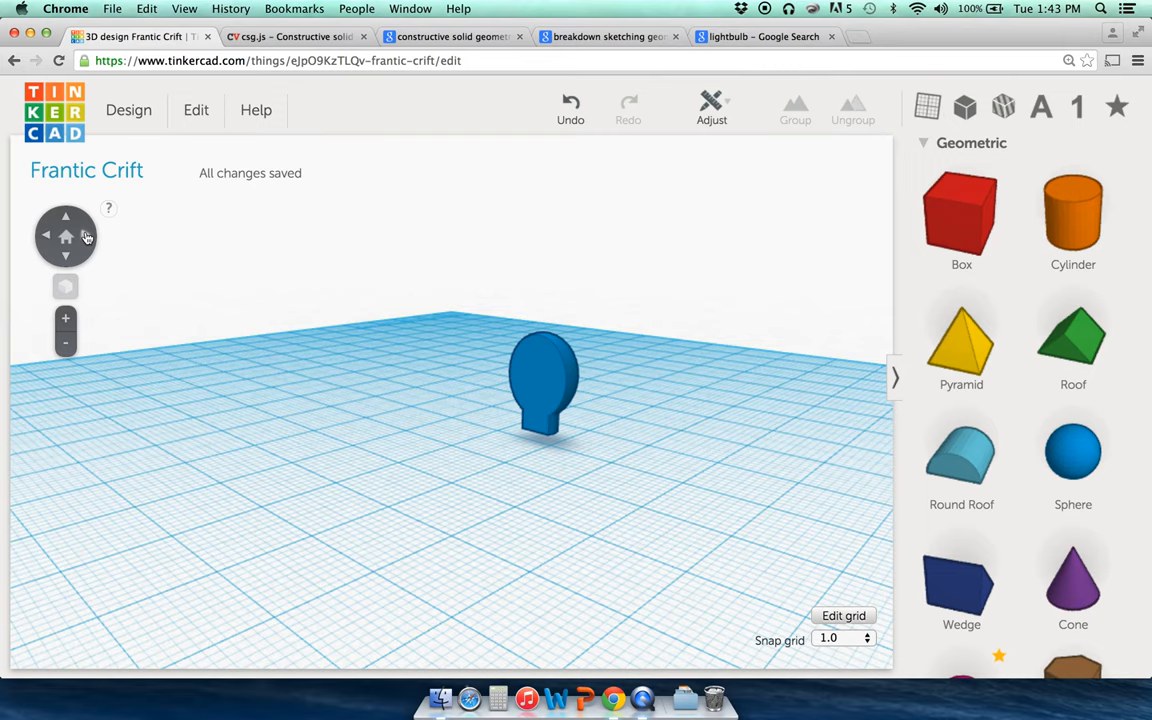
pyautogui.click(86, 237)
pyautogui.click(86, 236)
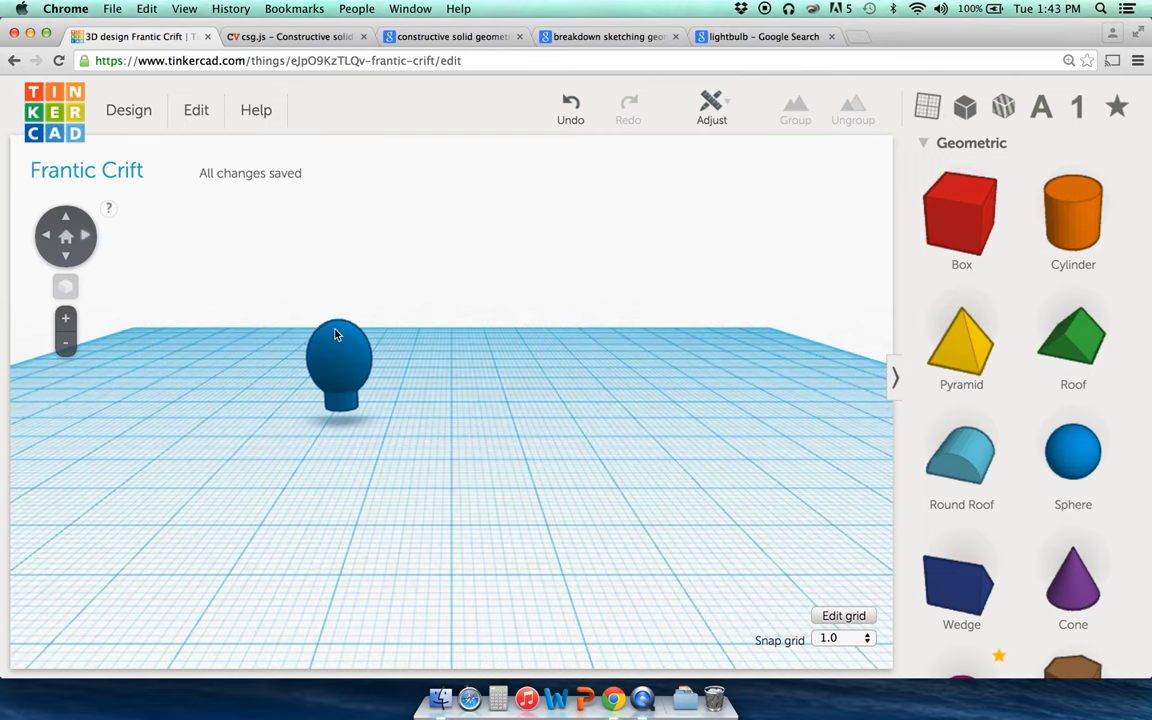
pyautogui.scroll(-5, 933, 437)
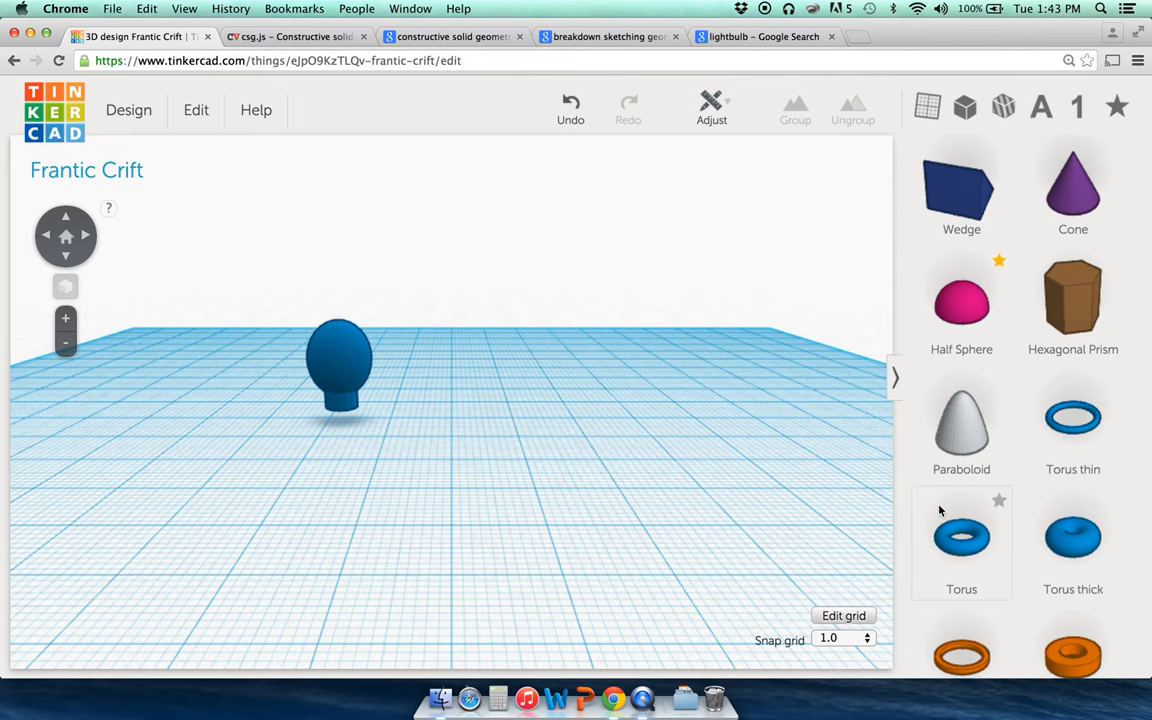
pyautogui.scroll(-3, 945, 520)
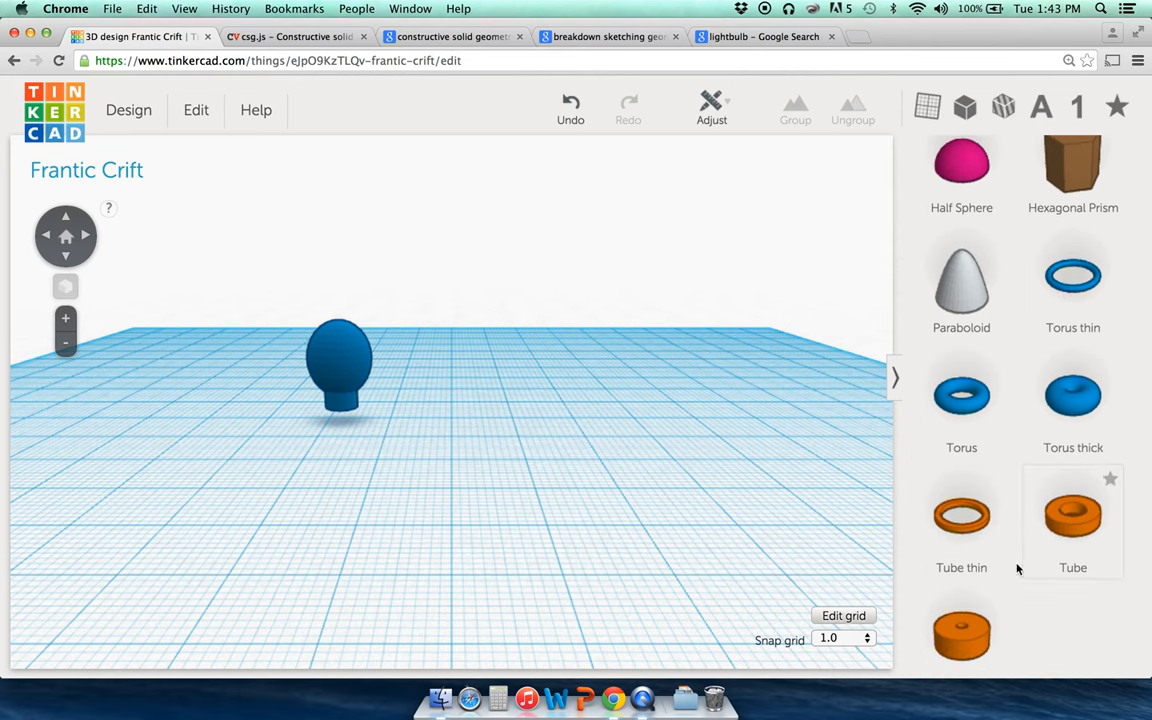
# Step: Add a thin tube beside the bulb and lower its height to 1.00 mm
pyautogui.moveTo(961, 514); pyautogui.dragTo(508, 444)
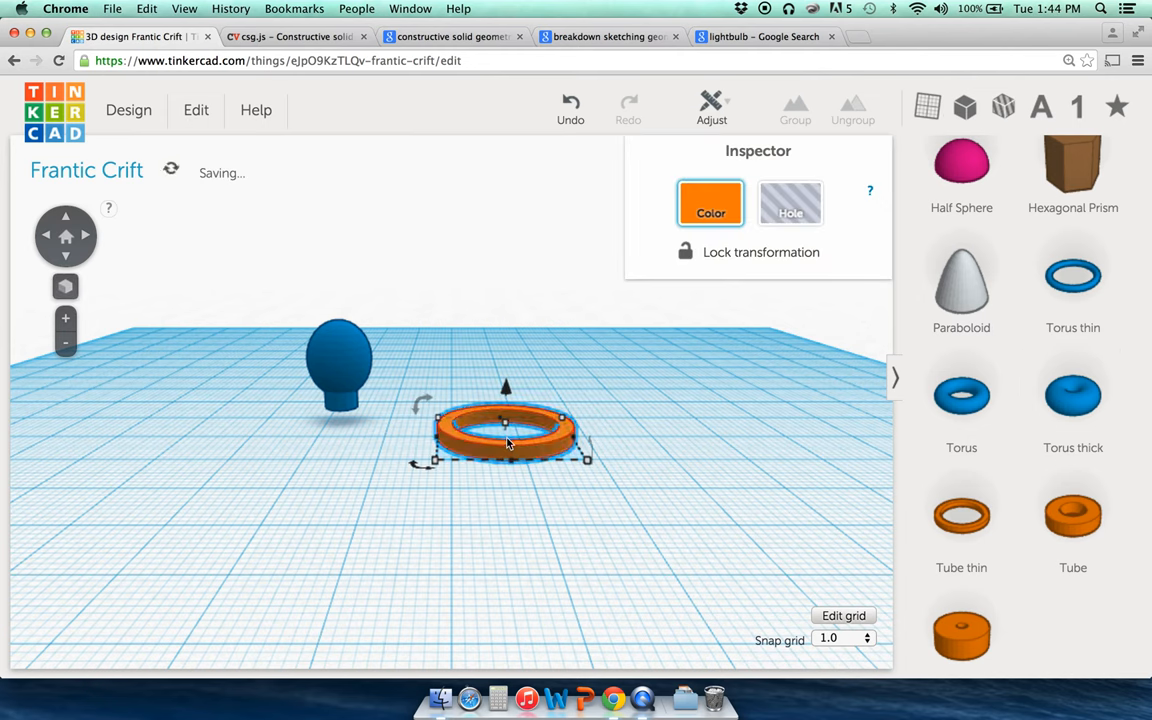
pyautogui.click(681, 465)
pyautogui.click(558, 447)
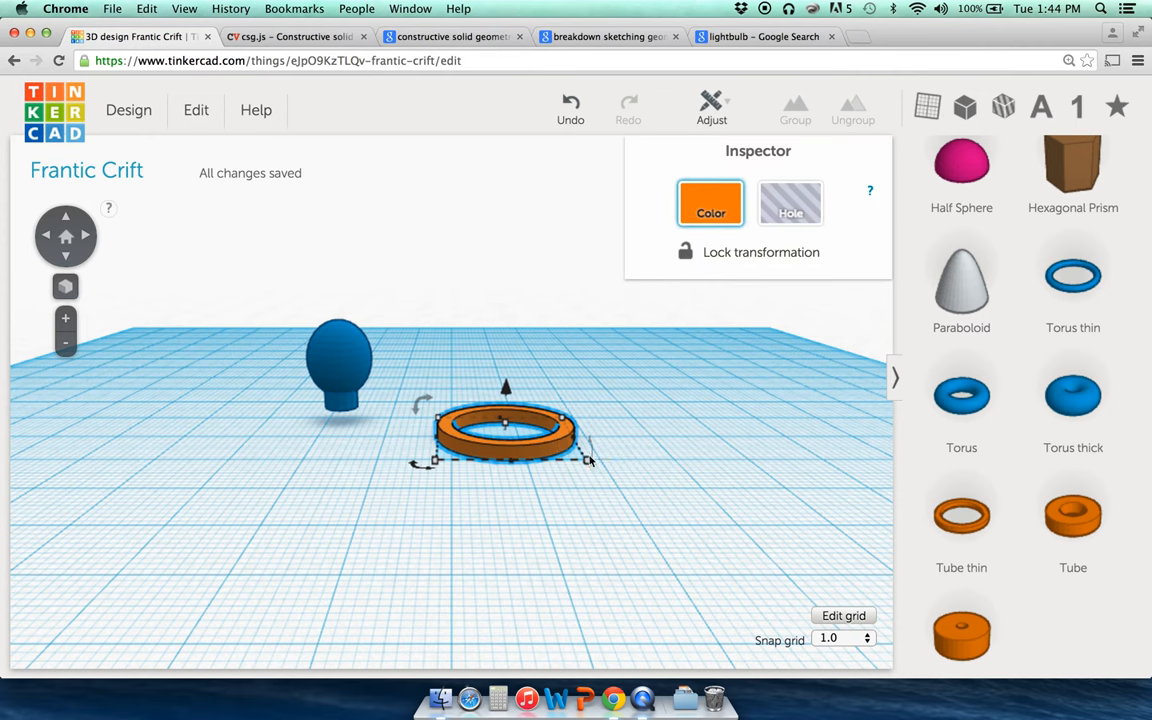
pyautogui.moveTo(581, 441)
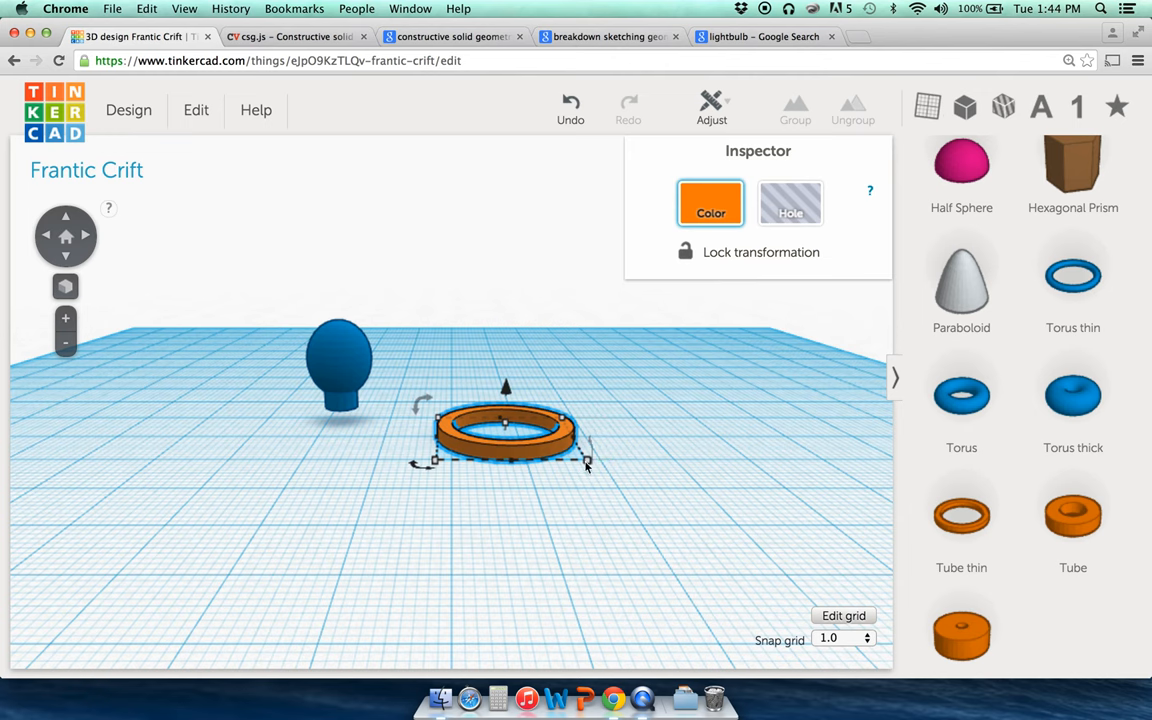
pyautogui.moveTo(507, 429)
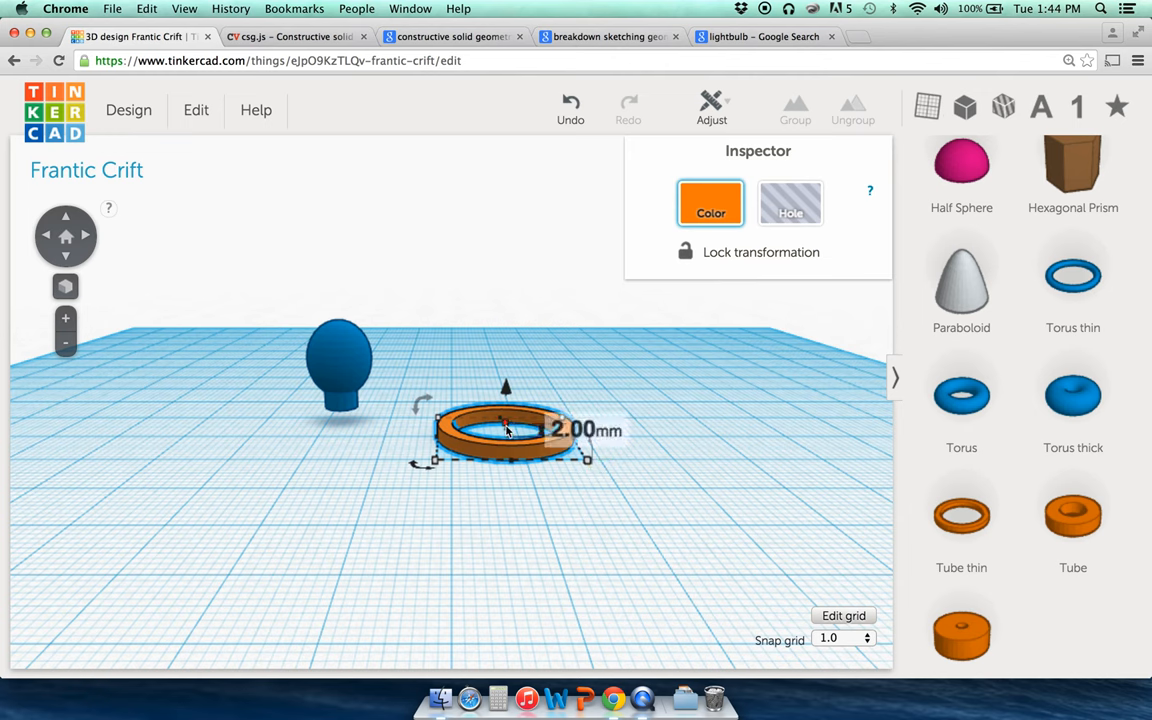
pyautogui.moveTo(507, 431); pyautogui.dragTo(504, 437)
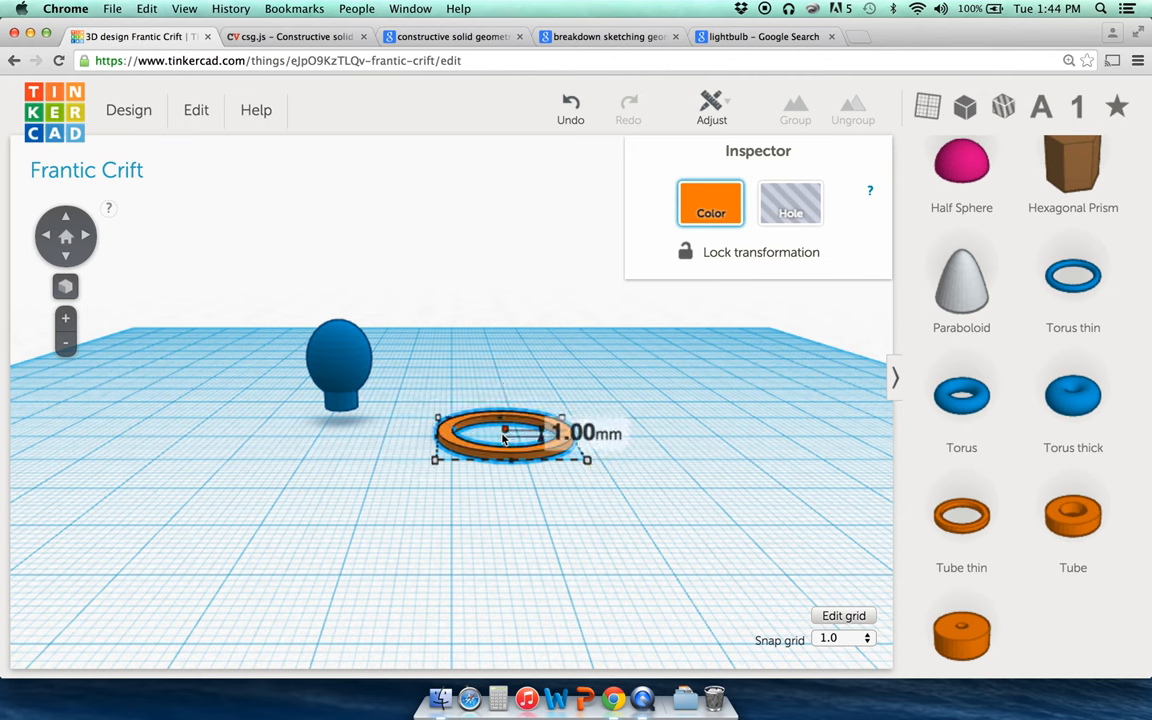
# Step: Shrink the tube's footprint to 11 by 9 mm
pyautogui.click(509, 501)
pyautogui.click(547, 455)
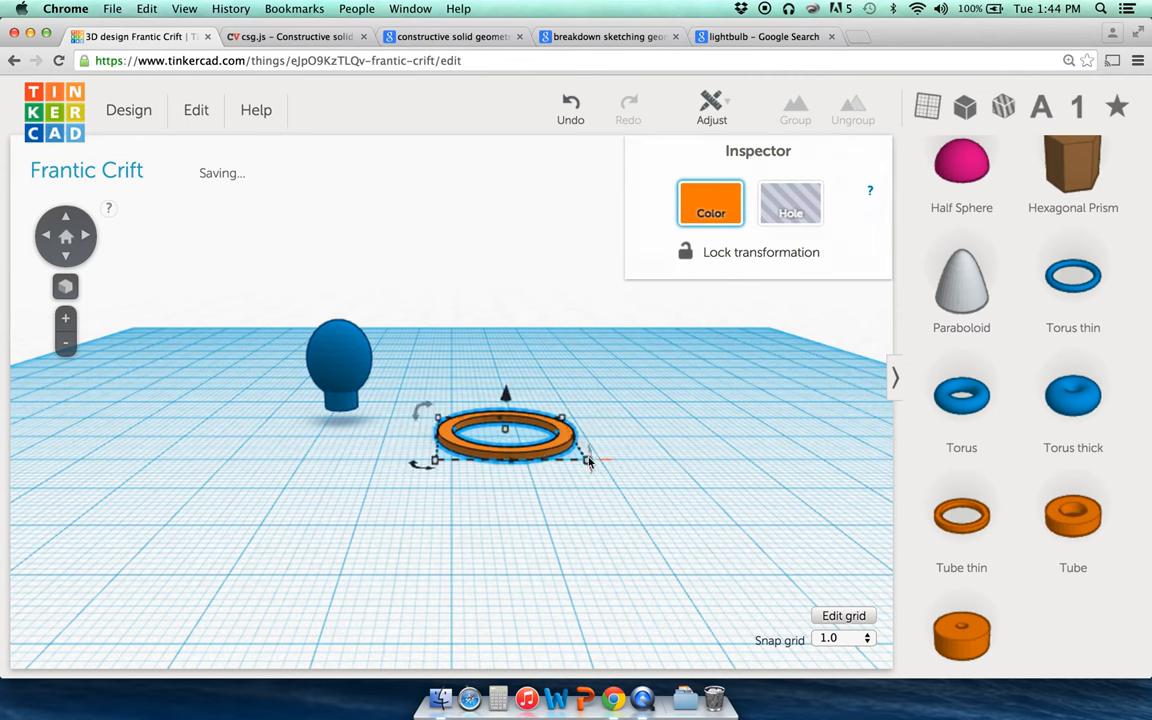
pyautogui.moveTo(588, 461); pyautogui.dragTo(511, 437)
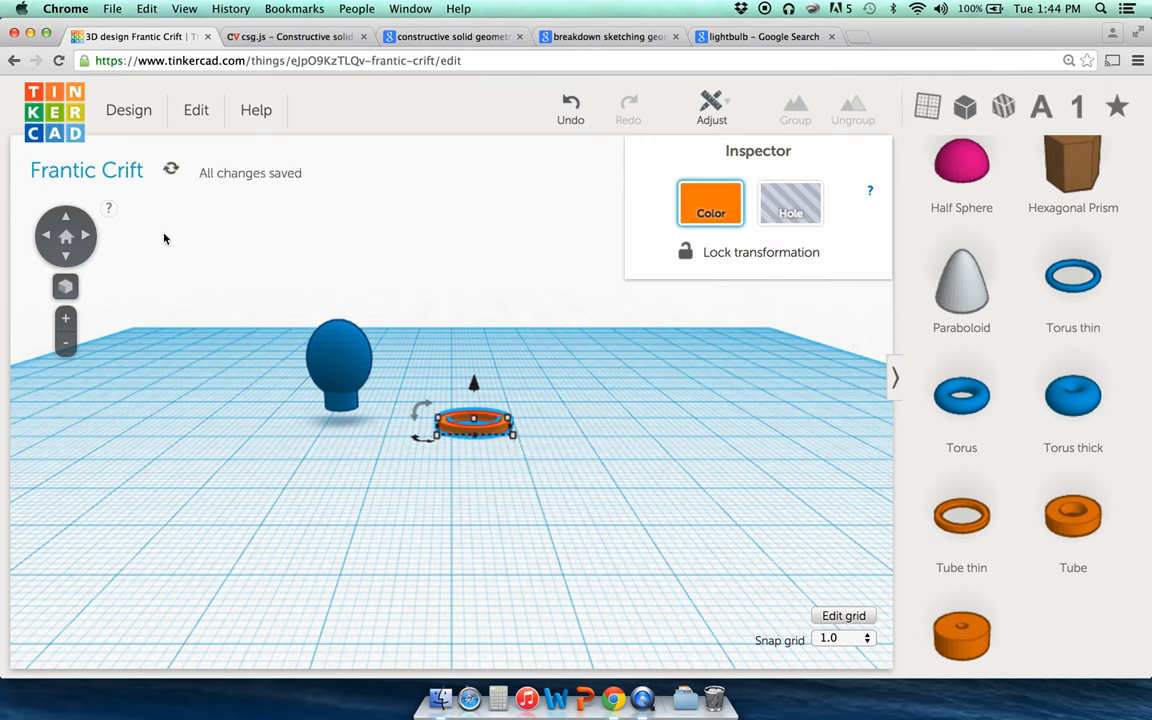
pyautogui.click(66, 218)
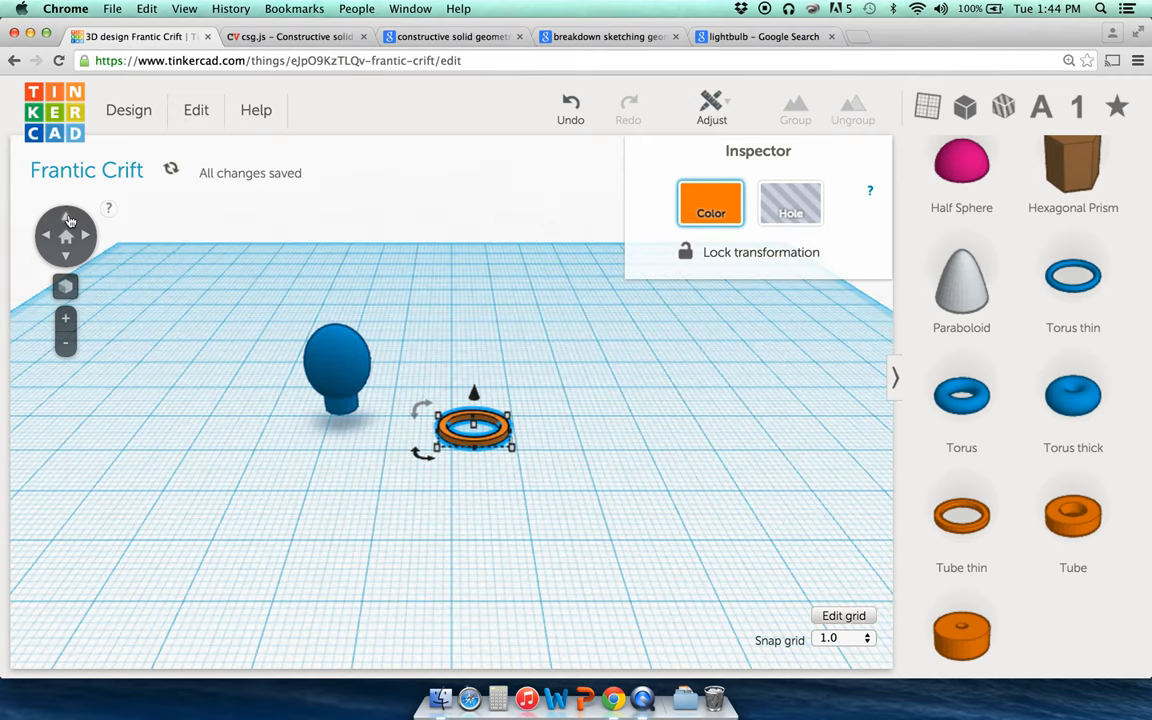
# Step: From a near top-down view, squash the tube to 7 mm depth, then undo it
pyautogui.click(67, 219)
pyautogui.click(68, 220)
pyautogui.click(68, 220)
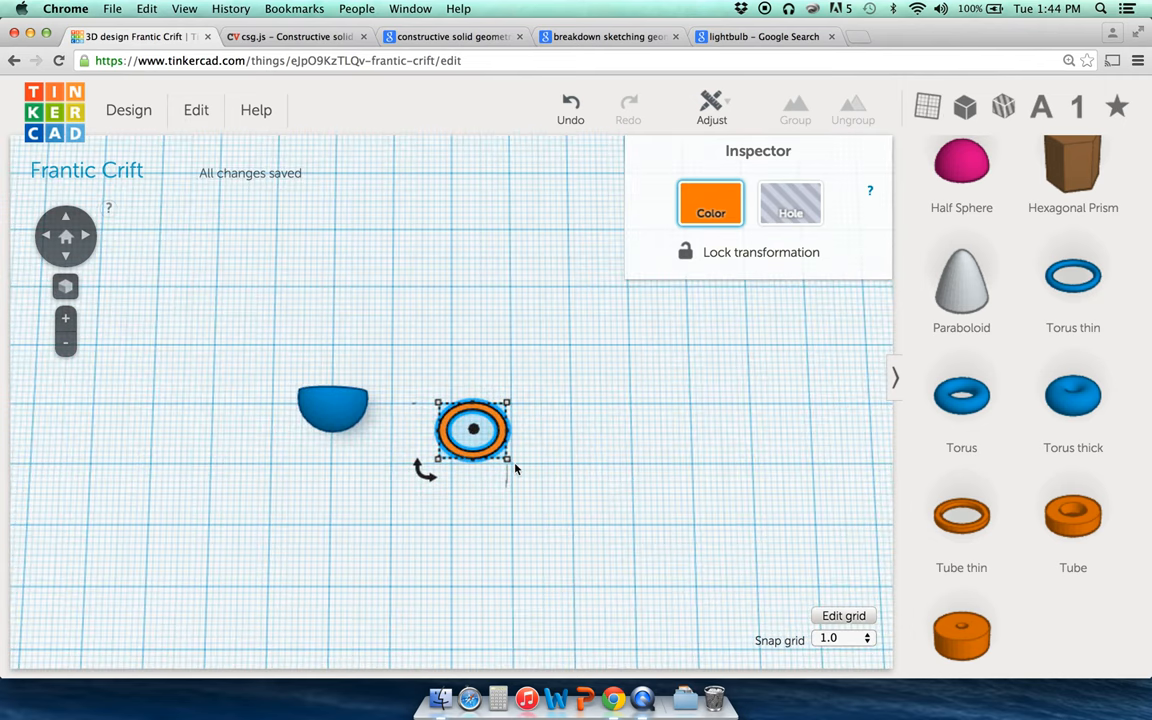
pyautogui.moveTo(506, 462); pyautogui.dragTo(508, 434)
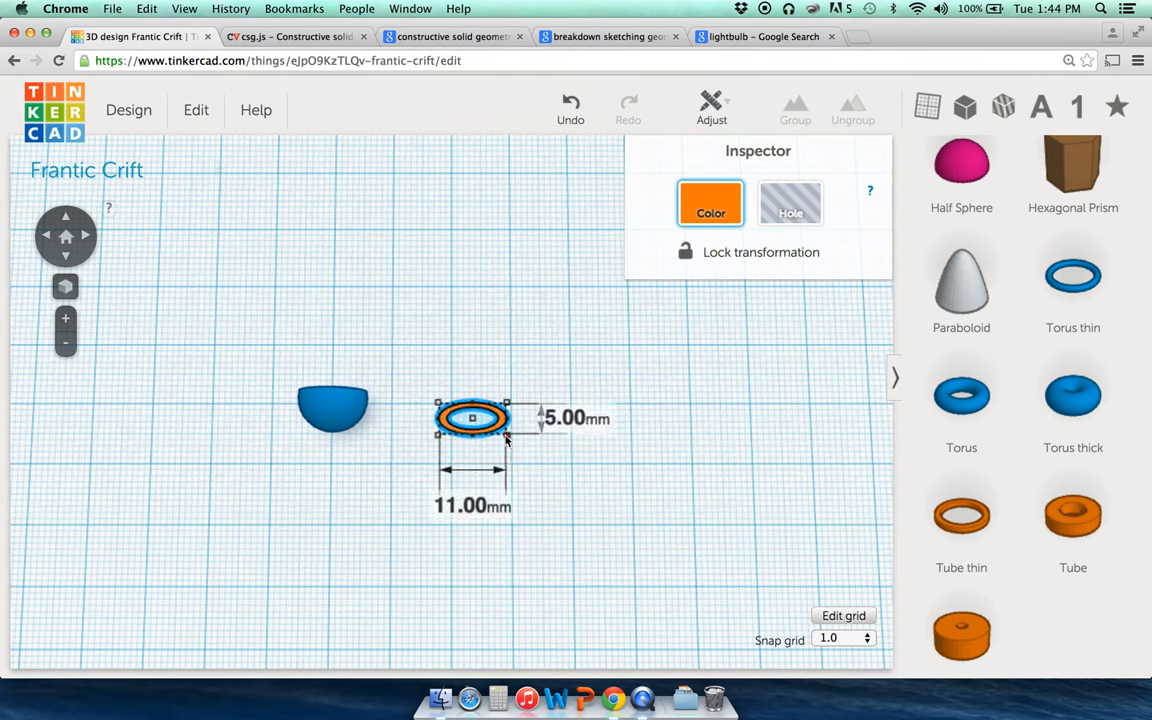
pyautogui.click(573, 103)
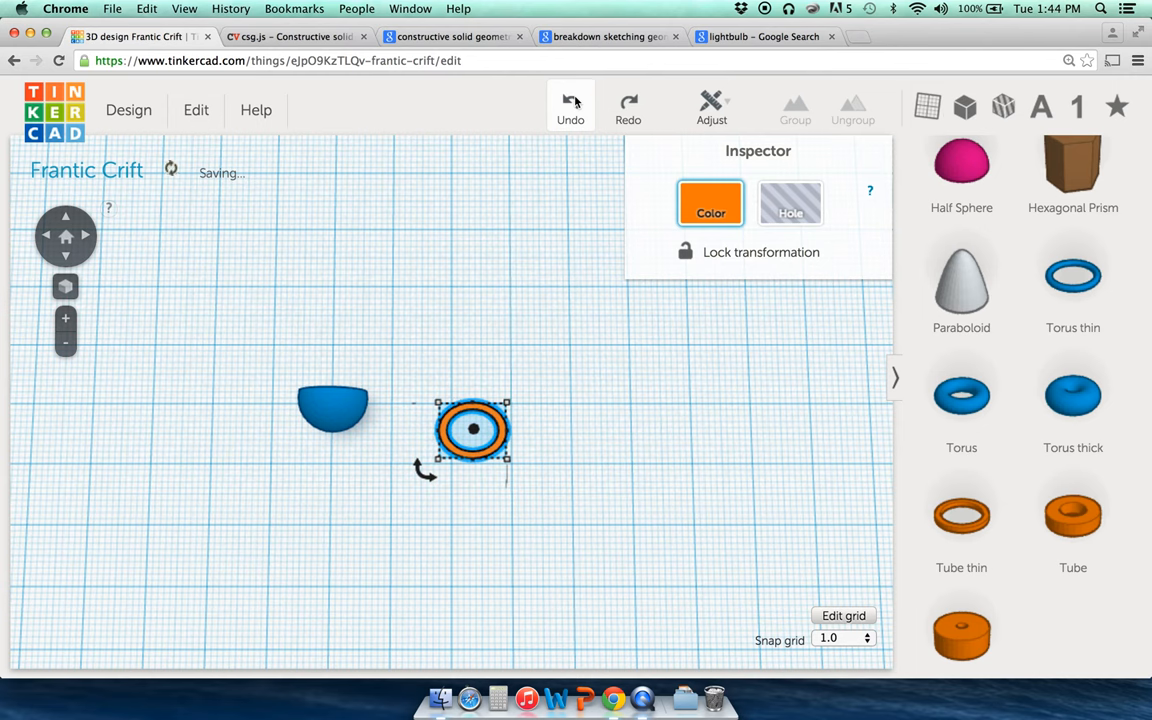
pyautogui.click(573, 103)
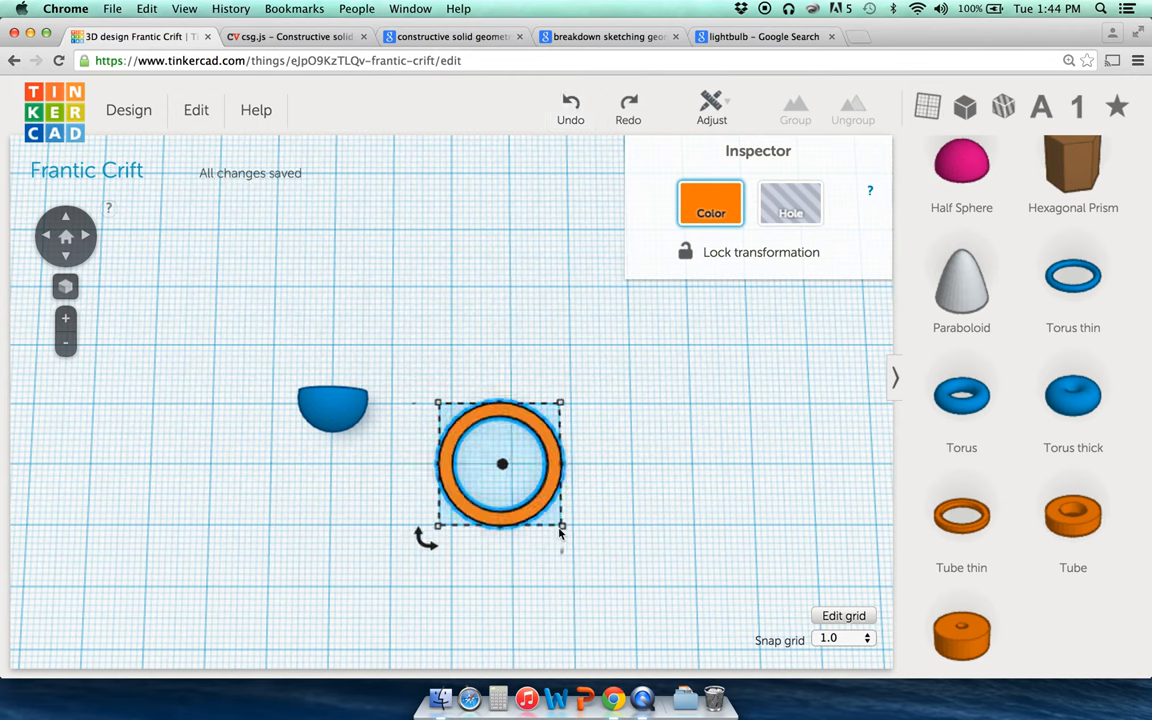
# Step: Shrink the tube evenly to 9.00 mm across
pyautogui.moveTo(563, 527)
pyautogui.moveTo(563, 527); pyautogui.dragTo(456, 433)
pyautogui.click(490, 366)
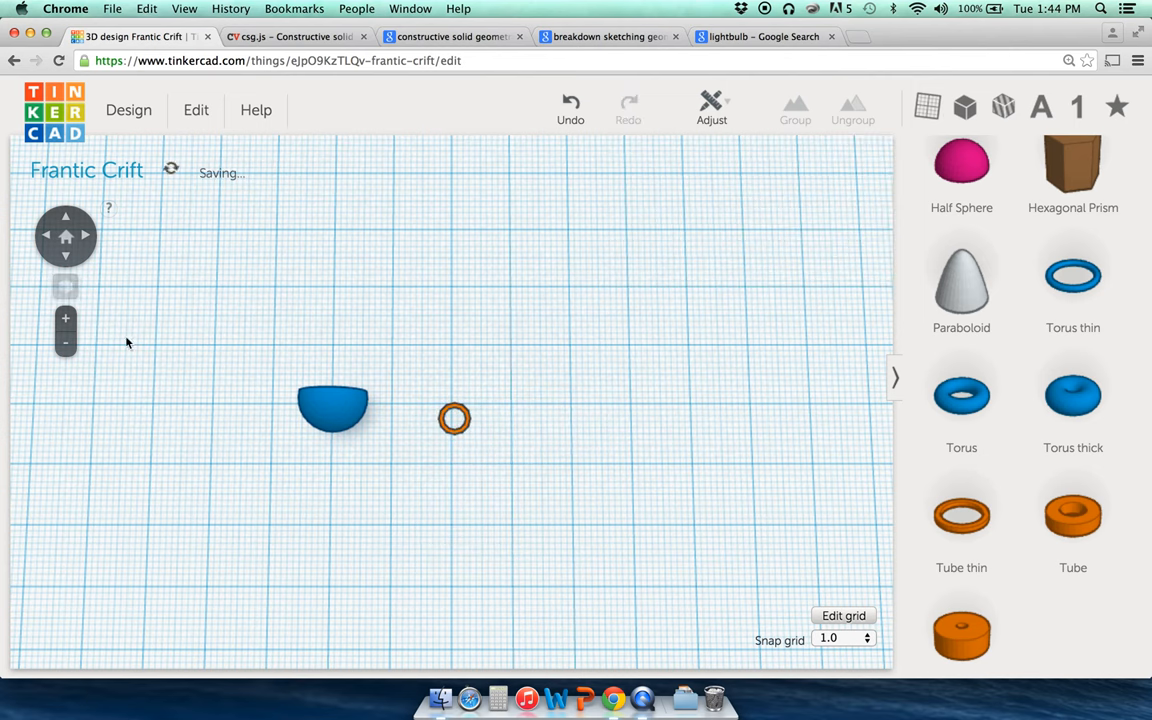
# Step: From the home view, zoom and tilt down onto the small orange ring
pyautogui.click(66, 236)
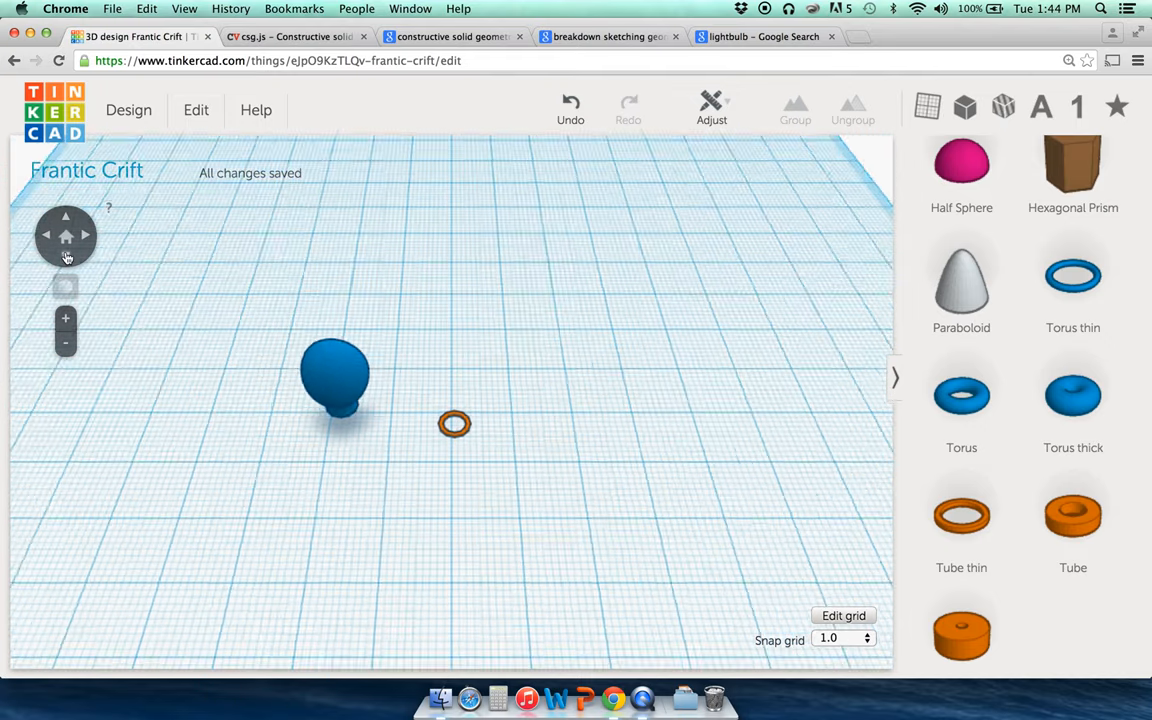
pyautogui.click(466, 425)
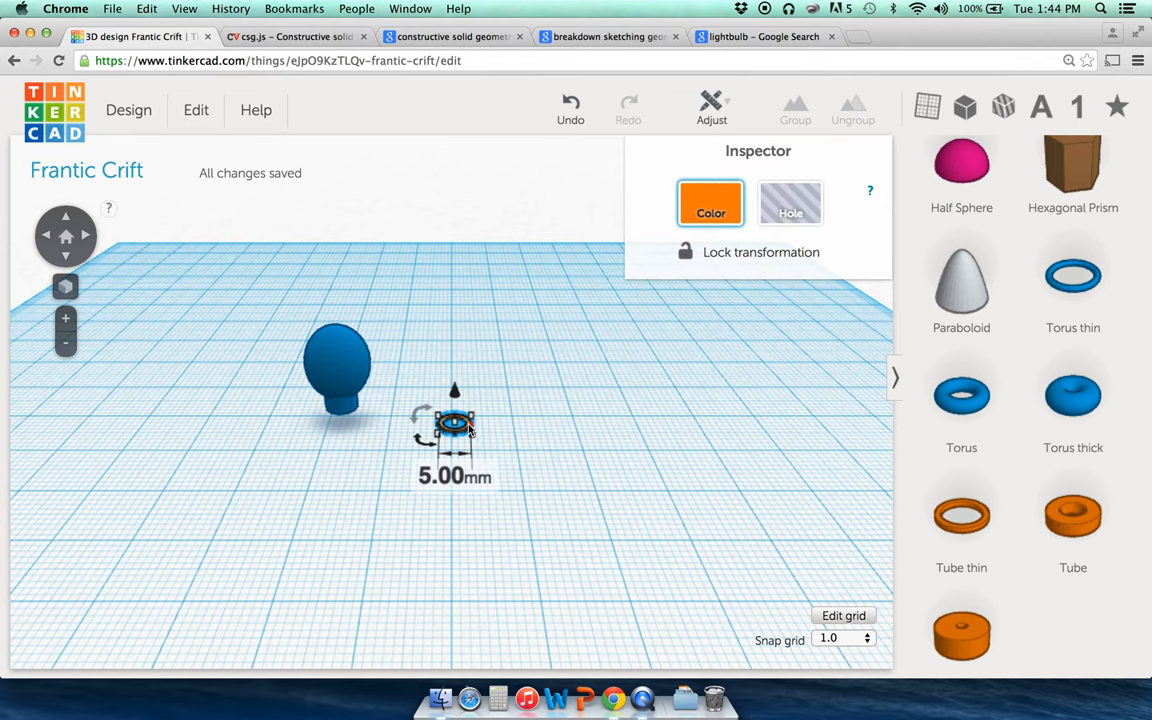
pyautogui.click(66, 319)
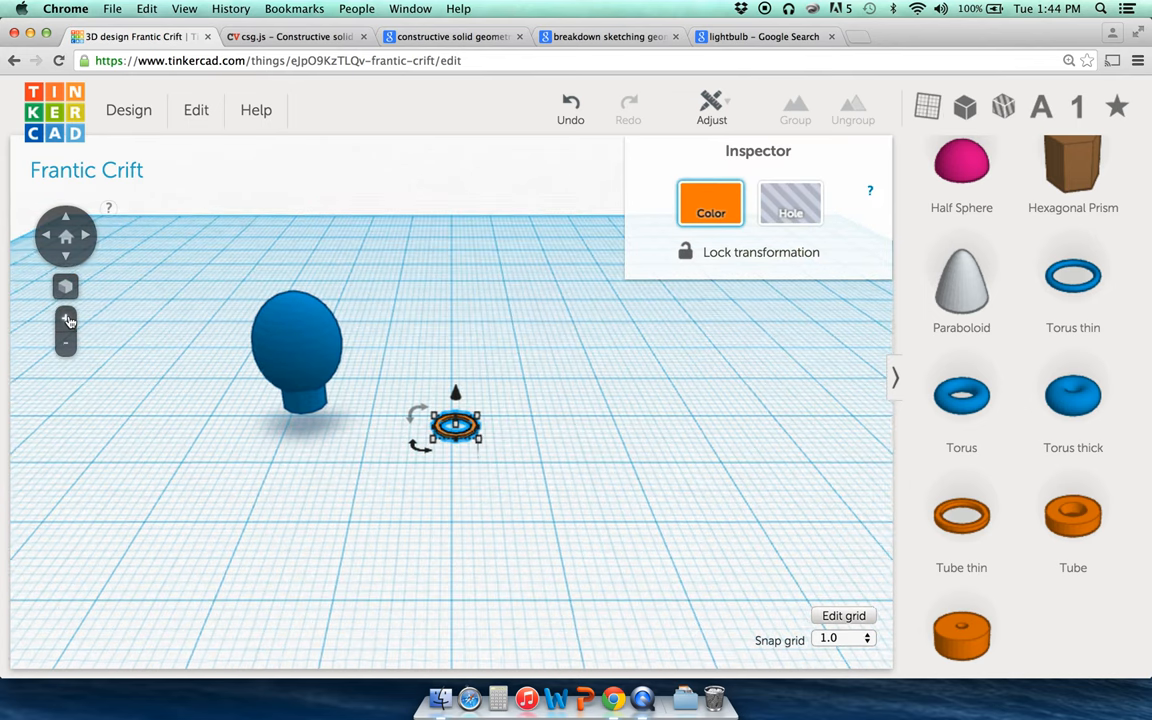
pyautogui.click(66, 319)
pyautogui.click(563, 565)
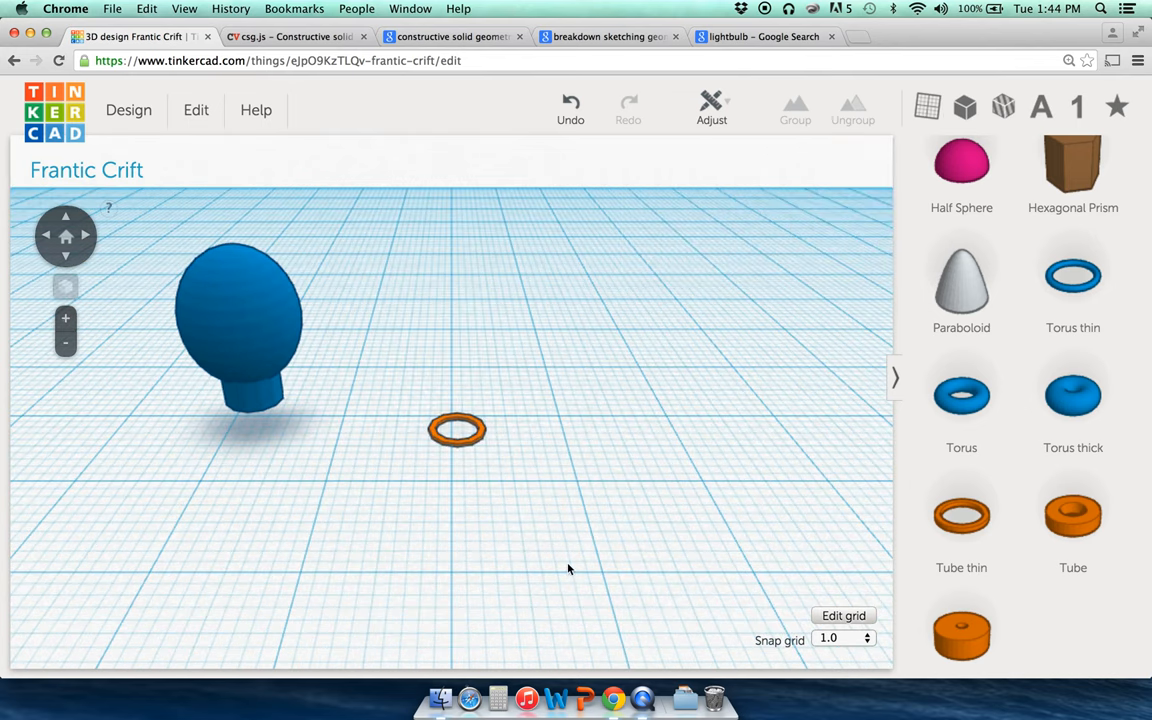
pyautogui.click(474, 443)
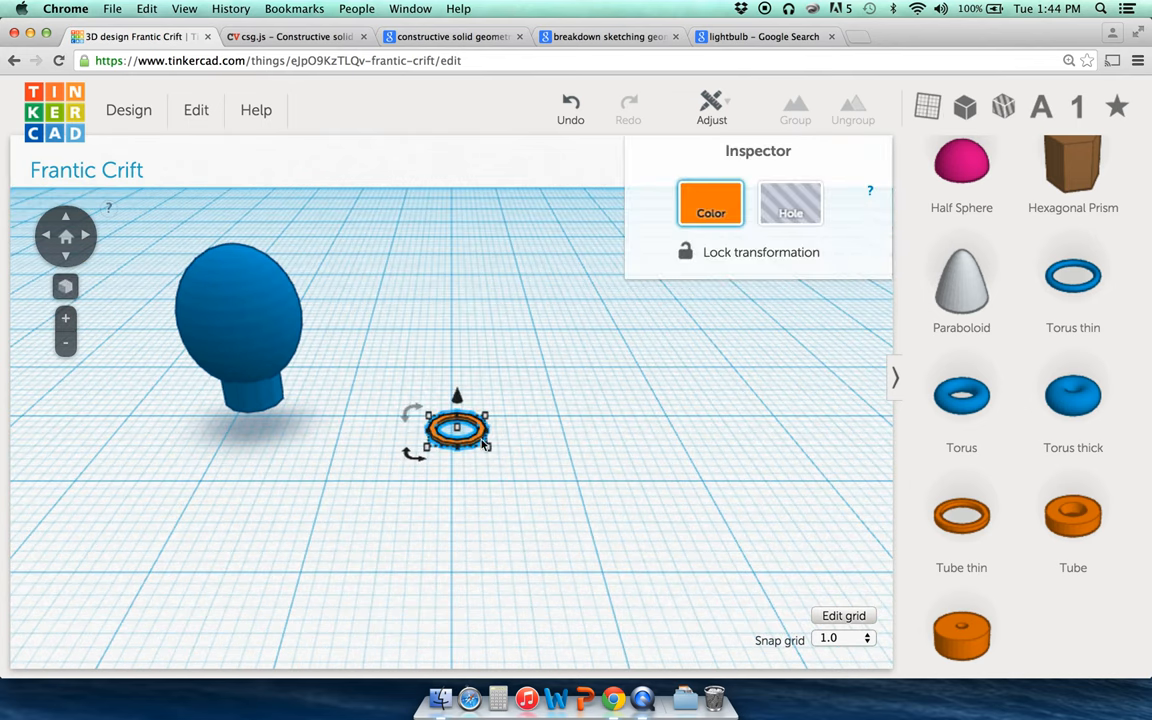
pyautogui.click(65, 257)
pyautogui.click(537, 427)
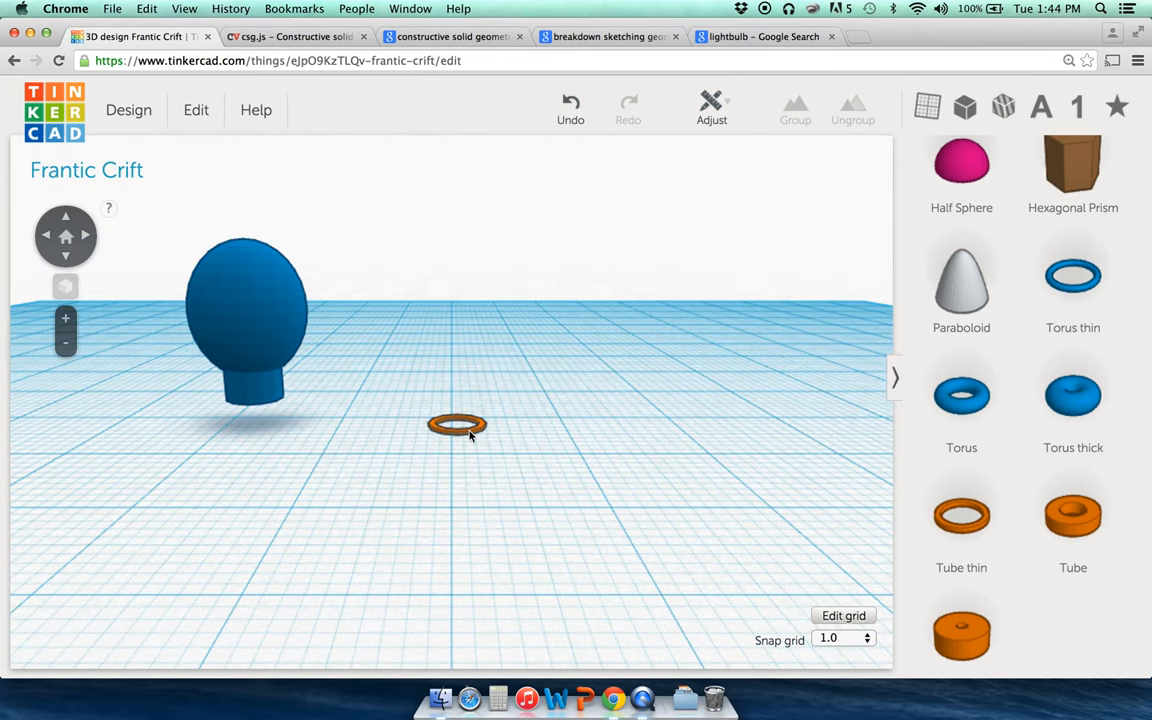
pyautogui.click(471, 433)
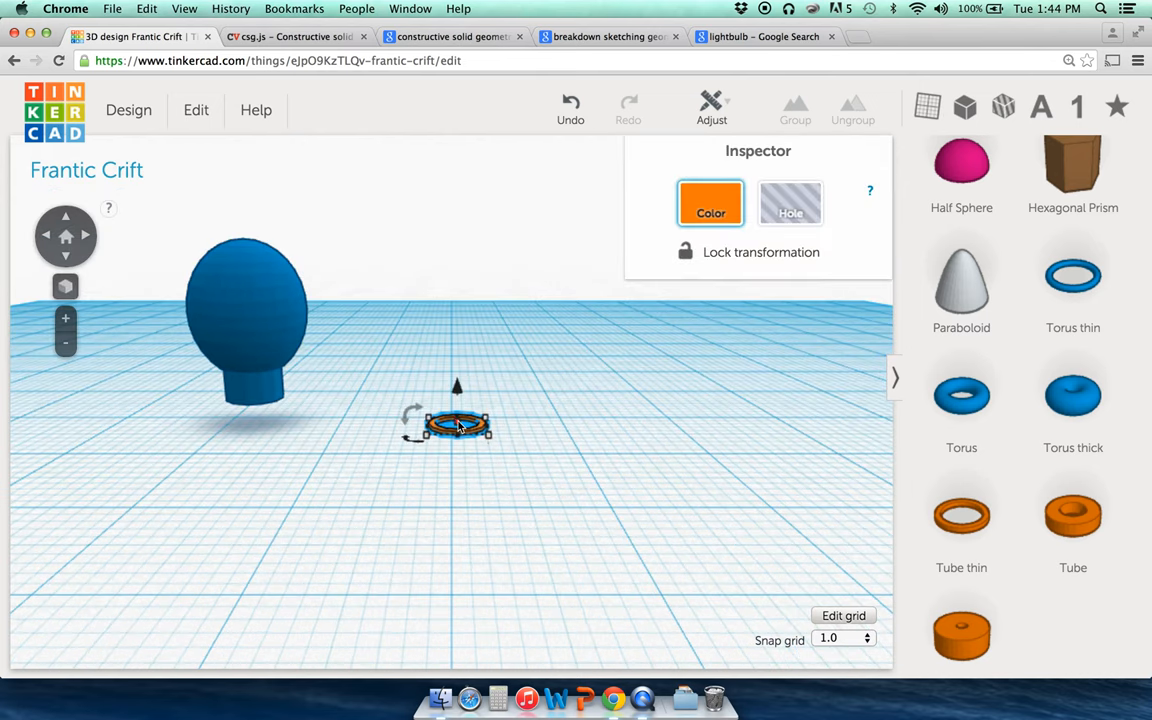
# Step: Zoom close at horizon level and raise the flat ring's height to 1.00 mm
pyautogui.click(66, 320)
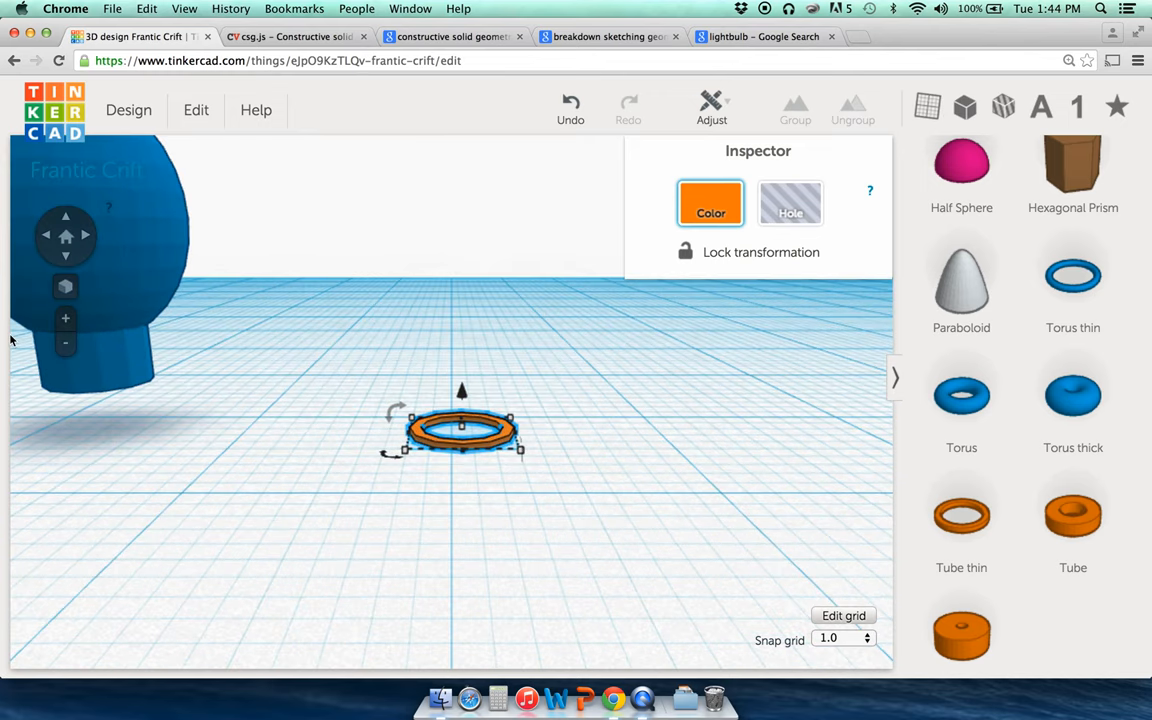
pyautogui.click(66, 258)
pyautogui.click(302, 362)
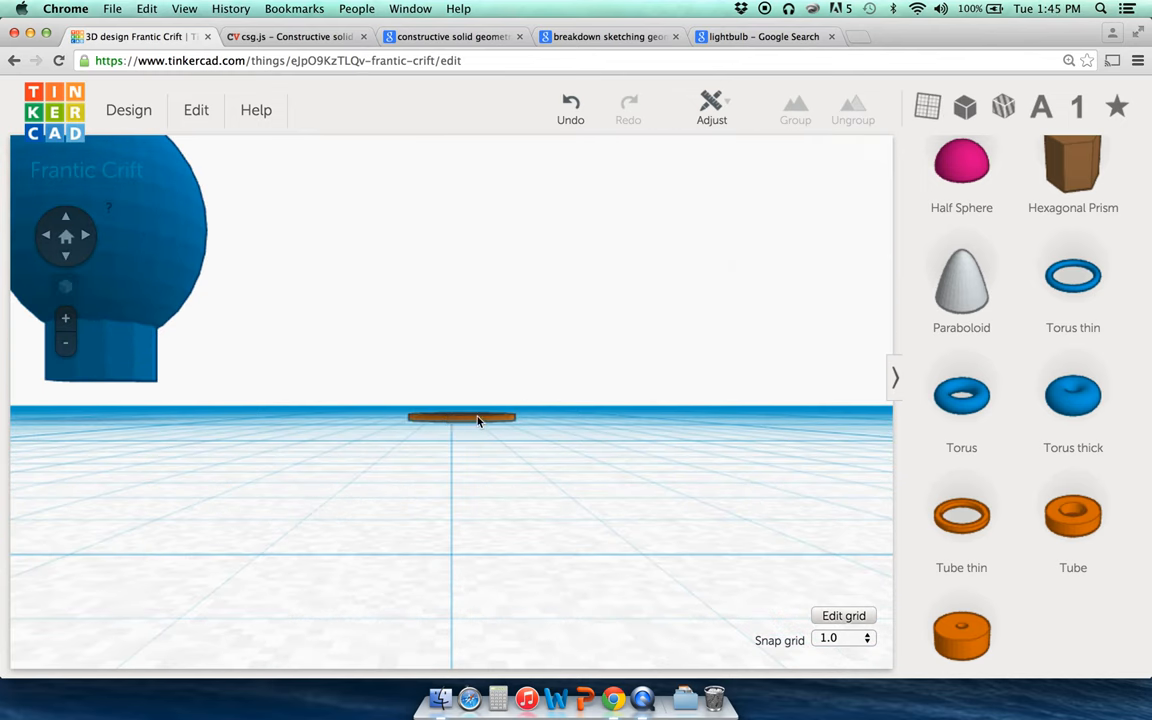
pyautogui.click(475, 420)
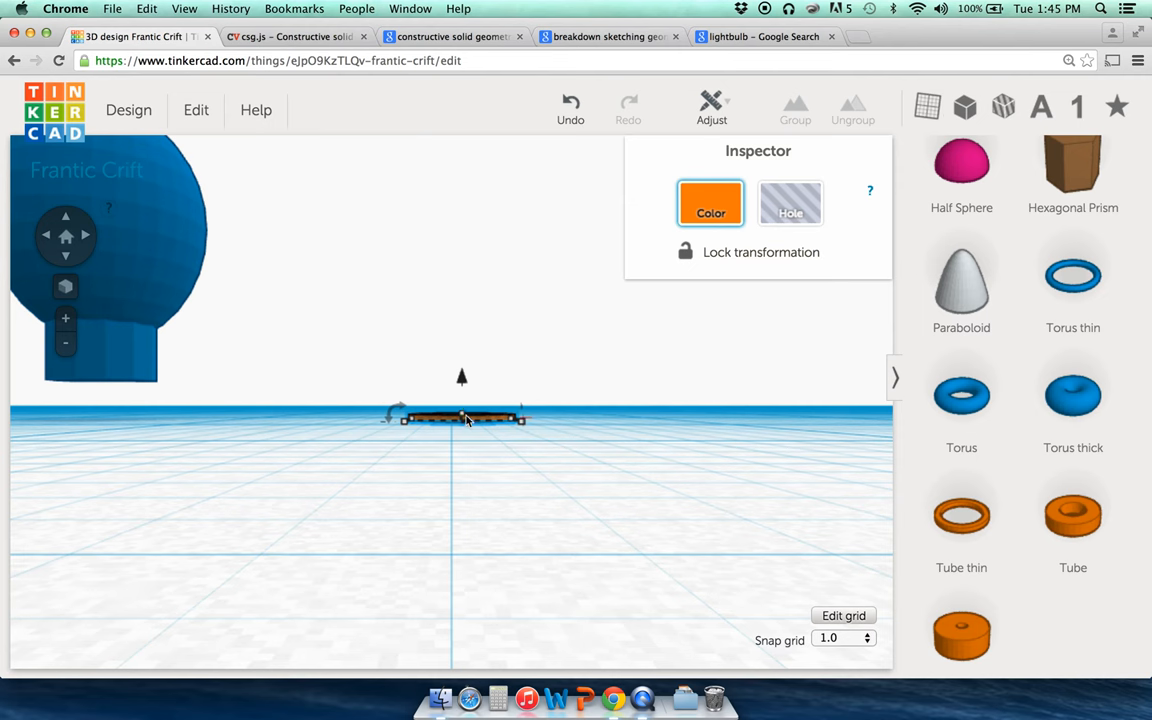
pyautogui.moveTo(464, 415); pyautogui.dragTo(466, 411)
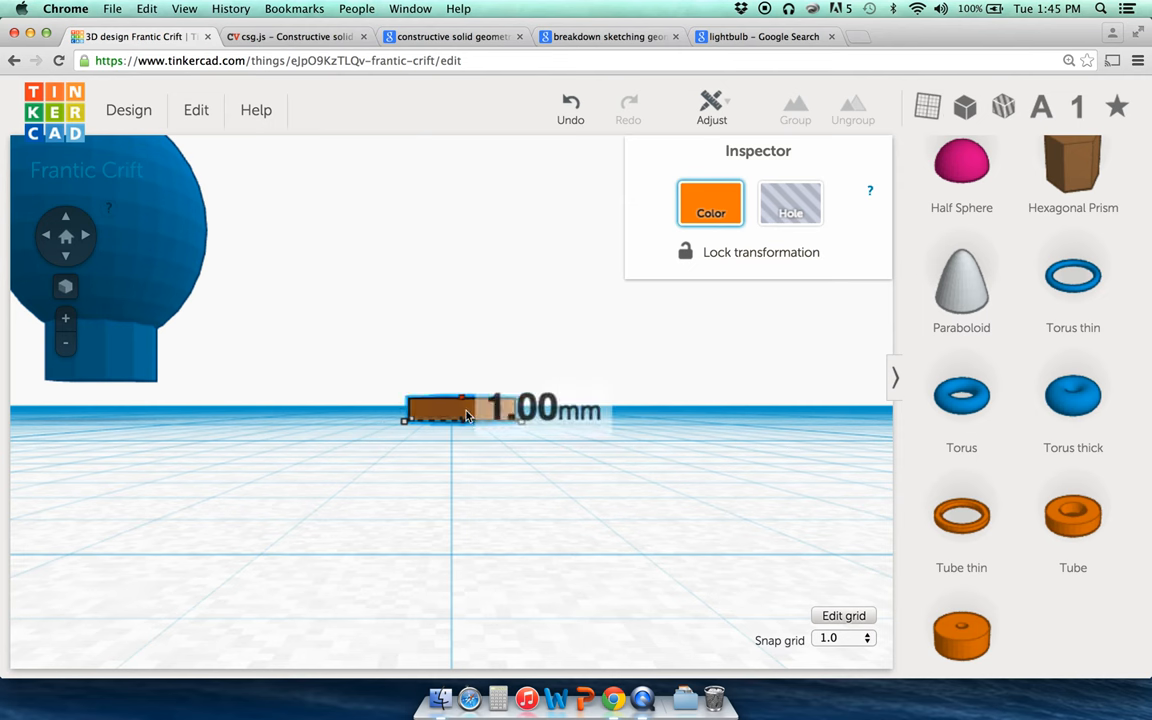
pyautogui.click(483, 350)
pyautogui.click(66, 234)
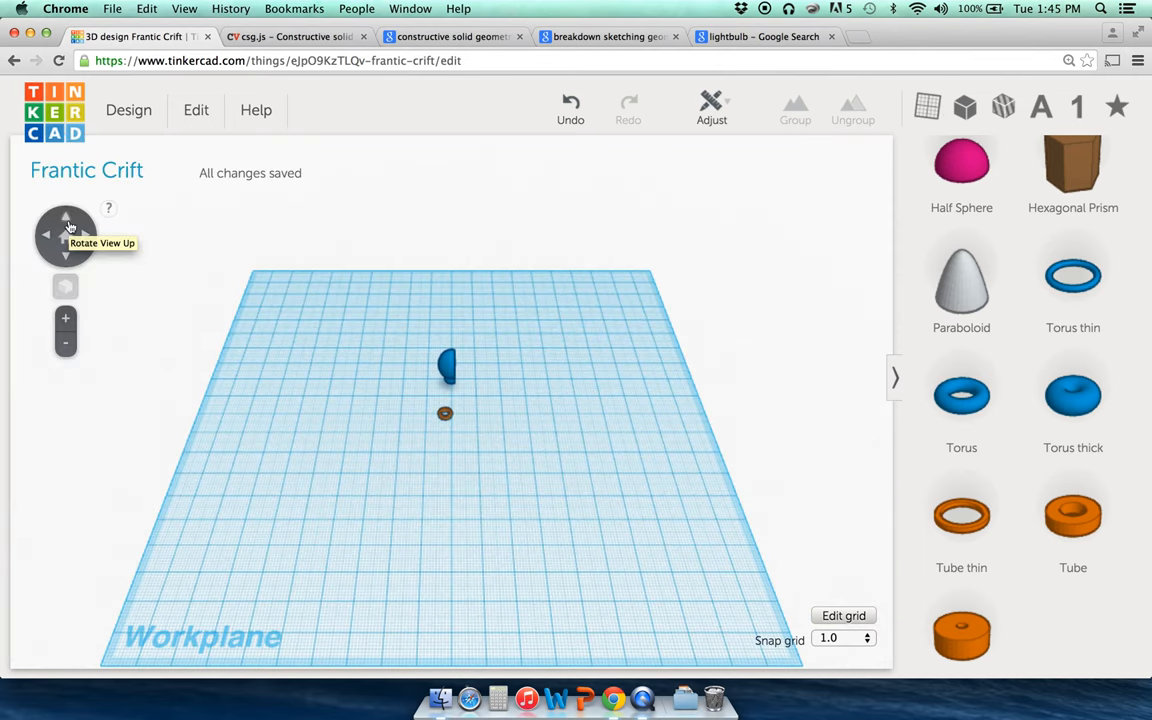
# Step: Delete the small ring and drag in a Tube thin, shrinking it to 8 mm across
pyautogui.click(446, 416)
pyautogui.press('Delete')
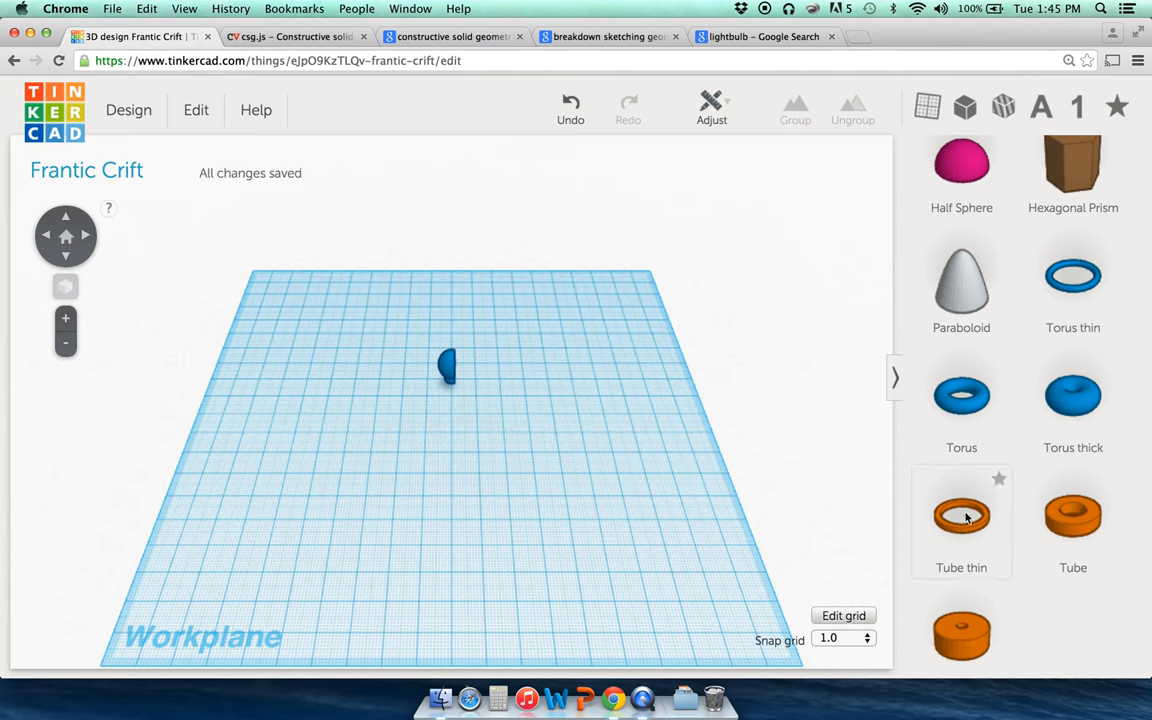
pyautogui.moveTo(961, 515); pyautogui.dragTo(488, 485)
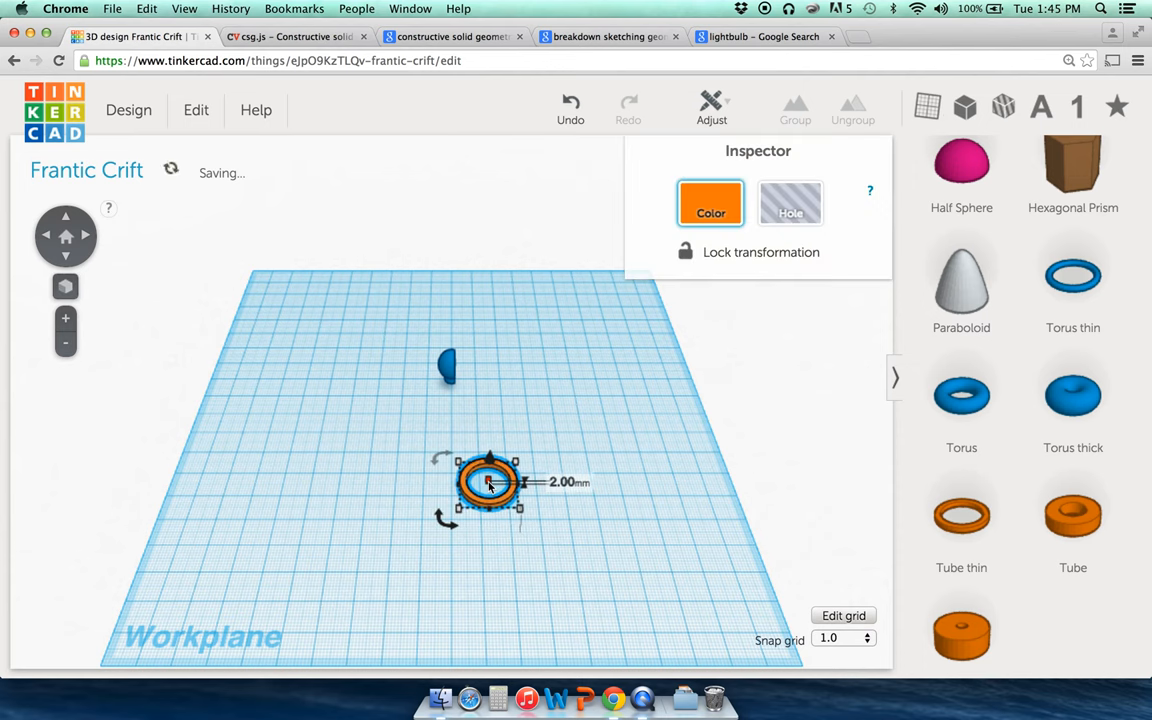
pyautogui.moveTo(519, 510)
pyautogui.moveTo(519, 510); pyautogui.dragTo(479, 484)
pyautogui.click(490, 407)
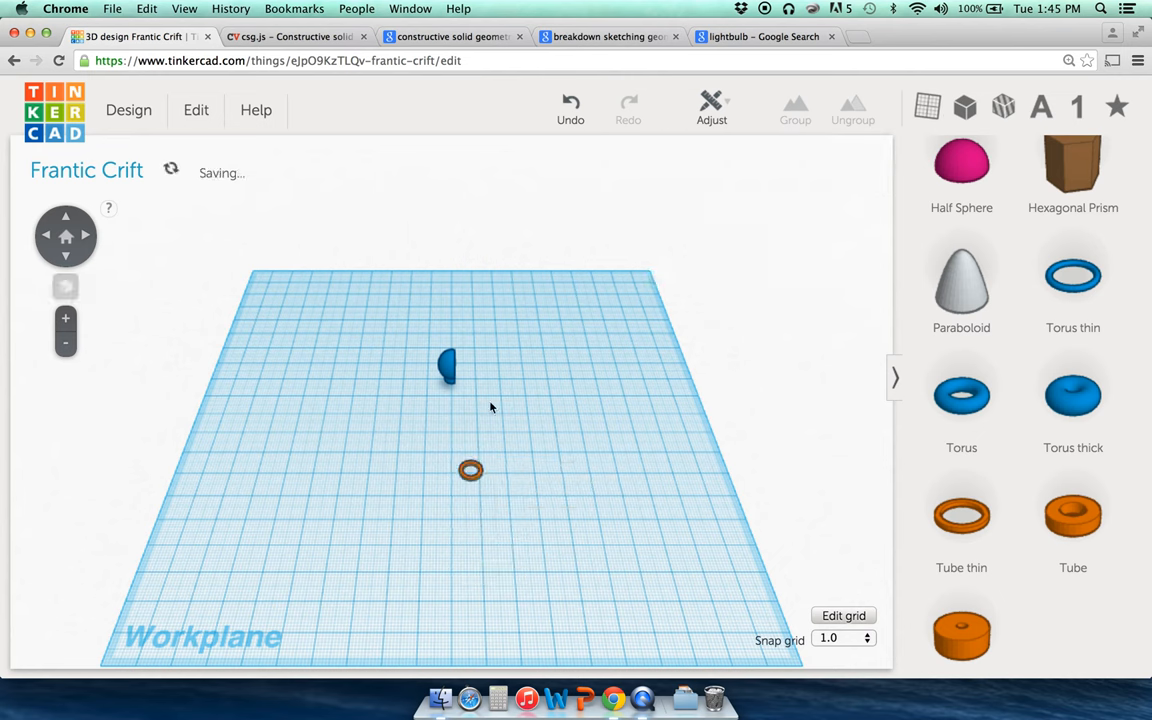
# Step: Shrink the orange thin tube further to 6 mm across
pyautogui.click(45, 247)
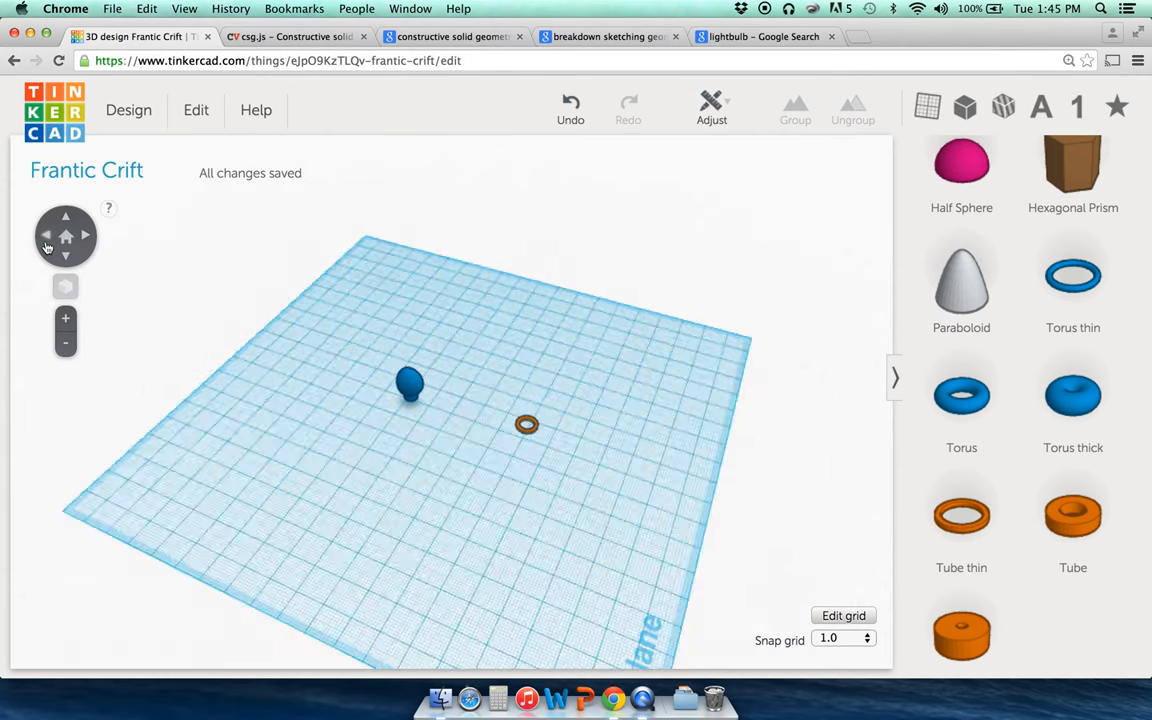
pyautogui.click(65, 236)
pyautogui.click(530, 401)
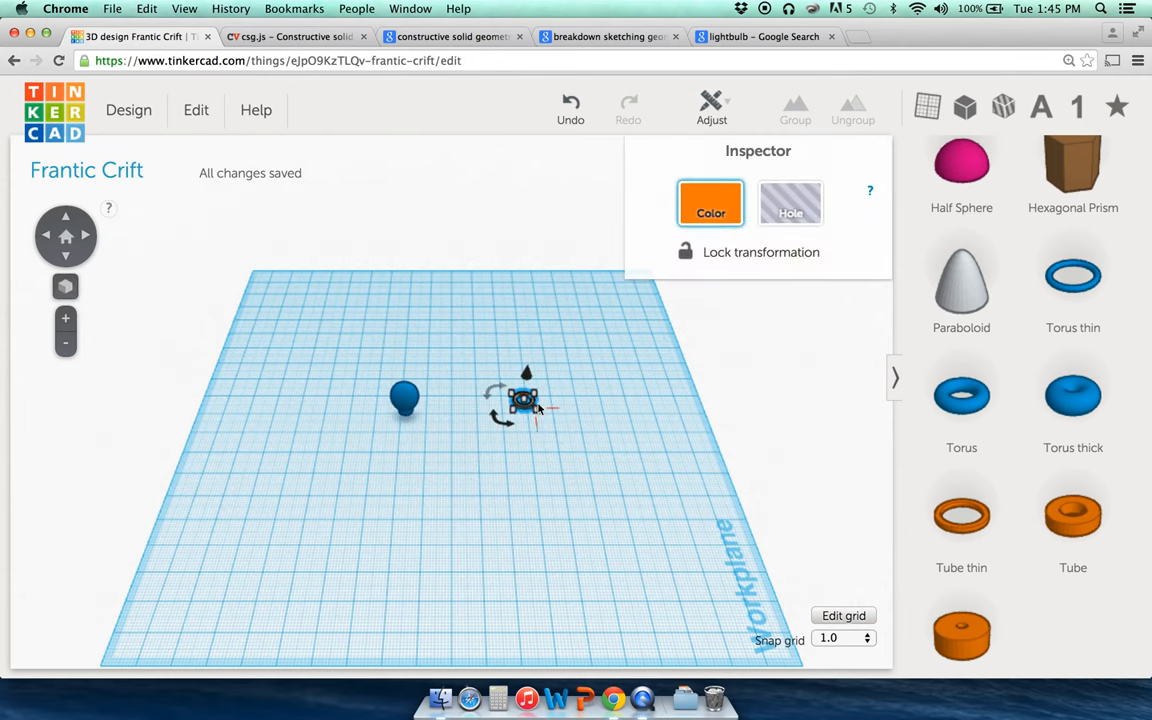
pyautogui.moveTo(532, 405); pyautogui.dragTo(529, 408)
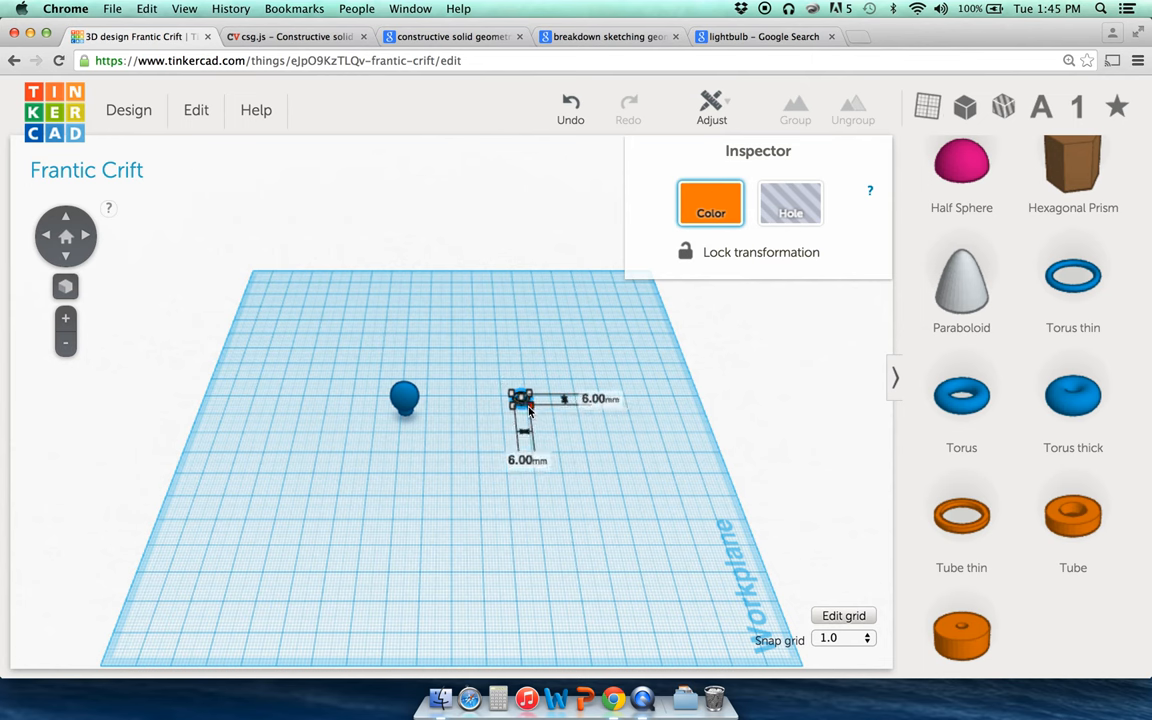
pyautogui.click(487, 404)
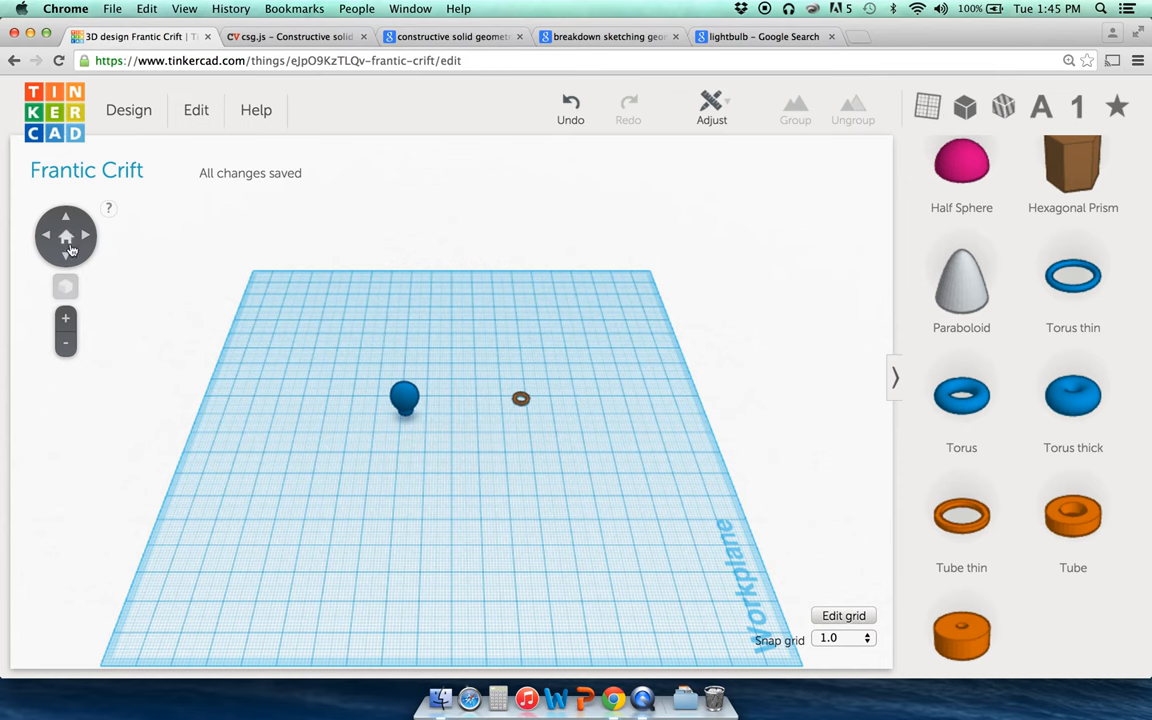
# Step: Rotate the thin tube 90° so it stands upright beside the bulb
pyautogui.click(66, 318)
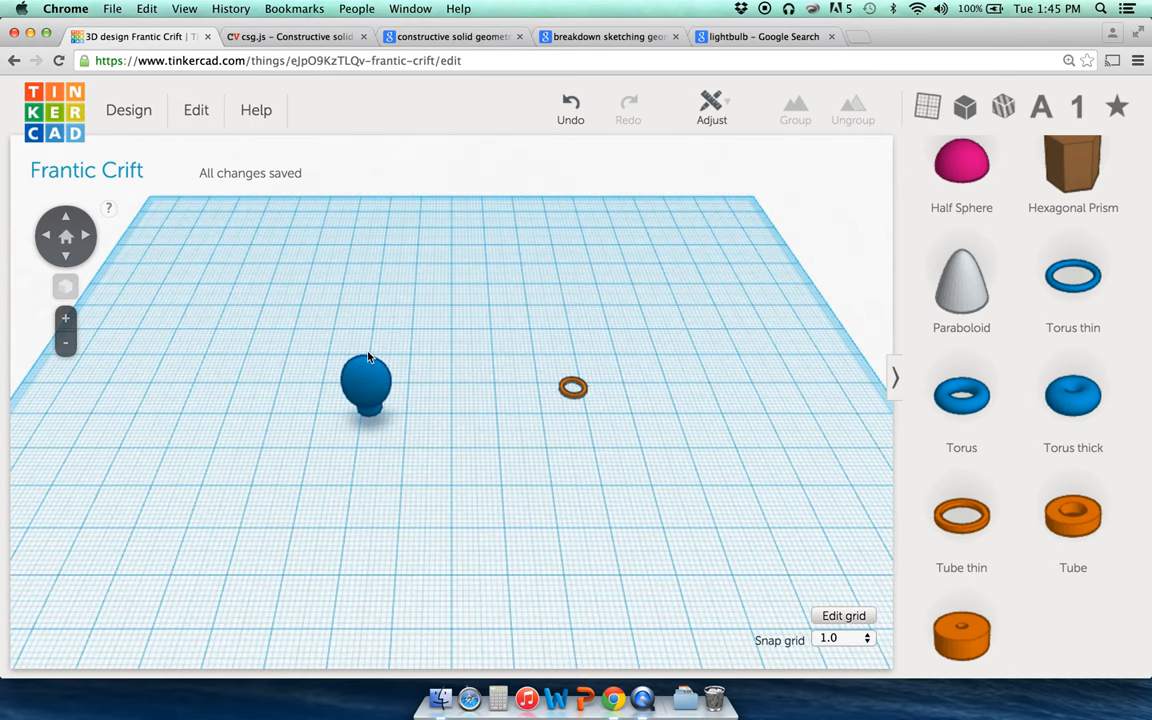
pyautogui.click(573, 393)
pyautogui.click(637, 395)
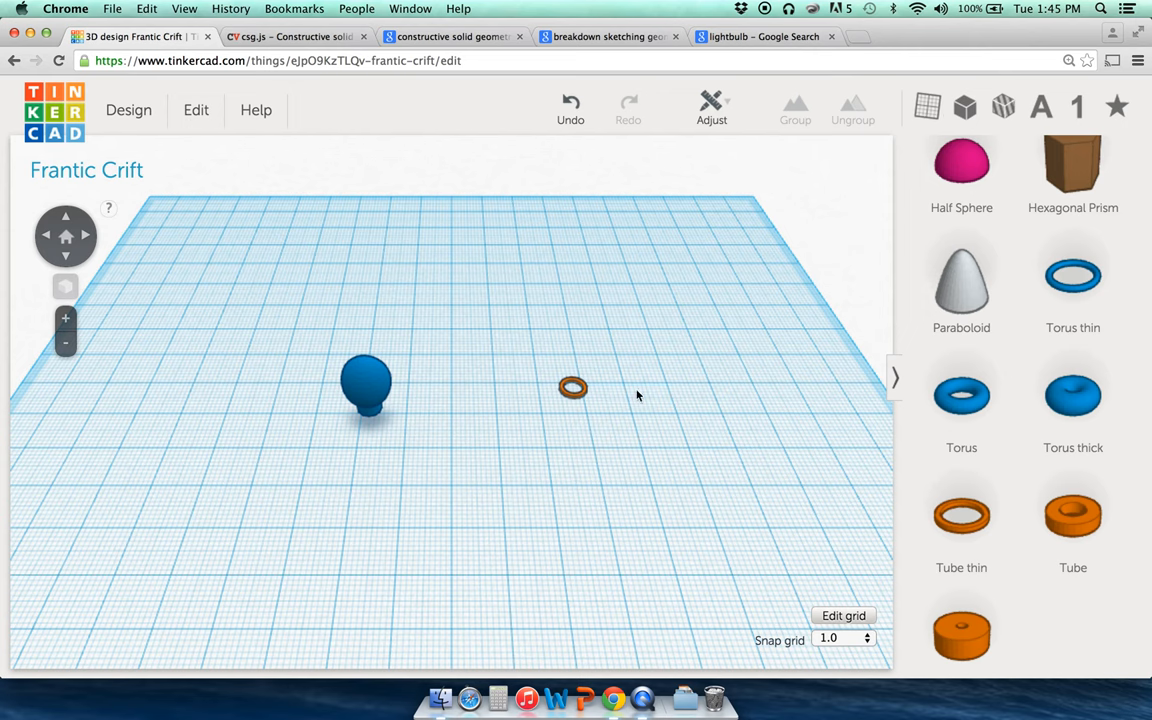
pyautogui.click(579, 398)
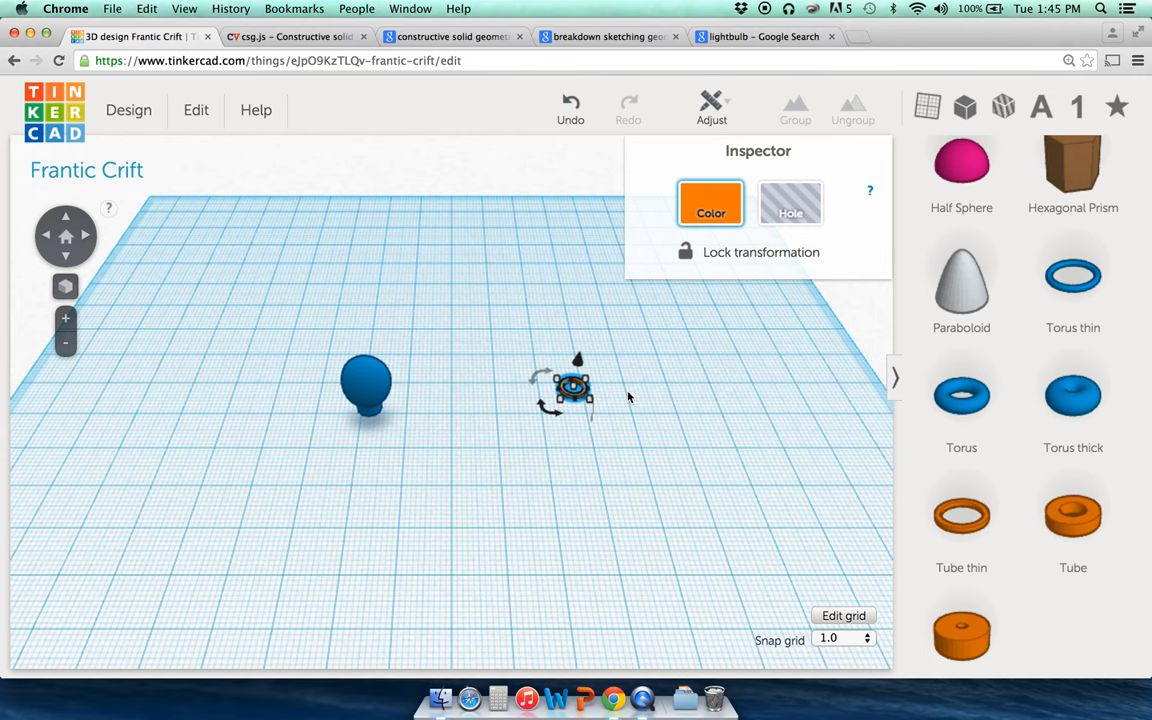
pyautogui.moveTo(543, 377); pyautogui.dragTo(537, 378)
pyautogui.moveTo(543, 413); pyautogui.dragTo(540, 330)
pyautogui.moveTo(537, 377); pyautogui.dragTo(555, 441)
pyautogui.click(612, 435)
# Step: Rotate the tube another 90° around a second axis to face the front
pyautogui.click(577, 403)
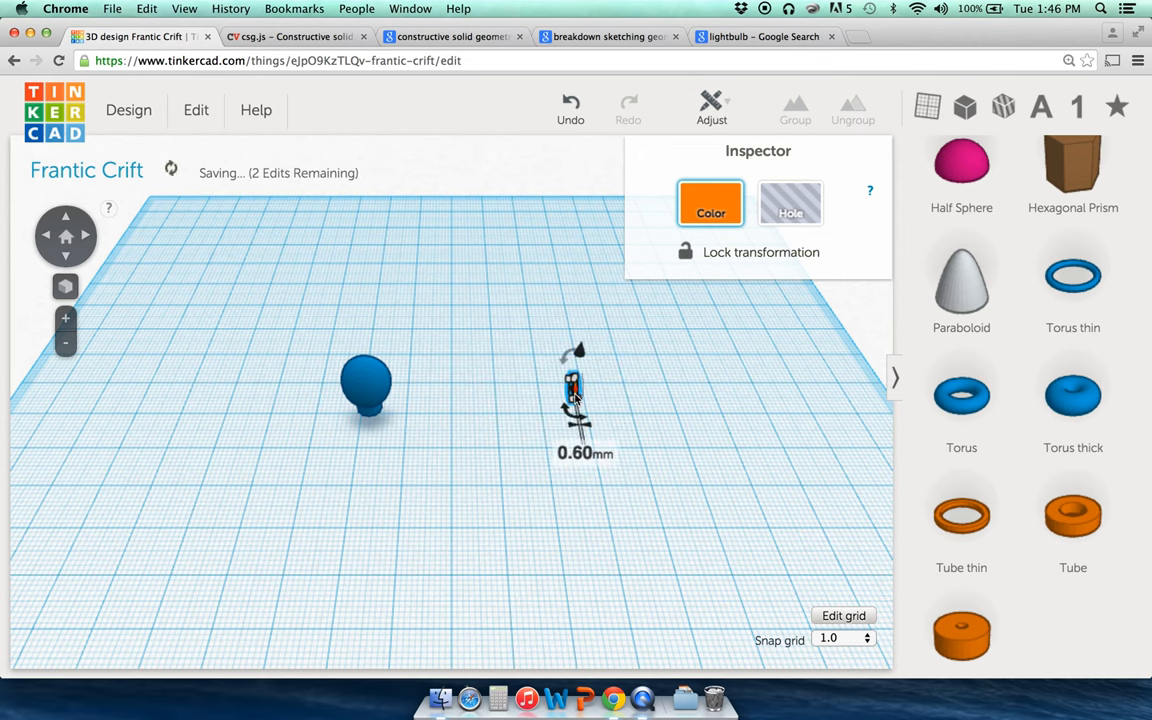
pyautogui.moveTo(577, 422); pyautogui.dragTo(627, 399)
pyautogui.click(666, 406)
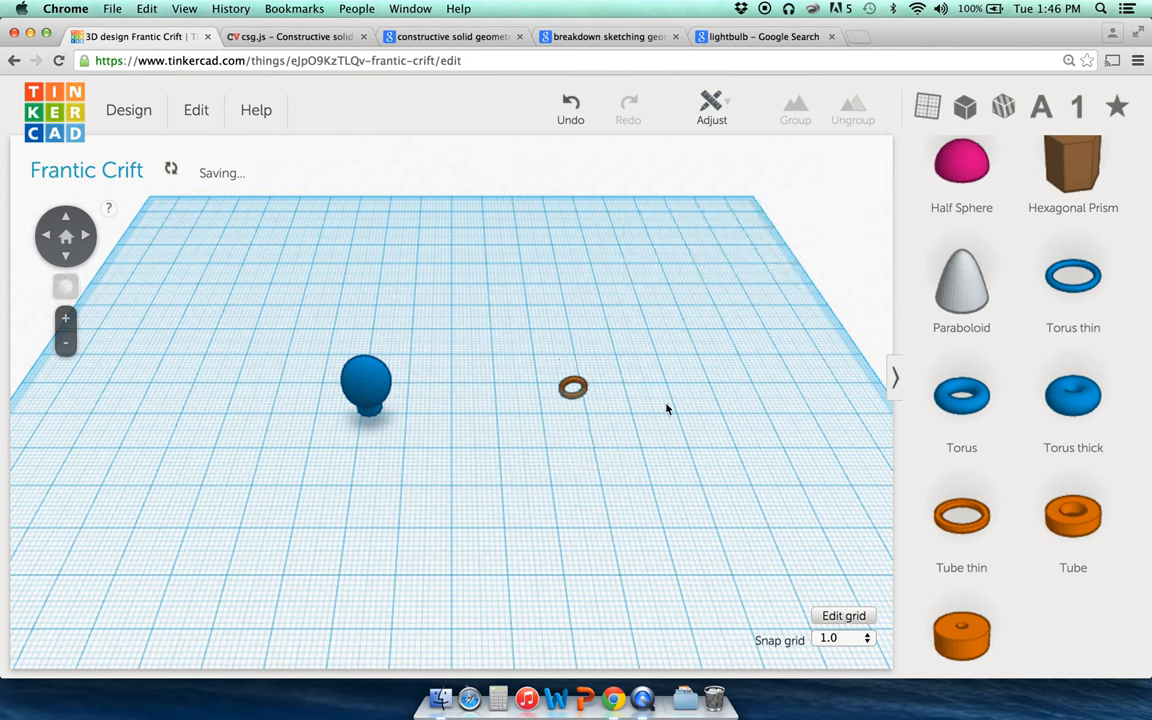
pyautogui.click(572, 391)
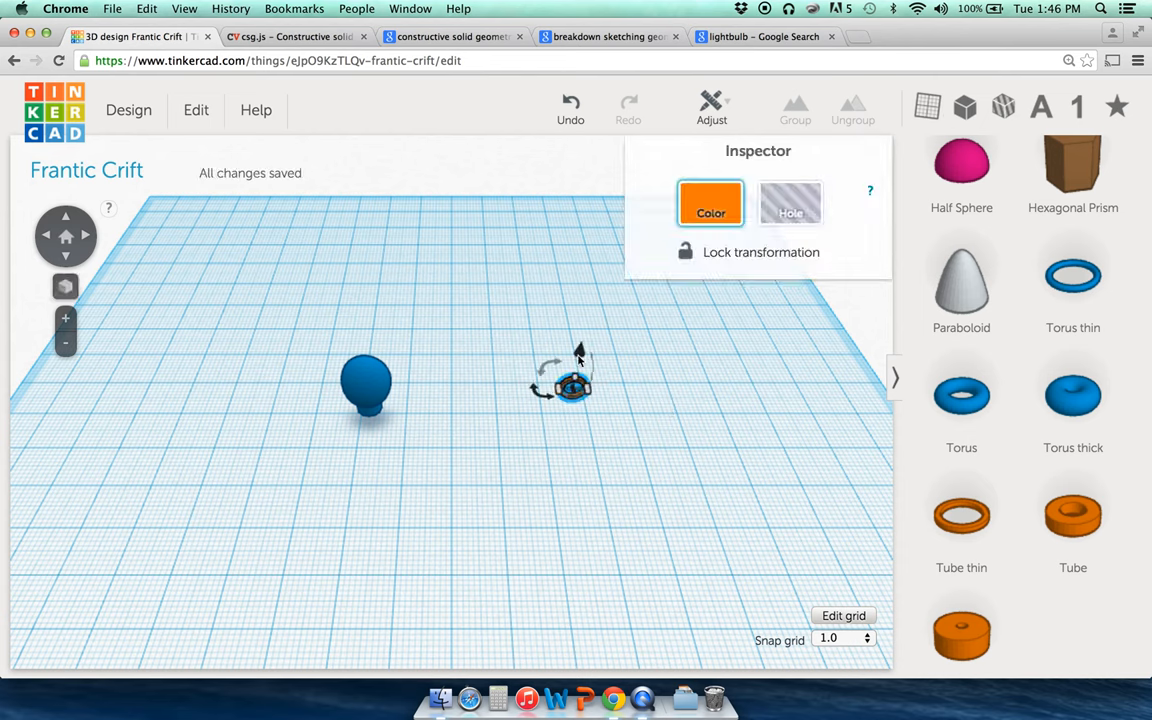
# Step: Select the orange ring with the blue bulb and centre them along one axis using Align
pyautogui.keyDown('shift'); pyautogui.click(358, 375); pyautogui.keyUp('shift')
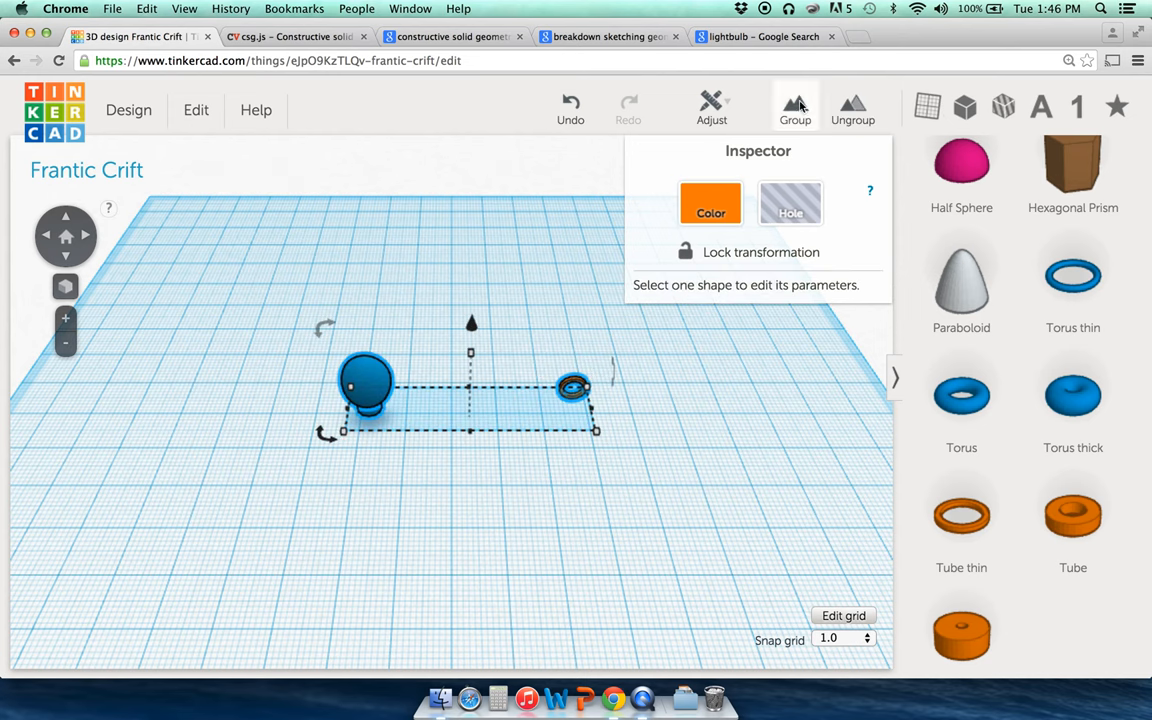
pyautogui.click(710, 108)
pyautogui.click(716, 146)
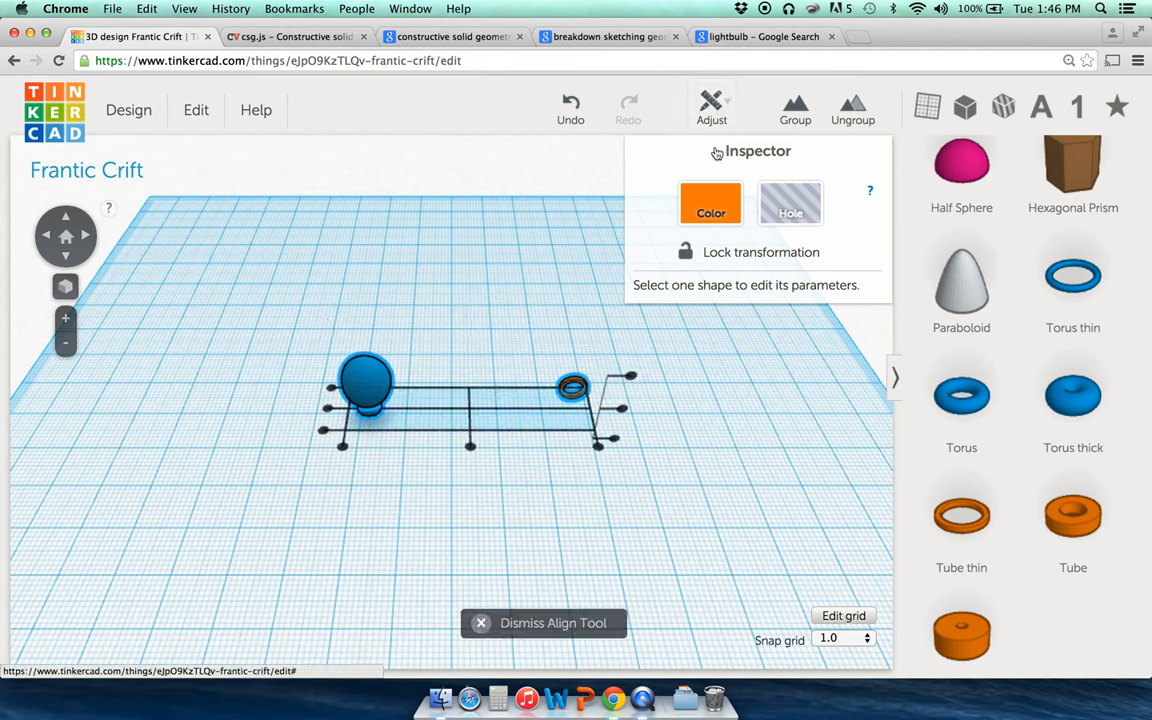
pyautogui.click(631, 377)
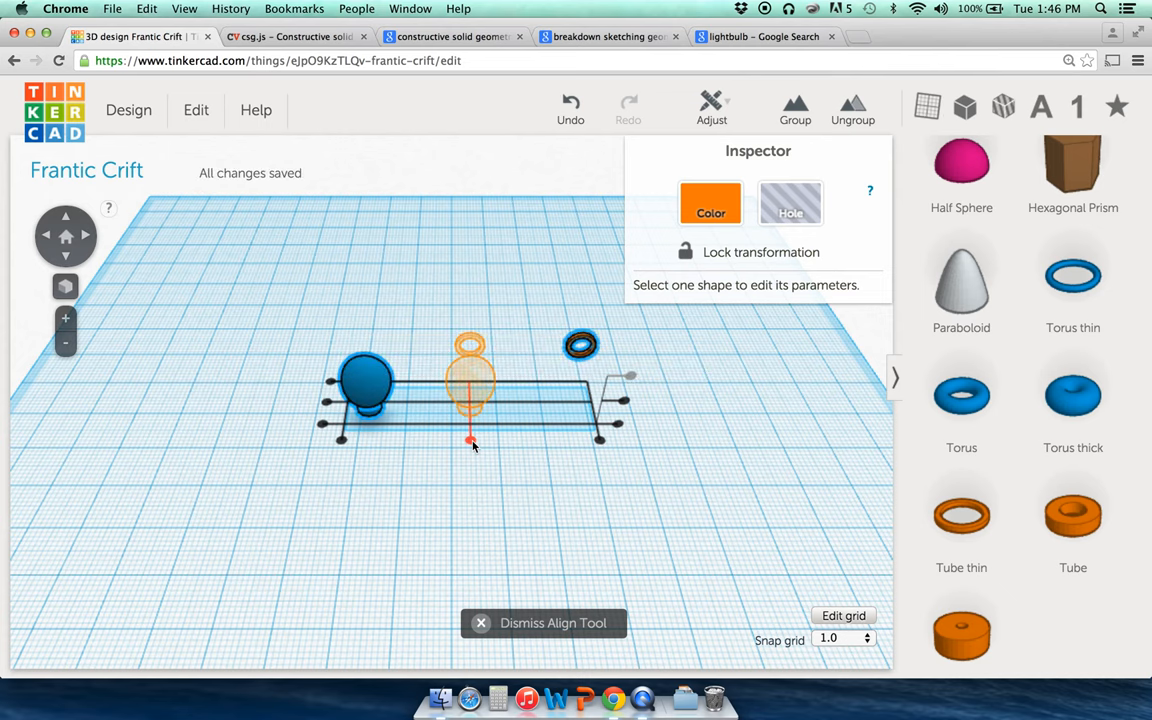
pyautogui.click(471, 440)
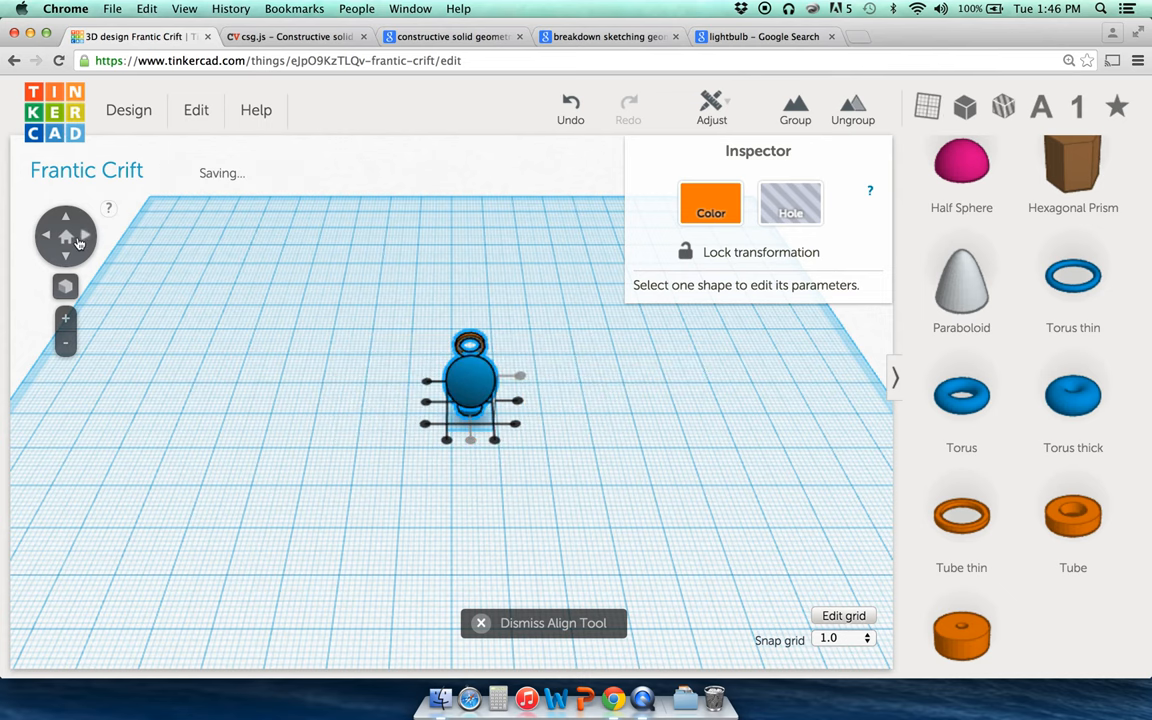
# Step: Centre the ring on the bulb along the remaining two axes, including depth
pyautogui.click(84, 236)
pyautogui.click(84, 236)
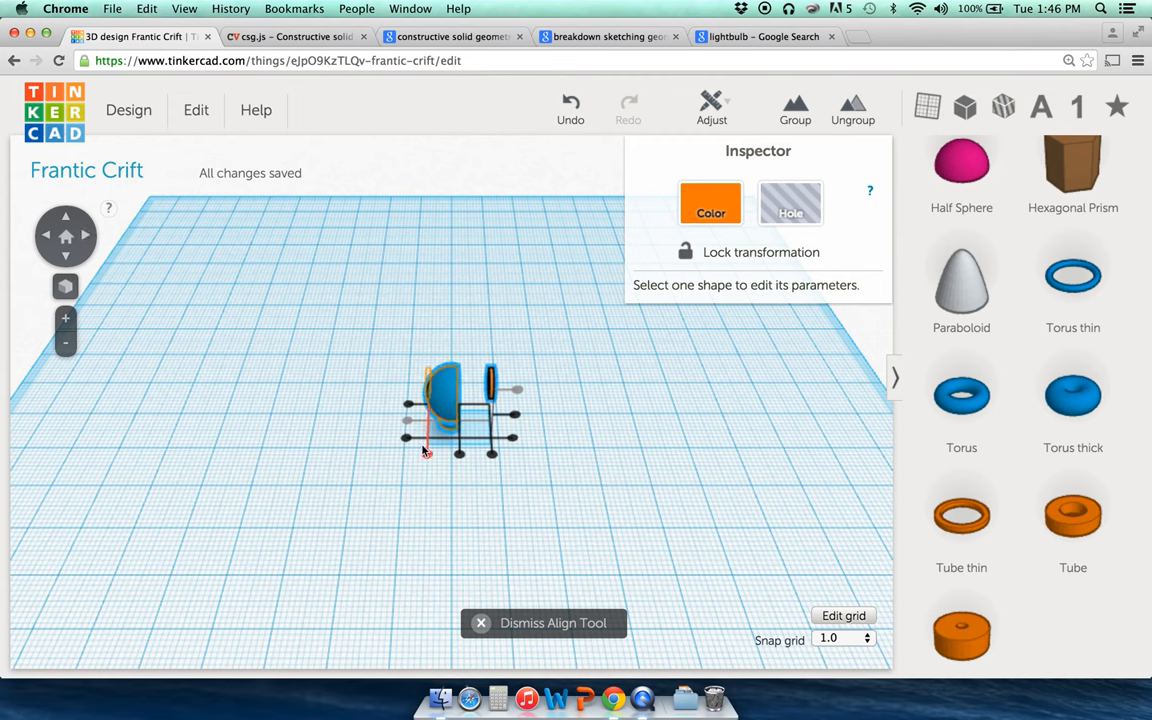
pyautogui.click(515, 389)
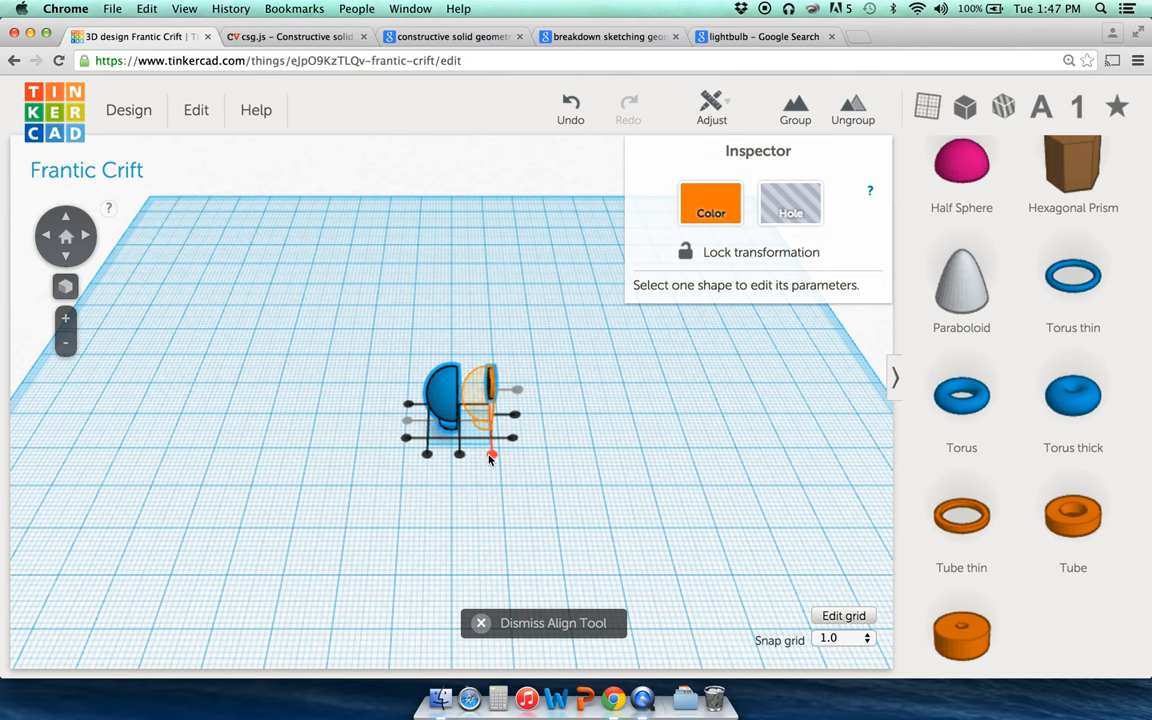
pyautogui.click(65, 320)
pyautogui.click(65, 320)
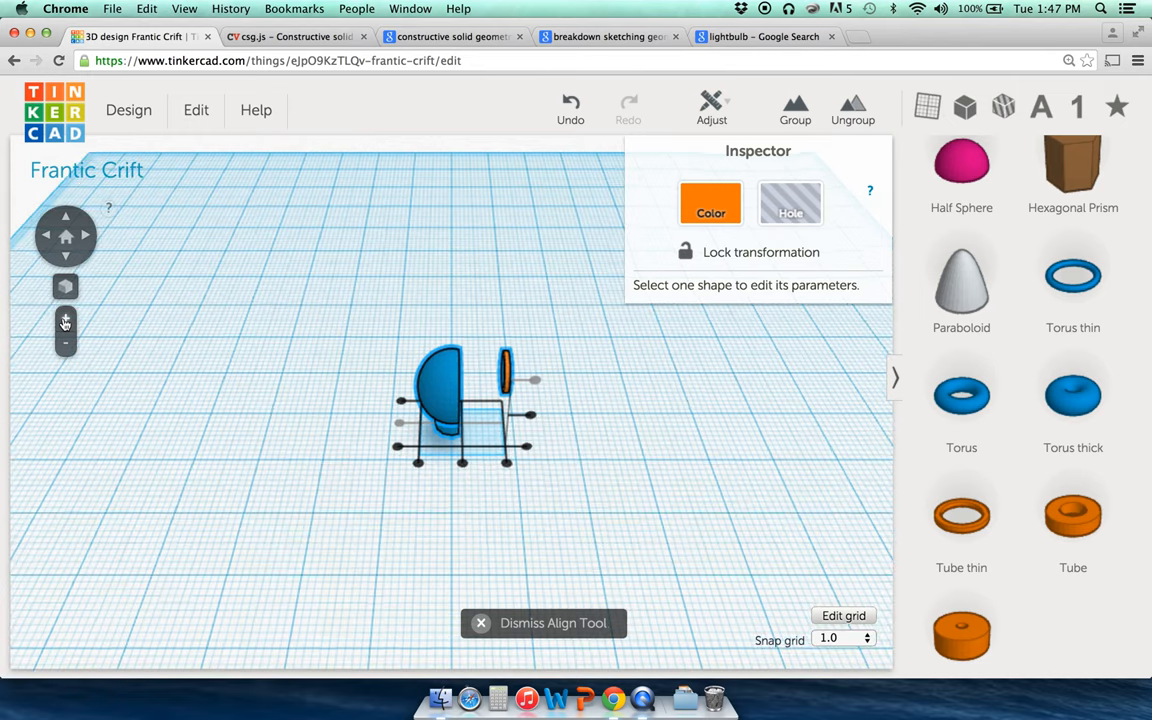
pyautogui.click(65, 320)
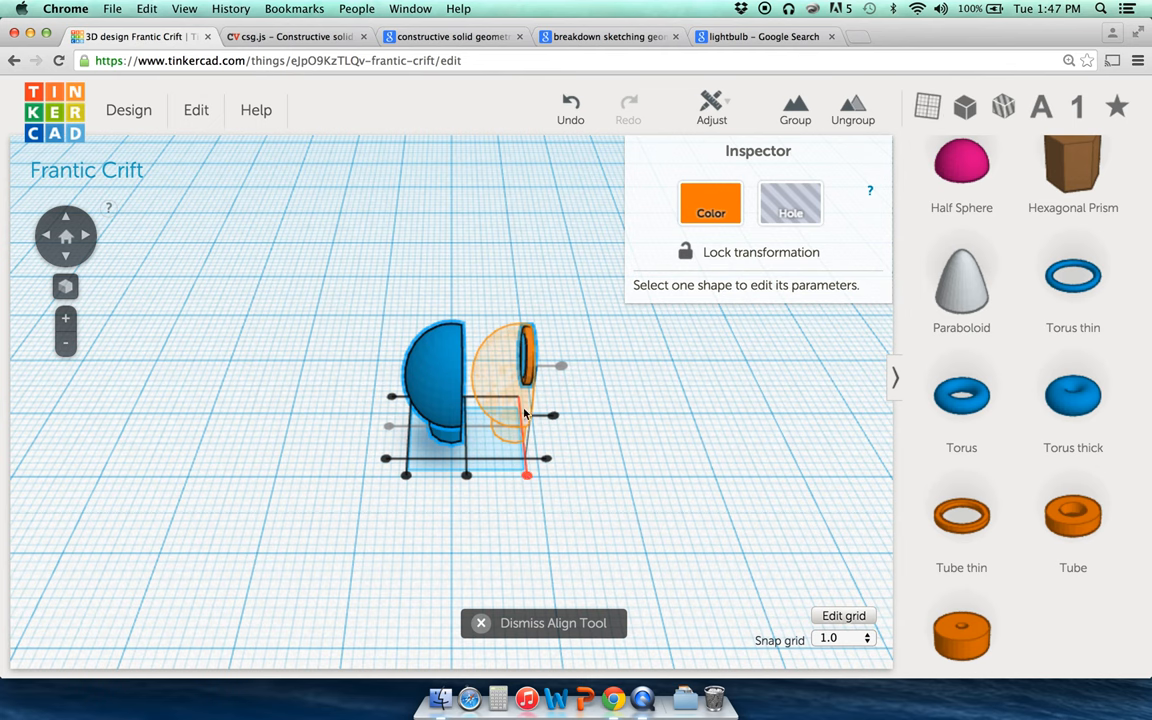
pyautogui.click(527, 477)
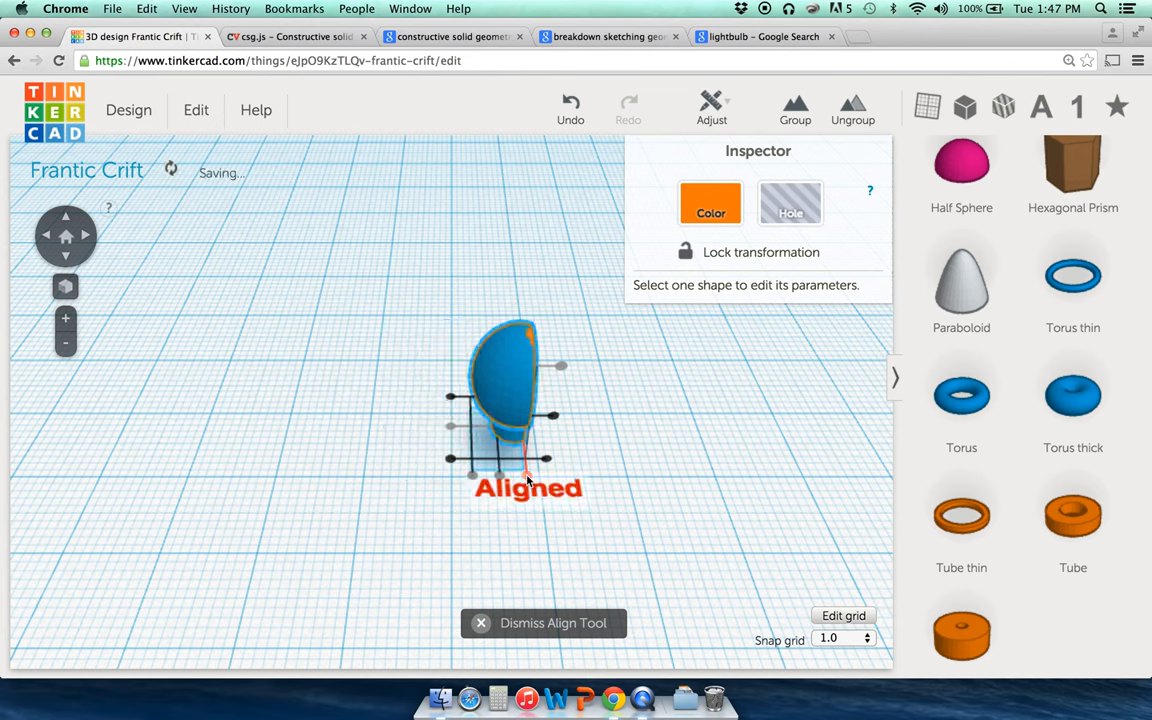
pyautogui.click(575, 356)
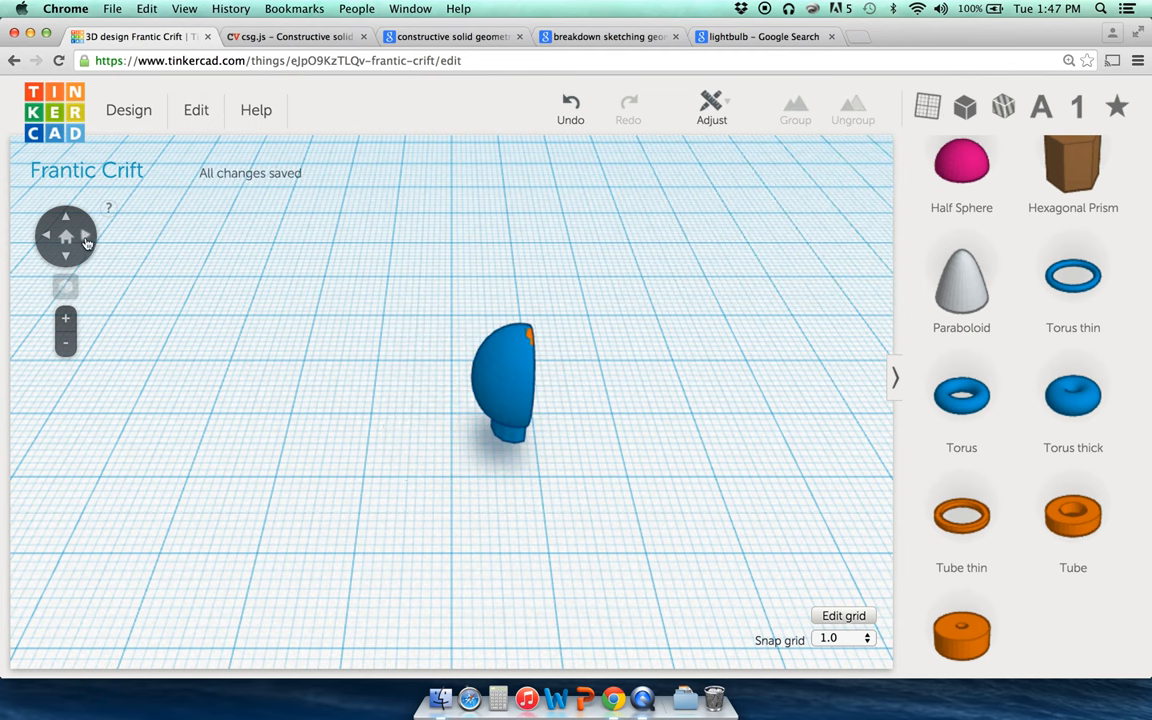
pyautogui.click(85, 238)
# Step: Raise the orange ring to 13.02 mm elevation so it stands on top of the bulb
pyautogui.click(411, 367)
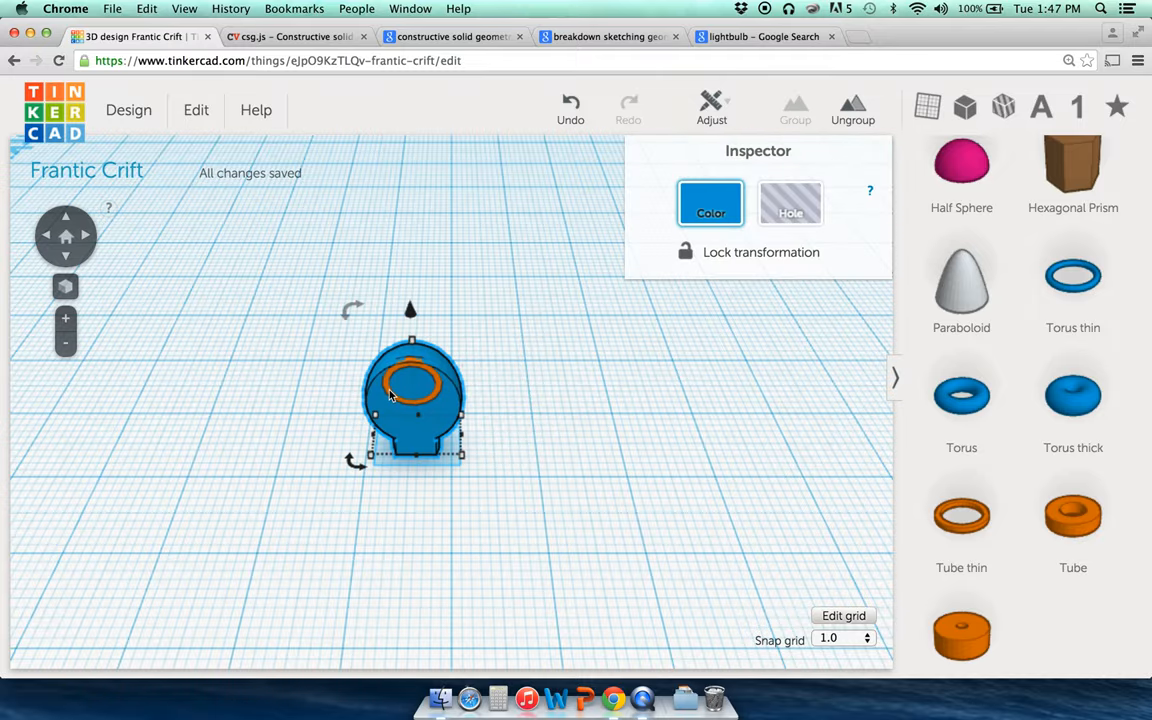
pyautogui.click(390, 394)
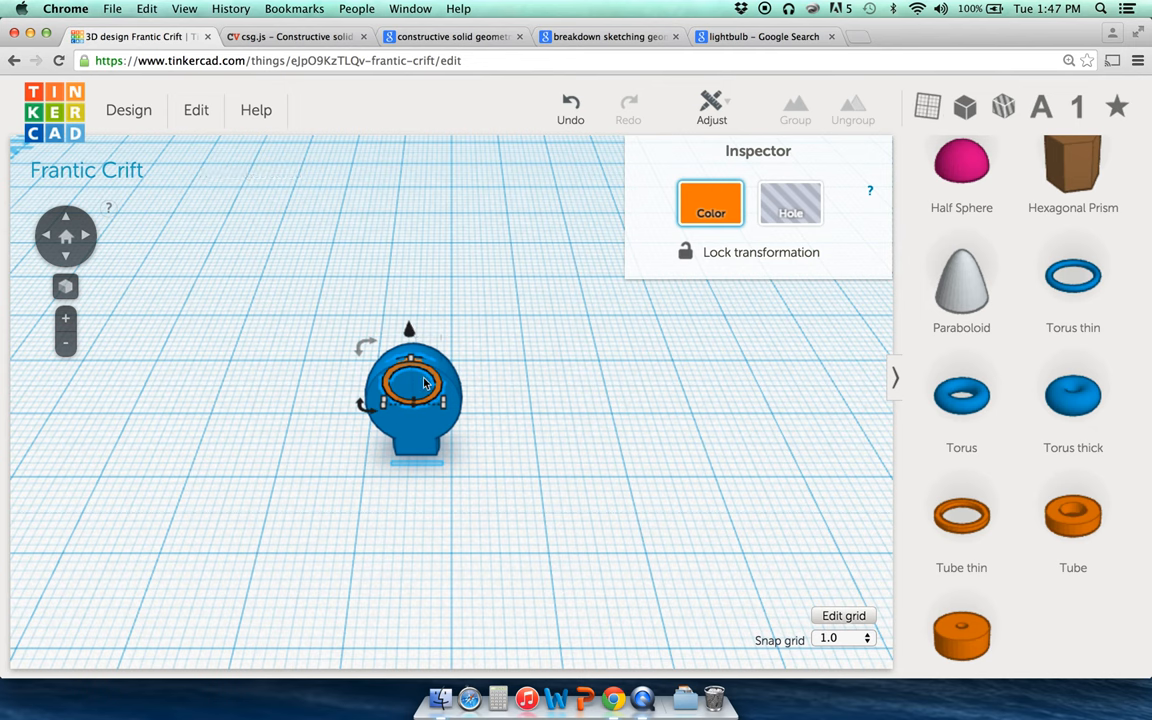
pyautogui.moveTo(408, 332); pyautogui.dragTo(408, 310)
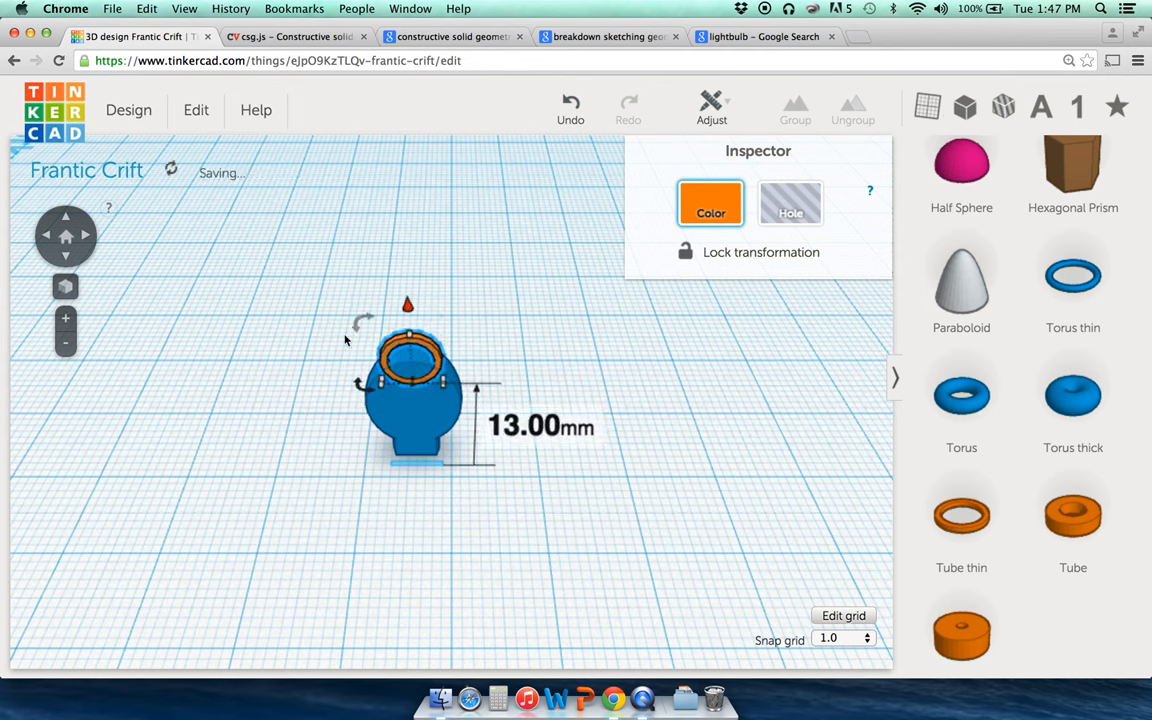
pyautogui.click(88, 237)
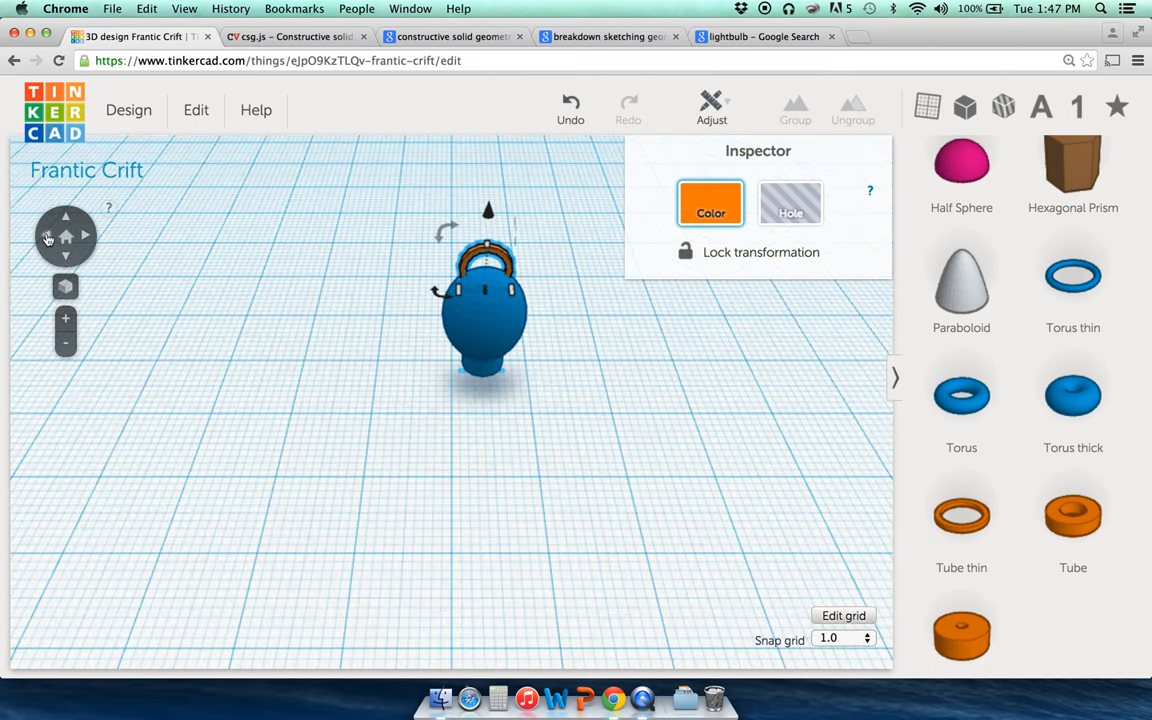
pyautogui.click(64, 288)
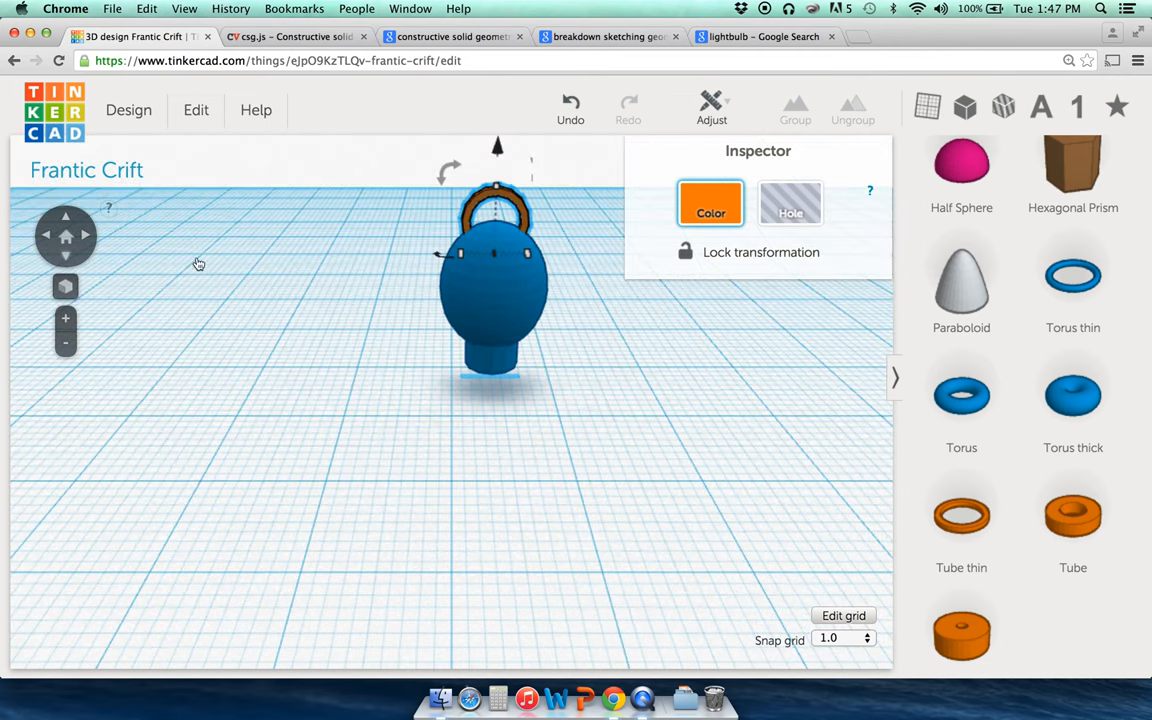
pyautogui.moveTo(497, 148)
pyautogui.mouseDown()
pyautogui.moveTo(498, 160)
pyautogui.moveTo(497, 148)
pyautogui.mouseUp()
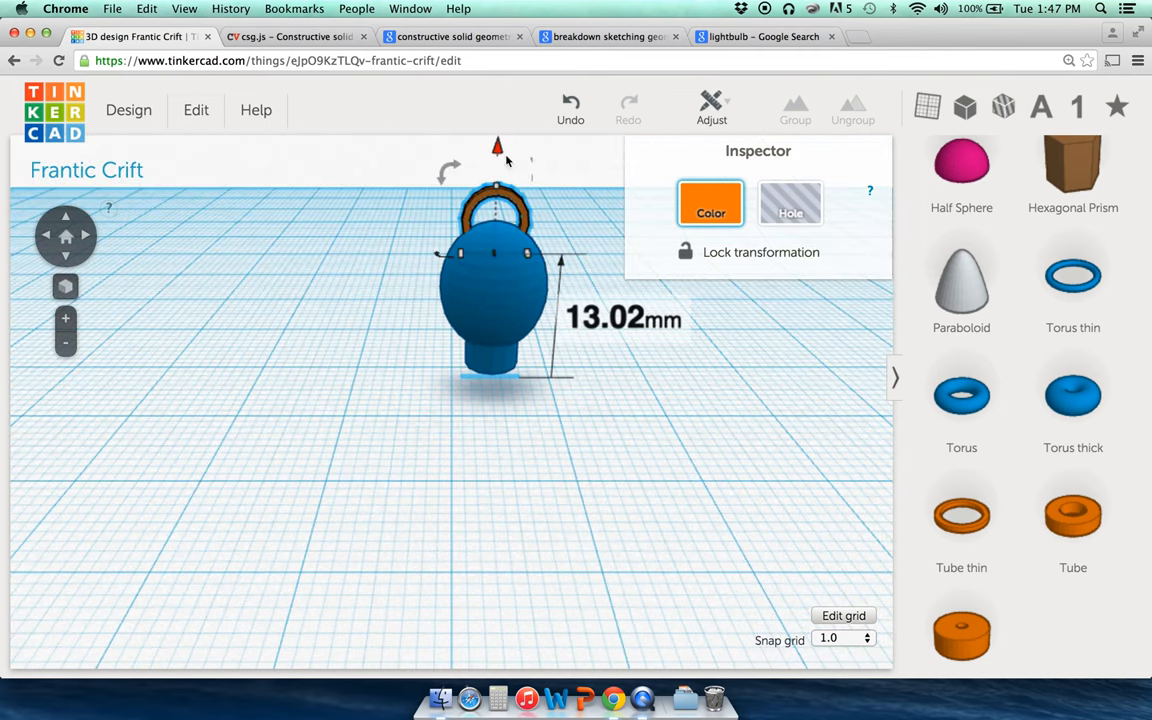
pyautogui.click(236, 242)
pyautogui.click(92, 233)
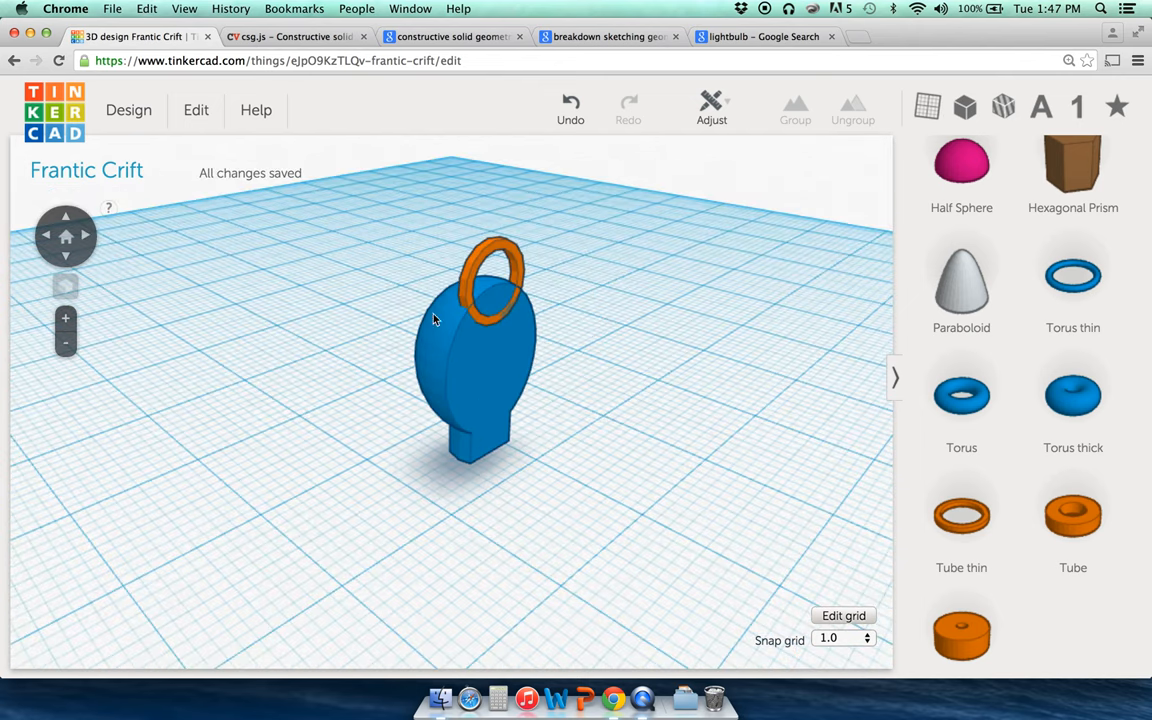
# Step: Group the blue bulb body and orange ring into one object with Ctrl+G
pyautogui.click(434, 319)
pyautogui.click(484, 256)
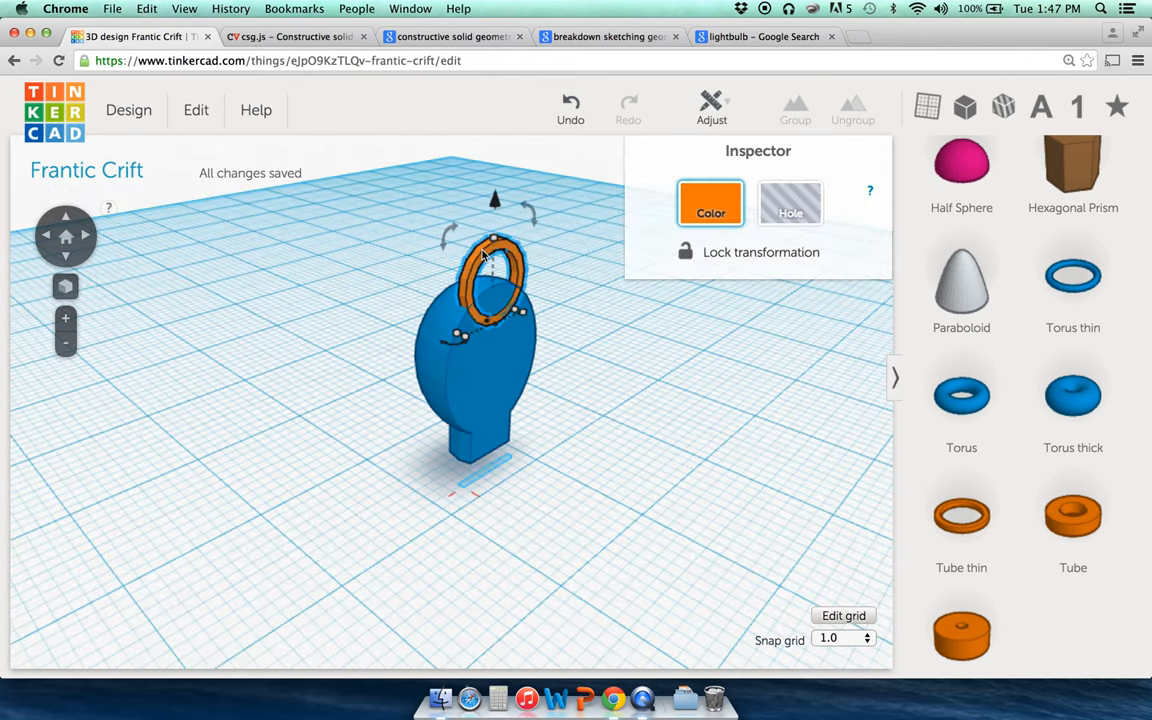
pyautogui.click(452, 324)
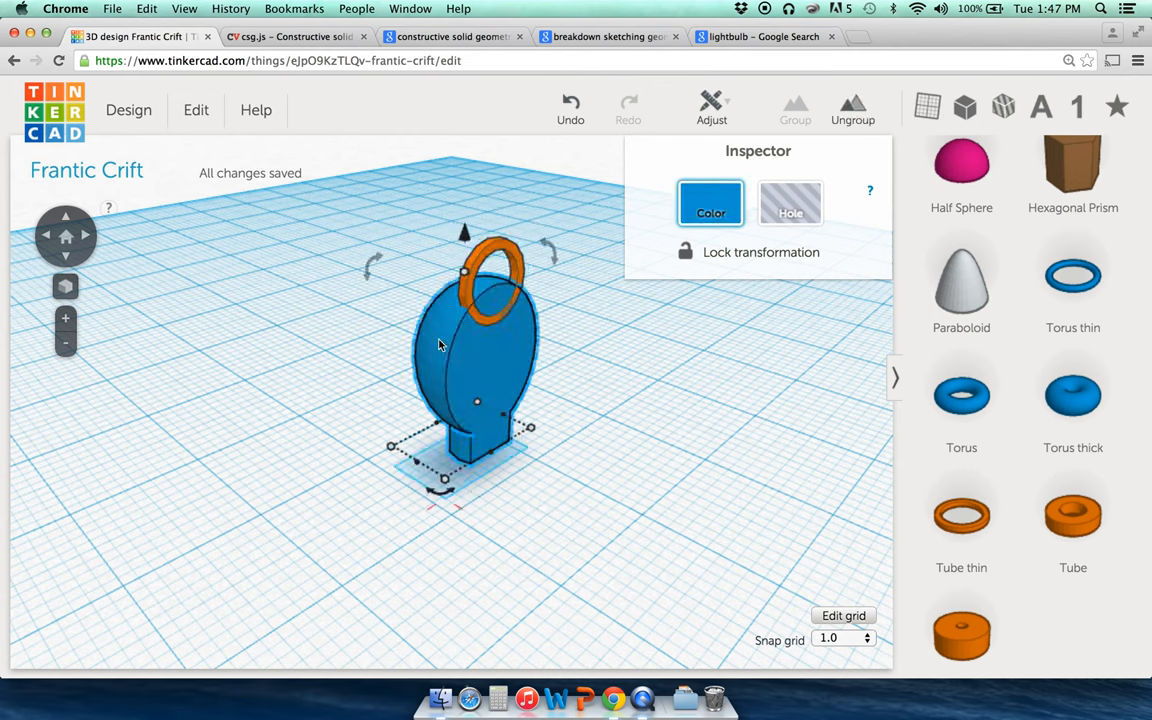
pyautogui.keyDown('shift'); pyautogui.click(488, 252); pyautogui.keyUp('shift')
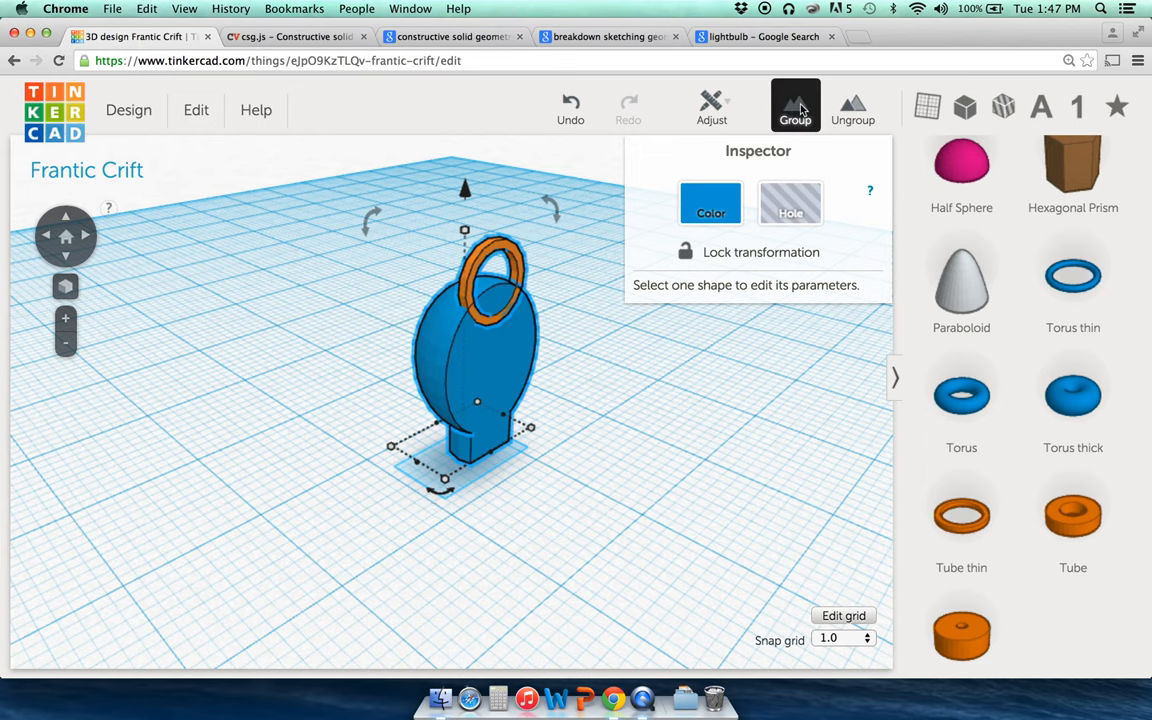
pyautogui.press('super+g')
pyautogui.click(400, 228)
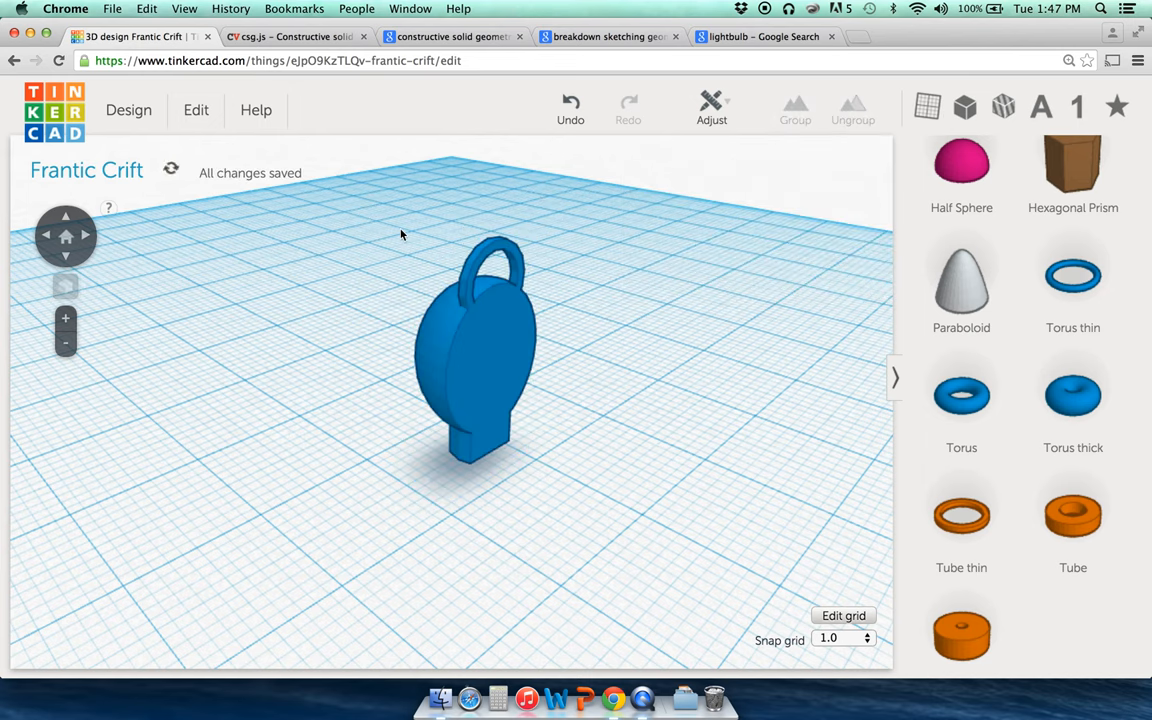
pyautogui.click(89, 235)
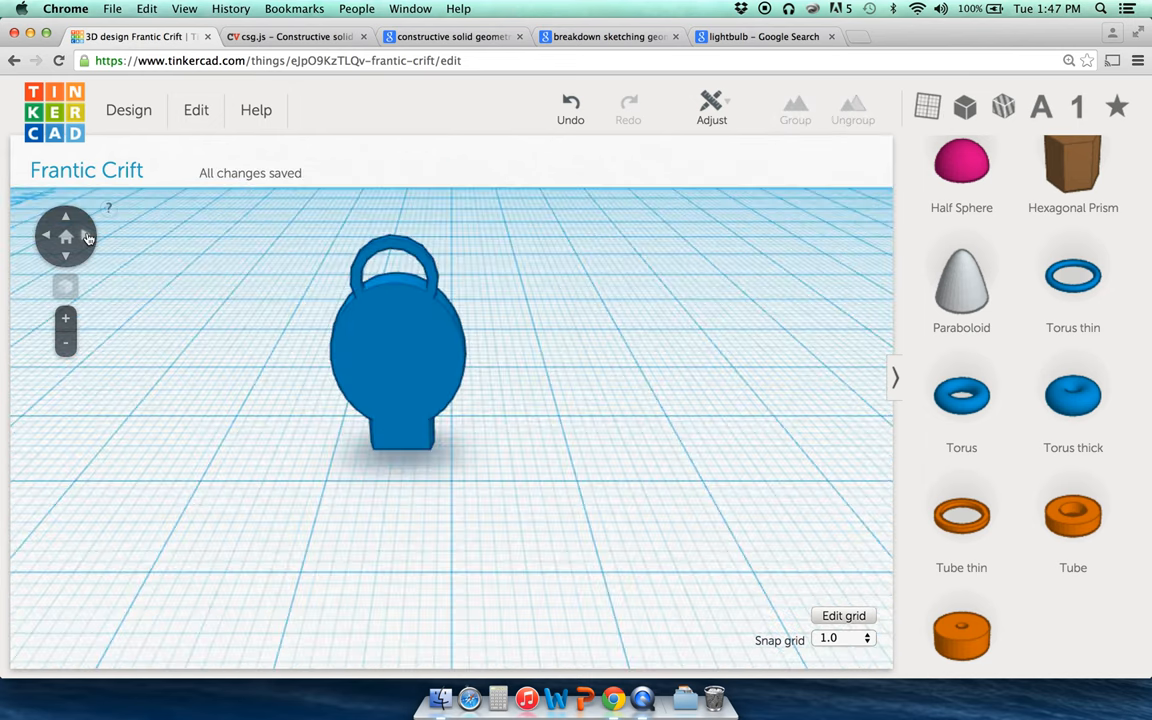
pyautogui.click(88, 238)
pyautogui.click(88, 238)
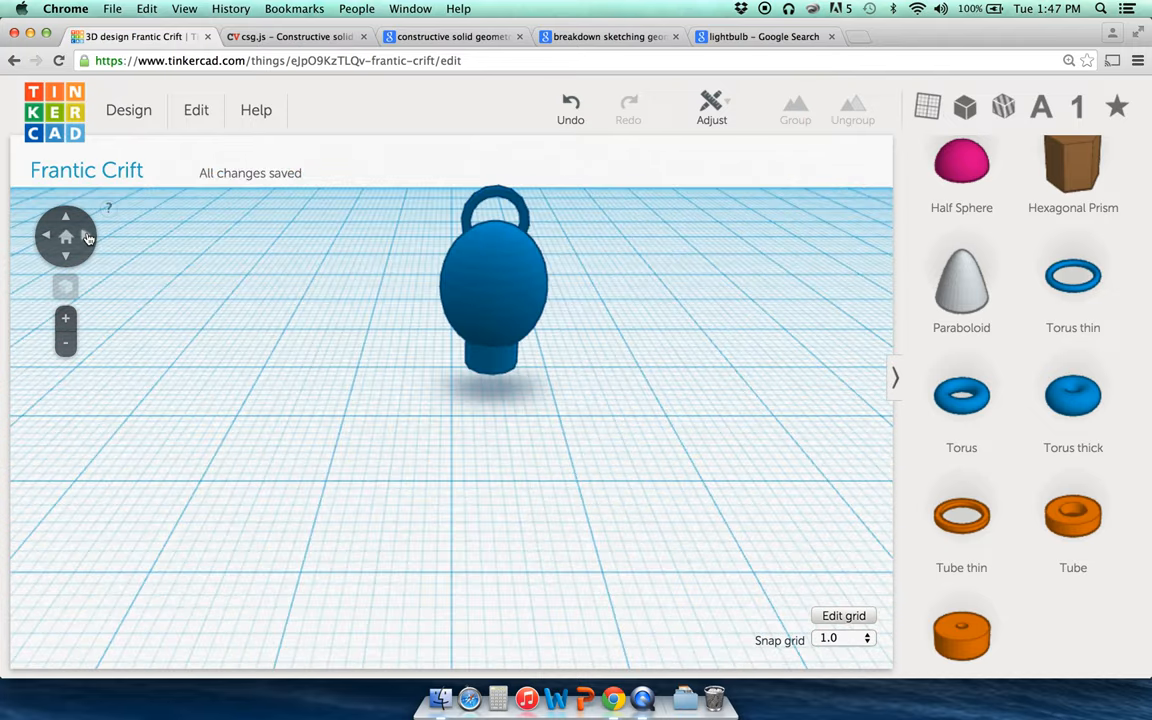
pyautogui.click(88, 238)
pyautogui.click(46, 236)
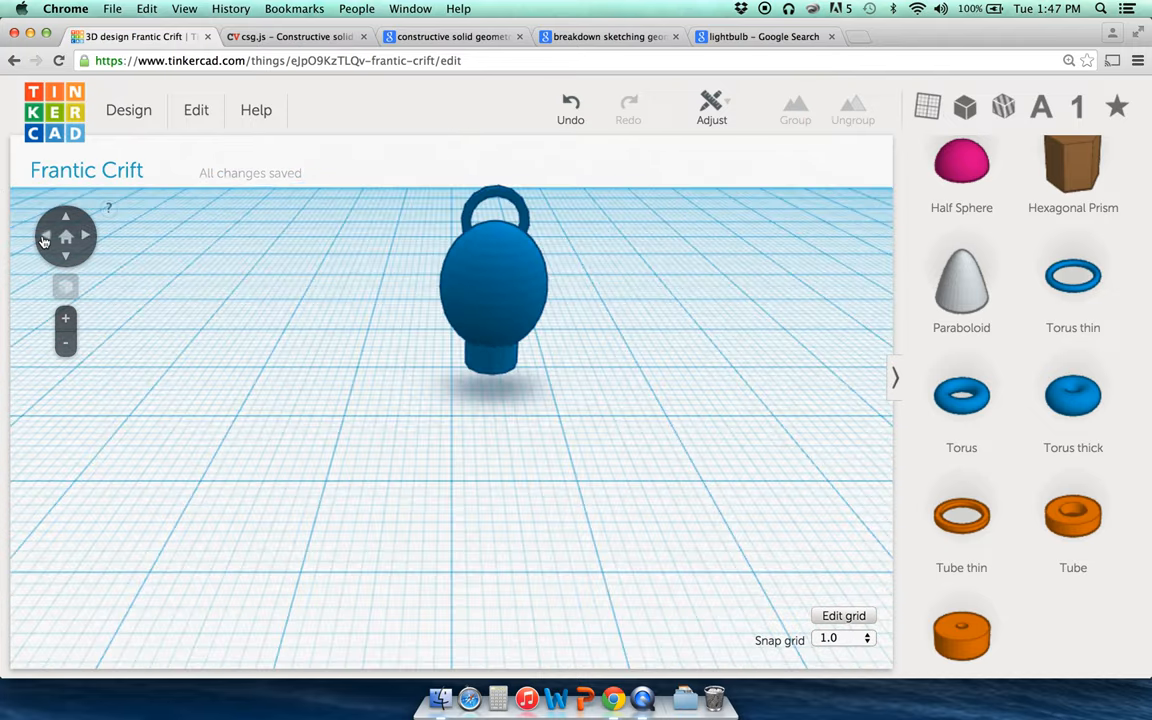
# Step: Add a Heart from Symbols, shrink it to about 6.56 x 6.00 mm, and rotate it 90° upright
pyautogui.scroll(-10, 939, 574)
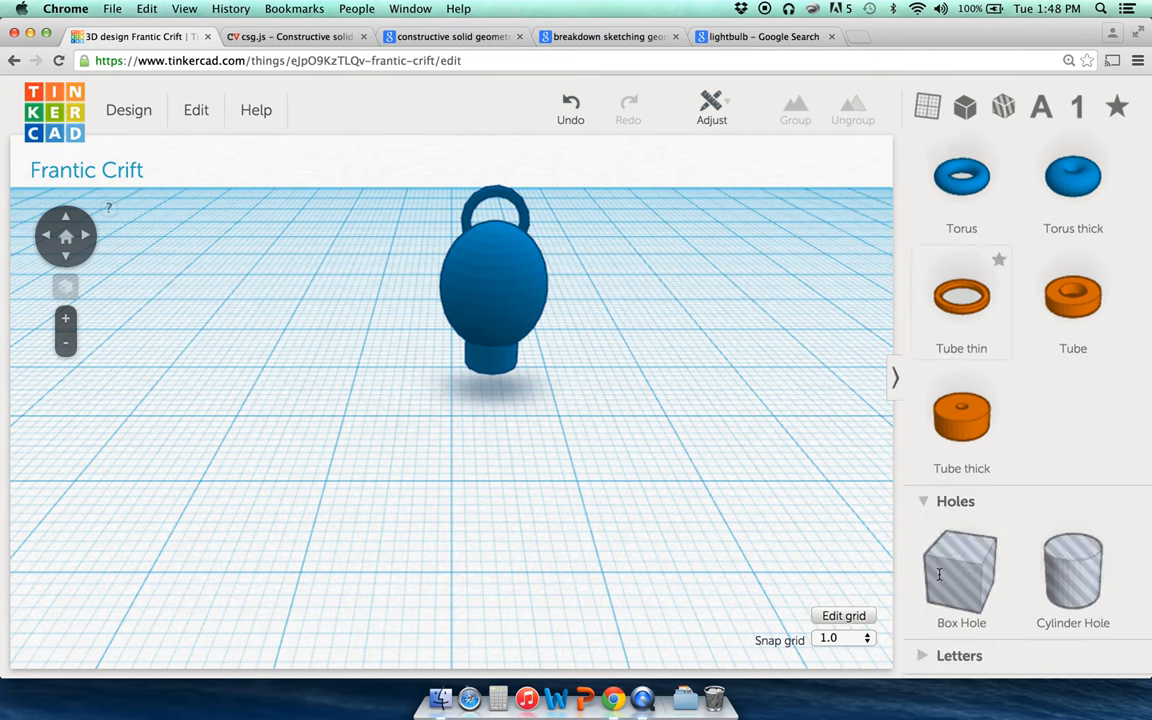
pyautogui.scroll(-2, 939, 574)
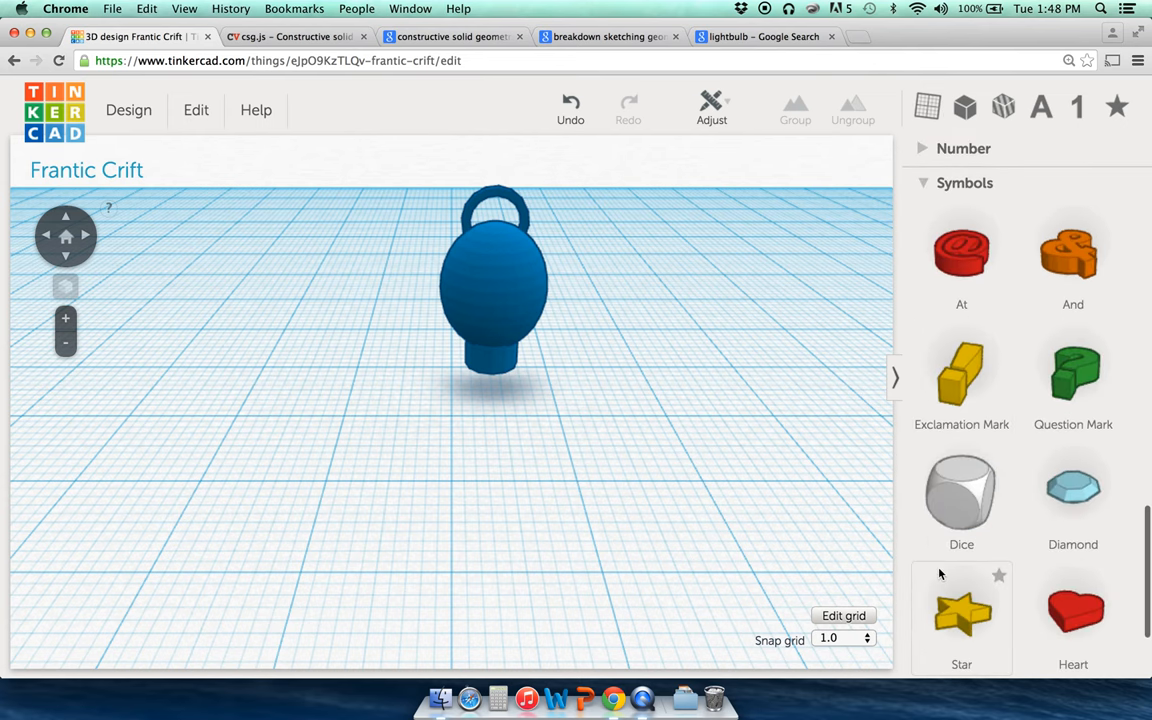
pyautogui.moveTo(1070, 608); pyautogui.dragTo(641, 422)
pyautogui.moveTo(657, 539); pyautogui.dragTo(731, 457)
pyautogui.click(679, 401)
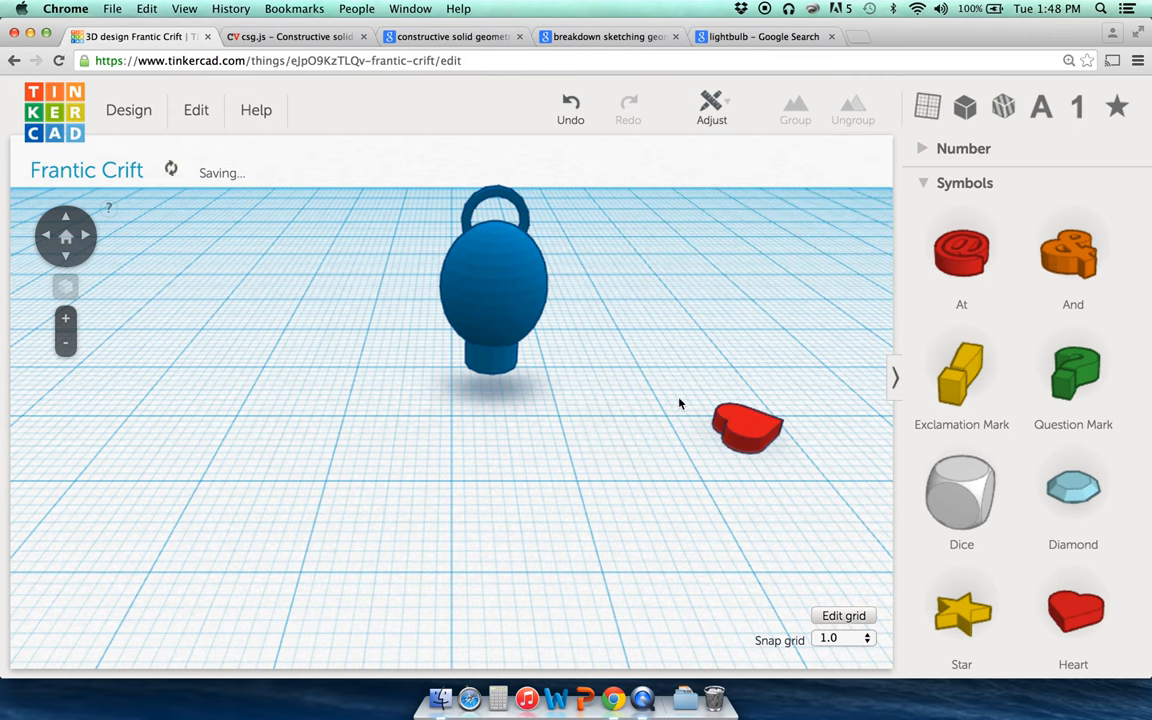
pyautogui.click(755, 435)
pyautogui.moveTo(789, 398); pyautogui.dragTo(789, 398)
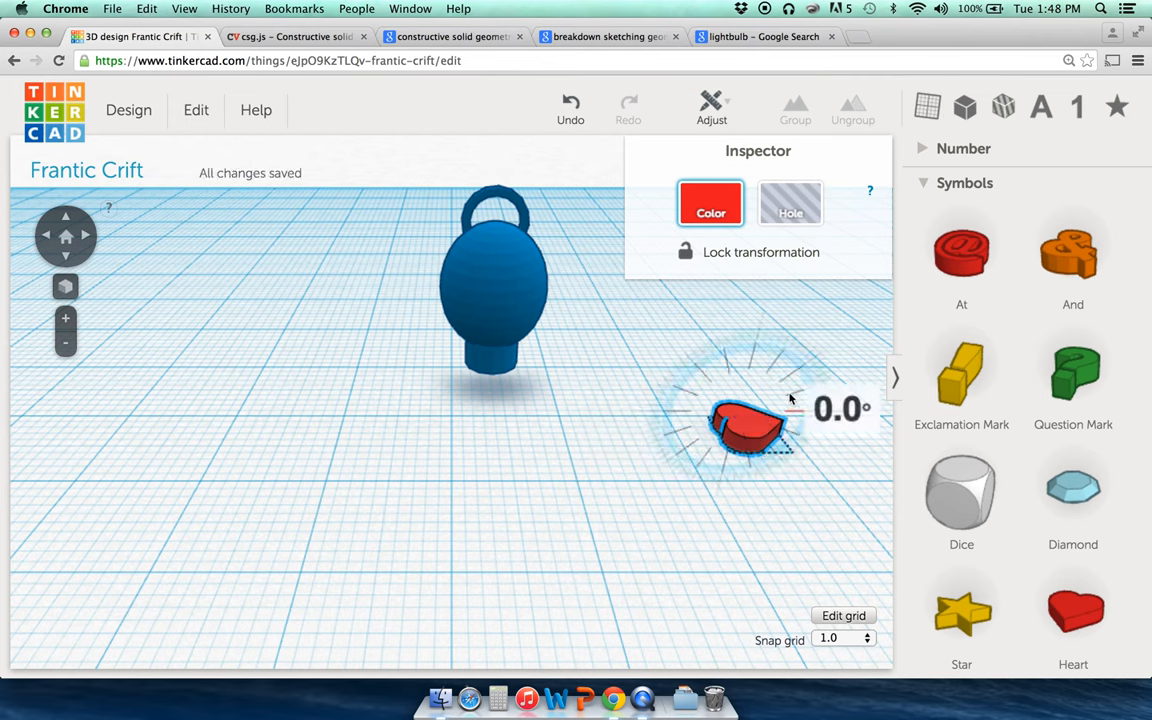
pyautogui.moveTo(820, 438); pyautogui.dragTo(673, 463)
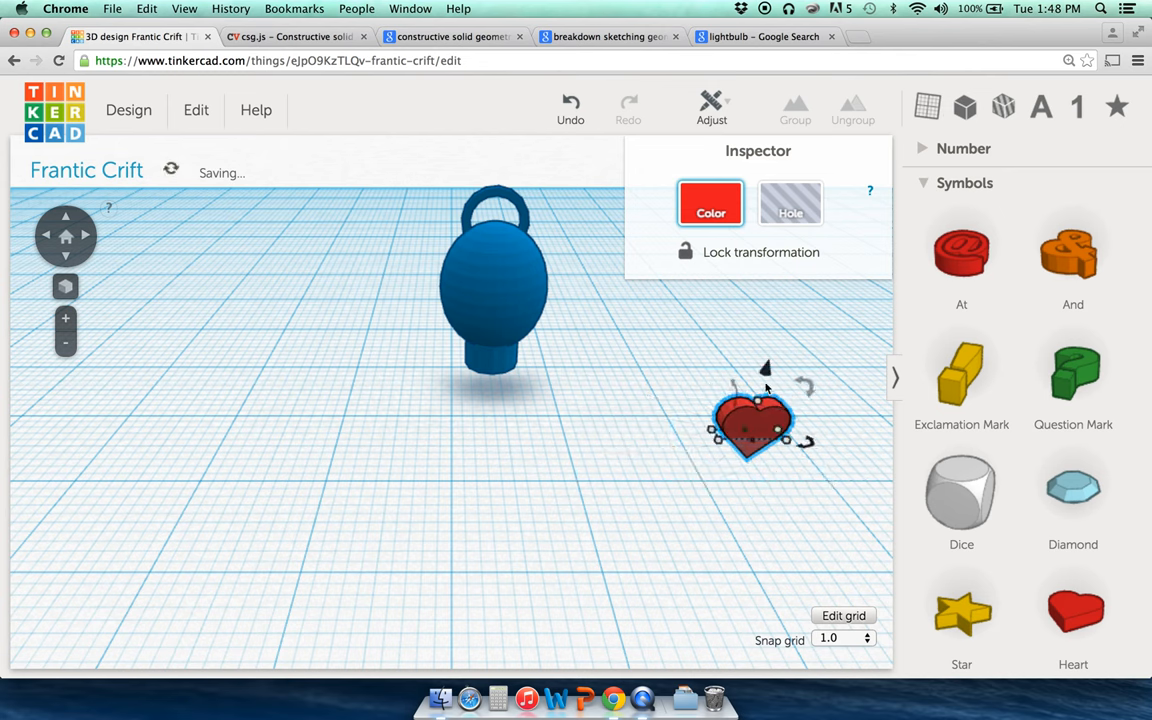
# Step: Select the heart and bulb and centre the heart on the bulb with Align
pyautogui.click(601, 382)
pyautogui.click(749, 432)
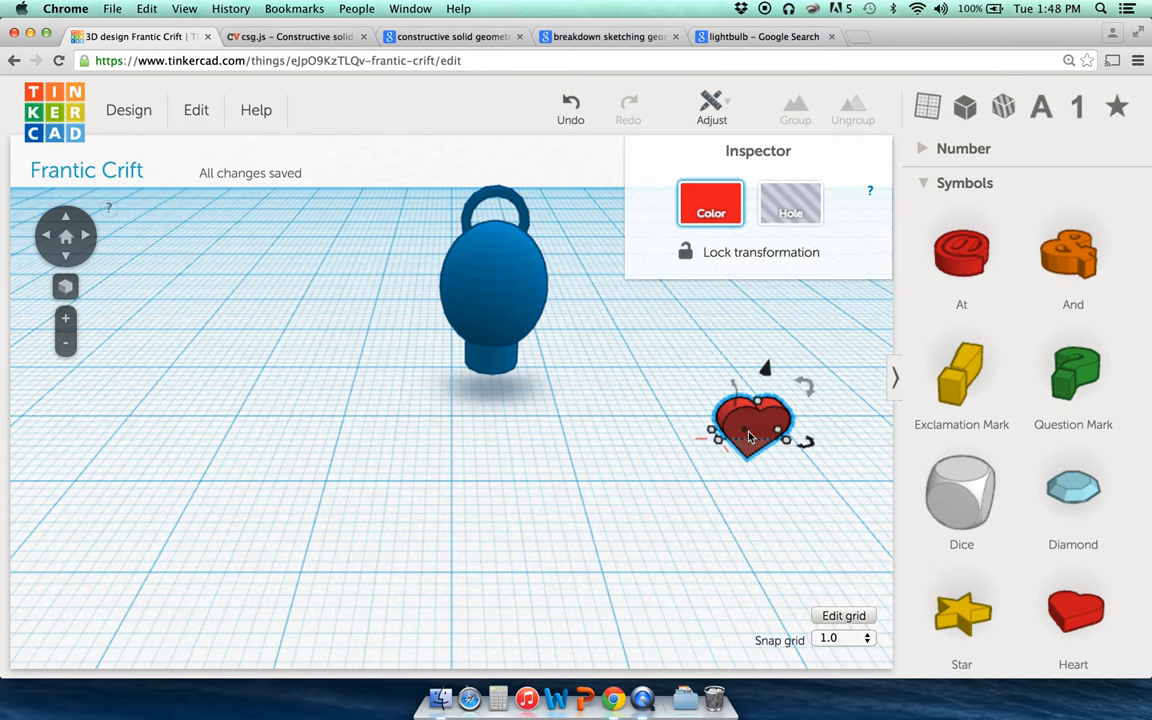
pyautogui.keyDown('shift'); pyautogui.click(484, 298); pyautogui.keyUp('shift')
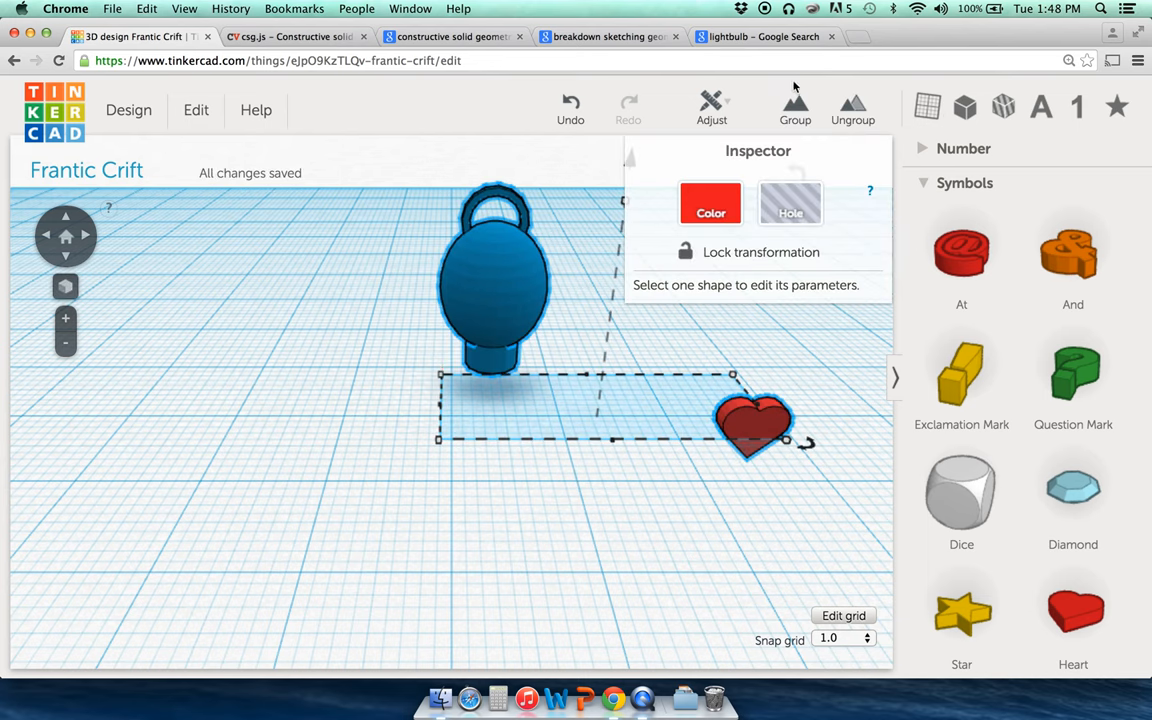
pyautogui.click(711, 108)
pyautogui.click(716, 146)
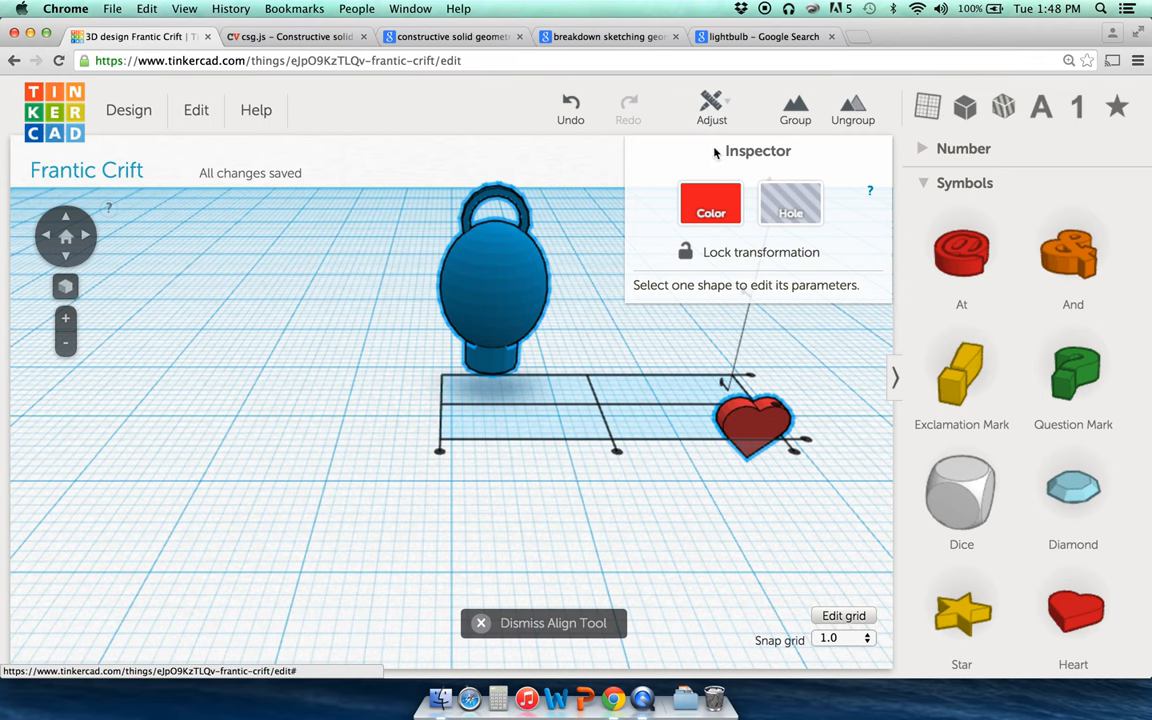
pyautogui.moveTo(616, 455)
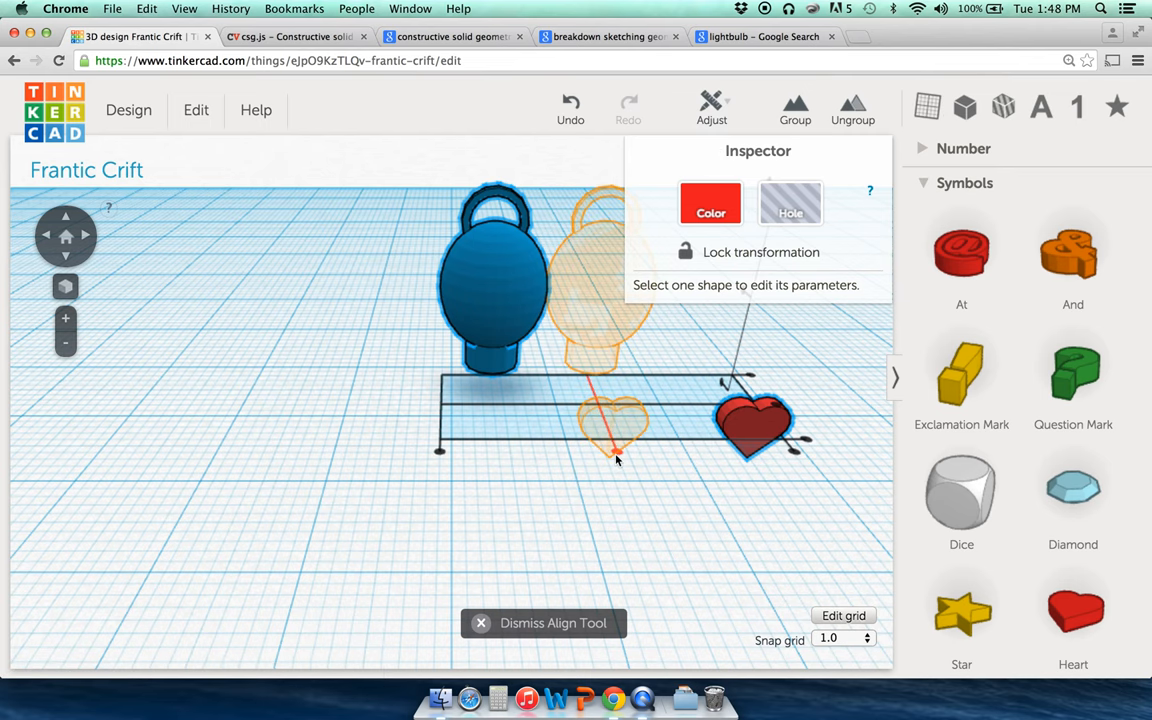
pyautogui.moveTo(448, 457)
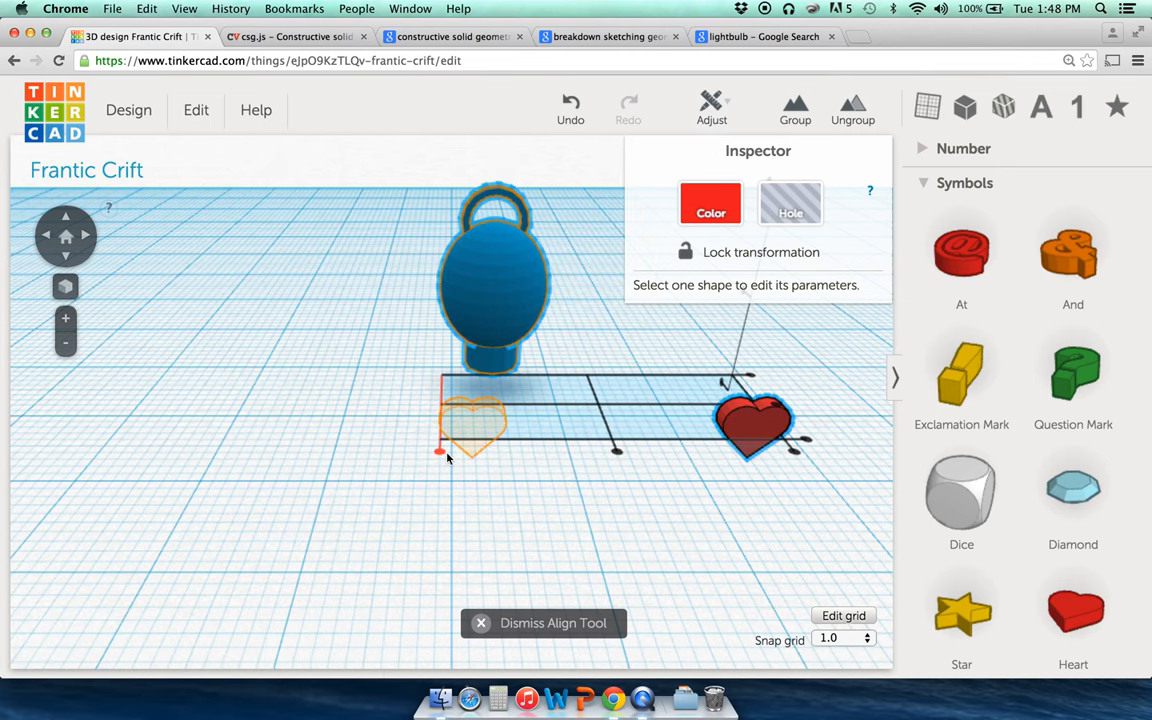
pyautogui.click(50, 237)
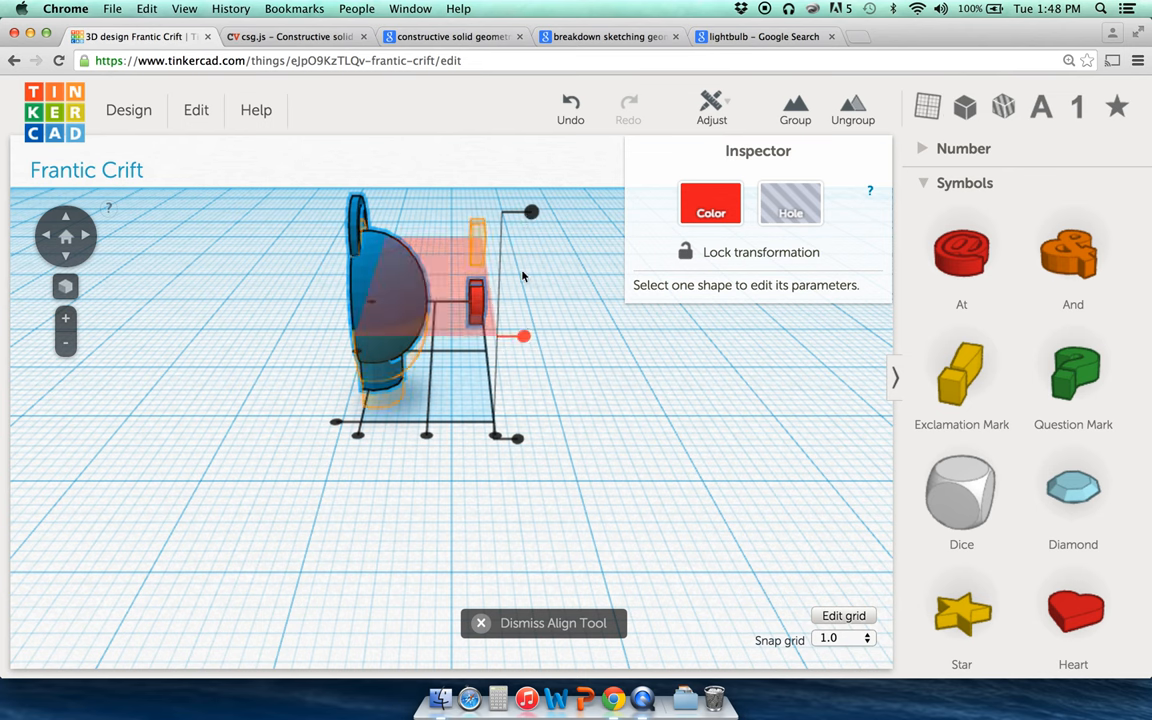
pyautogui.click(524, 337)
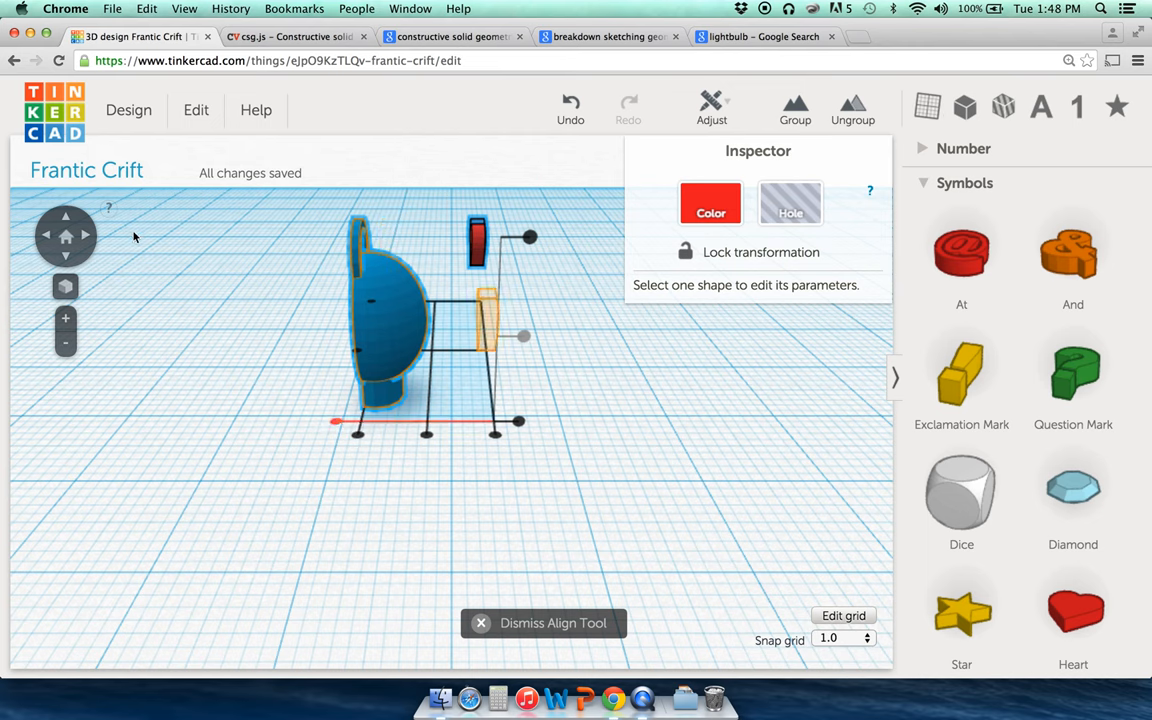
pyautogui.click(84, 242)
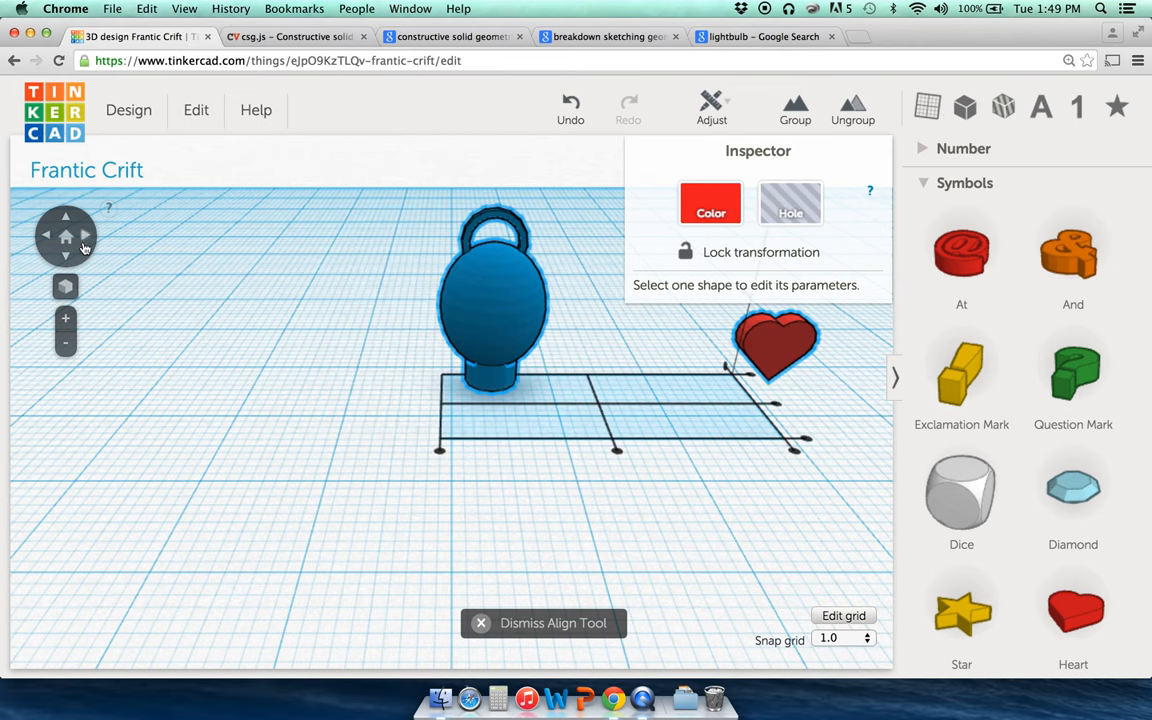
pyautogui.click(617, 456)
pyautogui.click(354, 396)
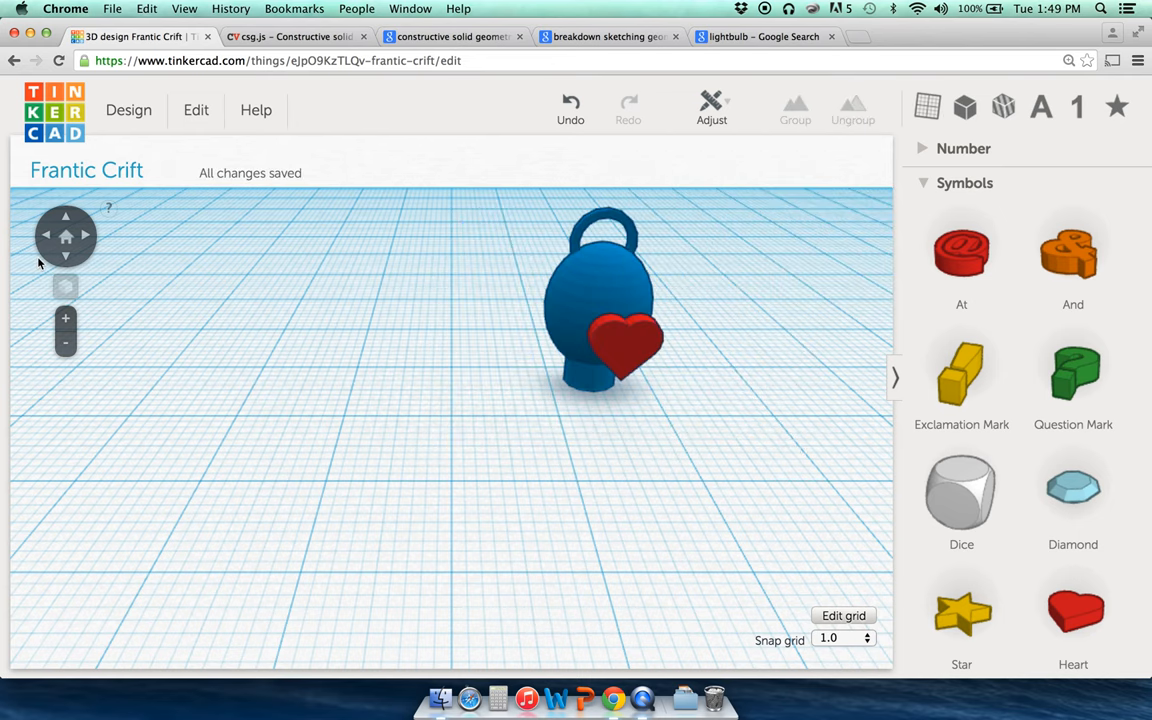
# Step: Nudge the red heart two steps left so it presses into the bulb's face
pyautogui.click(43, 238)
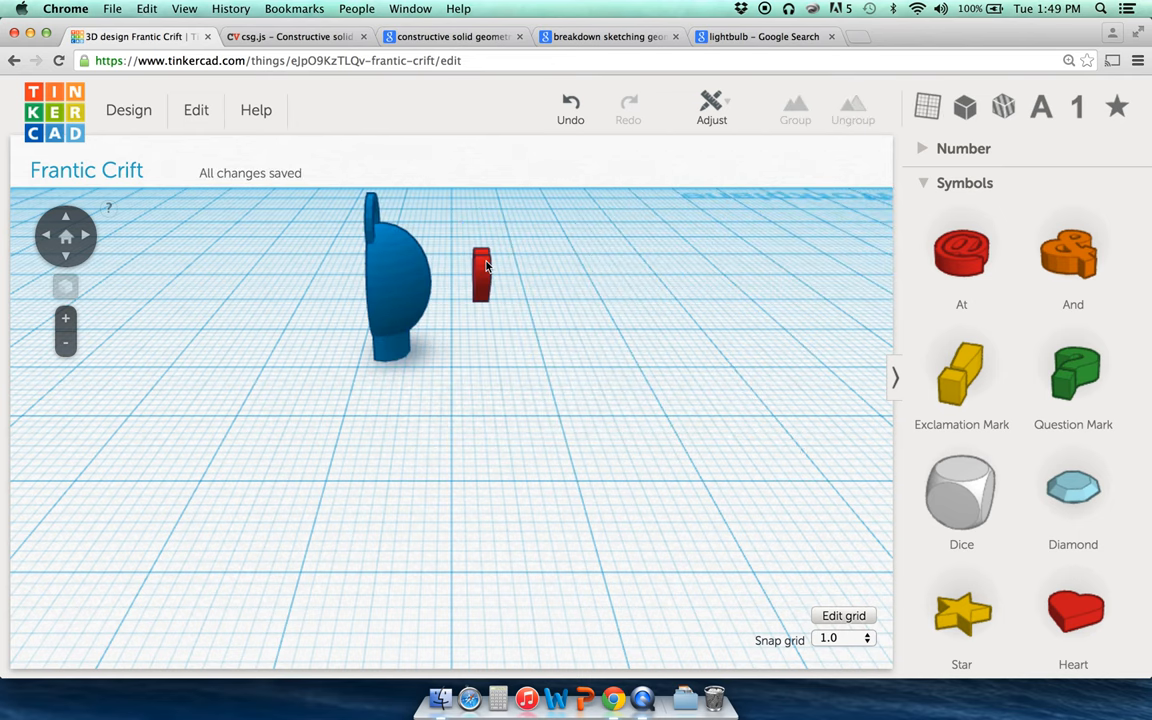
pyautogui.click(481, 274)
pyautogui.press('Left')
pyautogui.press('Left')
pyautogui.press('Left')
pyautogui.press('Left')
pyautogui.press('Left')
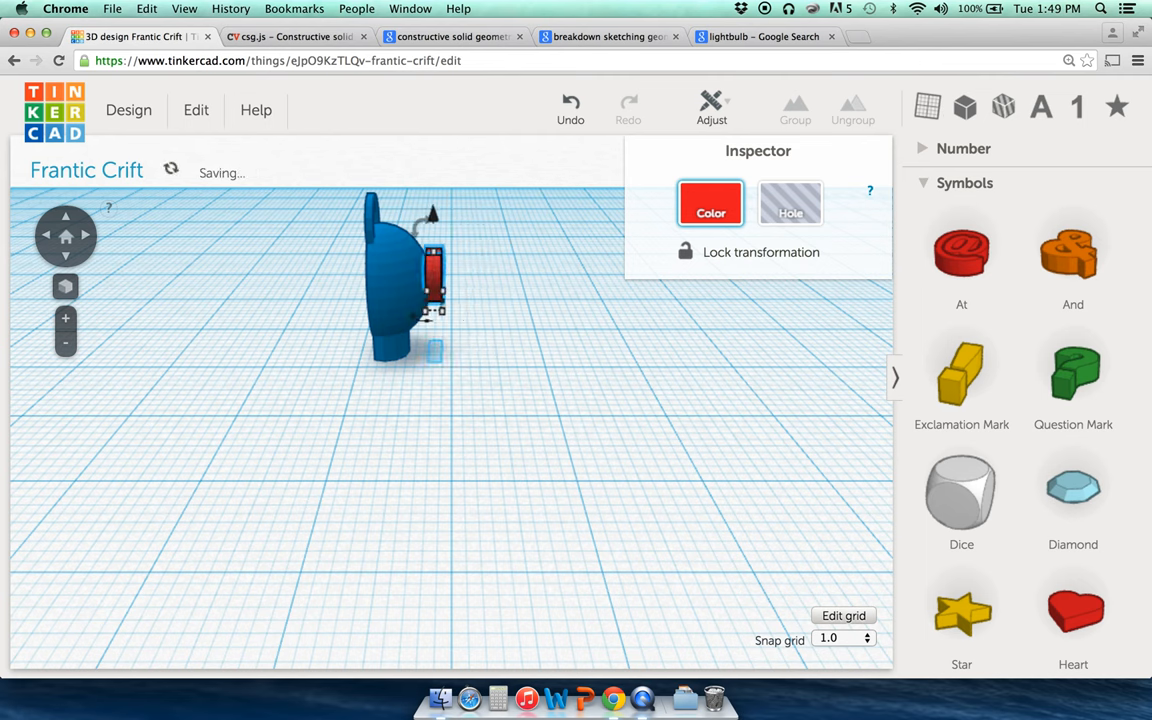
pyautogui.press('Left')
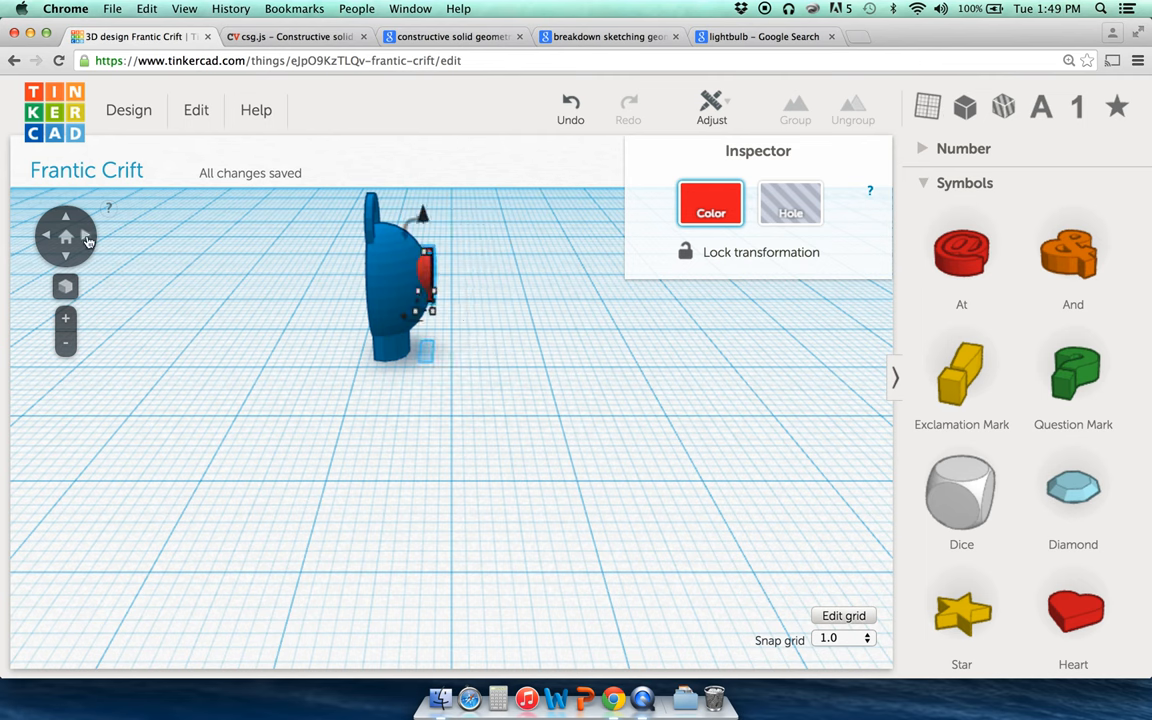
pyautogui.click(266, 325)
pyautogui.click(91, 237)
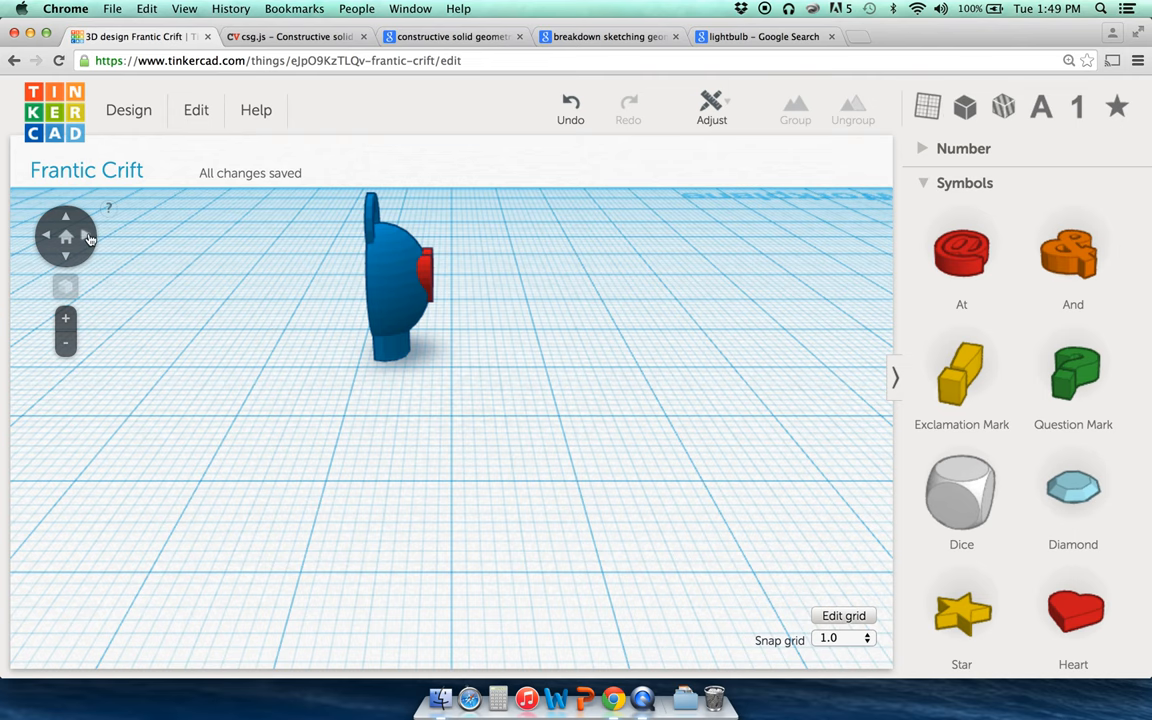
pyautogui.click(89, 237)
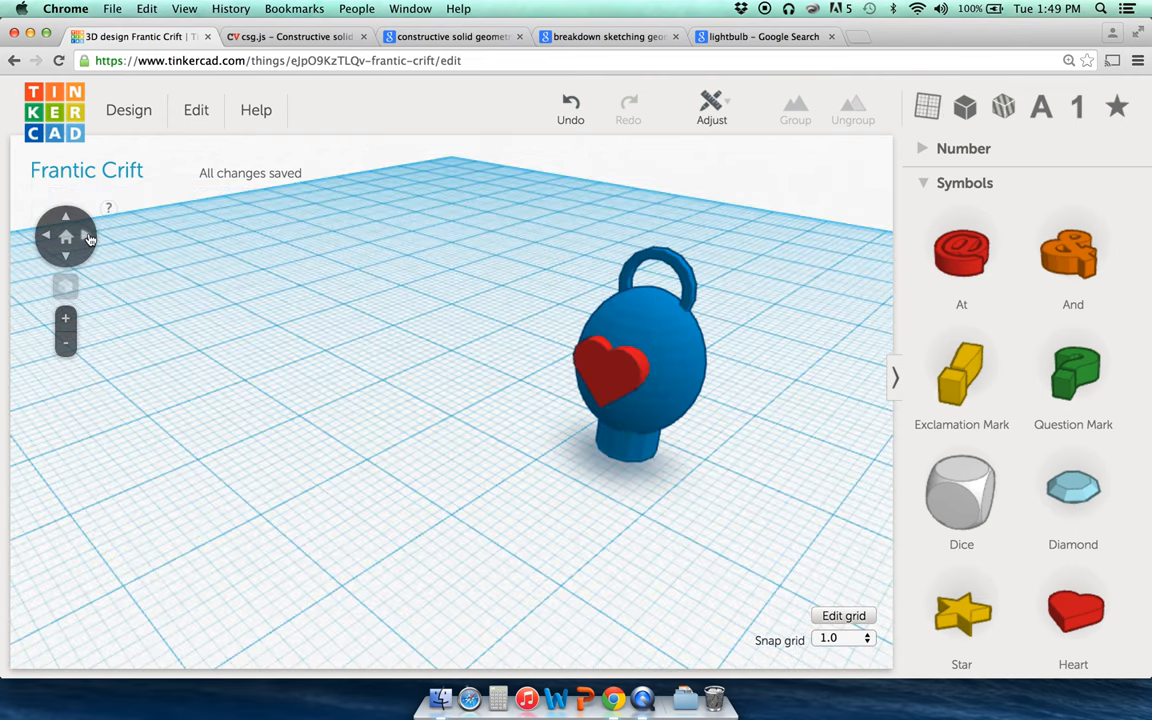
# Step: Group the solid heart with the bulb, then undo that grouping
pyautogui.click(560, 417)
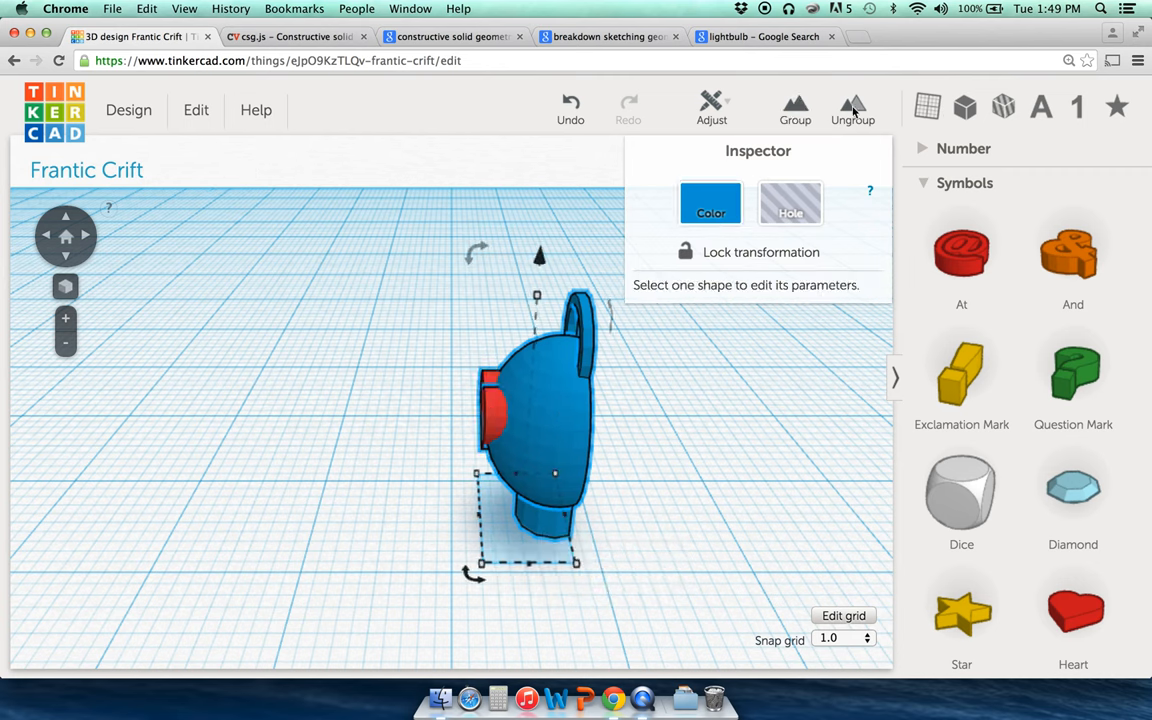
pyautogui.click(787, 122)
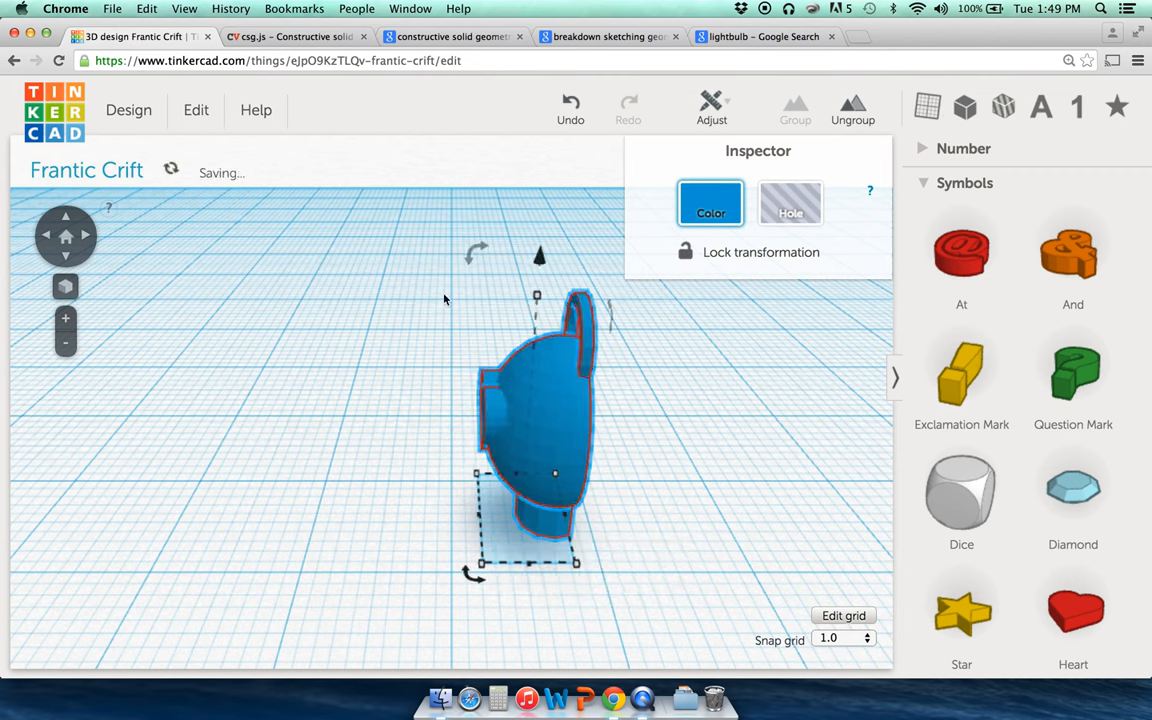
pyautogui.moveTo(74, 238); pyautogui.dragTo(82, 246)
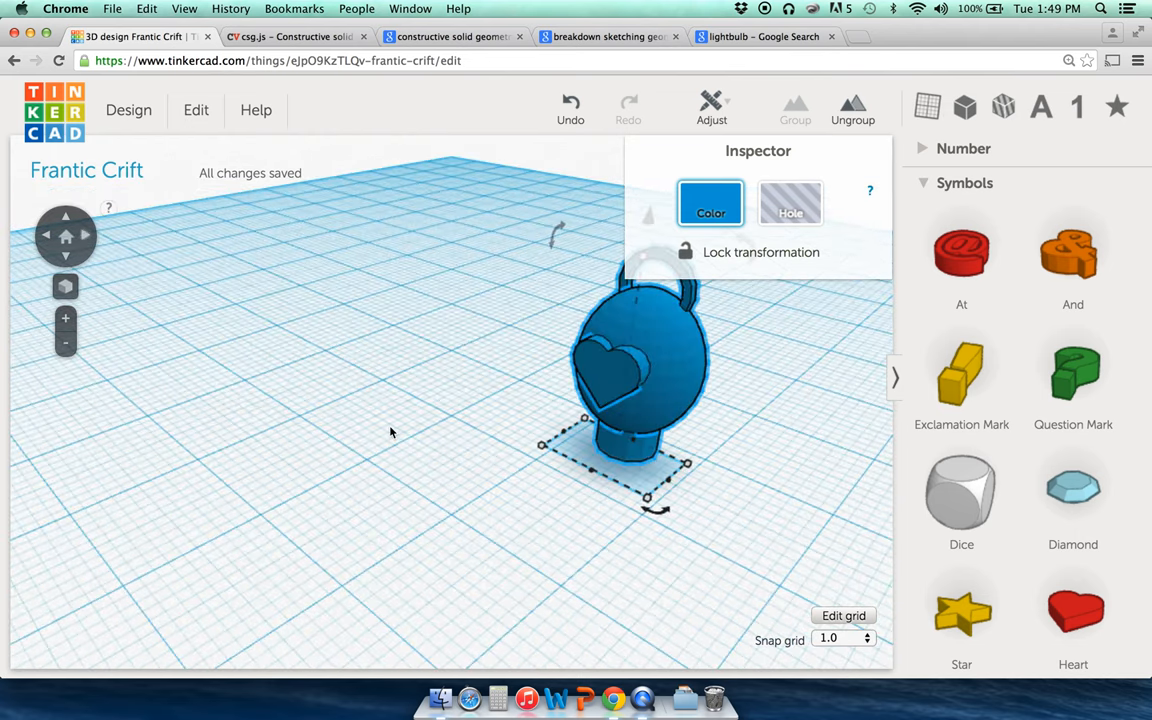
pyautogui.click(352, 388)
pyautogui.click(609, 375)
pyautogui.click(568, 108)
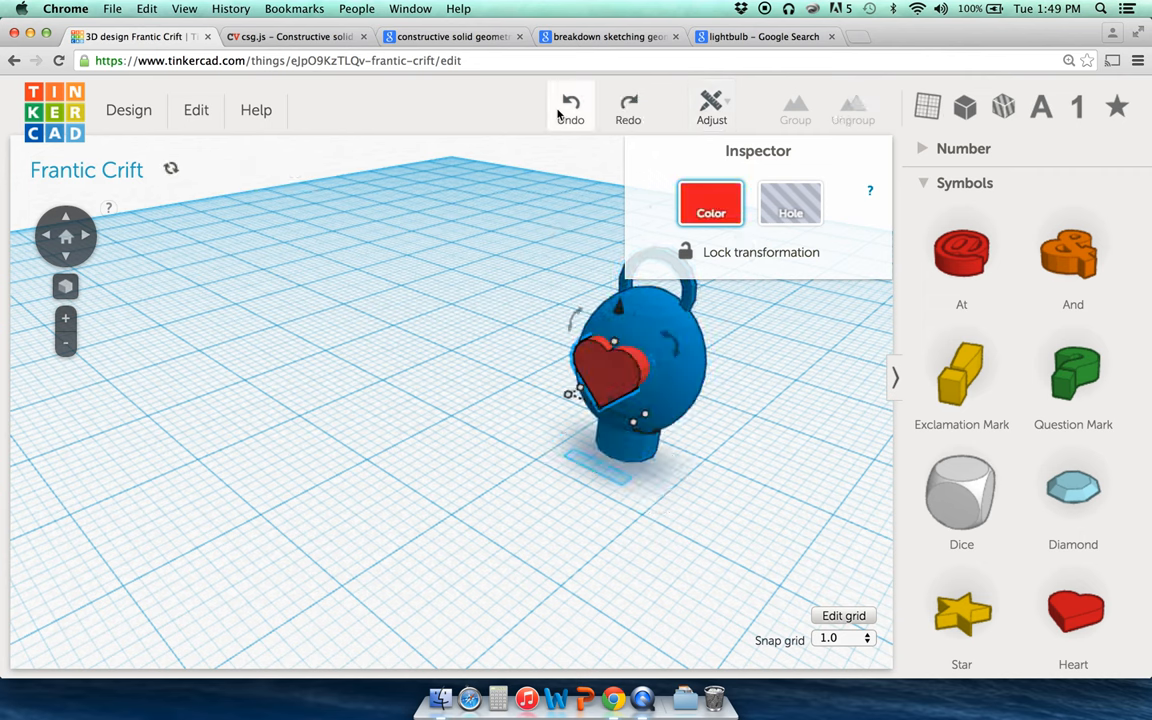
pyautogui.click(753, 377)
# Step: Turn the red heart into a hole and group it with the blue bulb
pyautogui.click(628, 378)
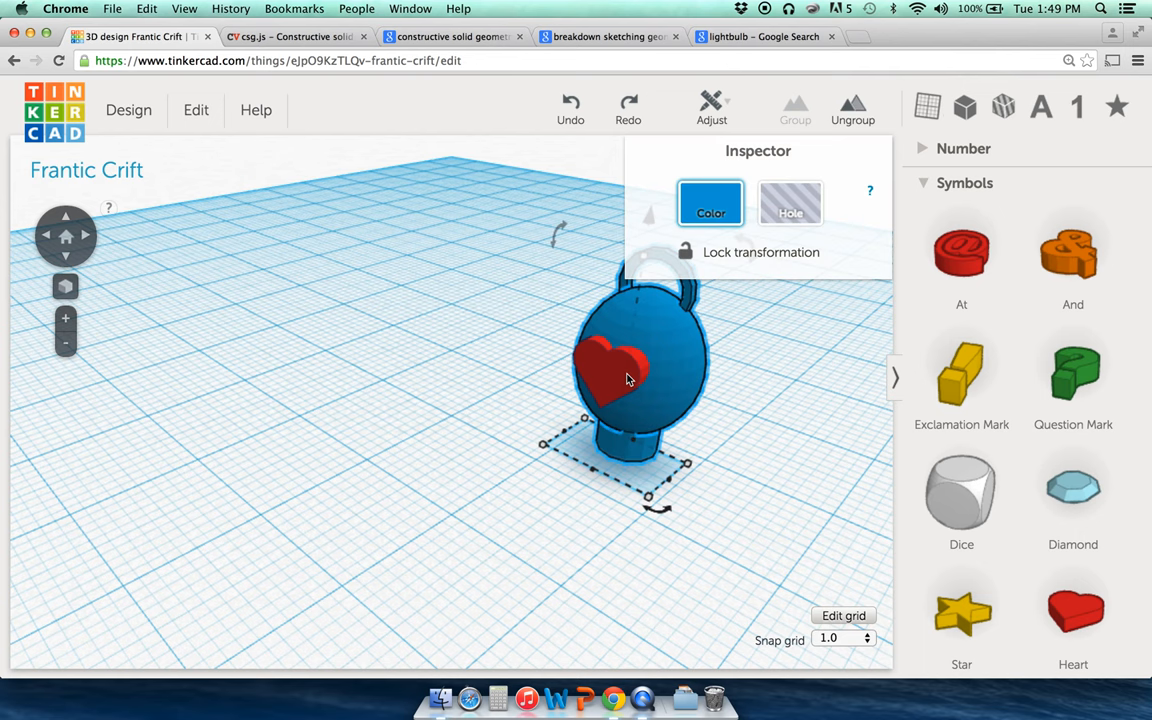
pyautogui.click(557, 376)
pyautogui.click(610, 368)
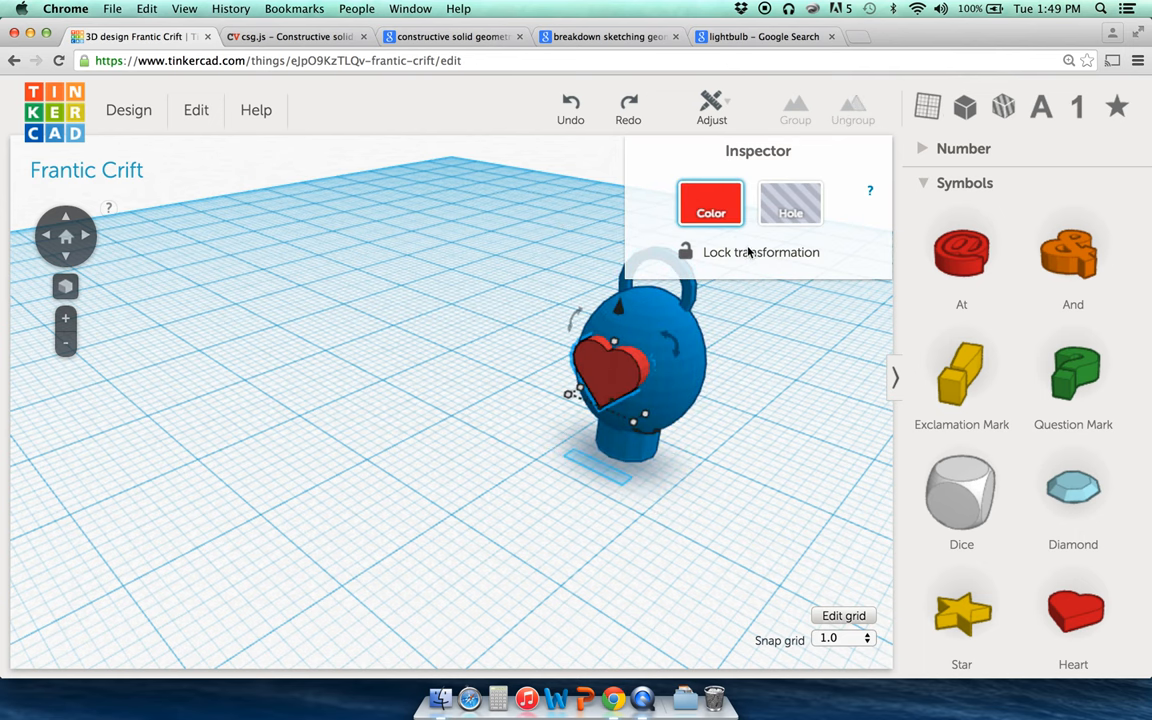
pyautogui.click(787, 206)
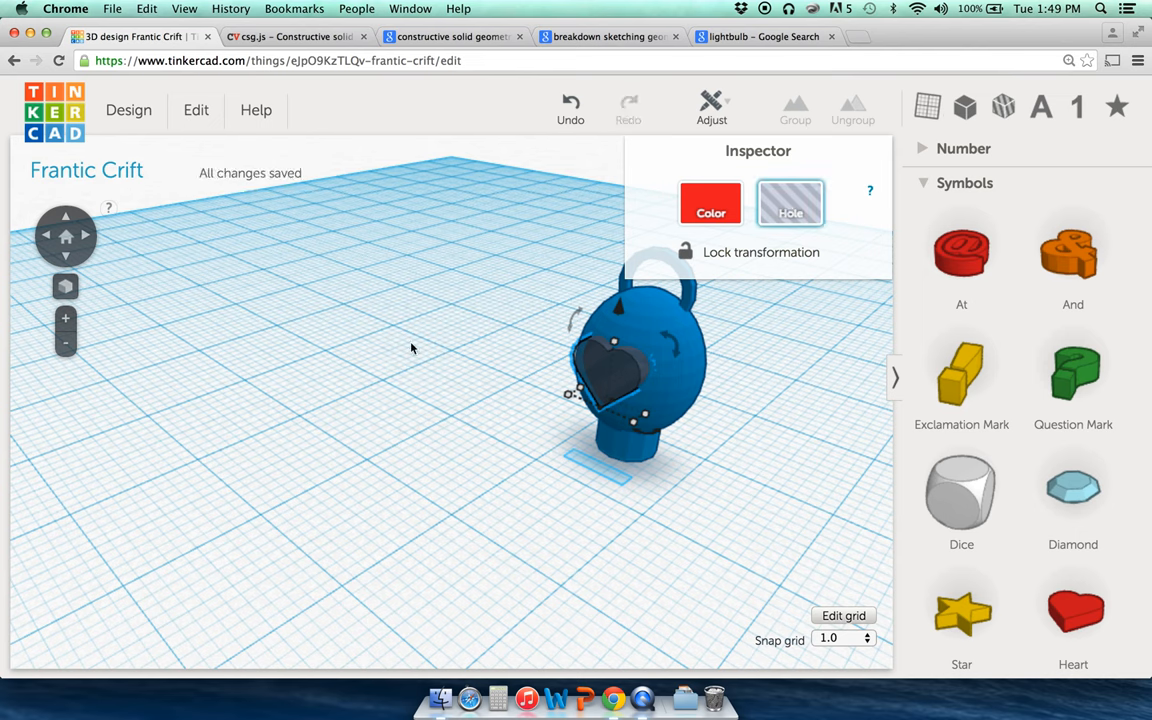
pyautogui.click(391, 350)
pyautogui.click(671, 341)
pyautogui.keyDown('shift'); pyautogui.click(612, 373); pyautogui.keyUp('shift')
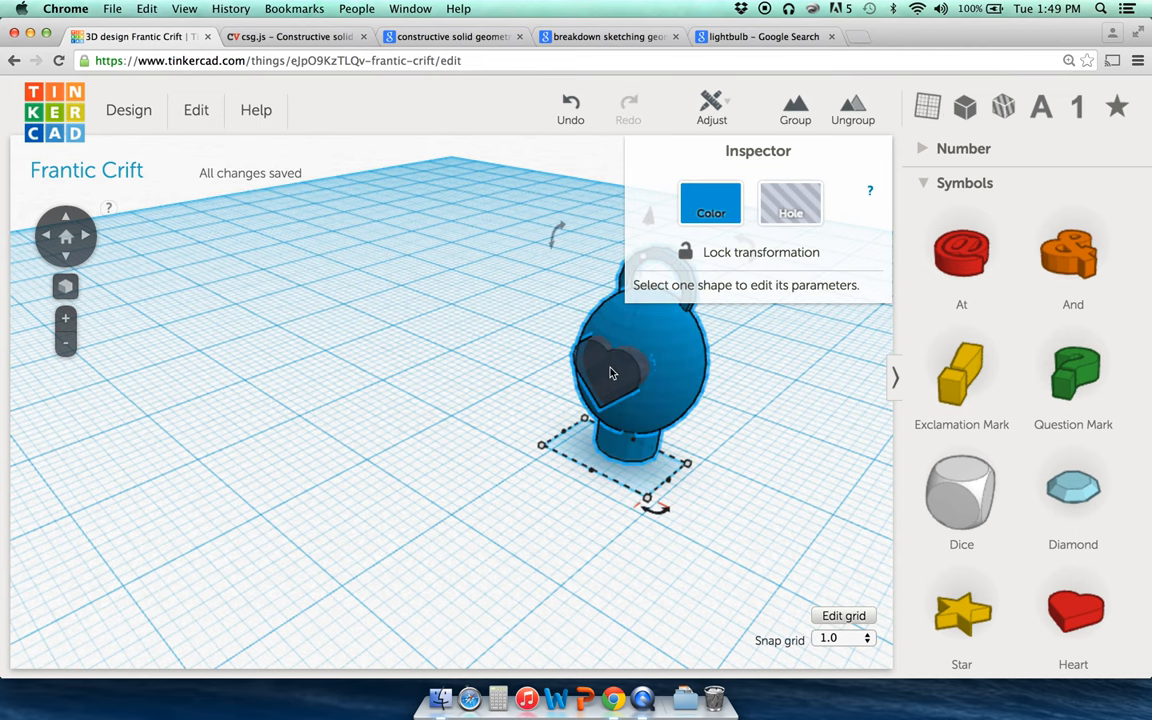
pyautogui.click(780, 115)
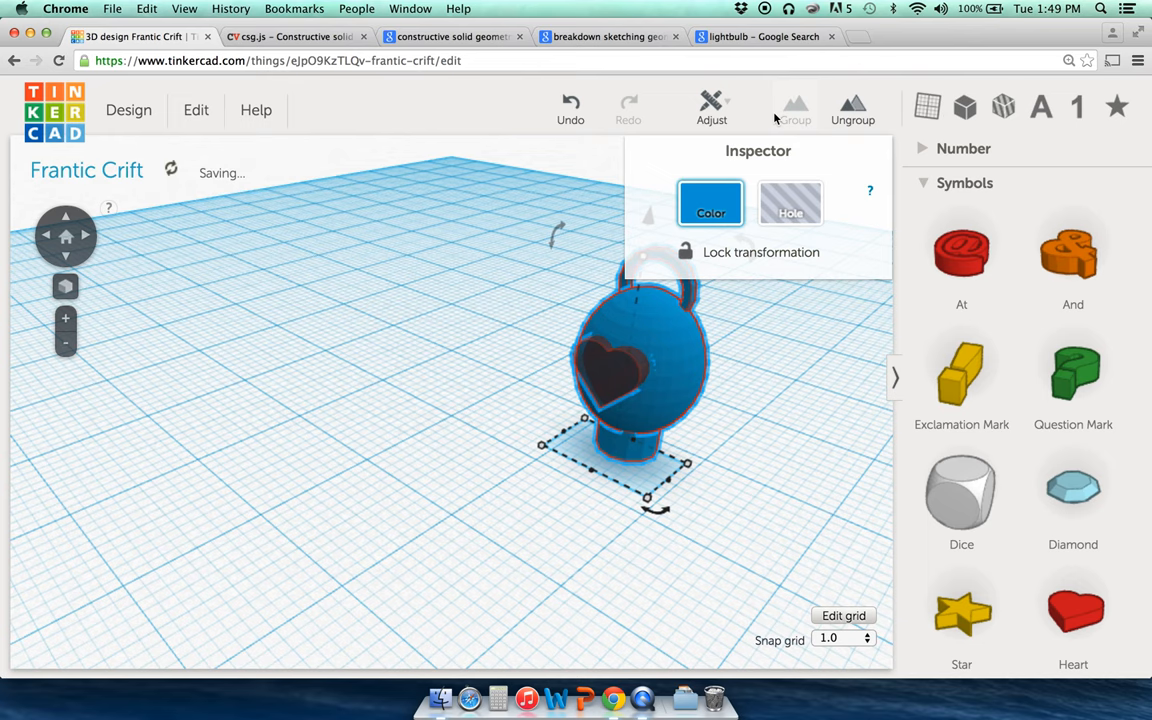
pyautogui.click(476, 276)
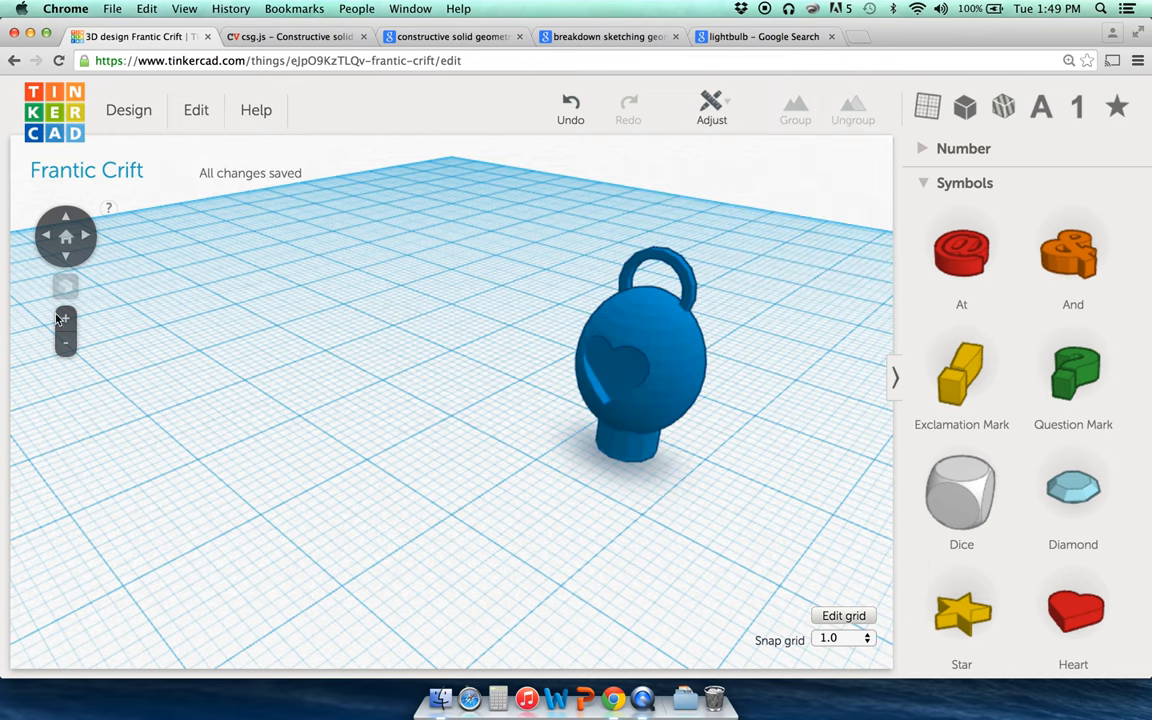
pyautogui.click(86, 236)
pyautogui.click(88, 238)
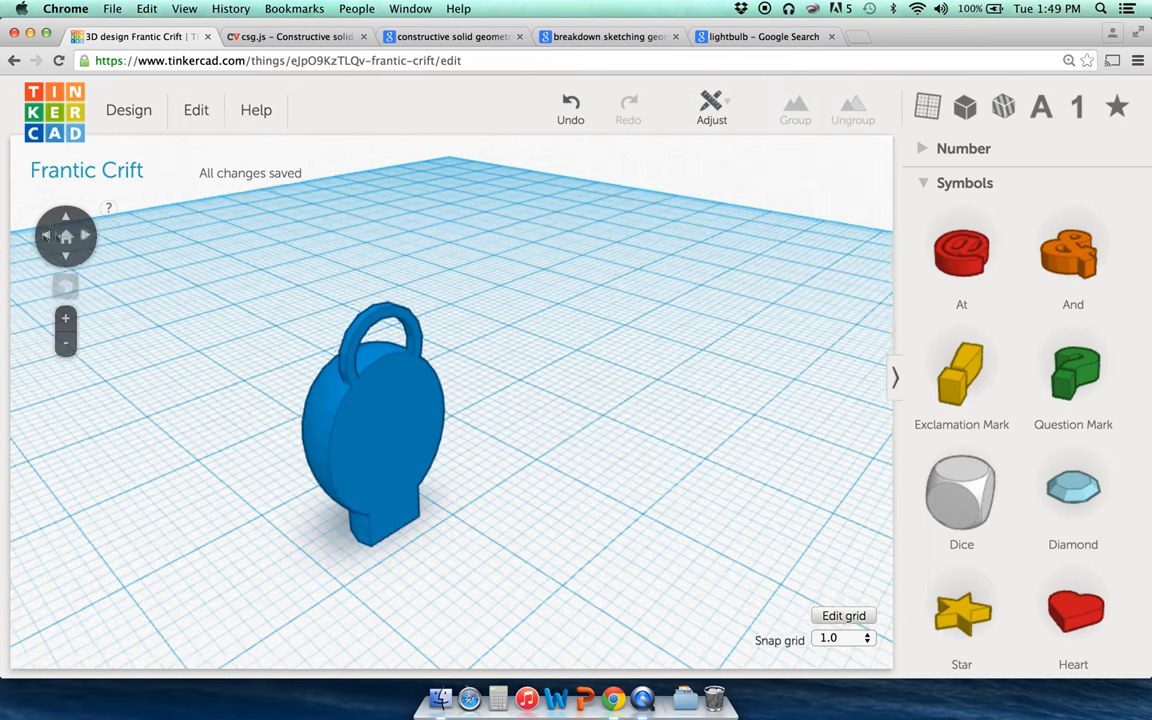
pyautogui.click(45, 241)
pyautogui.click(45, 242)
pyautogui.click(45, 242)
pyautogui.click(45, 242)
pyautogui.click(45, 242)
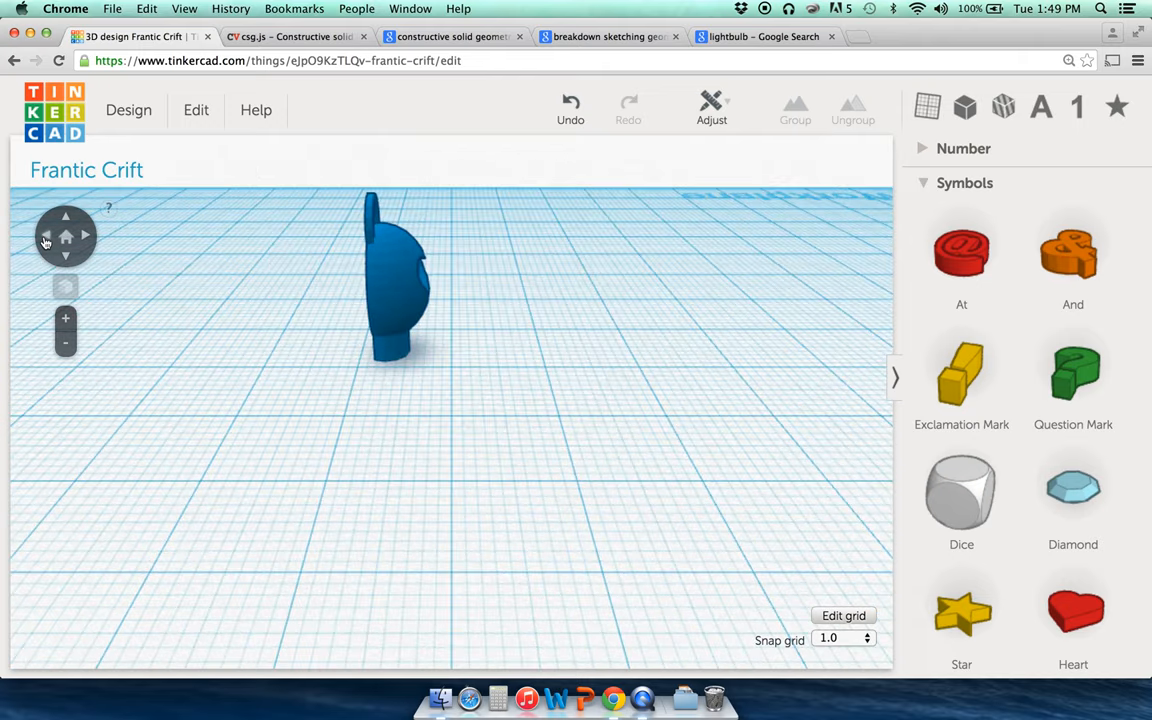
pyautogui.click(86, 236)
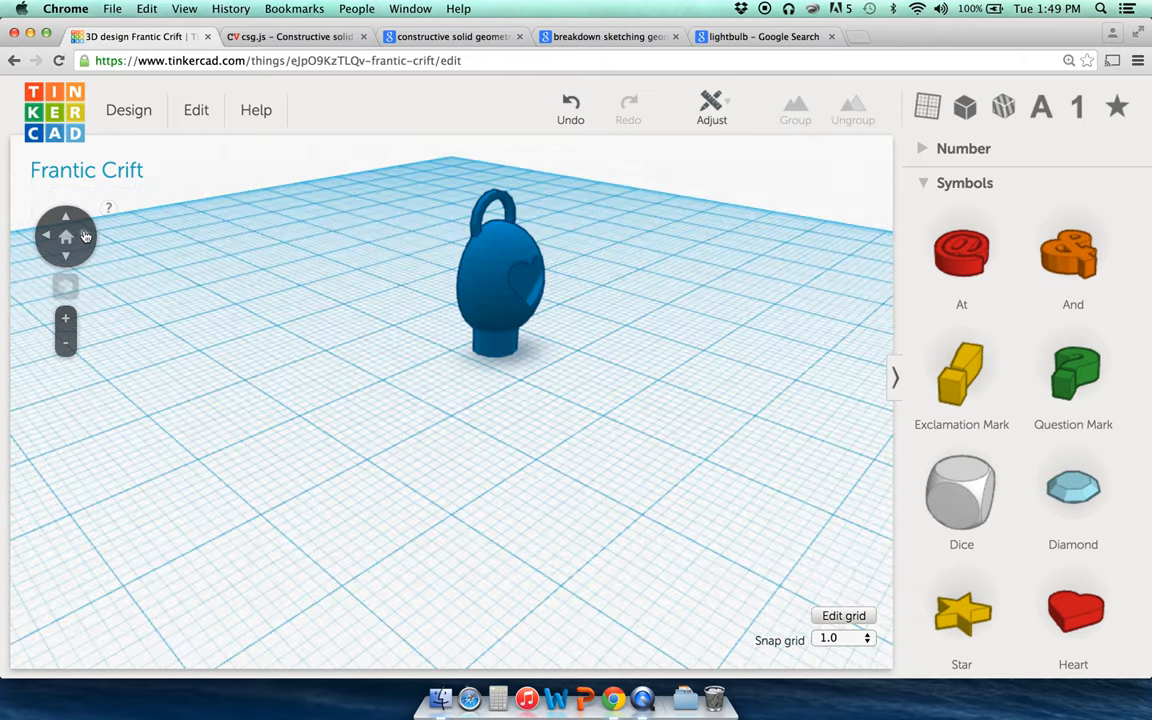
pyautogui.click(86, 236)
pyautogui.scroll(-3, 975, 360)
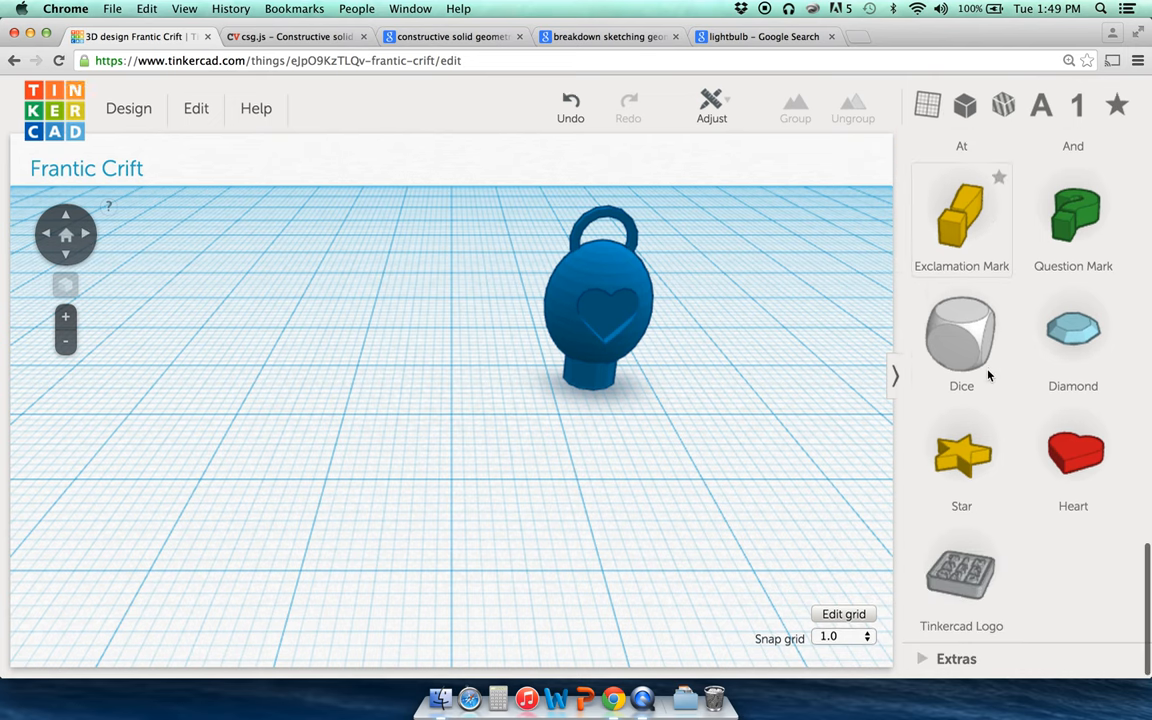
pyautogui.scroll(8, 985, 372)
pyautogui.scroll(8, 1012, 277)
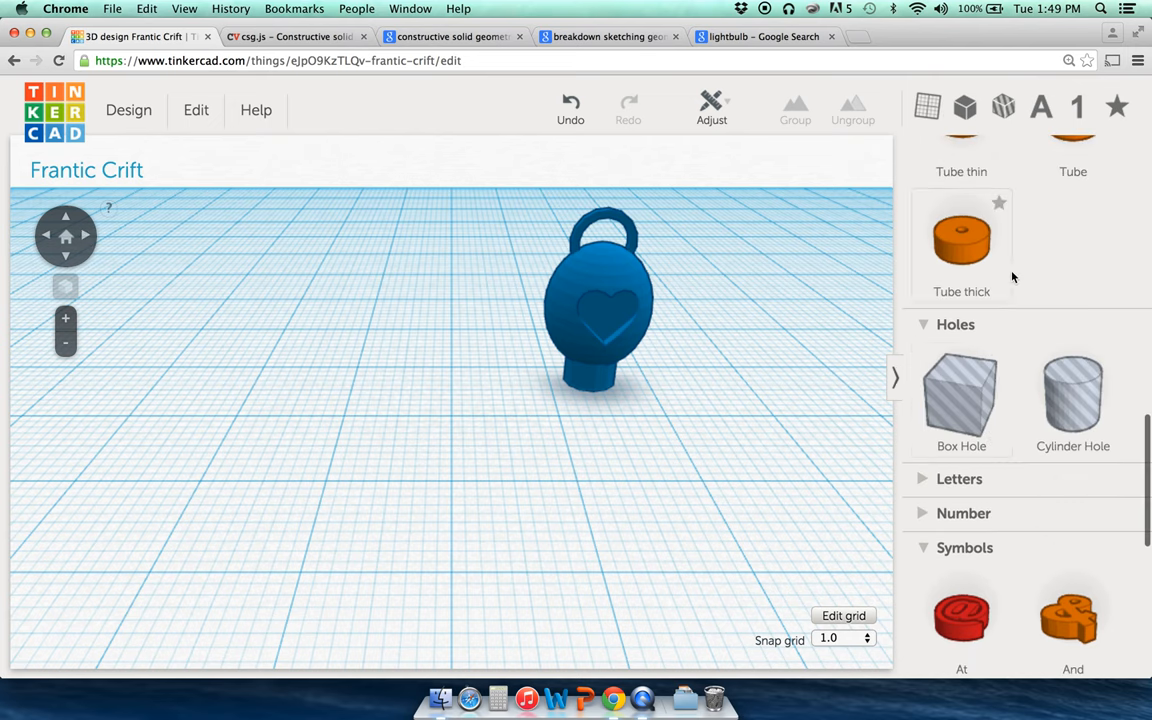
pyautogui.scroll(5, 1012, 277)
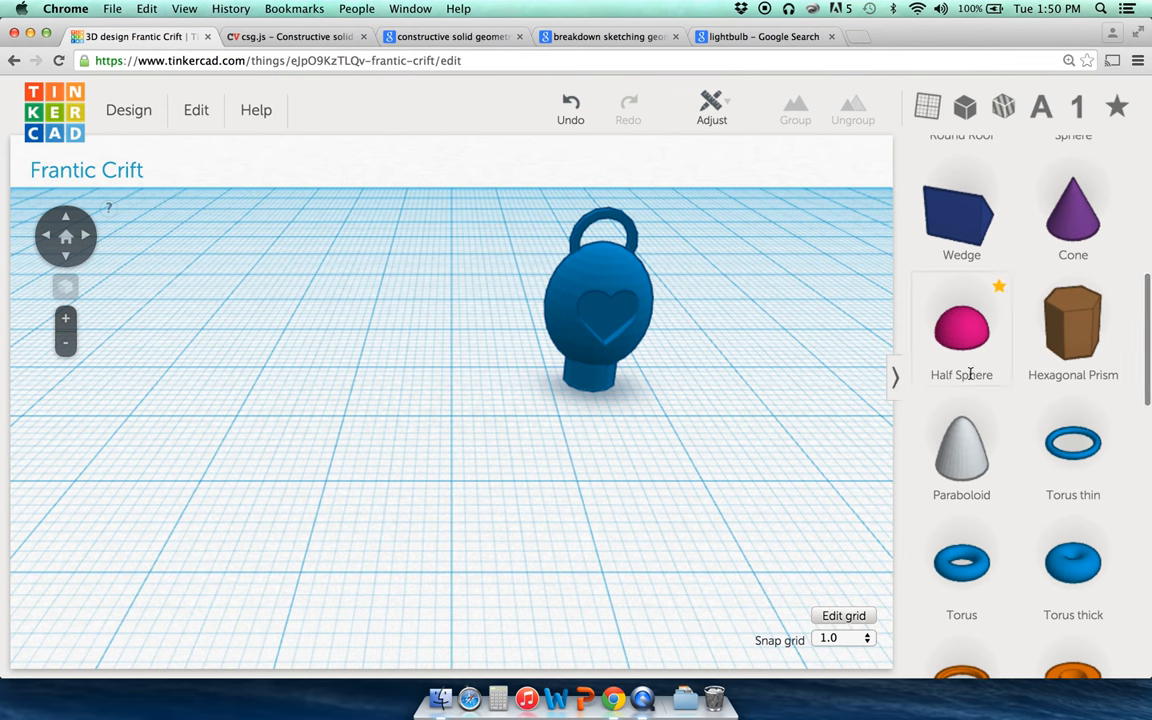
pyautogui.scroll(-3, 970, 373)
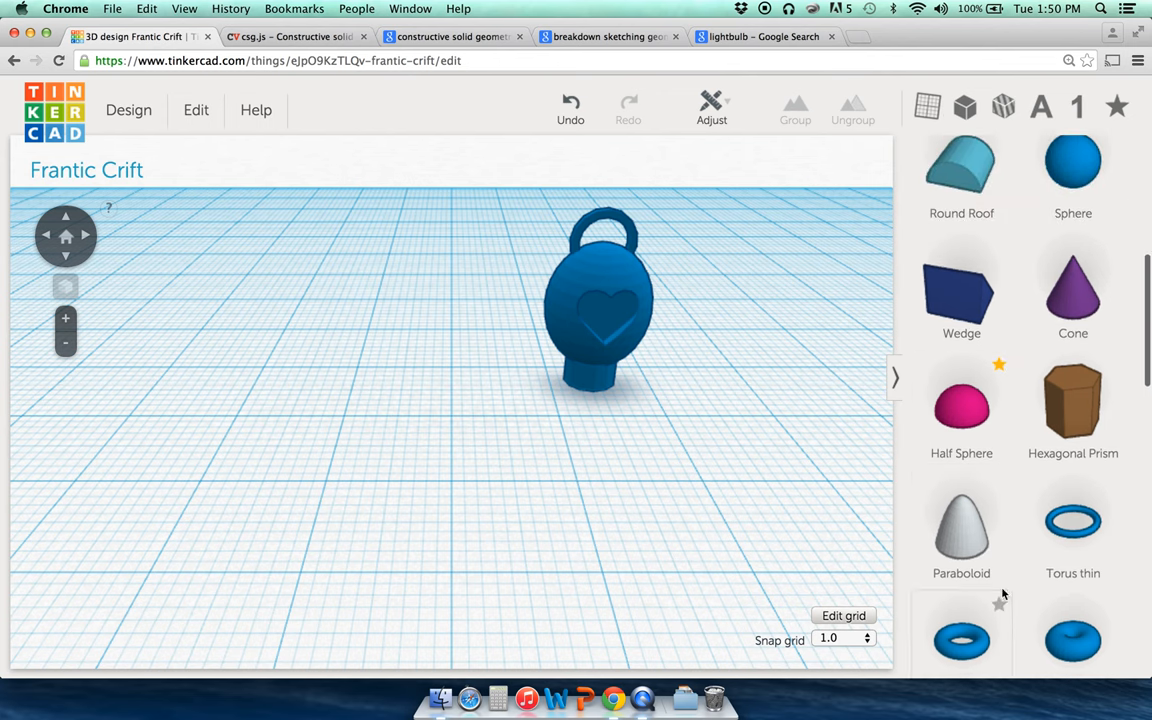
pyautogui.scroll(9, 957, 535)
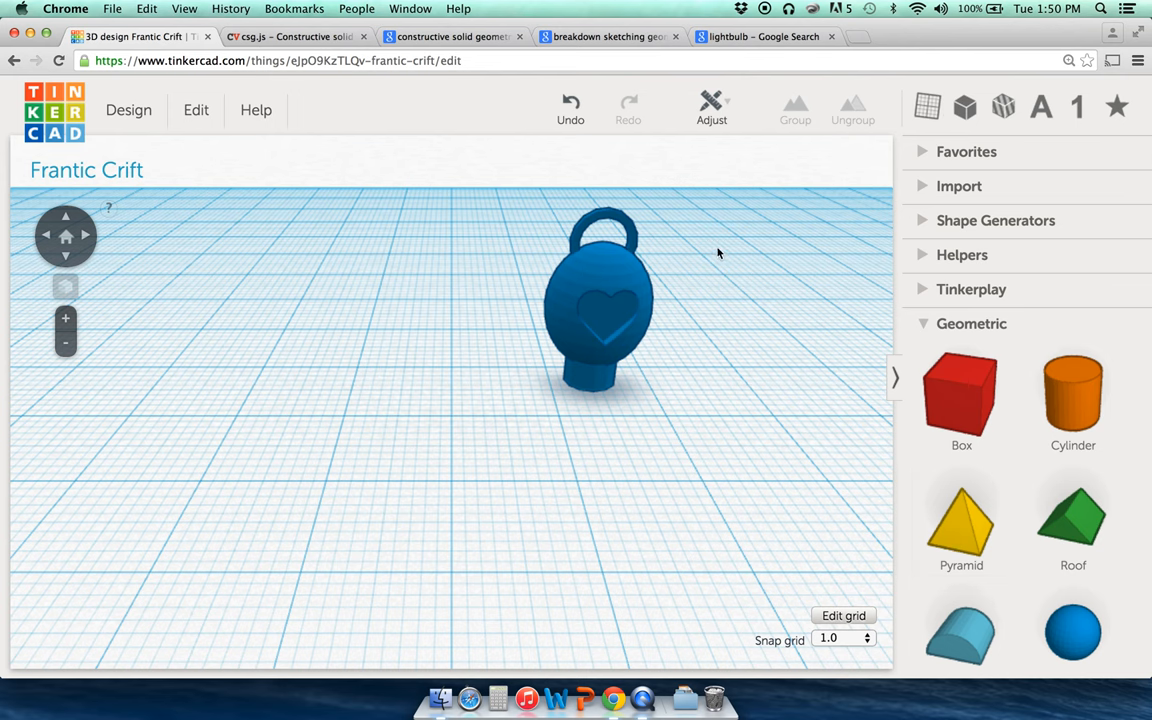
# Step: Save the design from the Design menu
pyautogui.click(650, 302)
pyautogui.click(708, 311)
pyautogui.click(150, 113)
pyautogui.click(124, 199)
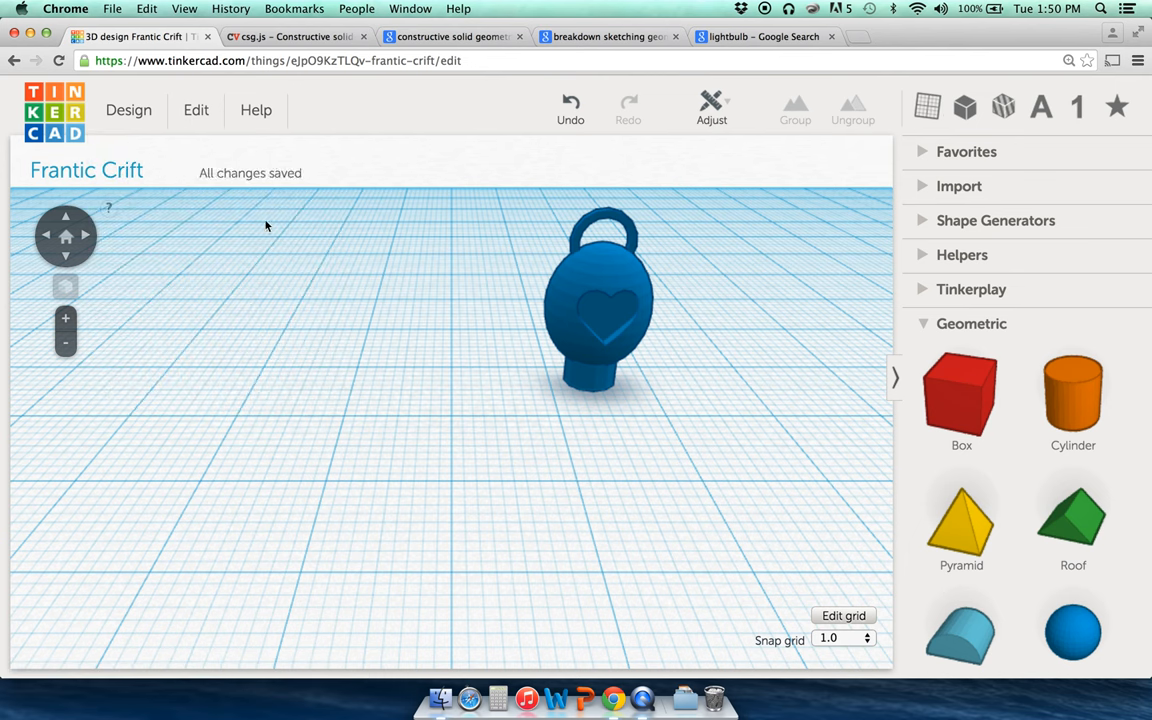
# Step: Download the model for 3D printing as frantic_crift.stl, then close the download options
pyautogui.click(136, 119)
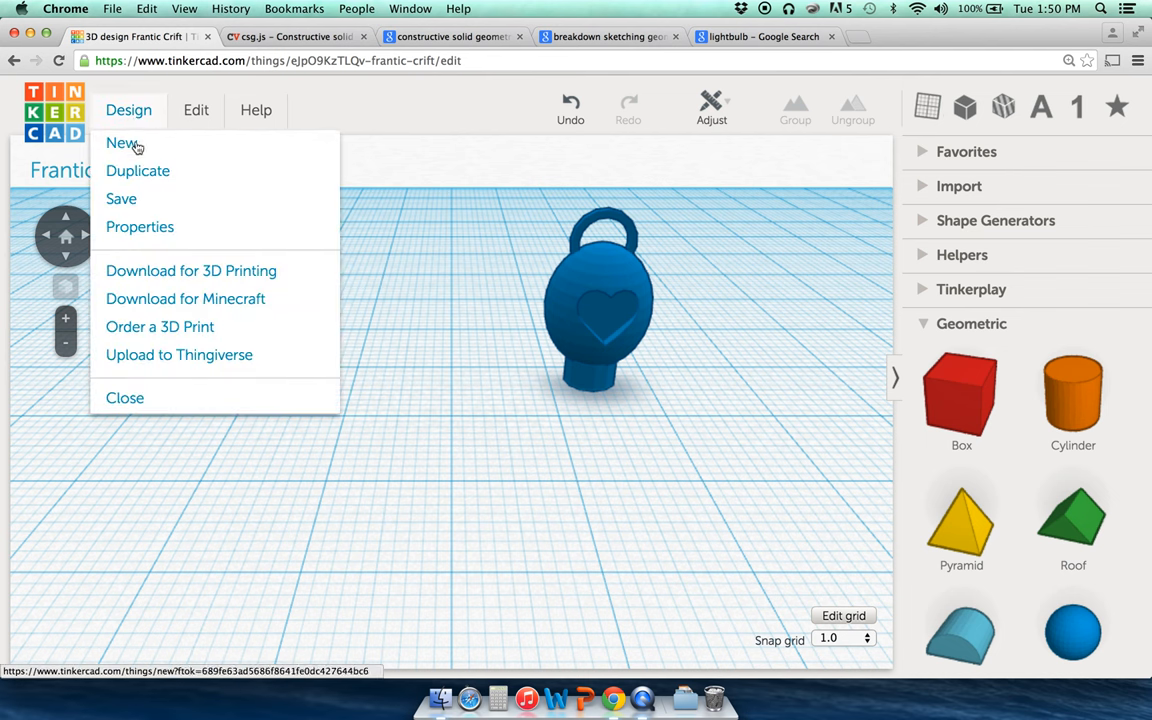
pyautogui.click(172, 271)
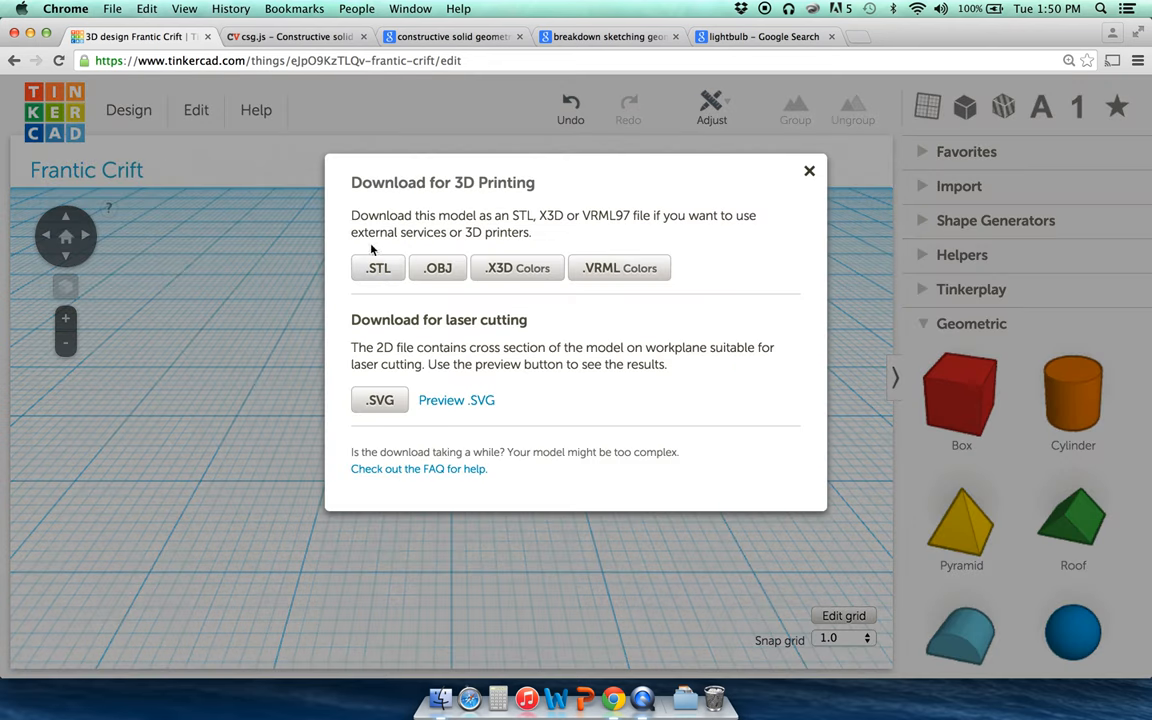
pyautogui.click(393, 271)
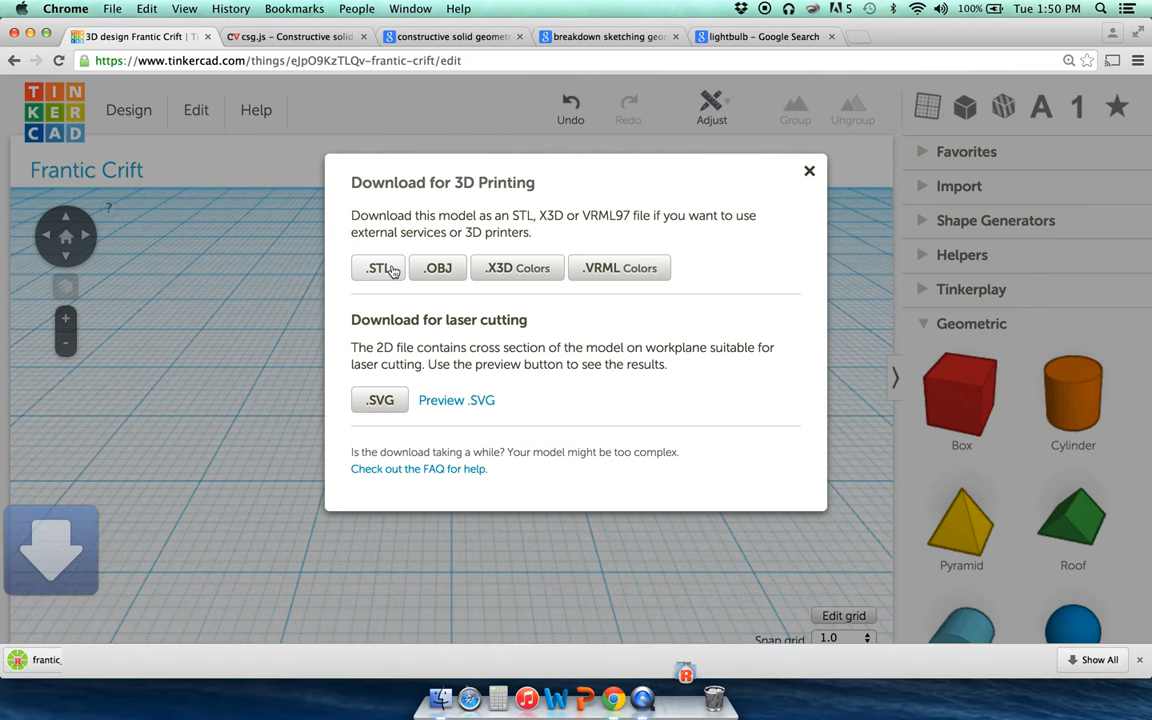
pyautogui.click(45, 661)
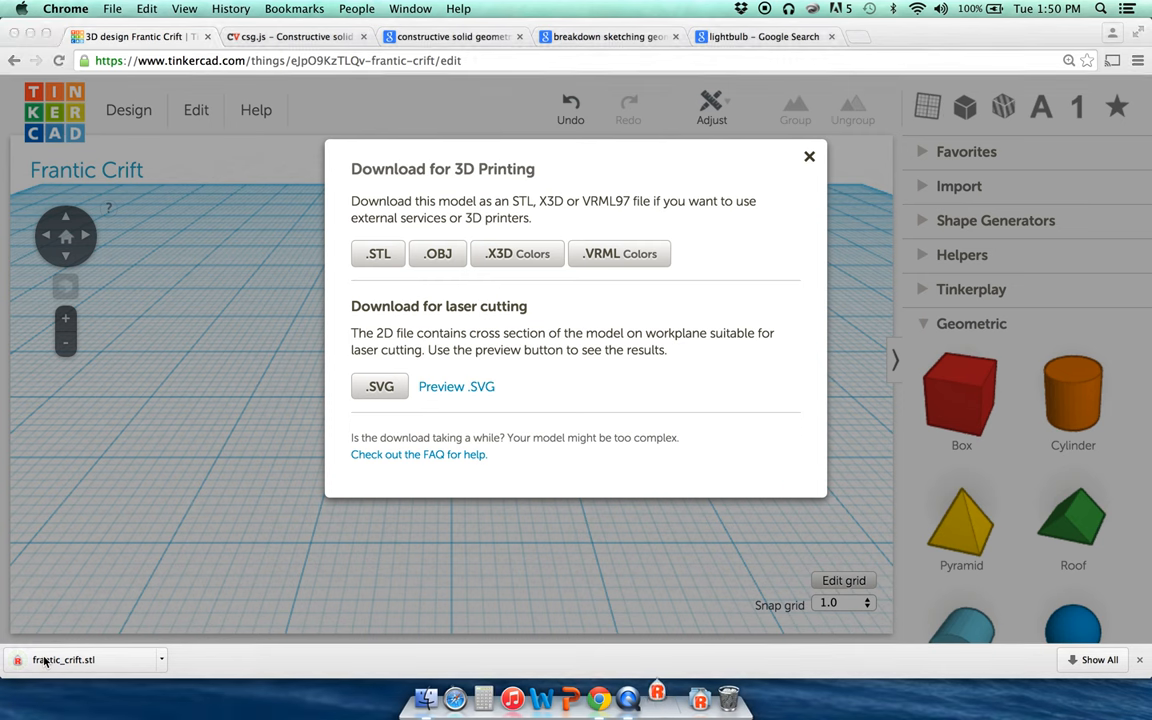
pyautogui.click(633, 703)
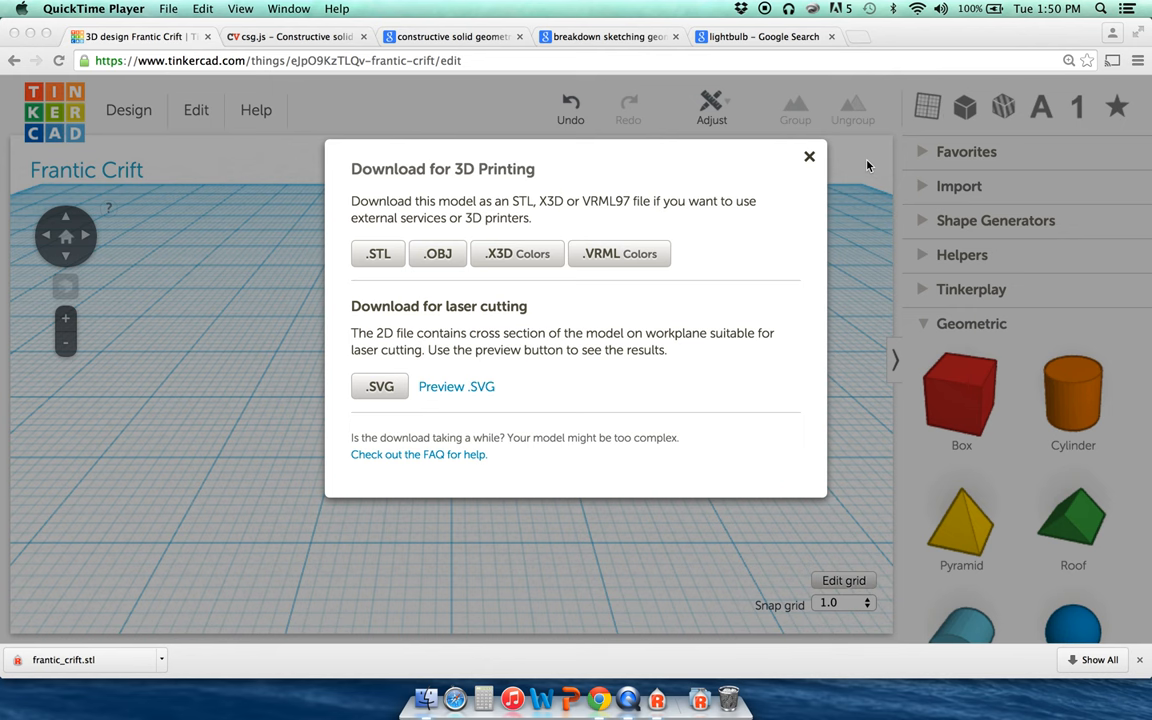
pyautogui.click(810, 158)
pyautogui.click(810, 158)
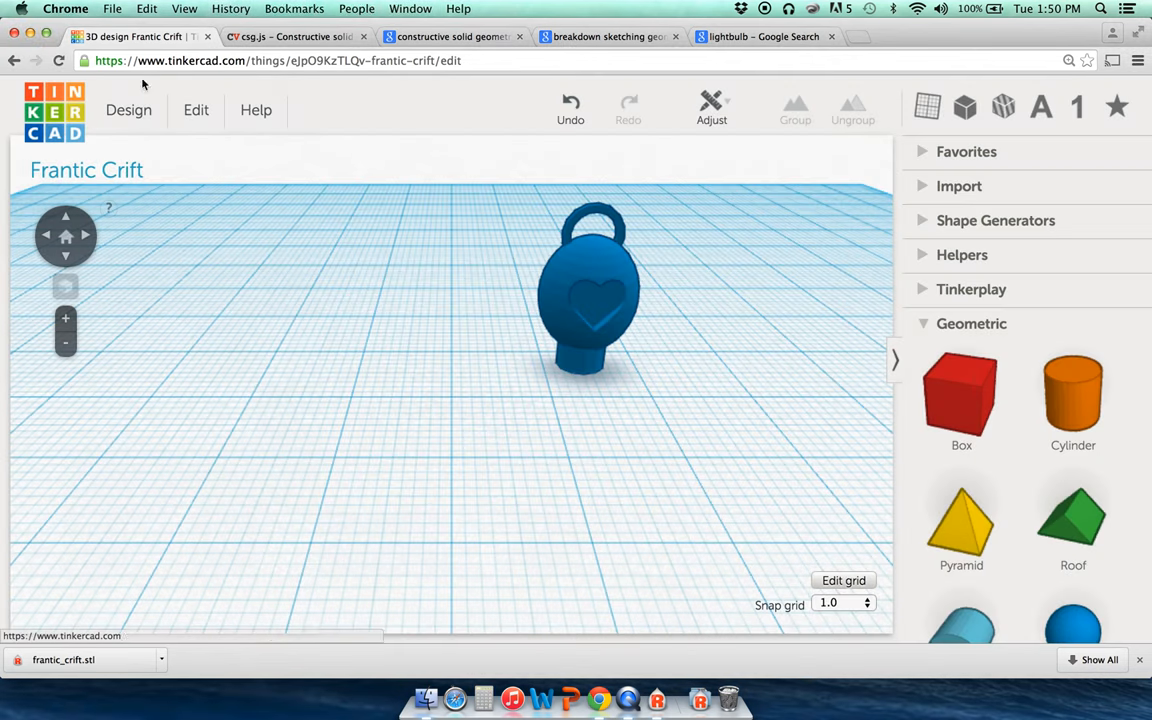
# Step: Leave the editor for the All designs dashboard and scroll the design cards to find Frantic Crift
pyautogui.click(127, 112)
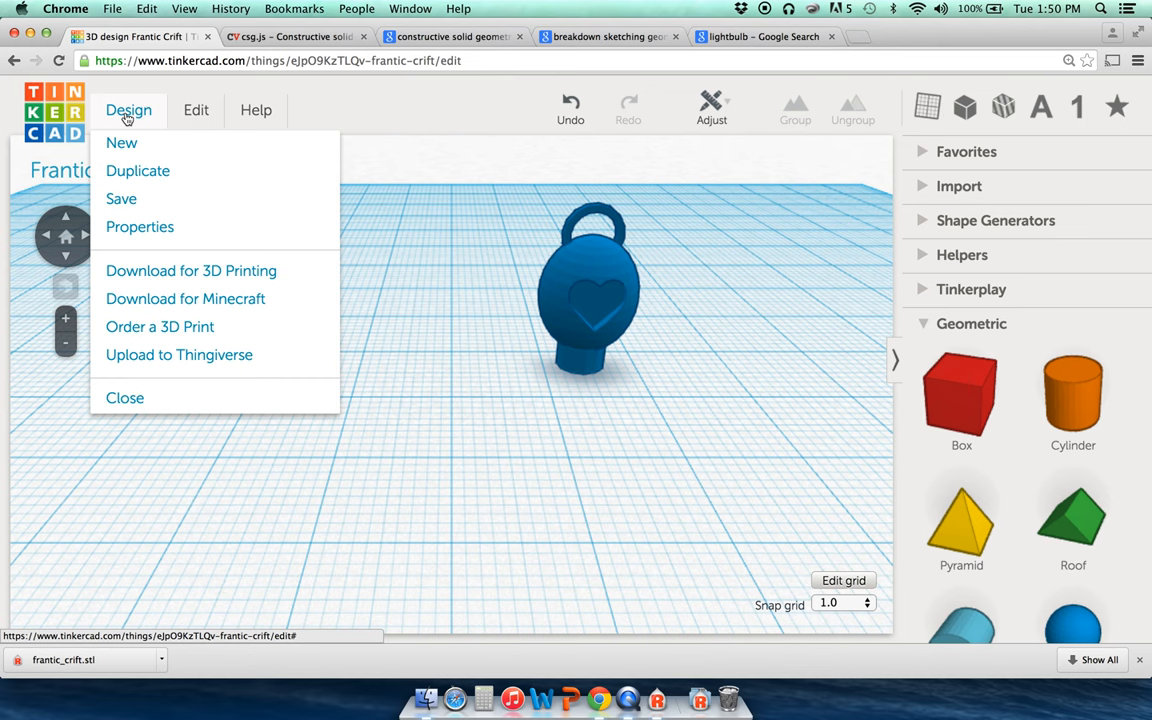
pyautogui.click(127, 112)
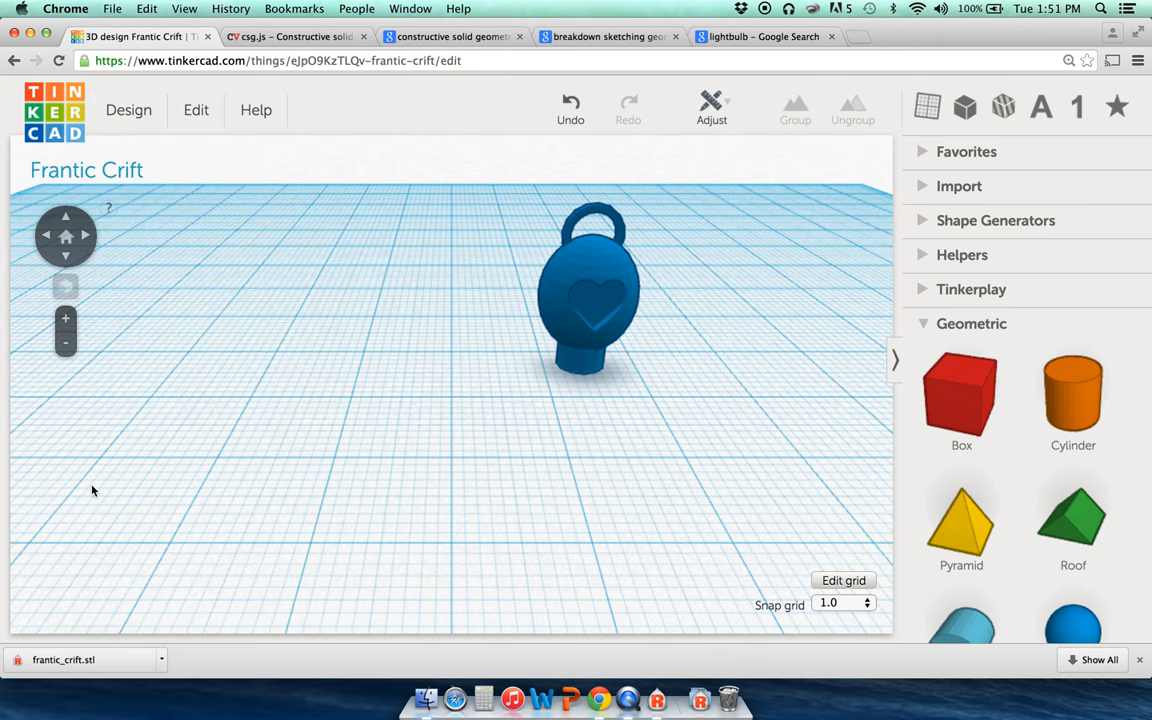
pyautogui.click(195, 112)
pyautogui.click(192, 116)
pyautogui.click(128, 110)
pyautogui.click(57, 117)
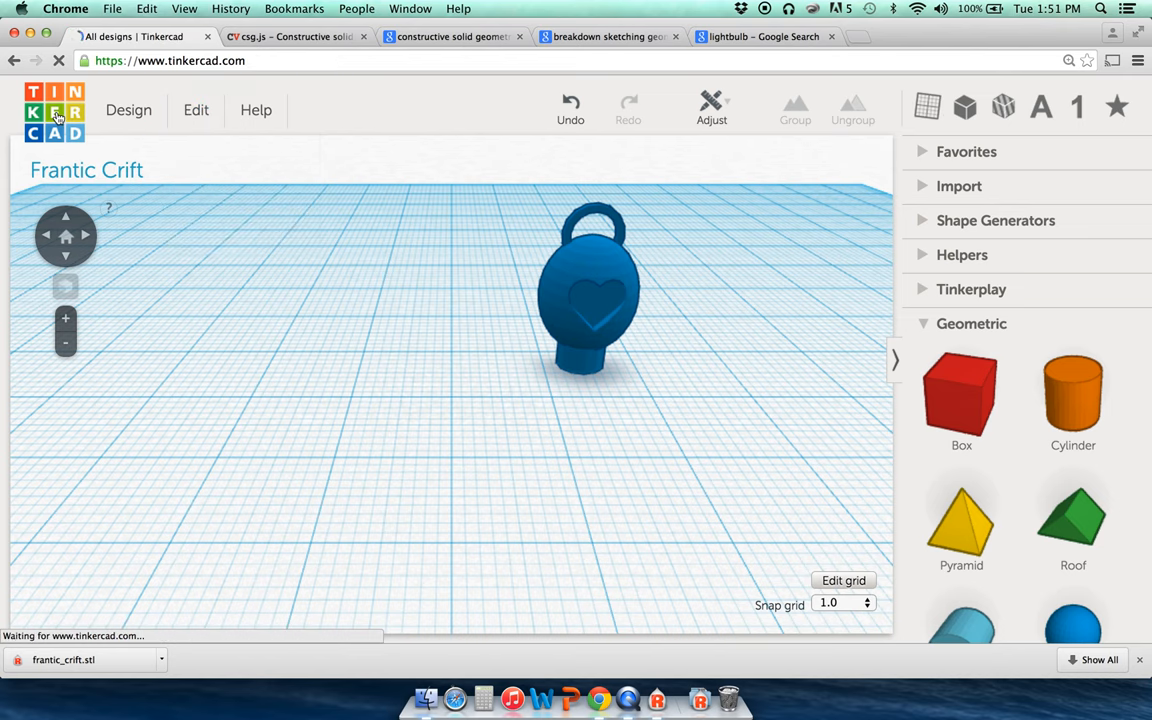
pyautogui.scroll(-6, 669, 270)
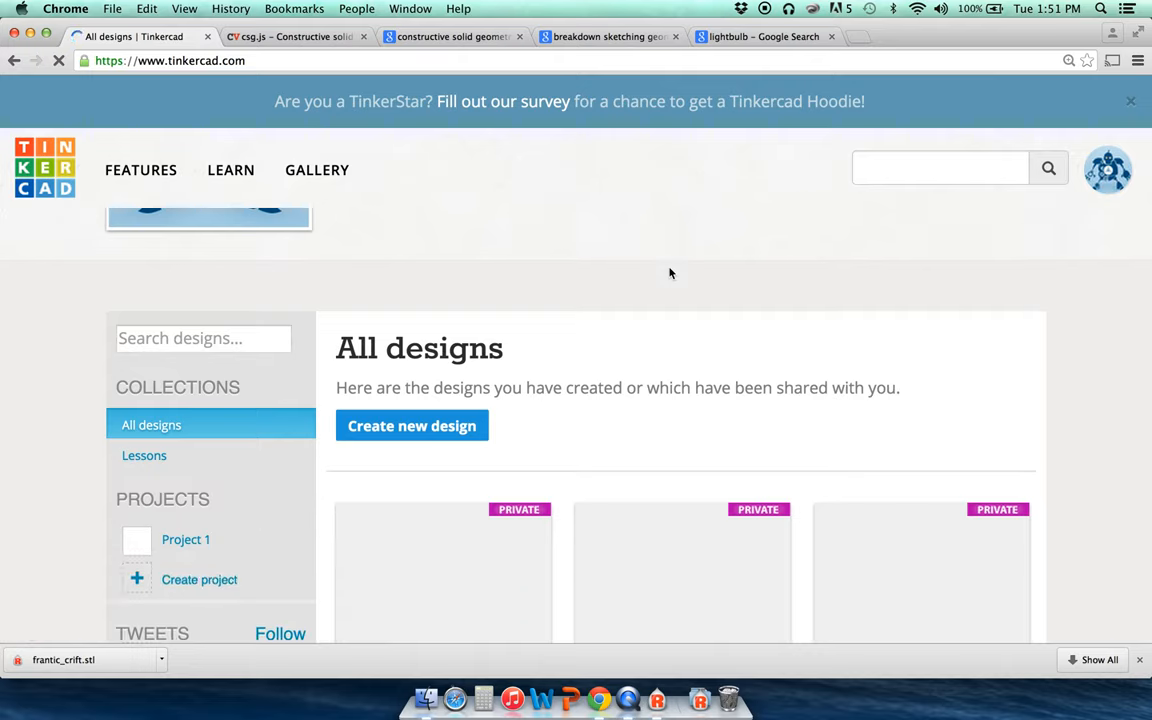
pyautogui.scroll(2, 670, 273)
pyautogui.scroll(-3, 670, 273)
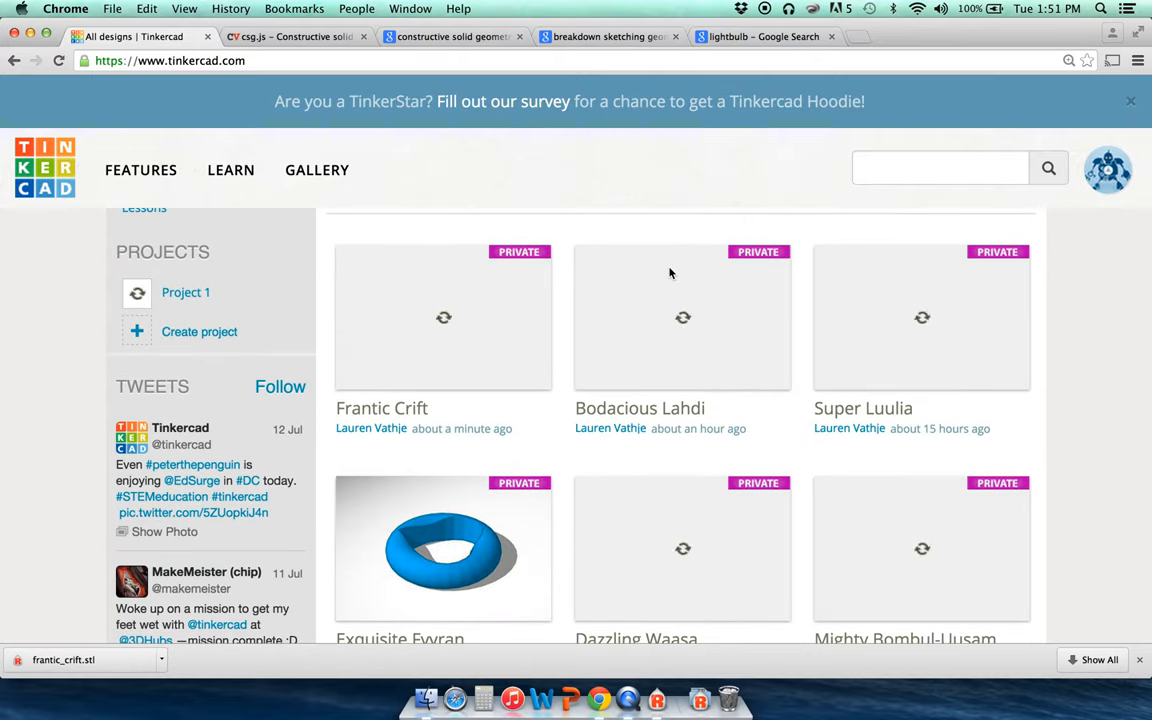
pyautogui.scroll(-5, 670, 273)
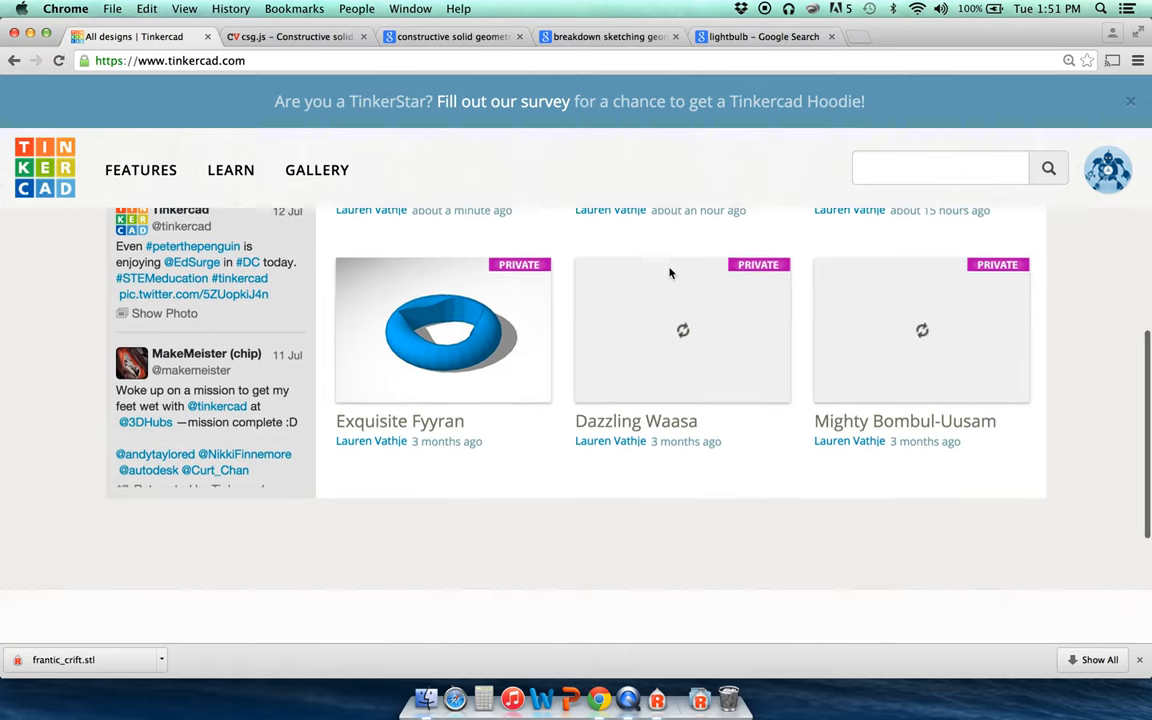
pyautogui.scroll(6, 670, 273)
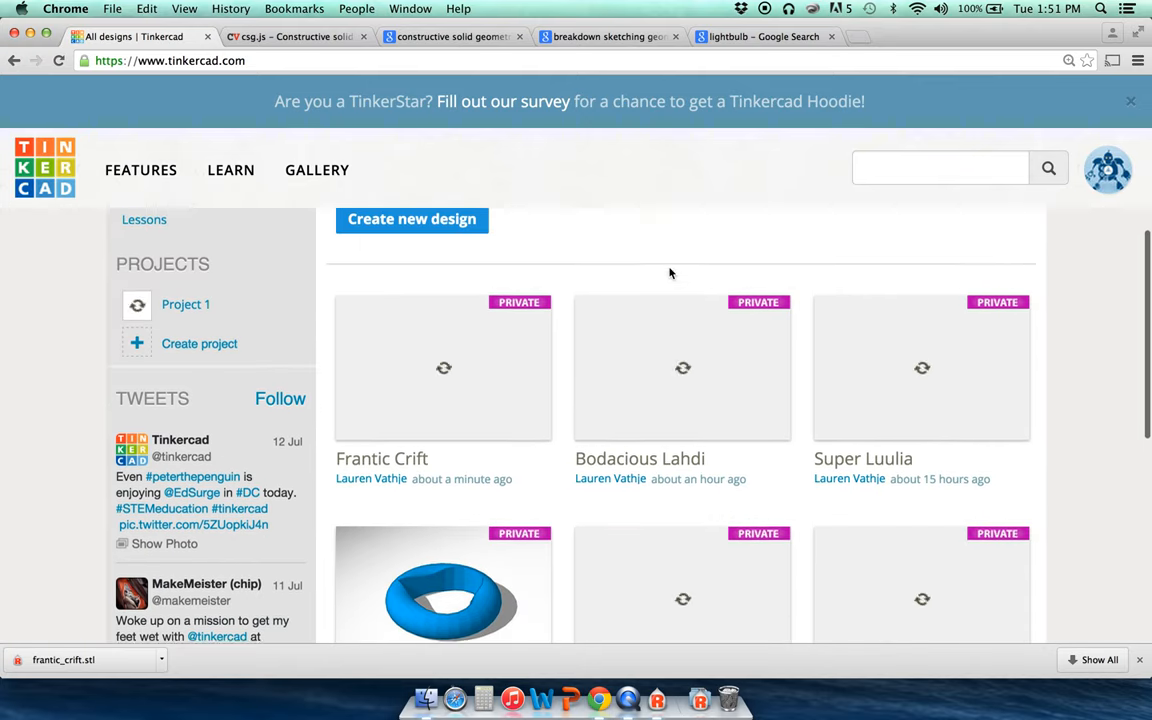
pyautogui.click(628, 706)
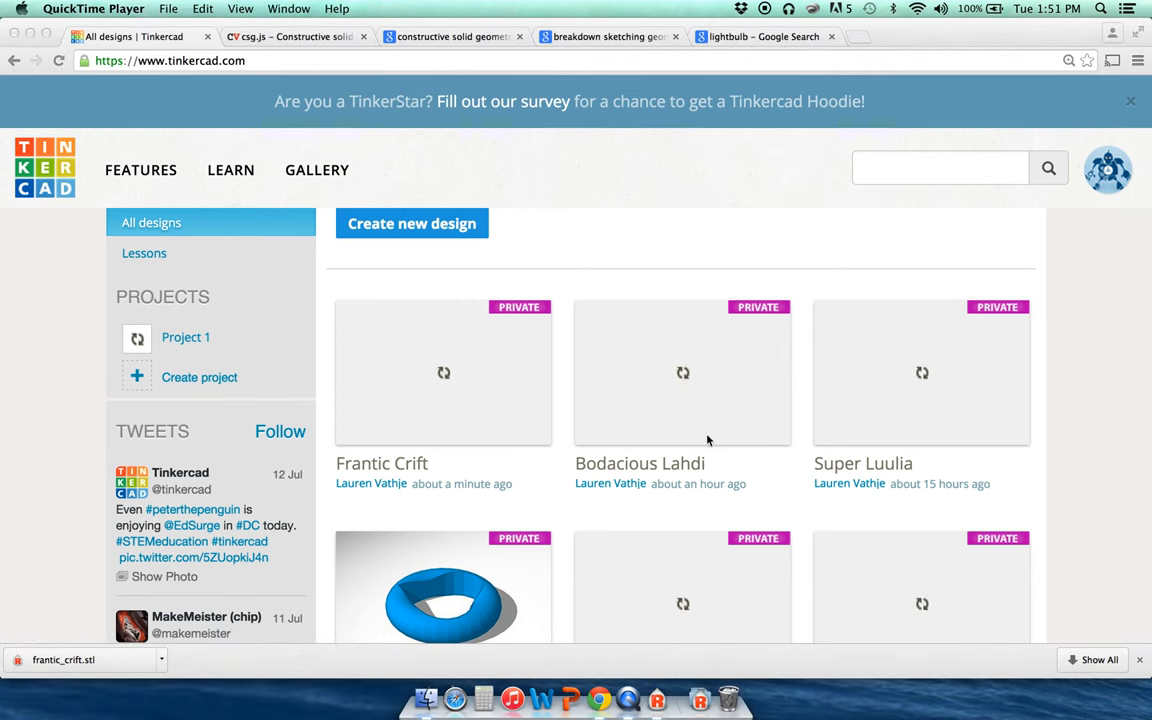